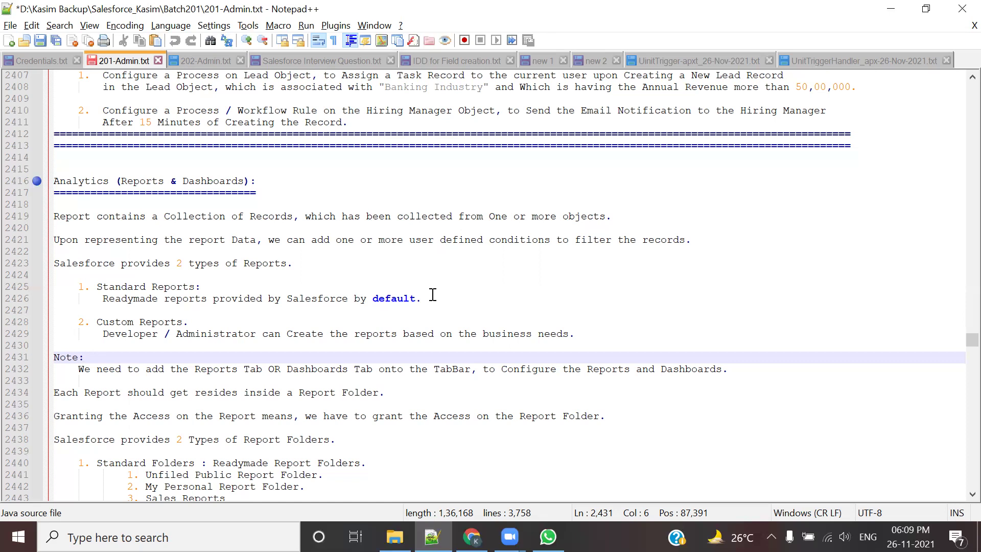
Step: Review the notes on Reports, highlighting the Standard Reports and Custom Reports headings
drag(97, 286, 181, 287)
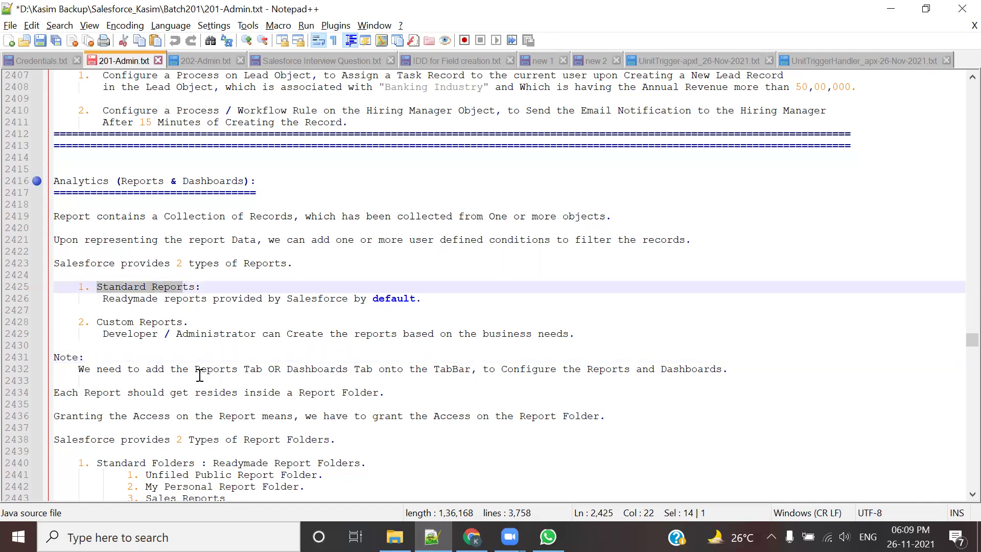
drag(127, 186, 152, 186)
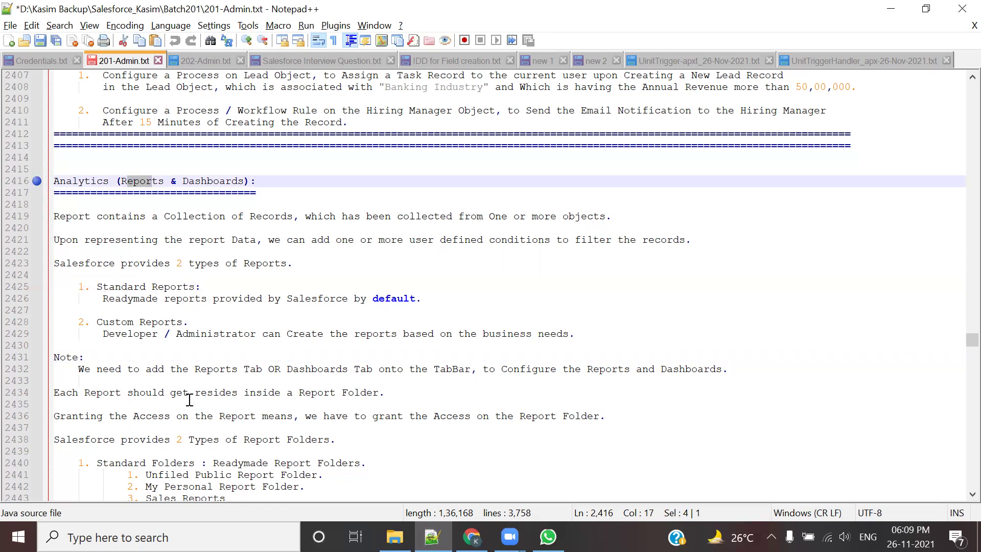
drag(100, 322, 183, 322)
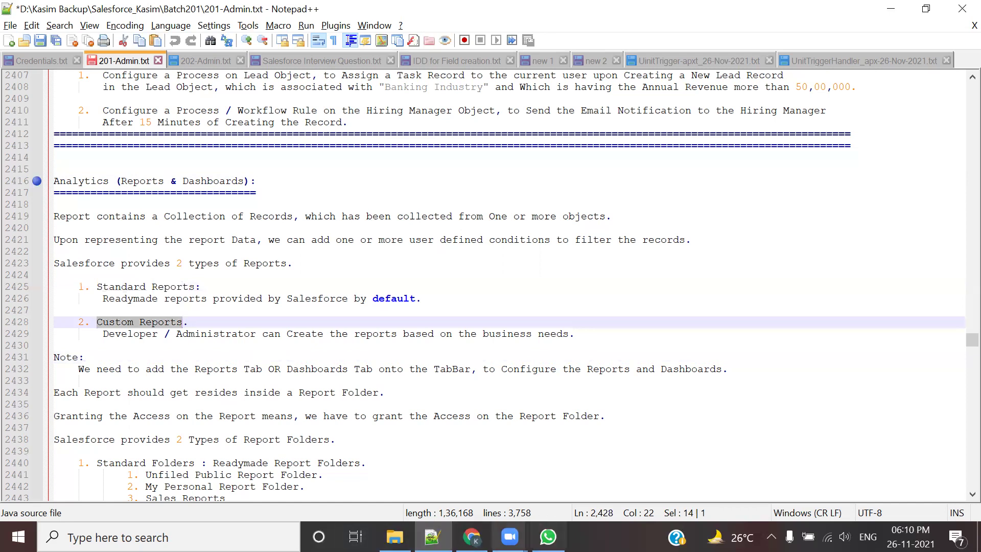
scroll(388, 412, down, 2)
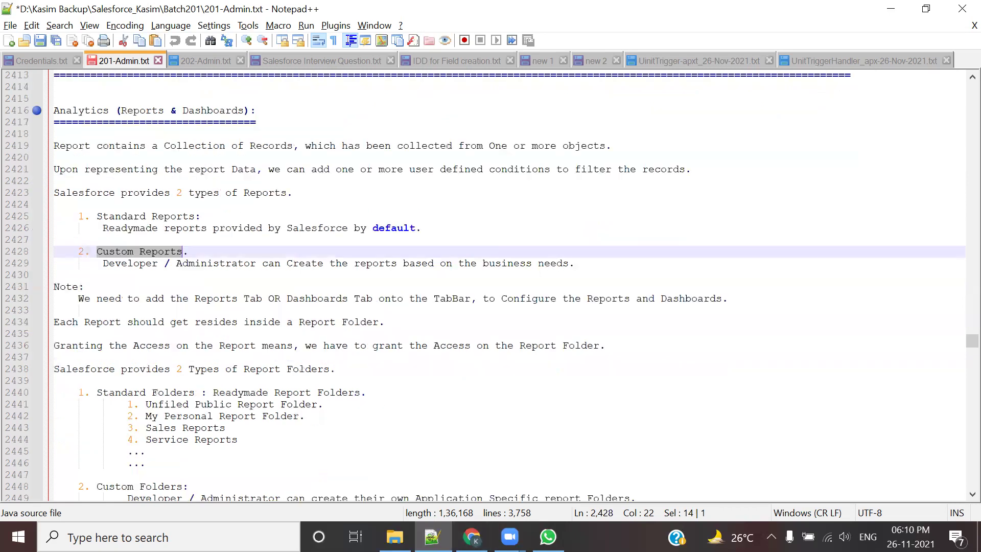
Step: Switch to Salesforce in Chrome and remove the Authors, Books and Business Brands tabs from the SkyLine Cloud Solutions app, saving the change
key(alt+Tab)
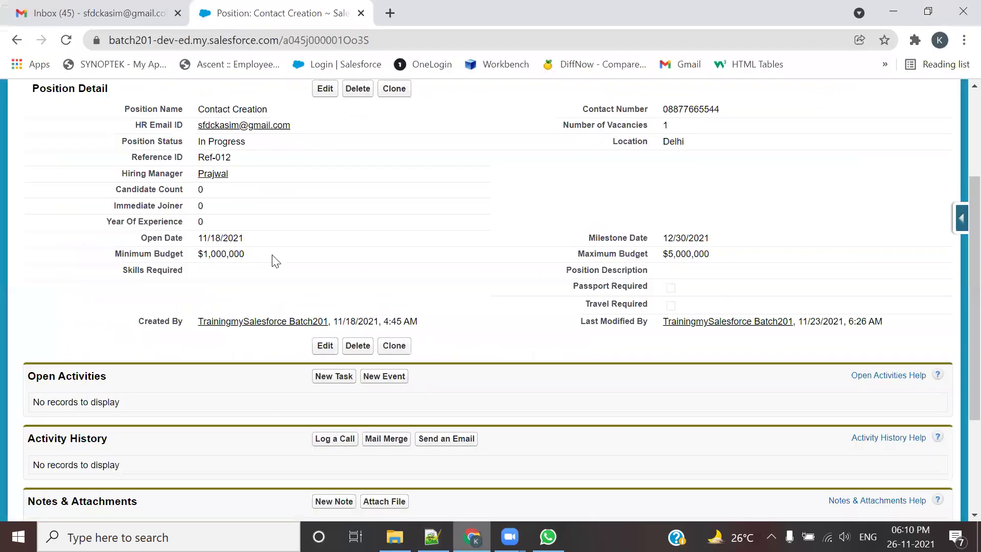
scroll(276, 261, up, 3)
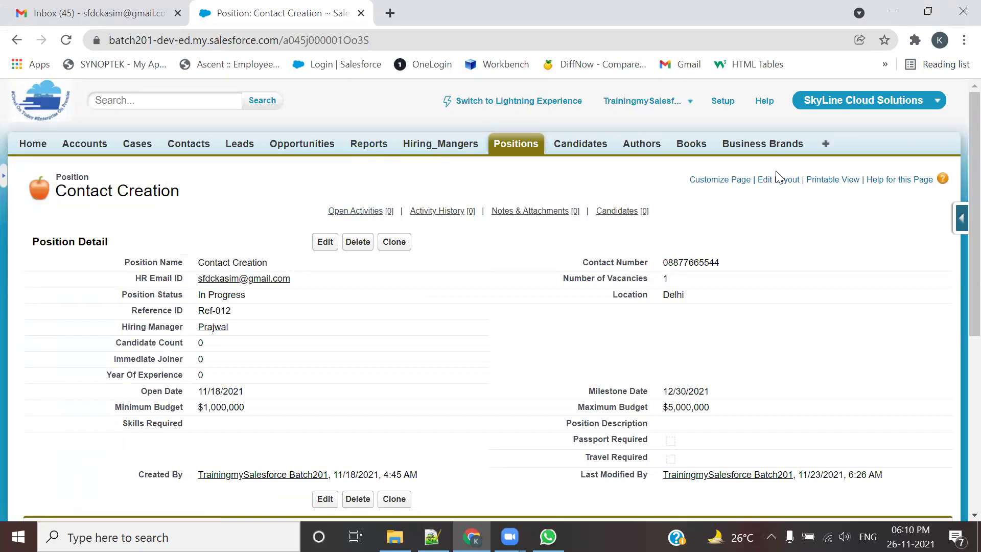
click(826, 149)
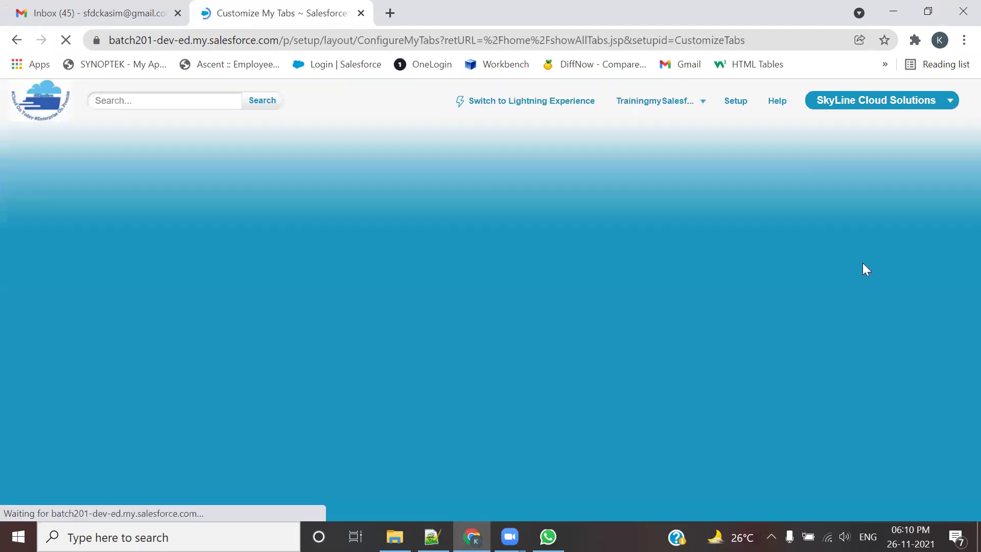
scroll(433, 416, down, 1)
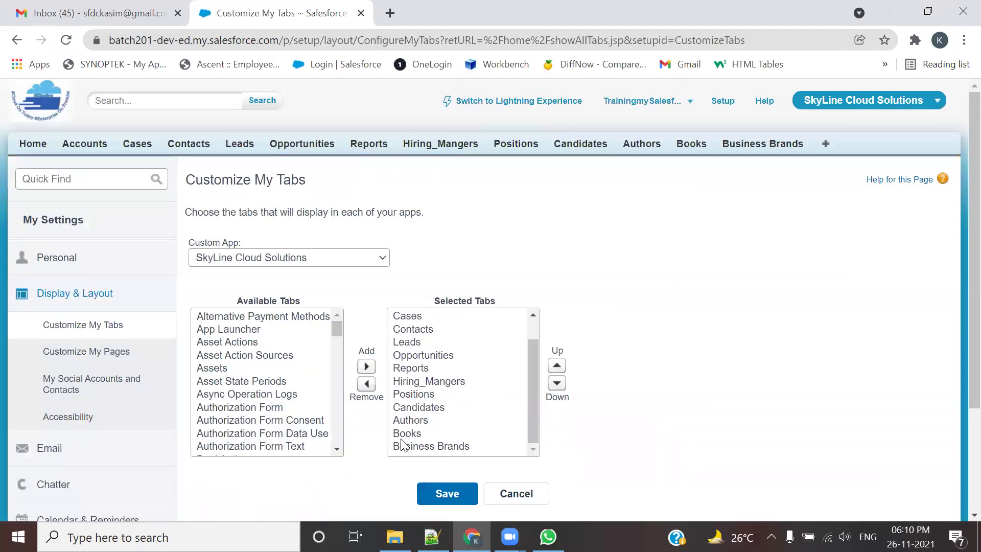
click(409, 433)
drag(410, 448, 412, 418)
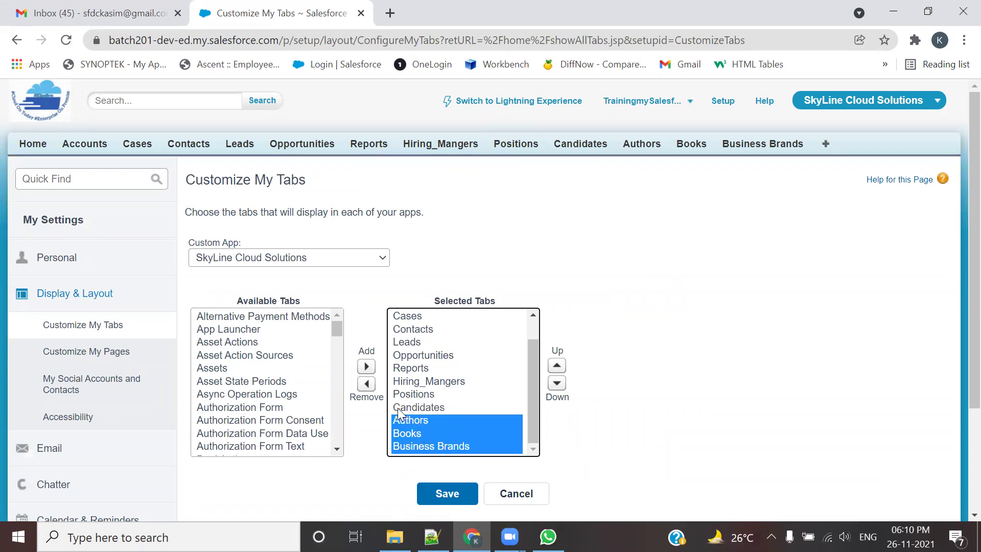
click(367, 384)
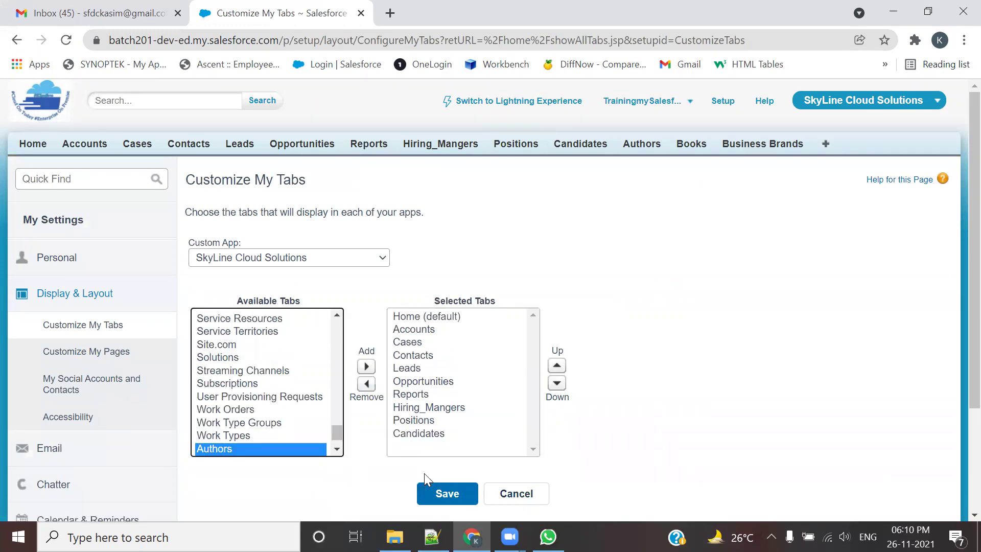
click(445, 492)
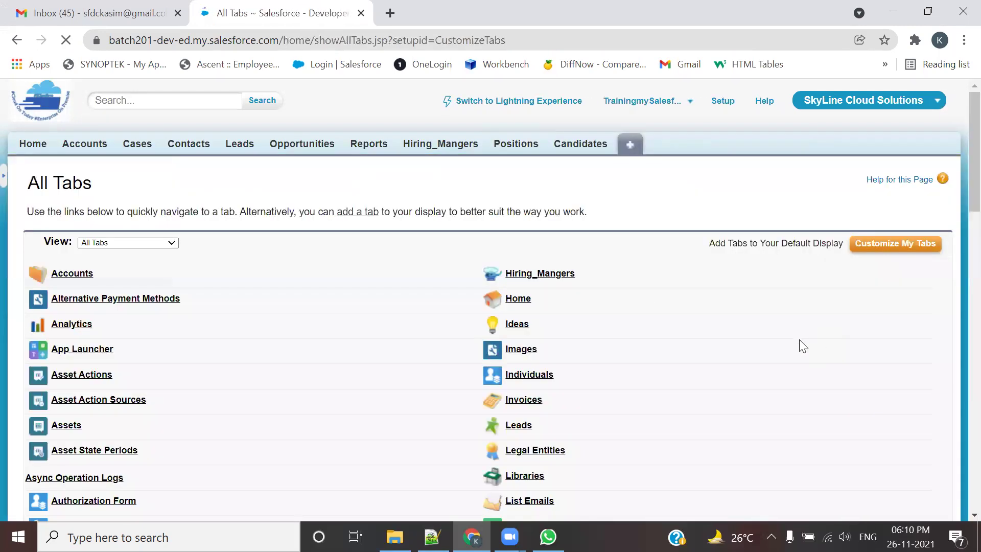
Step: Open Reports and view the Unfiled Public Reports, My Personal Custom Reports and Einstein Bot Reports folders
click(368, 145)
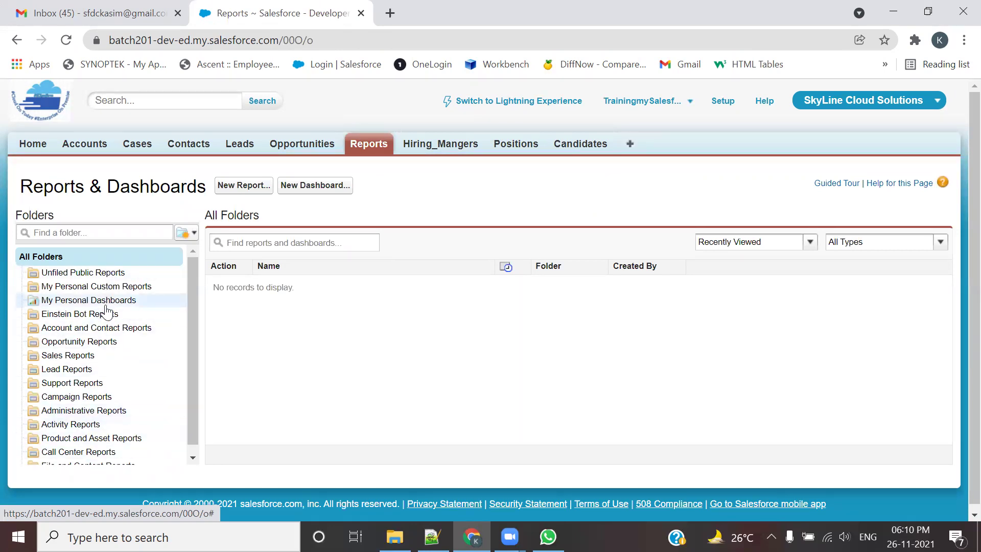
scroll(106, 312, down, 1)
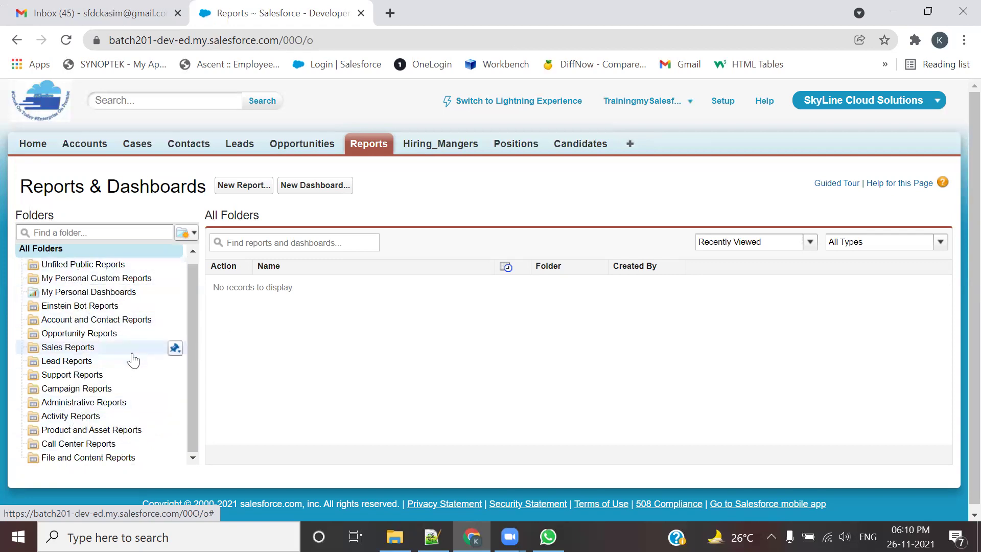
scroll(141, 378, up, 1)
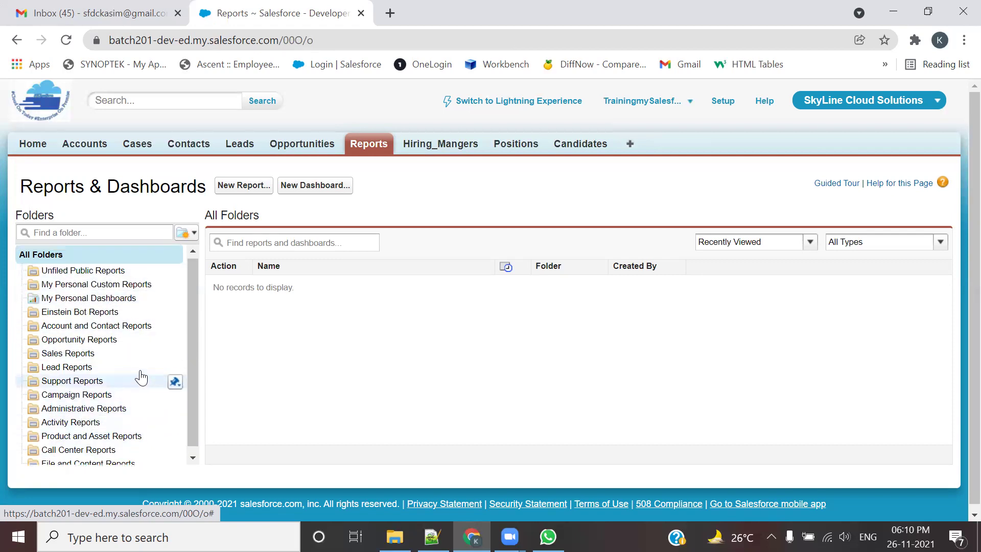
click(99, 272)
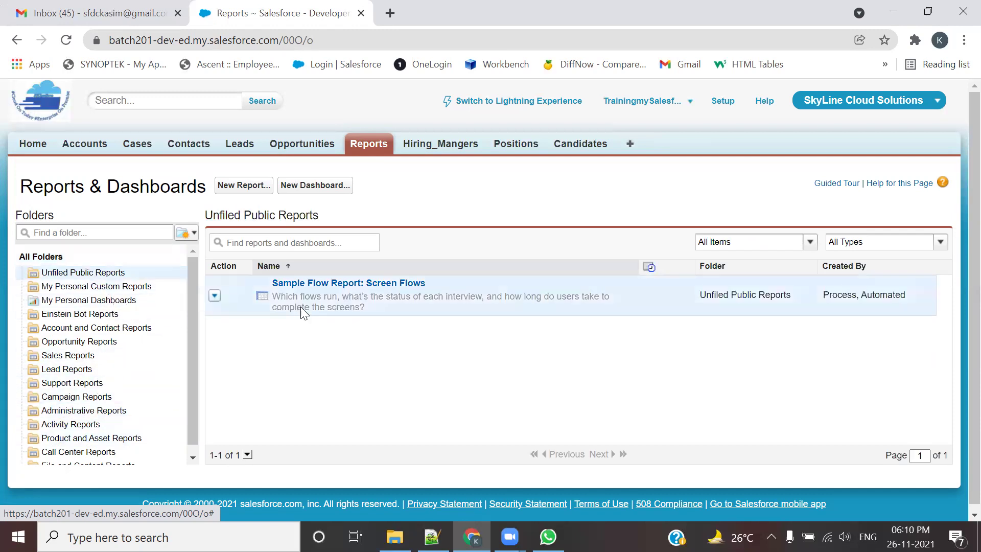
click(99, 290)
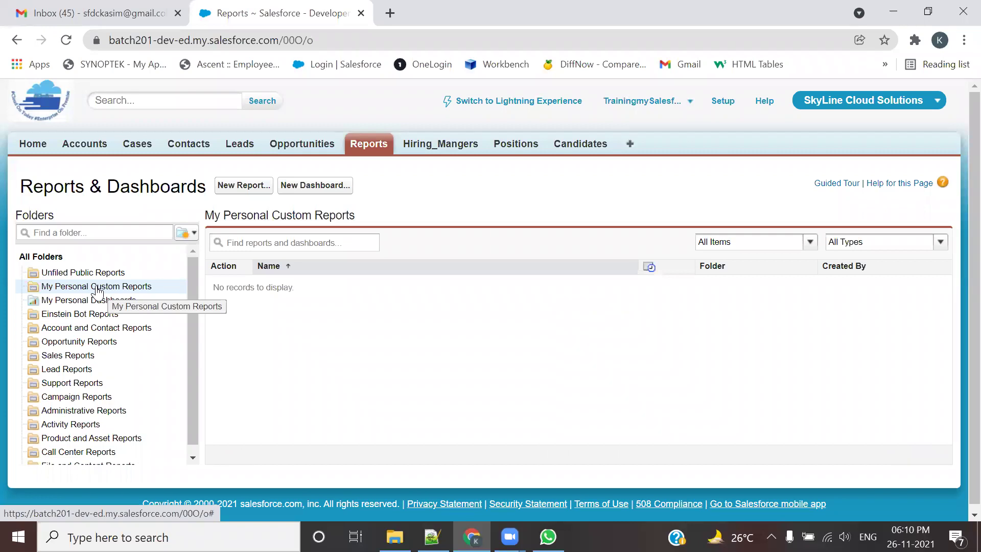
click(78, 316)
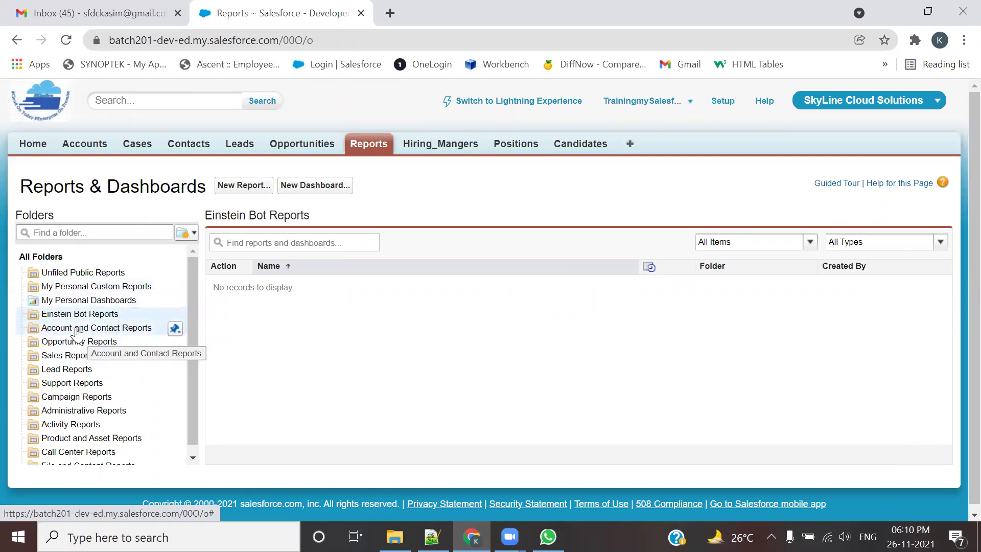
Step: Browse the Account and Contact Reports folder, view its Account History Report and return to the folder
click(77, 329)
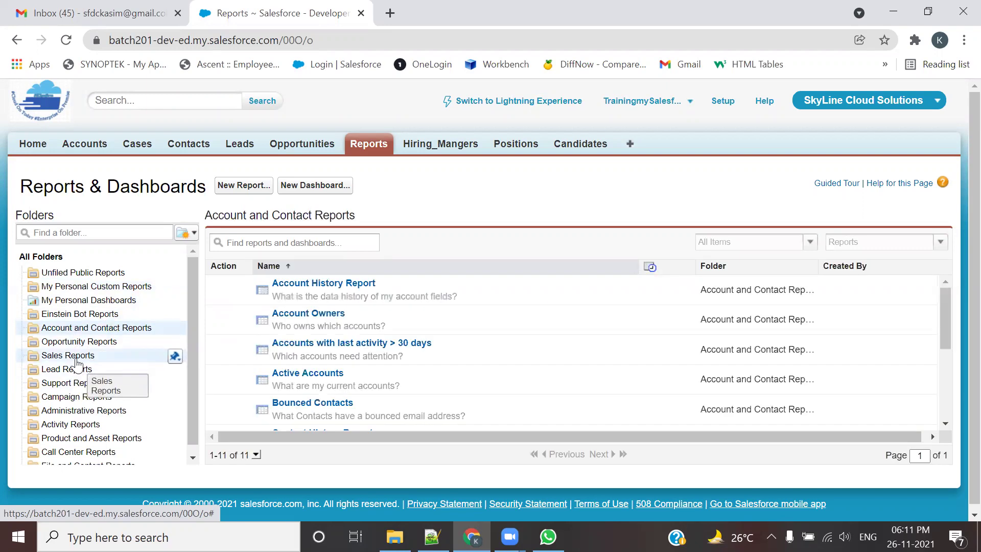
scroll(391, 329, down, 3)
scroll(388, 376, up, 4)
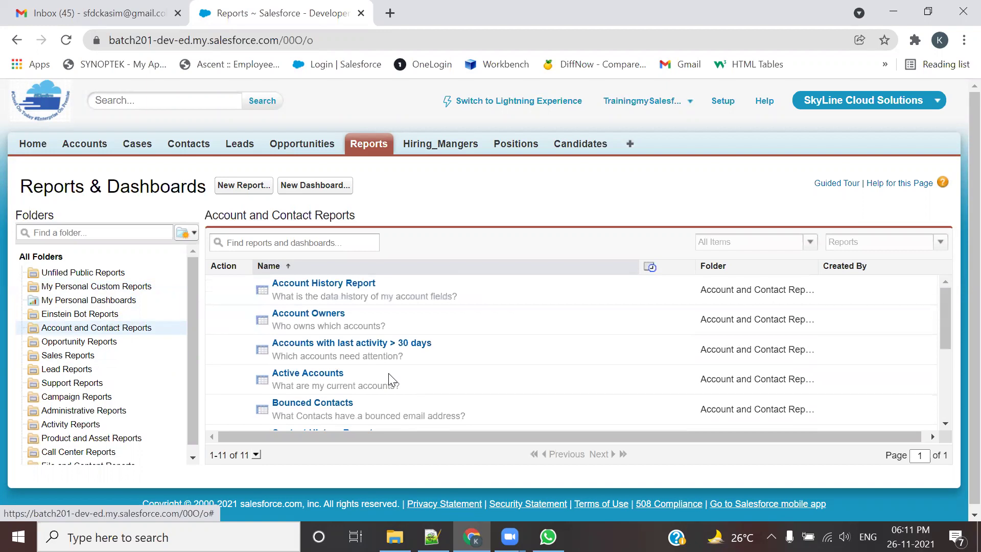
click(331, 284)
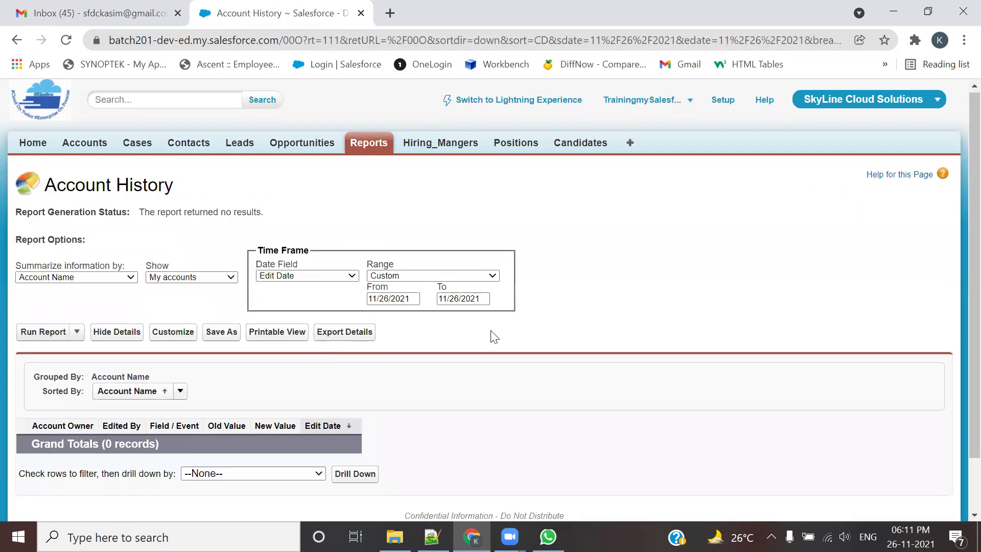
scroll(493, 338, down, 2)
key(alt+Left)
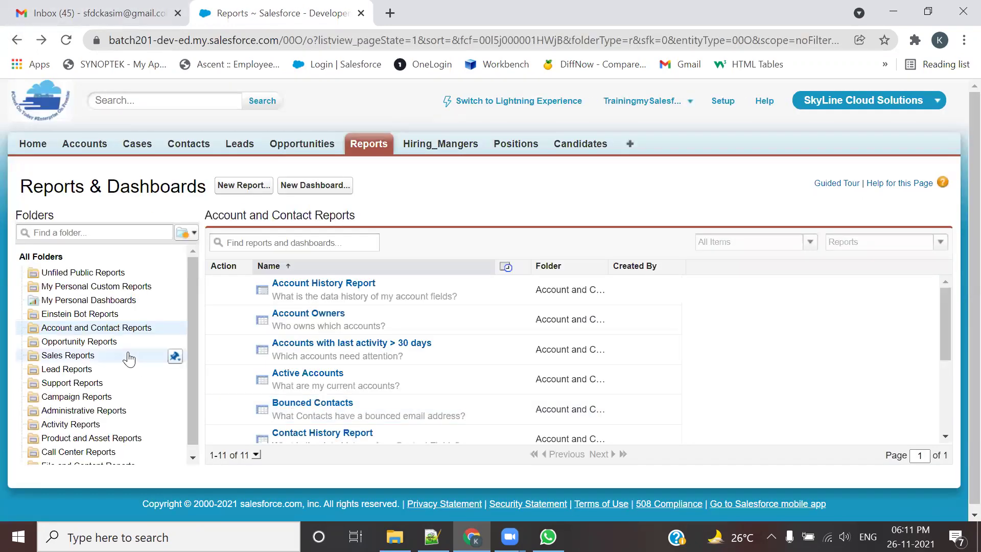
Step: View the standard reports in the Opportunity, Sales, Lead, Support and Activity Reports folders
click(87, 343)
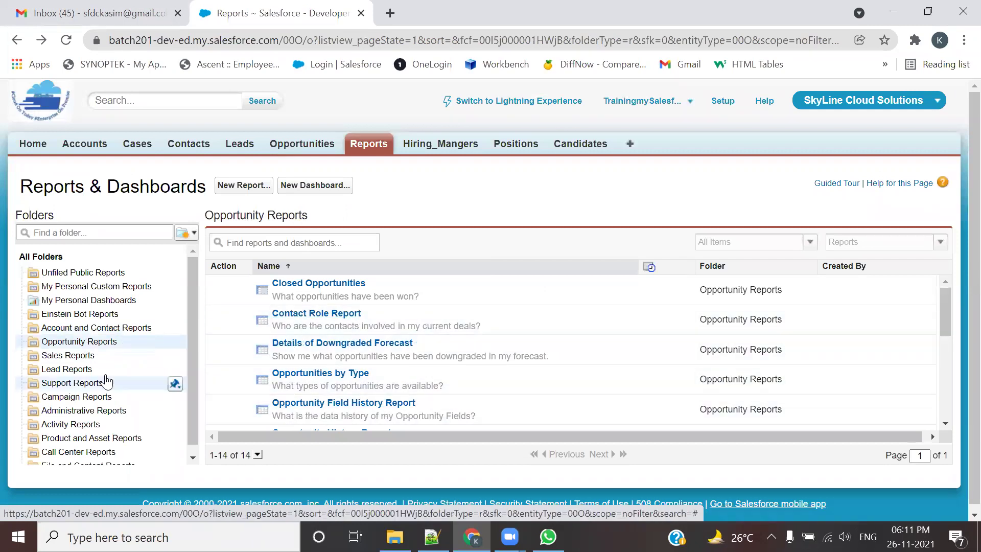
click(72, 356)
click(69, 369)
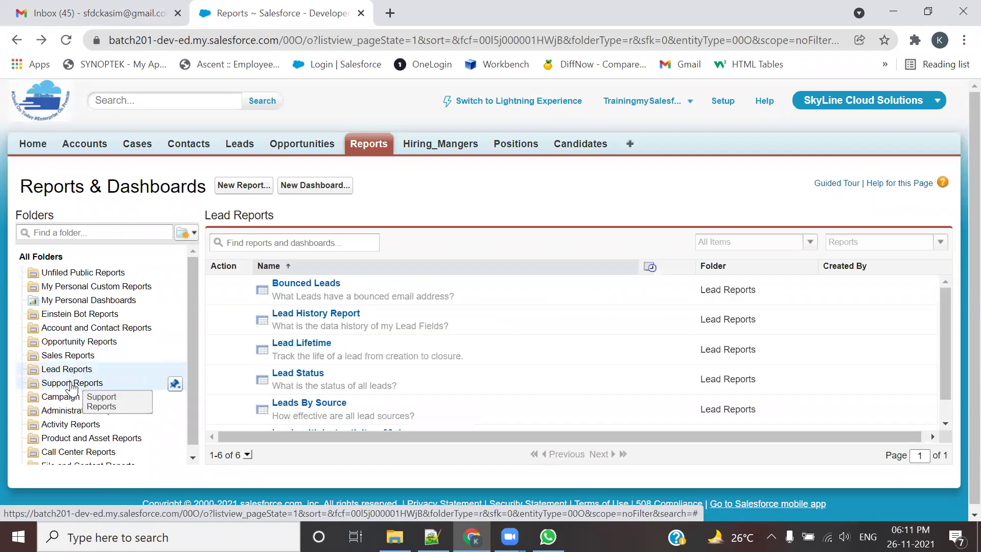
click(72, 383)
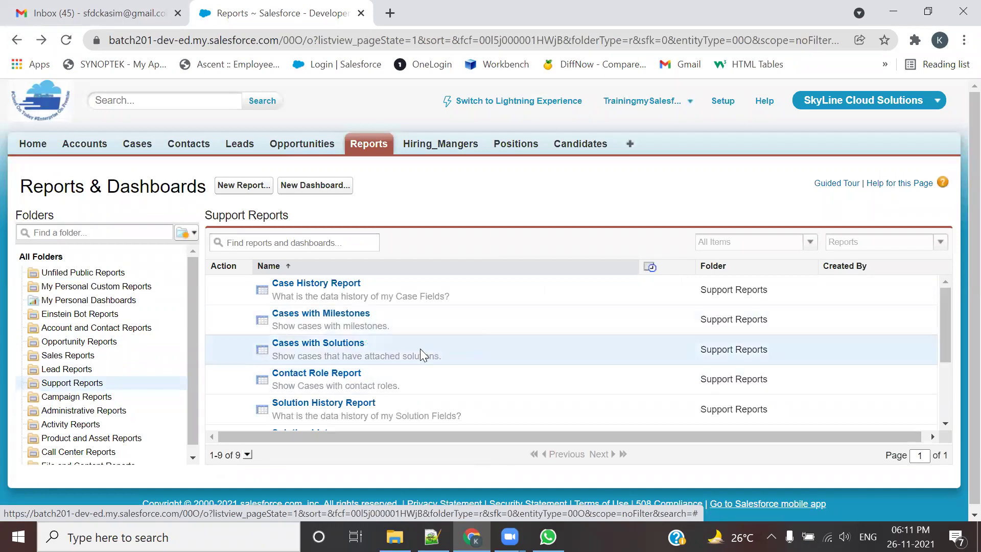
mouse_move(179, 363)
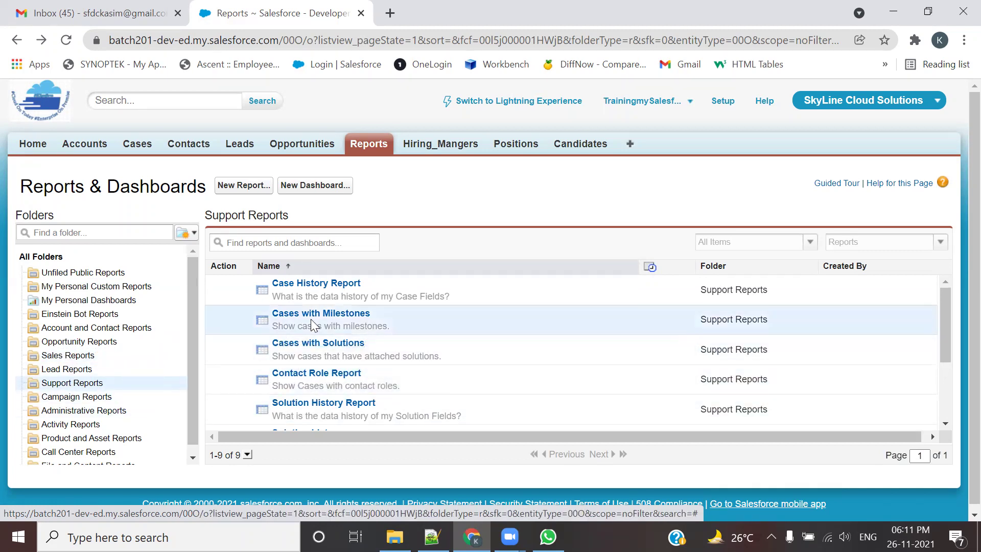
click(102, 425)
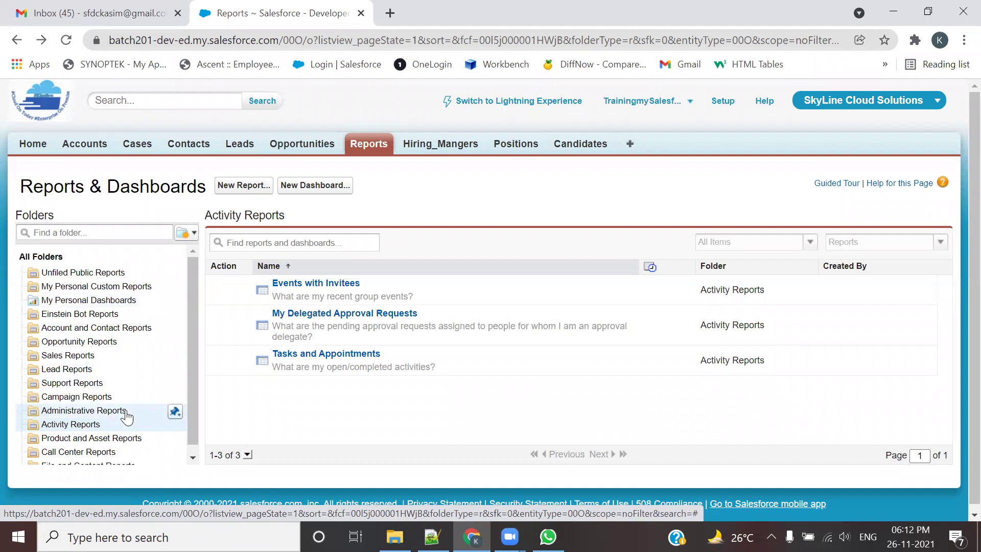
scroll(127, 417, down, 1)
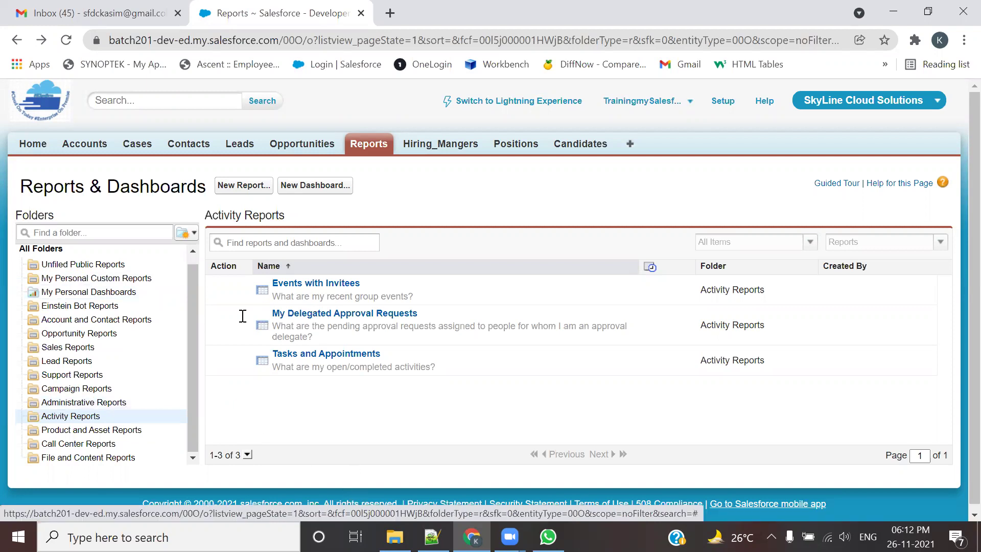
Step: Switch back to the Notepad++ notes and review the lines on report folder access and the standard and custom report folder types
key(alt+Tab)
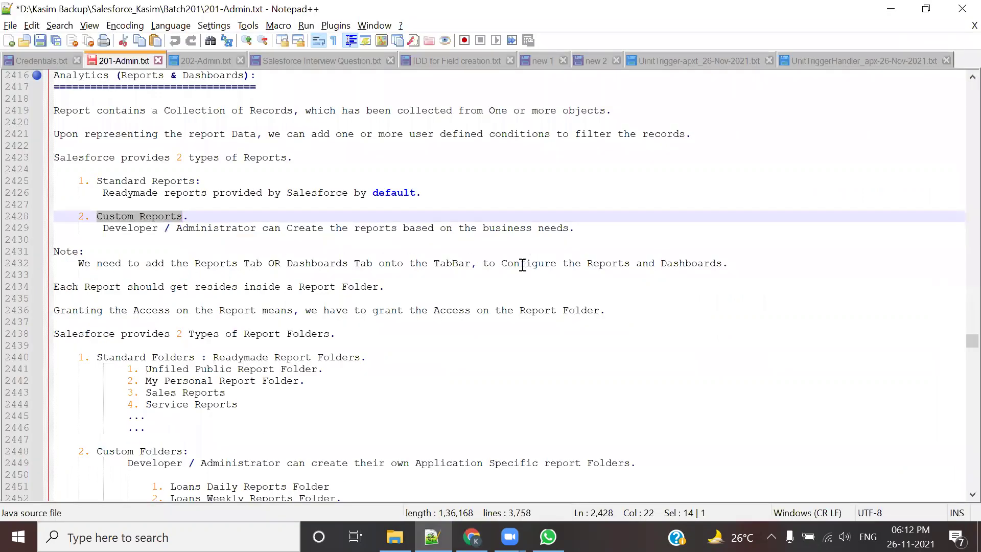
scroll(224, 351, down, 1)
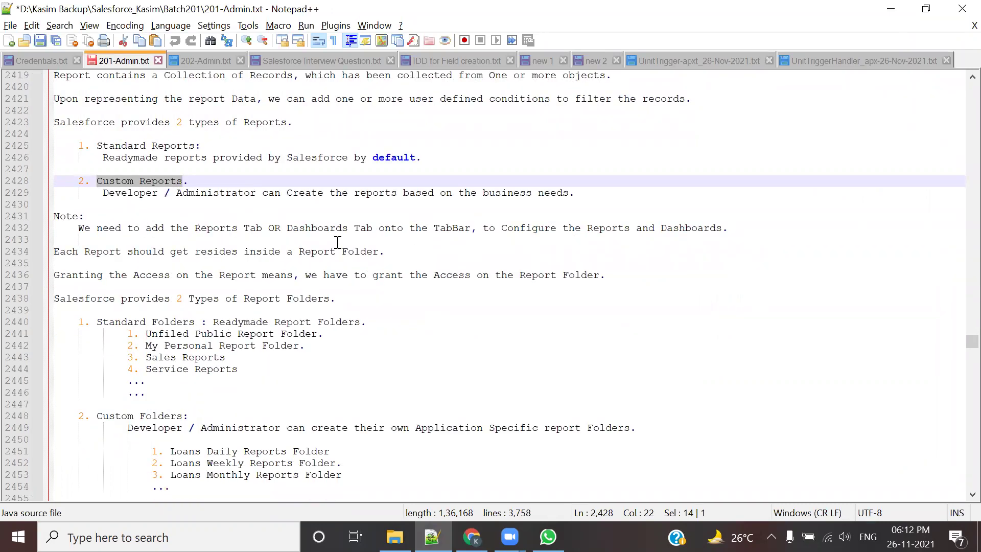
drag(54, 251, 389, 250)
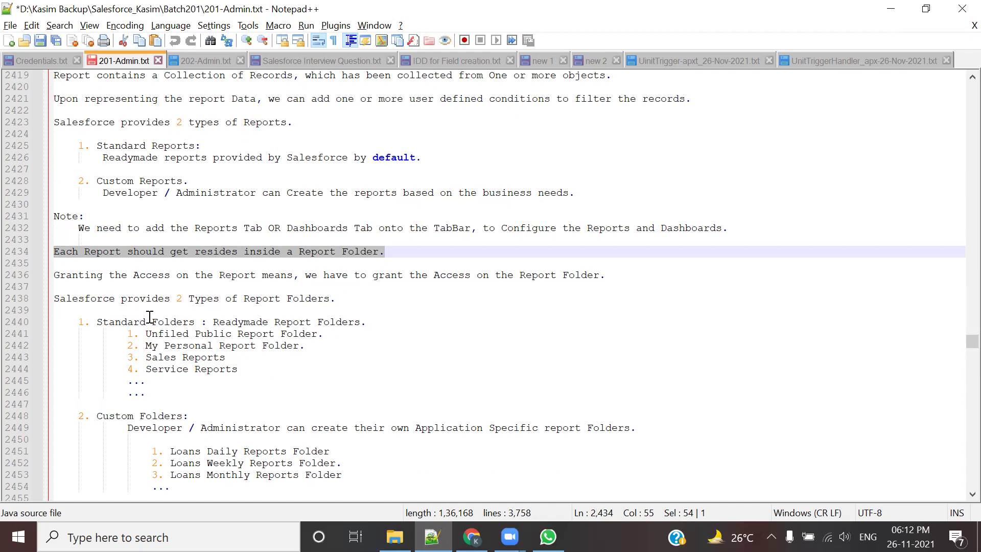
drag(164, 299, 209, 423)
click(280, 360)
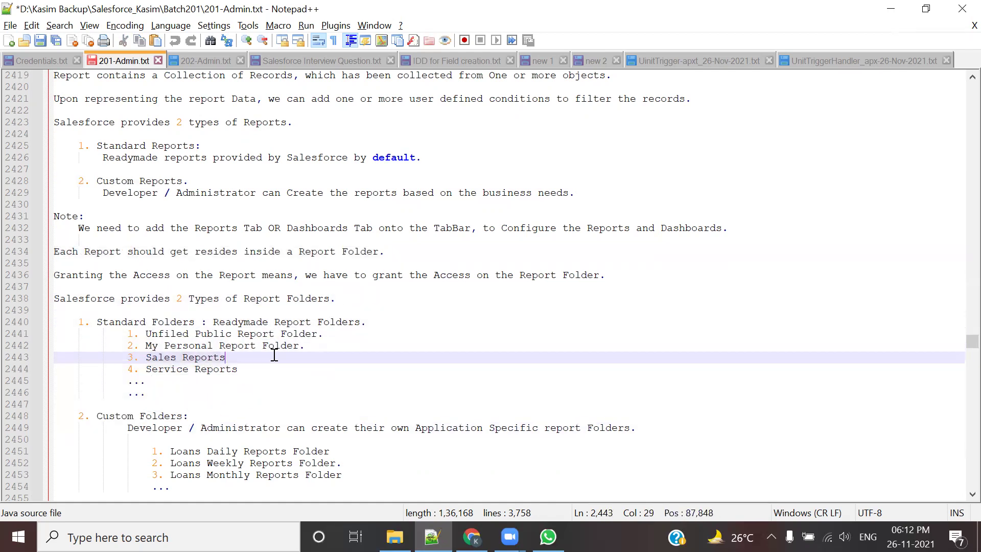
drag(78, 275, 275, 275)
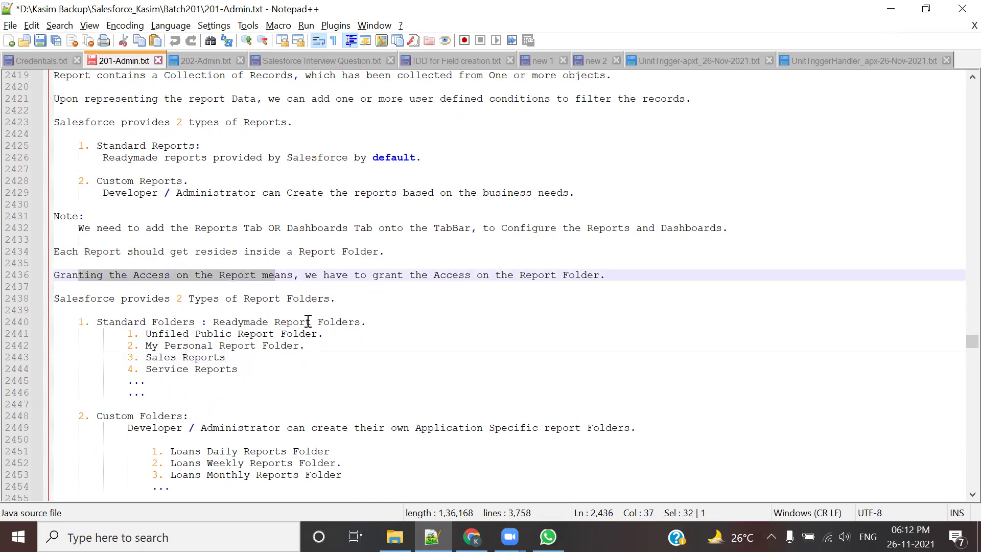
click(274, 346)
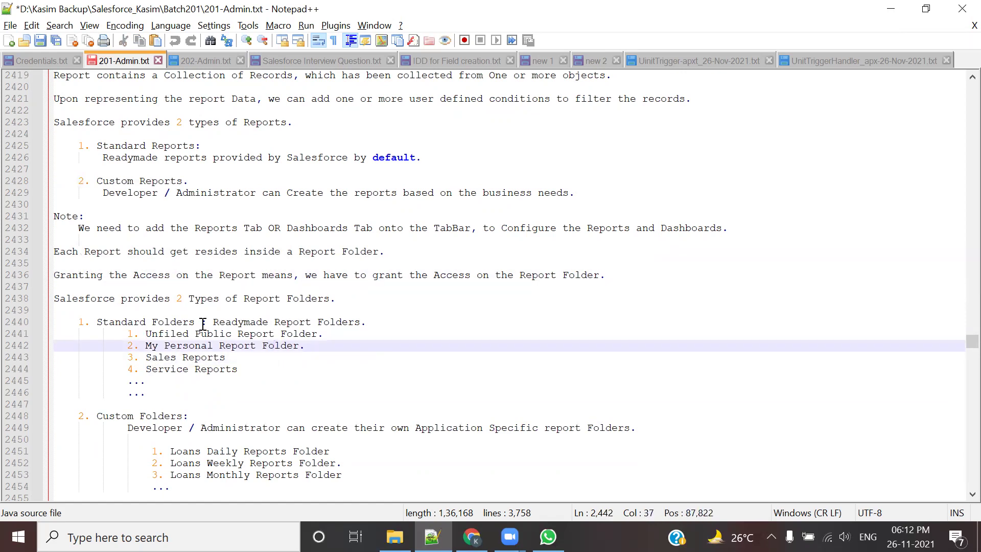
click(185, 333)
drag(115, 299, 195, 369)
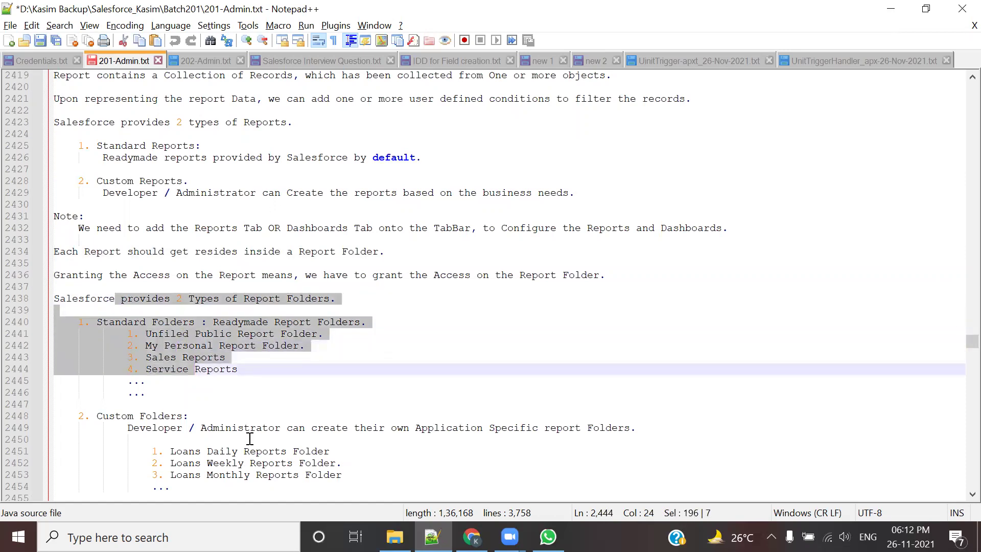
click(261, 403)
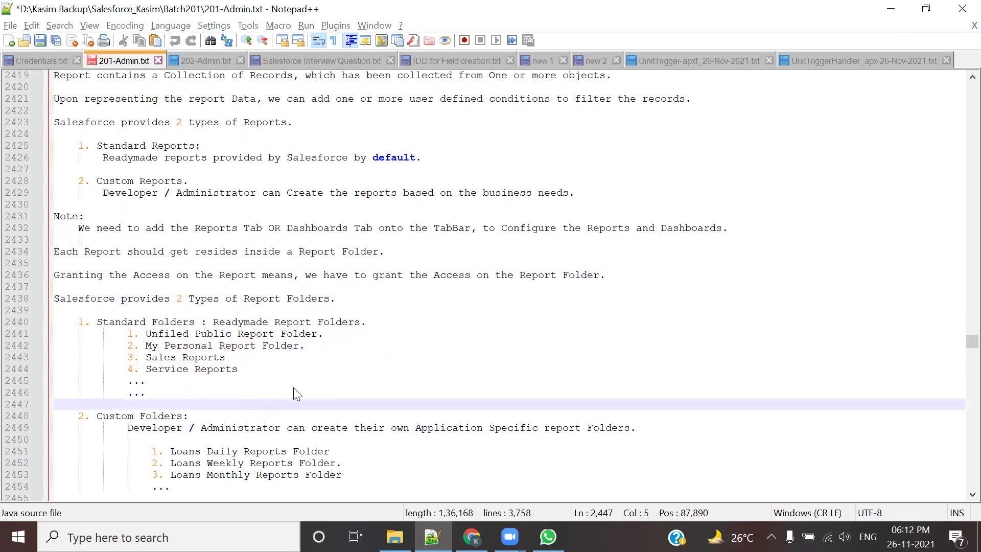
Step: Switch to Salesforce in Chrome and look through the complete list of standard report folders
key(alt+Tab)
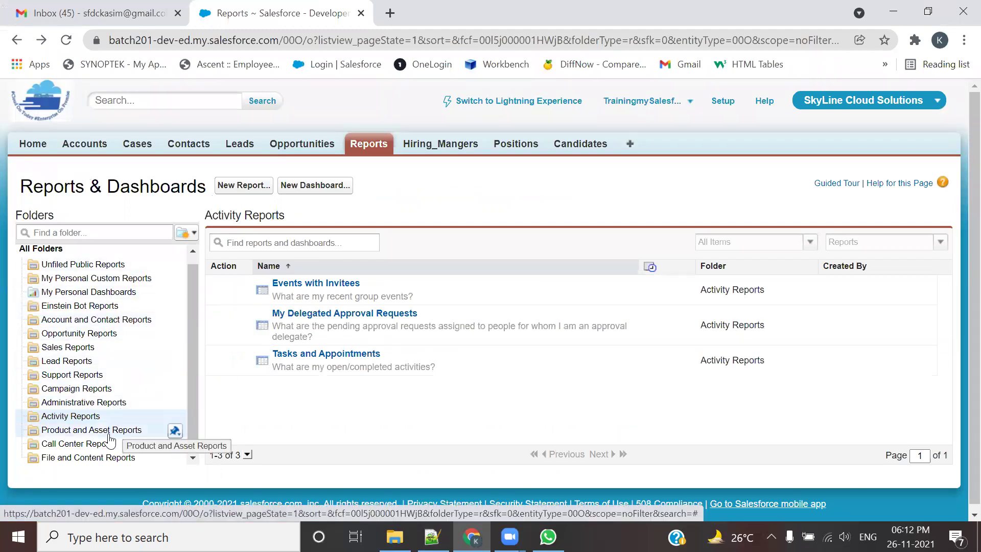
scroll(106, 445, down, 1)
scroll(89, 286, up, 1)
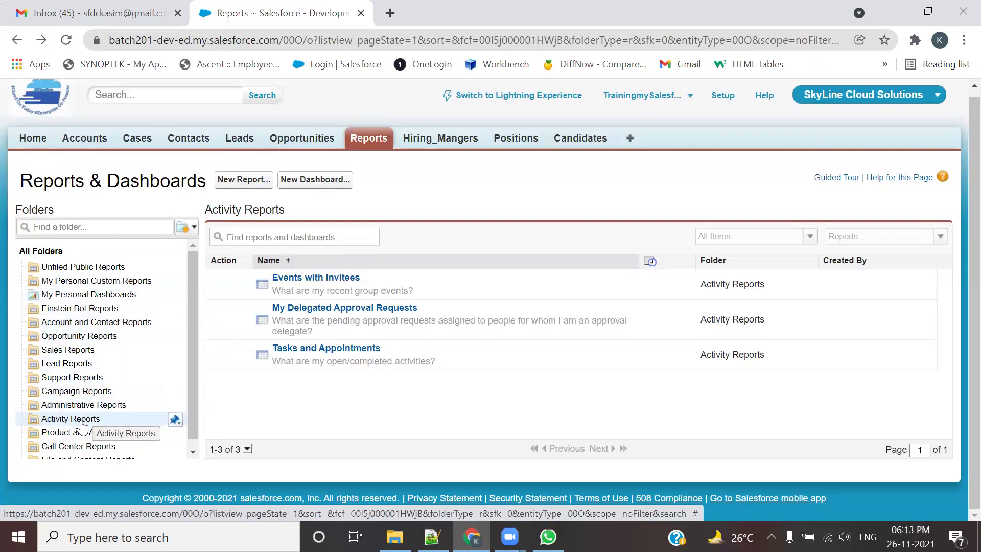
scroll(82, 432, down, 1)
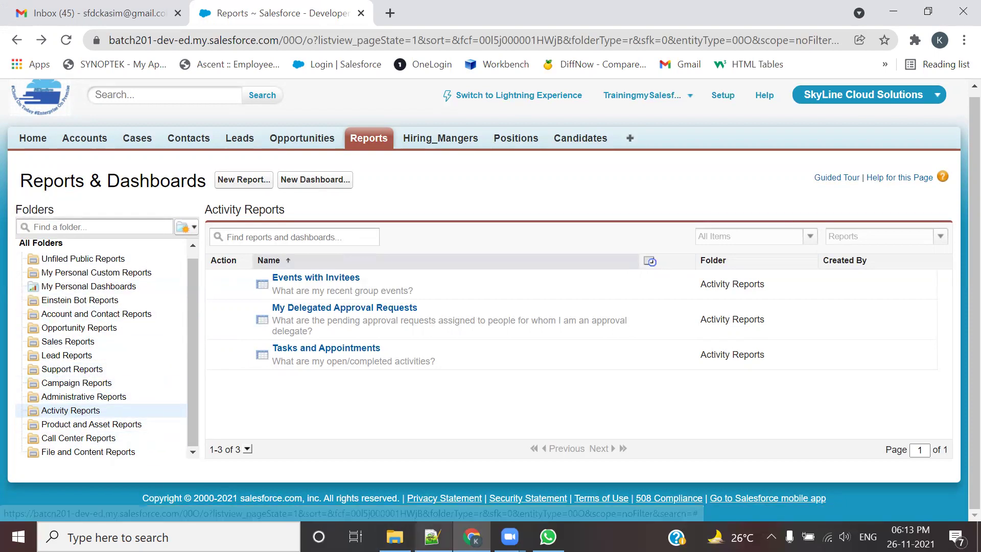
Step: Switch to the Notepad++ notes and review the Standard Folders examples and the Custom Folders entry
click(433, 537)
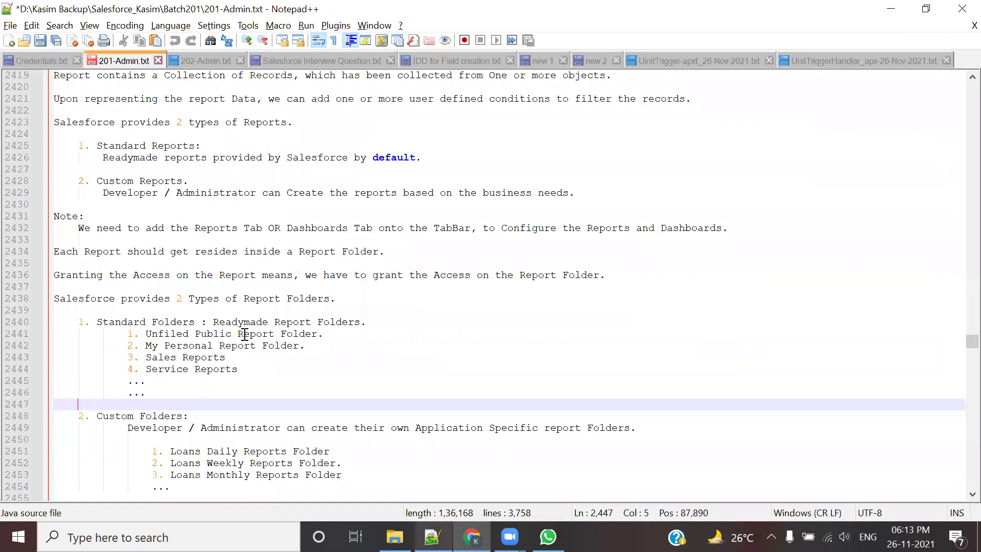
scroll(244, 335, down, 1)
drag(147, 298, 244, 310)
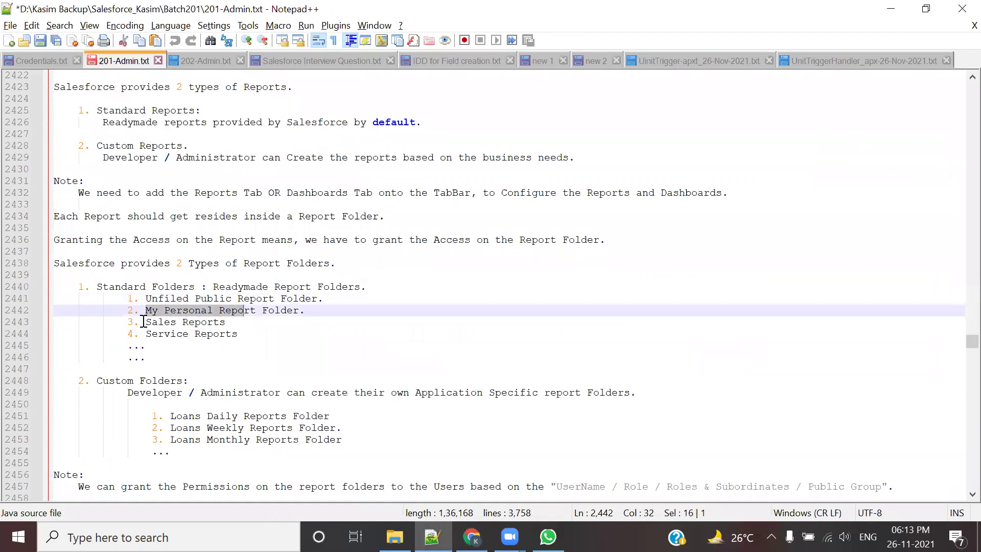
drag(142, 321, 226, 322)
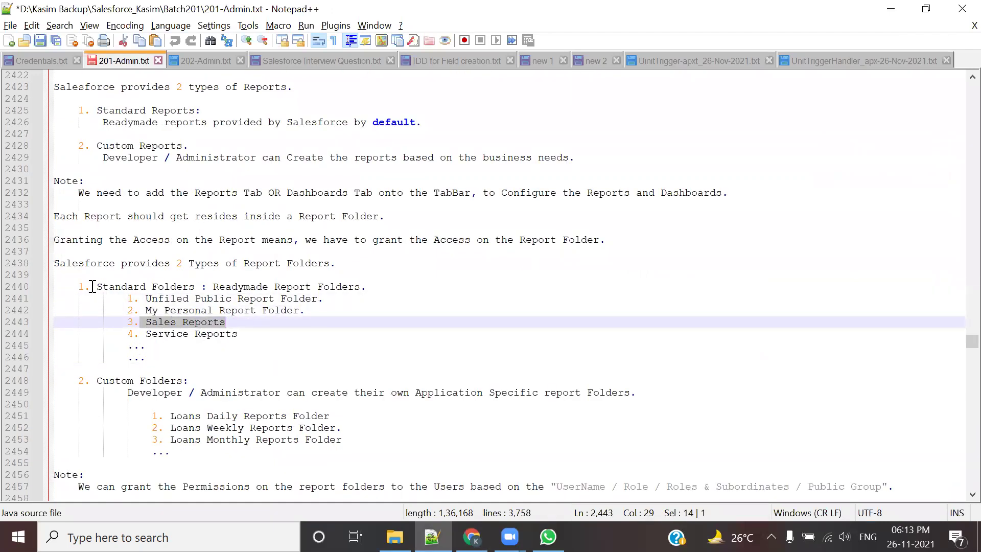
drag(91, 287, 219, 287)
scroll(232, 353, down, 1)
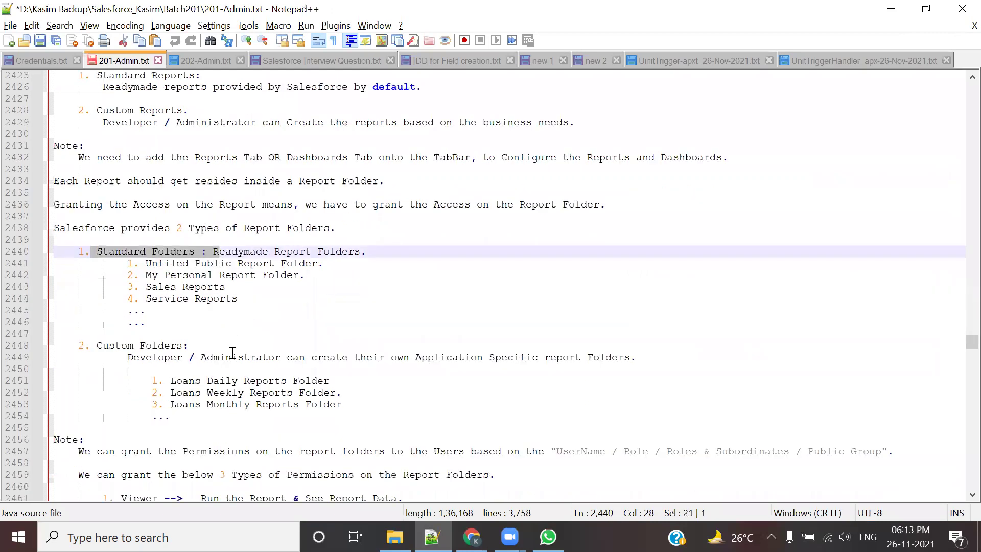
drag(96, 346, 182, 345)
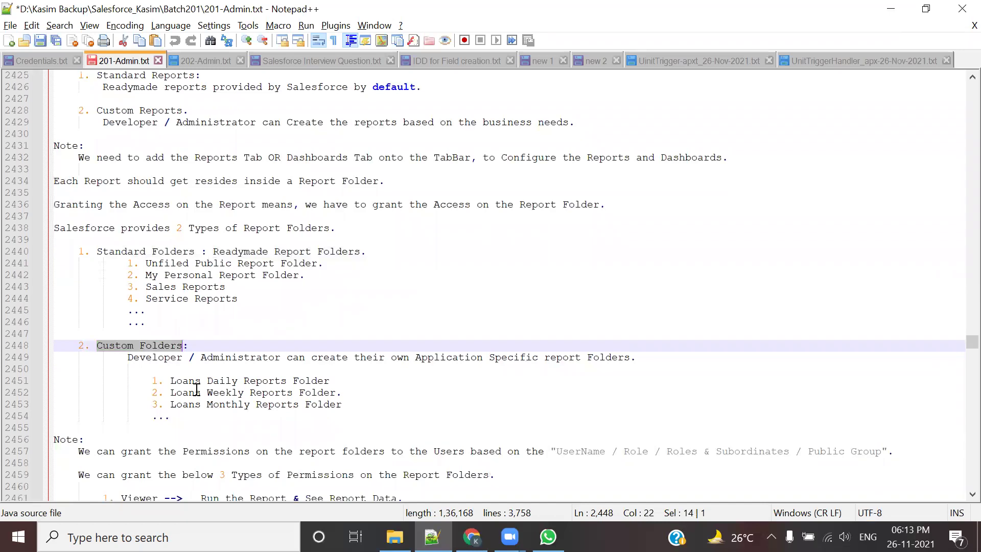
Step: Check the report folder list in Chrome, then review the notes from Custom Folders through folder permissions and report configuration parameters
key(alt+Tab)
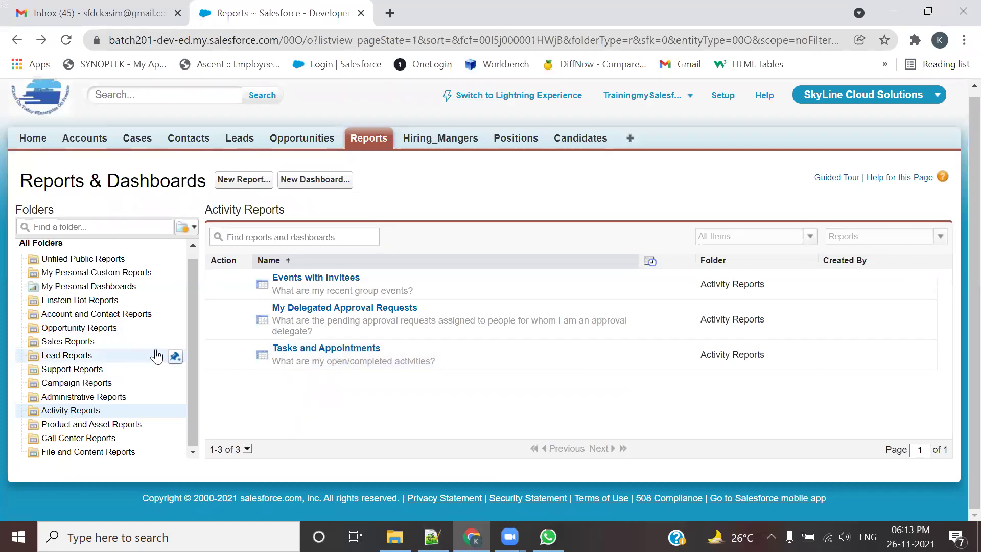
key(alt+Tab)
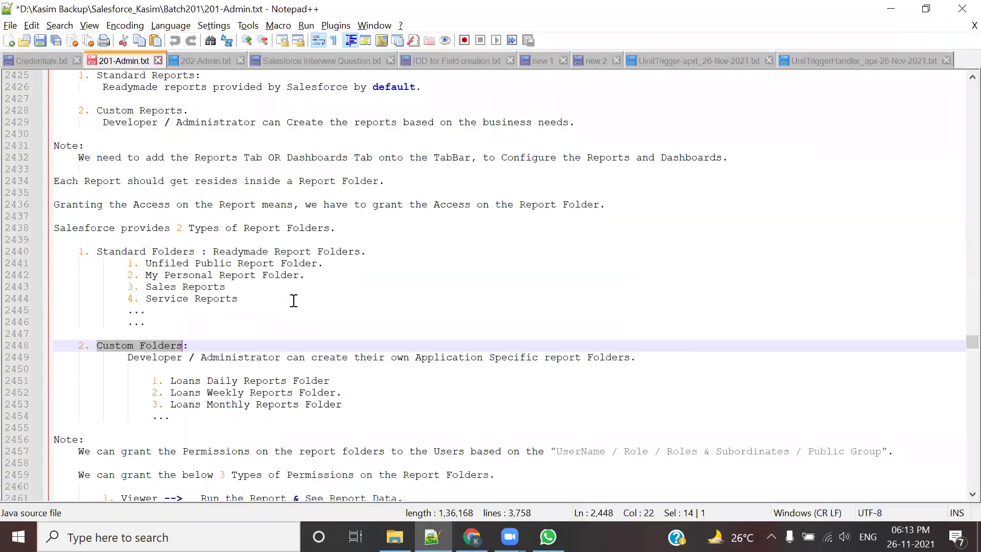
scroll(319, 413, down, 3)
scroll(316, 491, down, 4)
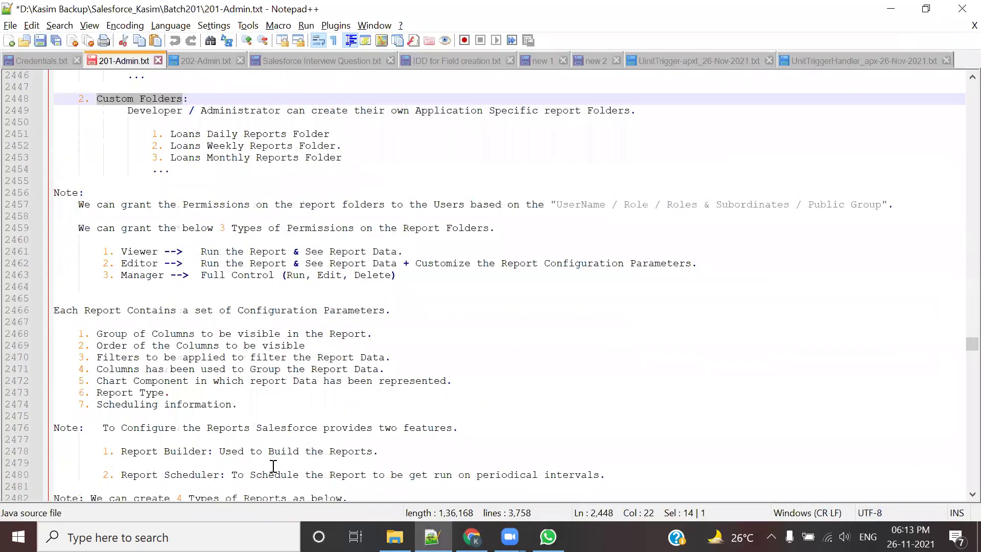
scroll(274, 467, up, 5)
Step: Switch to Salesforce in Chrome and start creating a new report folder
key(alt+Tab)
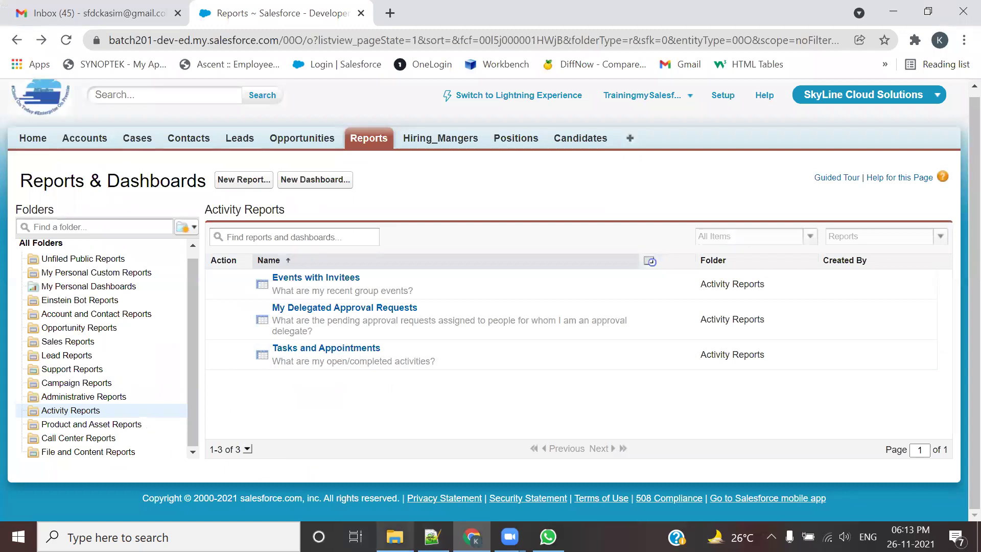
mouse_move(766, 319)
mouse_down()
mouse_move(784, 405)
mouse_move(780, 331)
mouse_move(756, 327)
mouse_up()
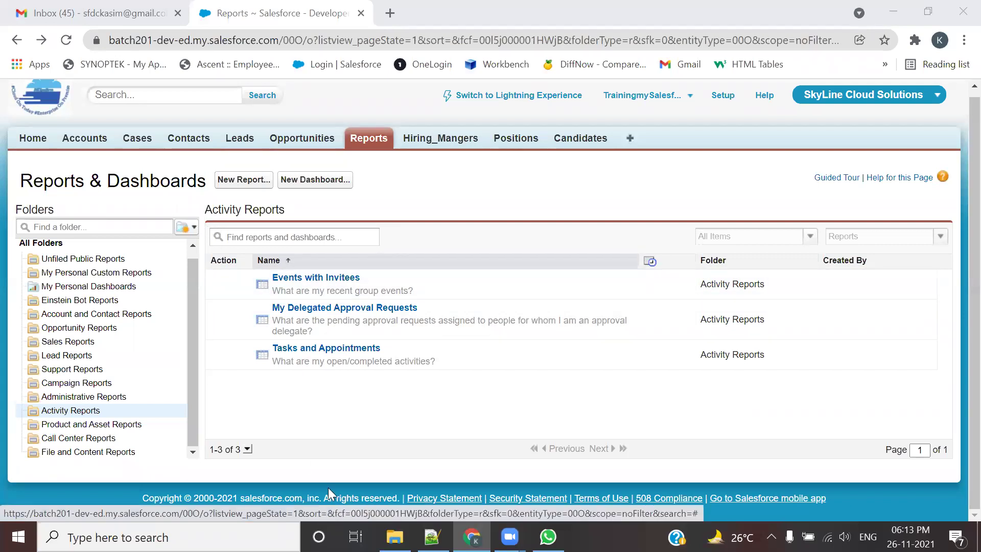
drag(168, 213, 210, 235)
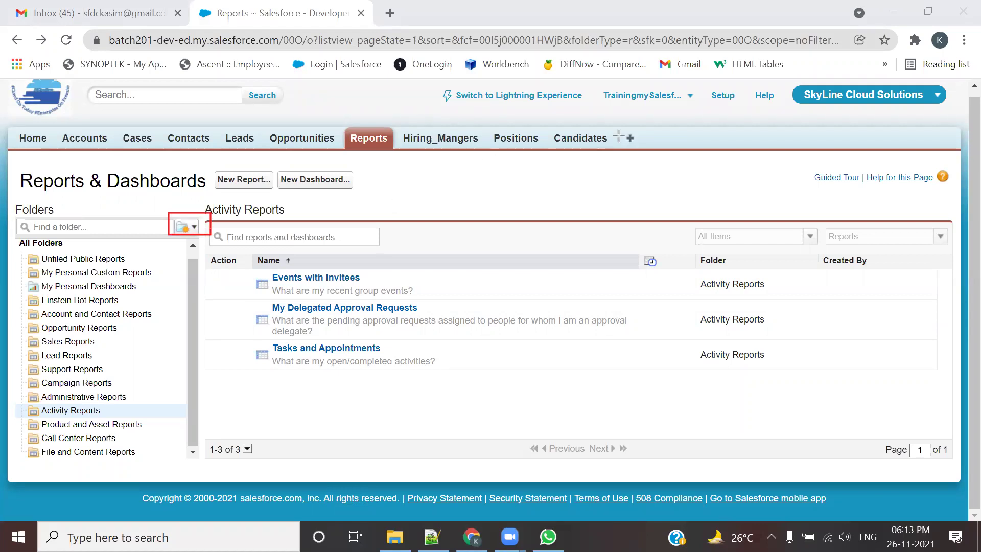
click(192, 231)
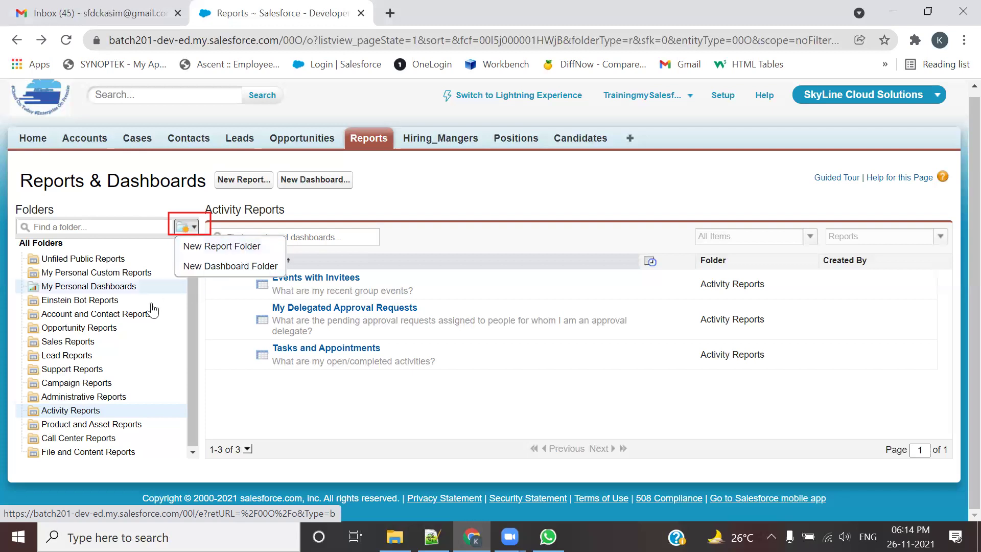
click(213, 250)
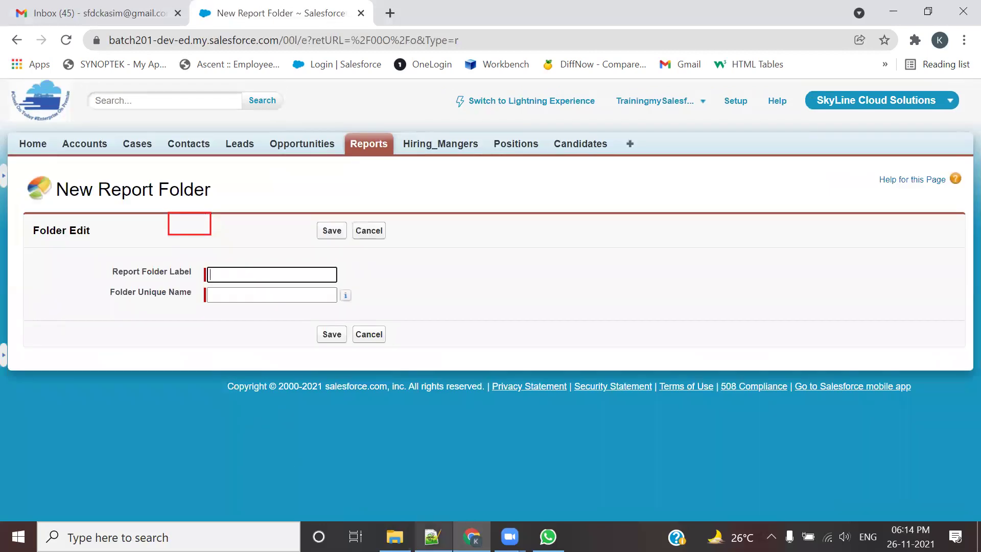
Step: Fill the report folder label with the suggested entry "SkyLine Logo"
click(295, 275)
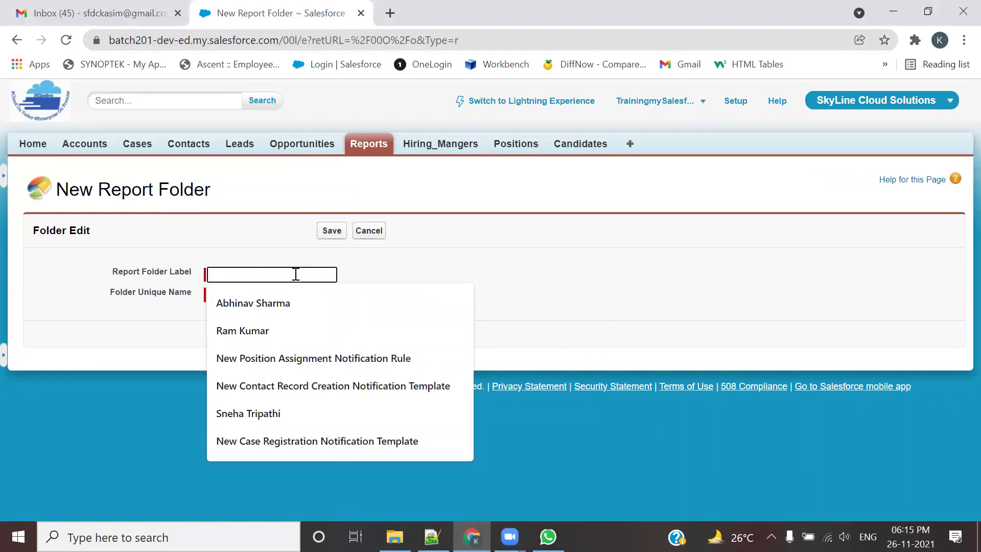
text(Sk)
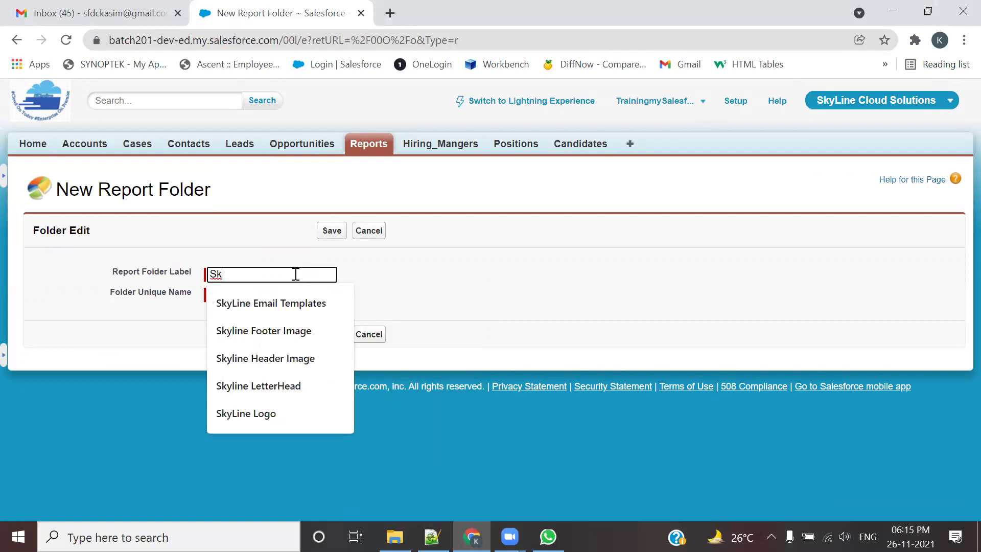
key(Down)
key(Down)
key(Down)
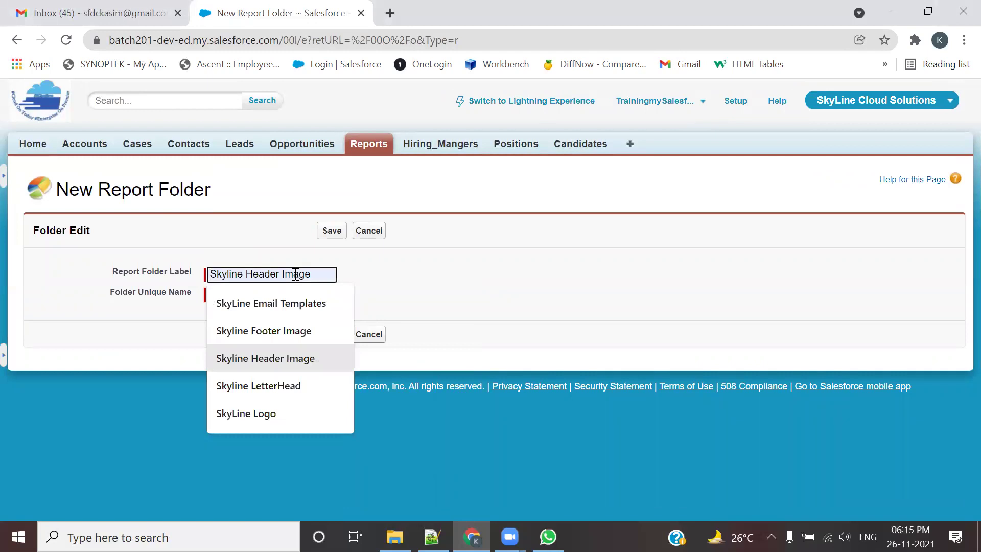
key(Up)
key(Up)
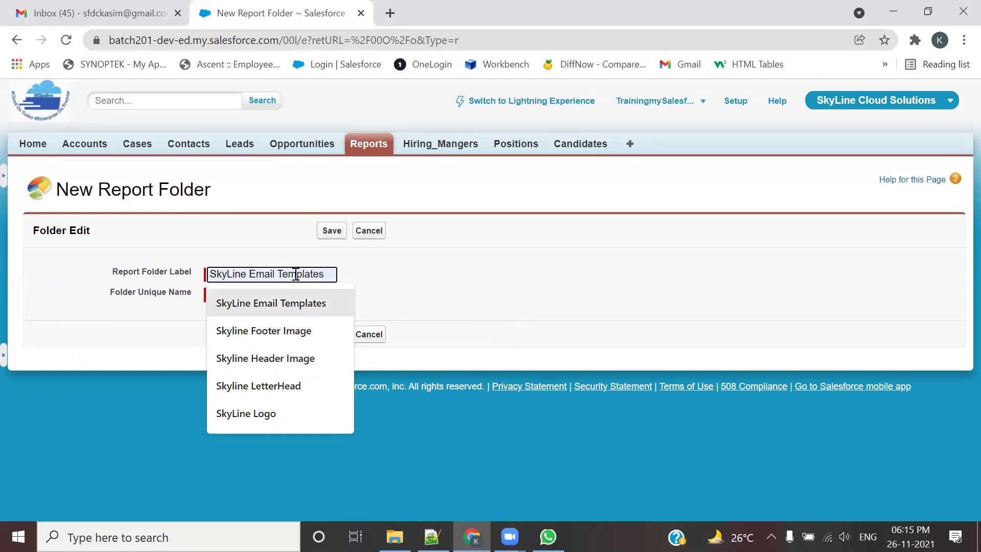
key(Down)
key(Down)
key(Down)
key(Down)
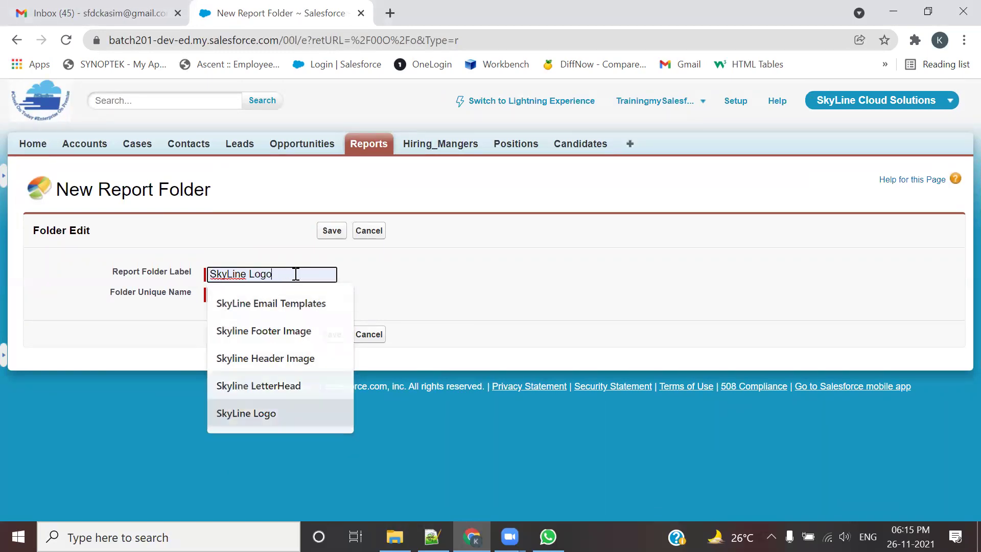
key(Return)
Step: Change the report folder label to "SkyLine Email Folder"
key(BackSpace)
key(BackSpace)
key(BackSpace)
key(BackSpace)
text(Em)
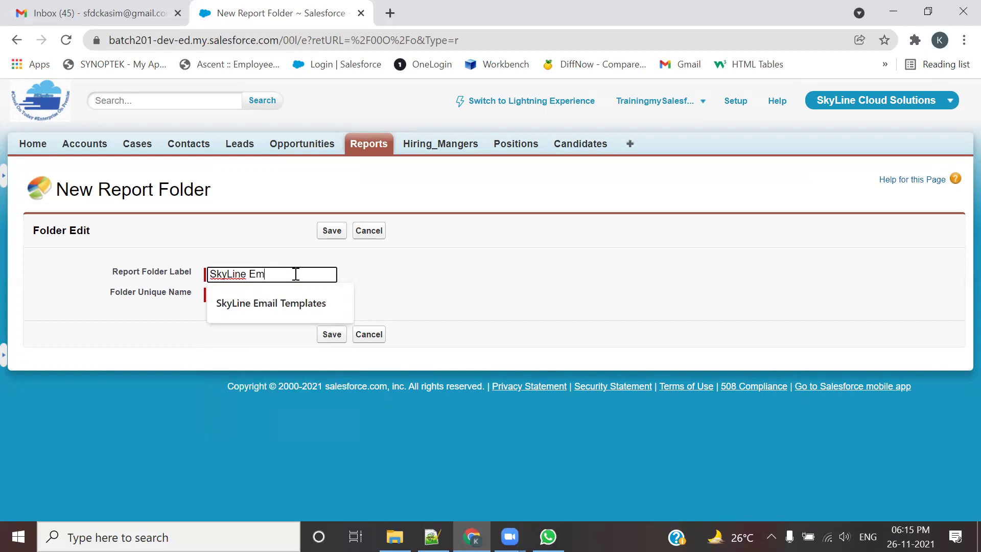
text(ail Folder)
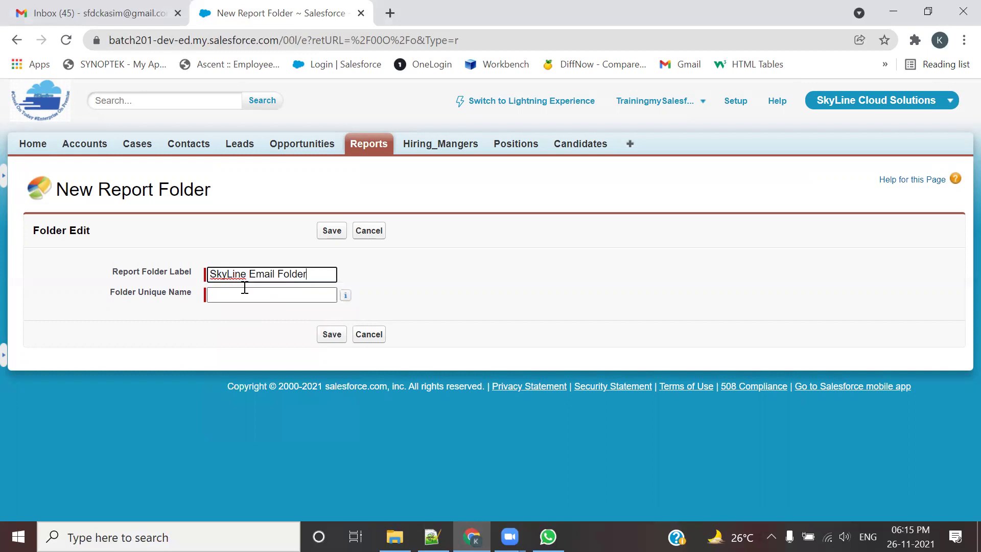
Step: Replace the report folder label's wording after "SkyLine" with "Reports"
drag(309, 275, 247, 274)
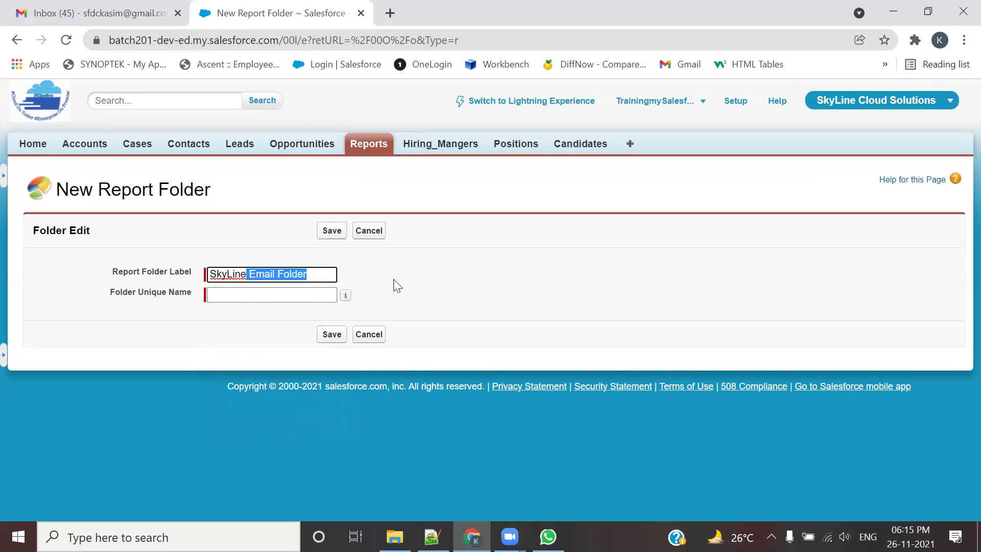
key(BackSpace)
text(Re)
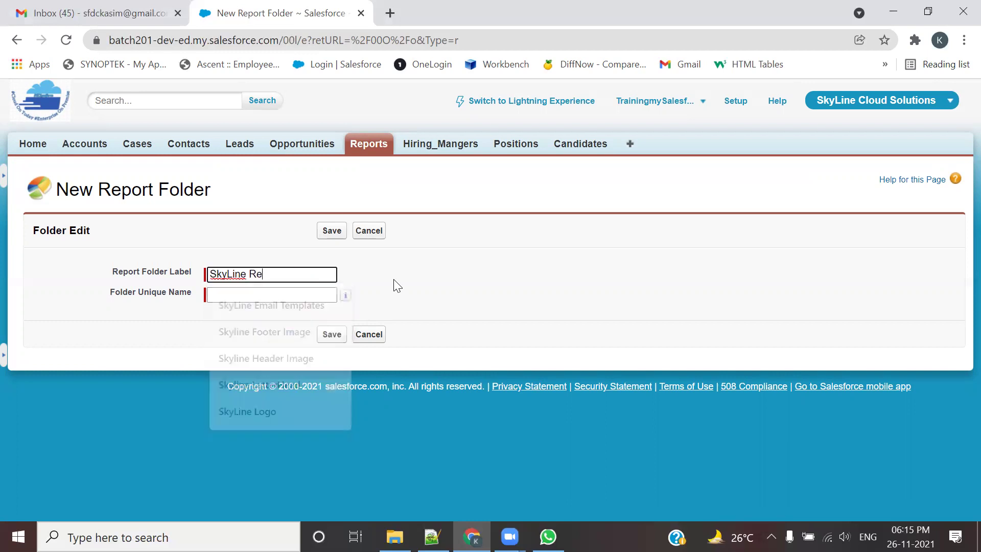
text(ports)
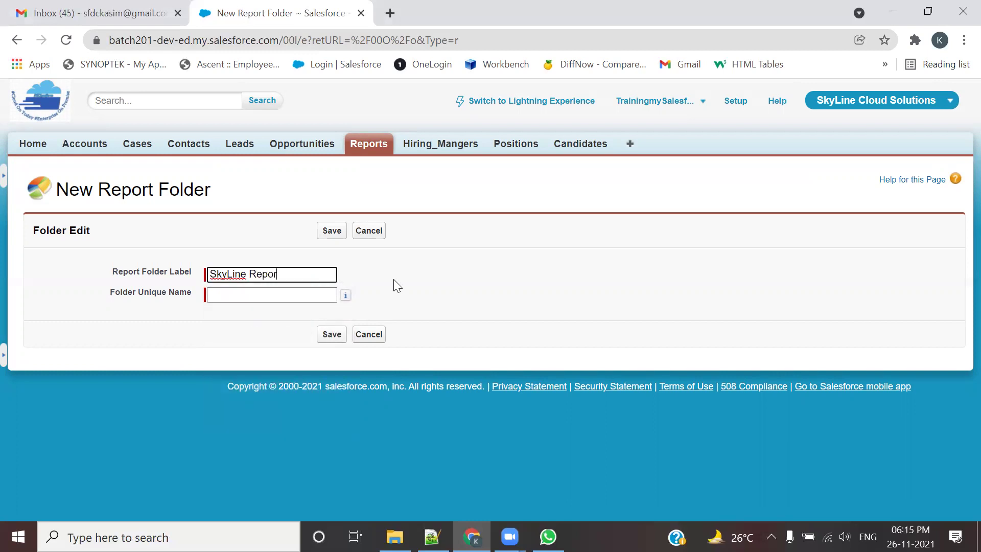
Step: Shorten the report folder label to "SkyLine" and submit the form
key(BackSpace)
key(BackSpace)
key(BackSpace)
key(BackSpace)
key(BackSpace)
key(BackSpace)
key(BackSpace)
key(BackSpace)
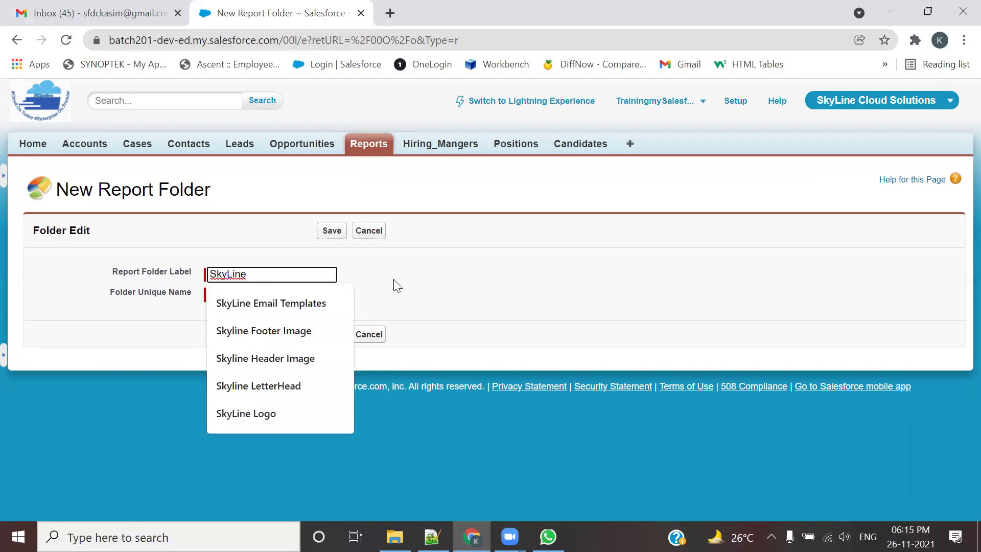
key(Return)
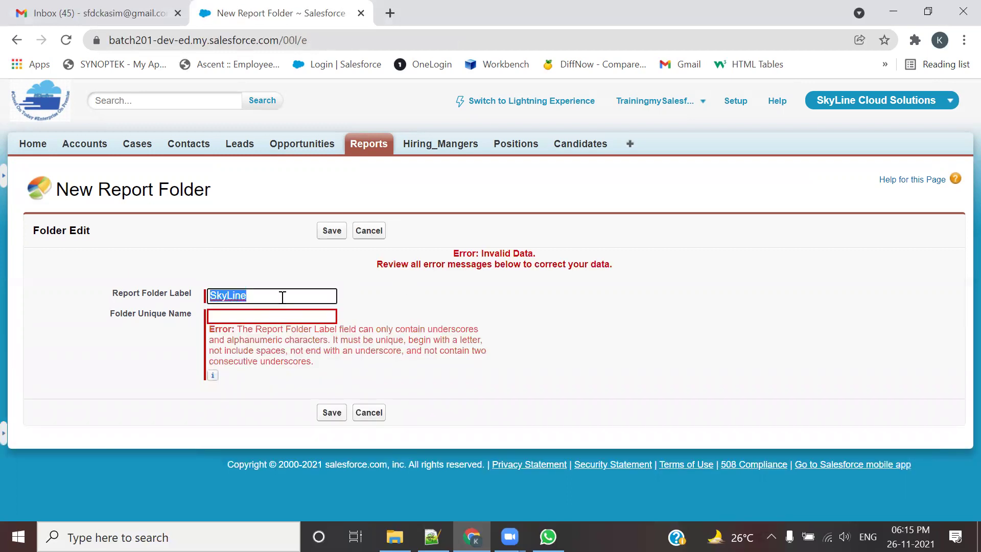
Step: Fill in the folder unique name as "SkyLine" and save the new report folder
click(269, 318)
click(413, 302)
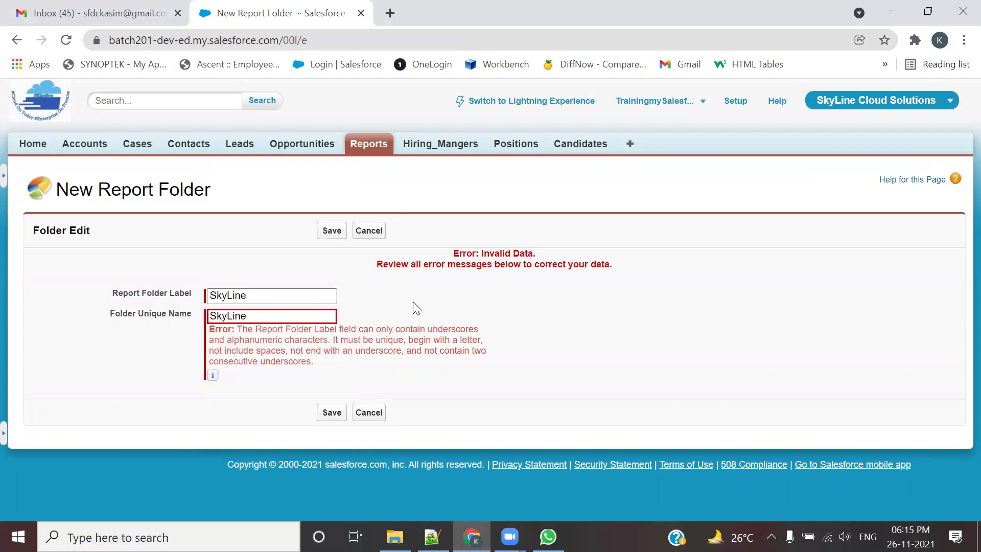
click(330, 231)
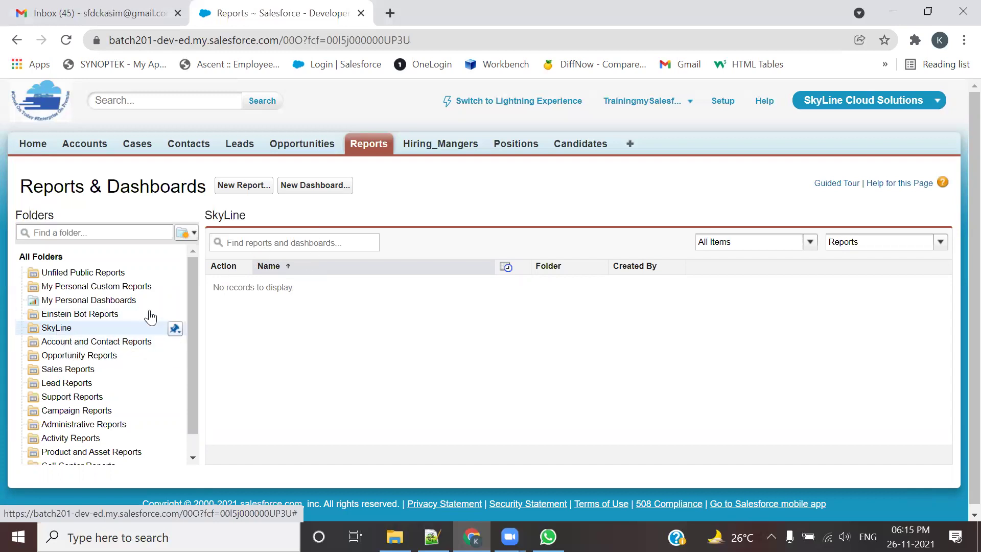
Step: View My Personal Custom Reports, My Personal Dashboards and Account and Contact Reports, then open the SkyLine folder
click(118, 290)
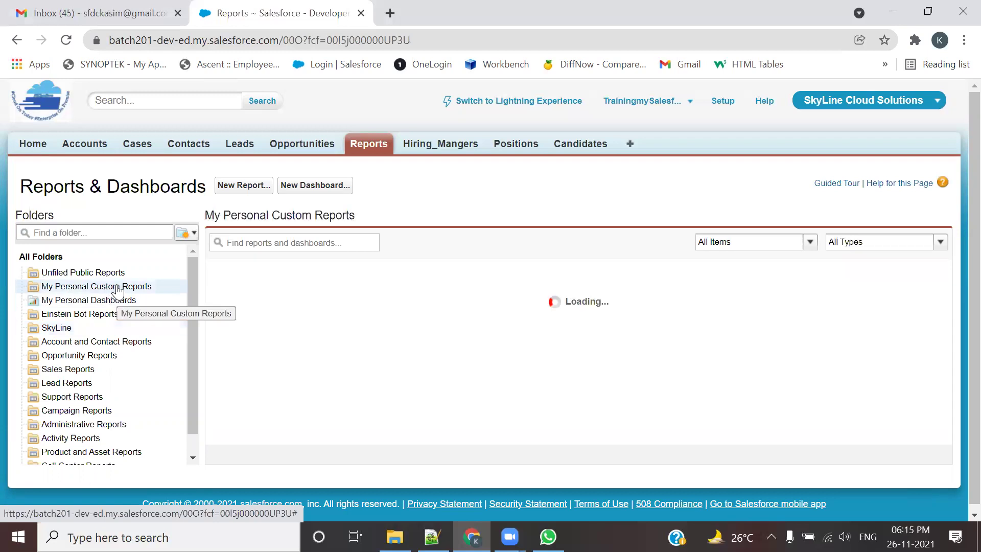
click(114, 300)
click(89, 343)
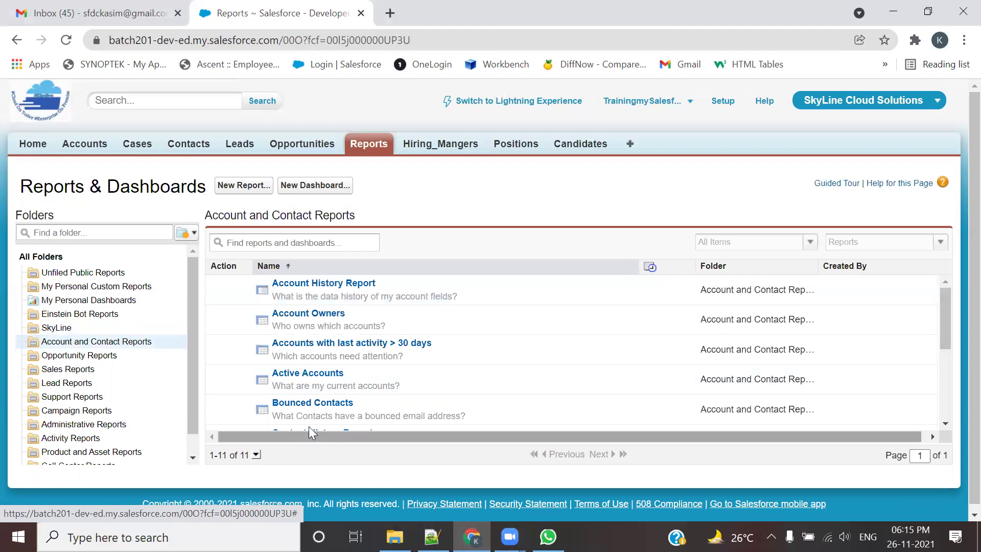
click(77, 328)
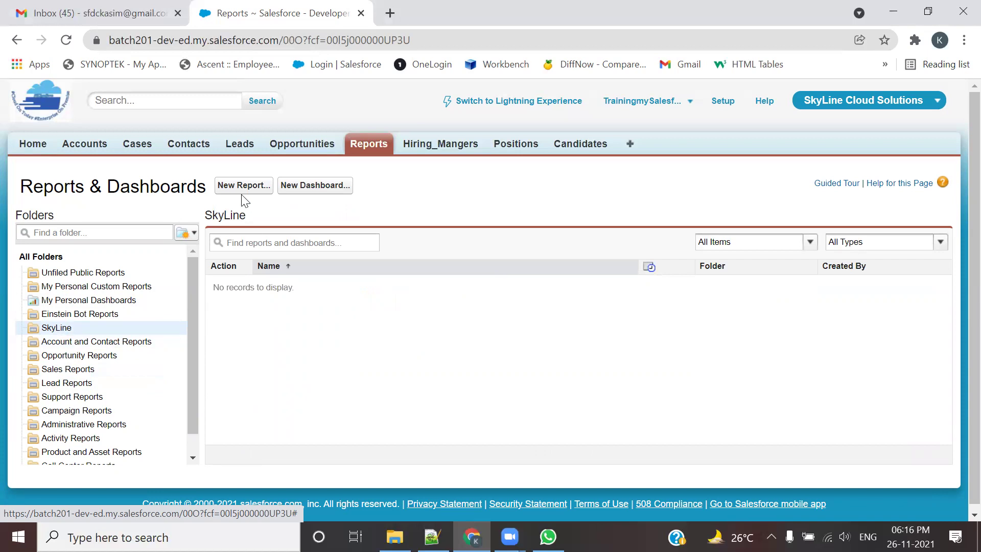
Step: Open the Support Reports folder and look through its standard reports
scroll(79, 396, down, 1)
click(80, 376)
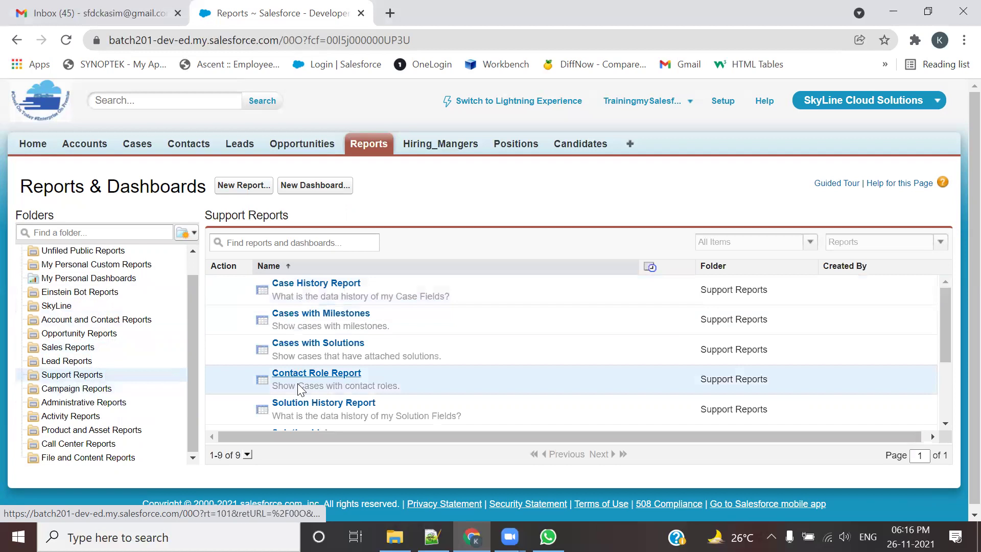
scroll(307, 342, down, 3)
scroll(306, 340, up, 3)
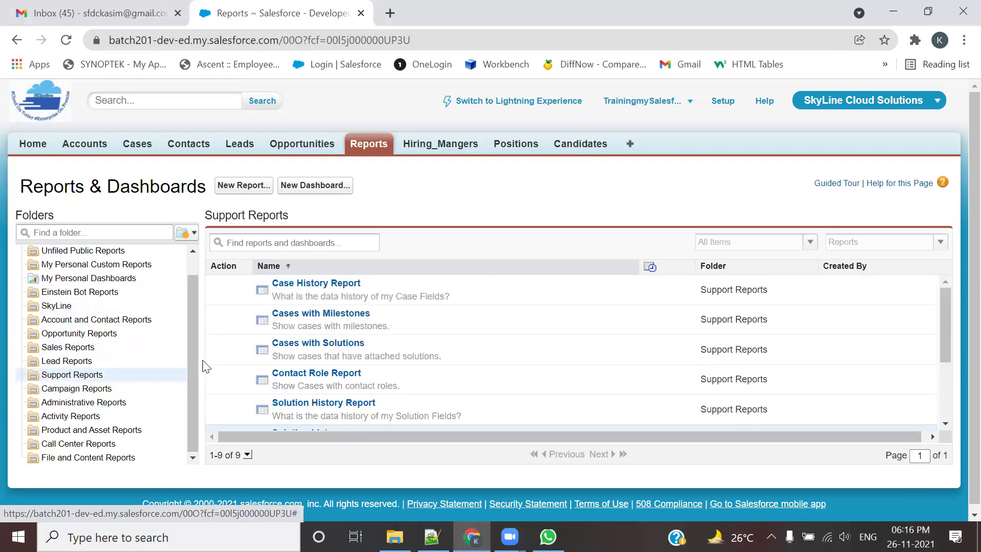
Step: Look through the Opportunity Reports folder, view the Opportunity Sources report and return to the folder list
click(101, 336)
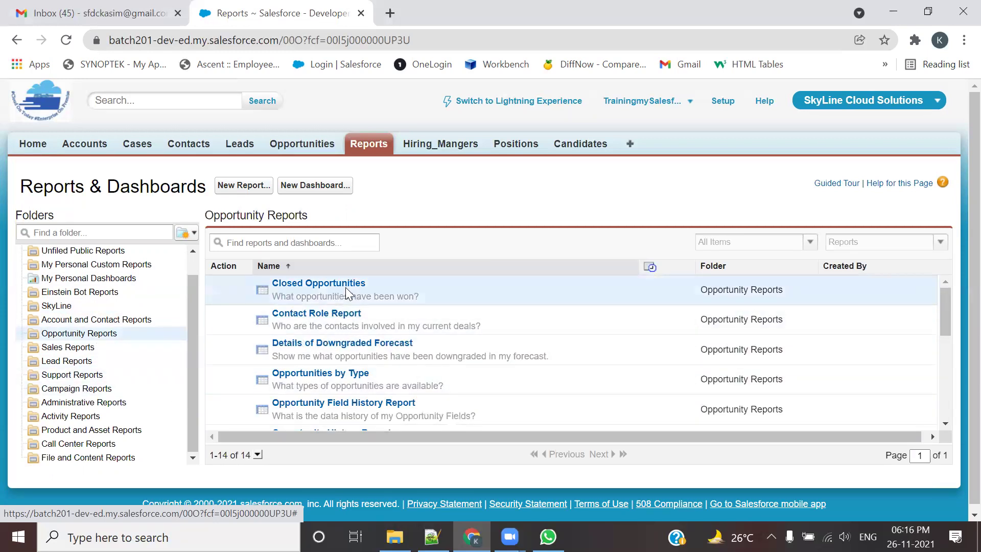
scroll(374, 321, down, 4)
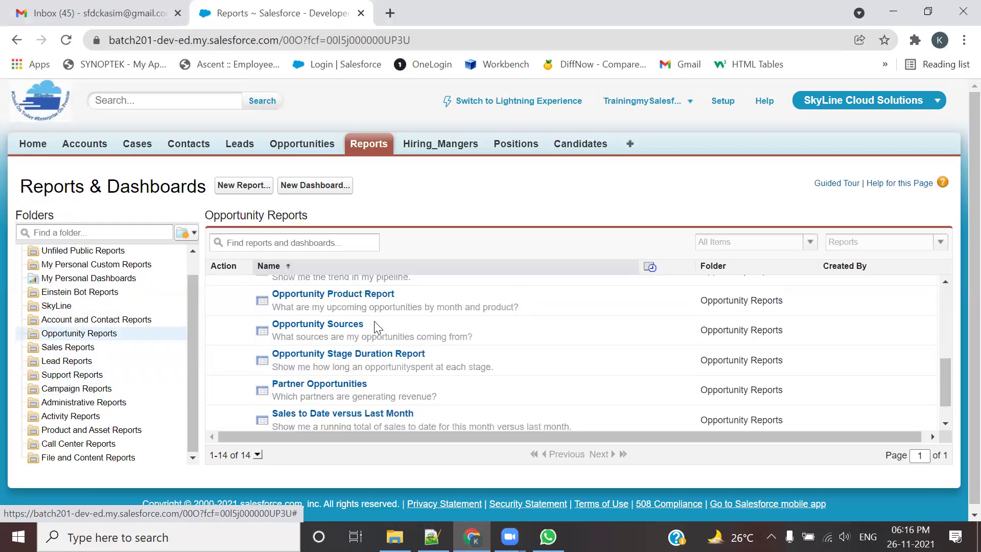
scroll(373, 320, down, 1)
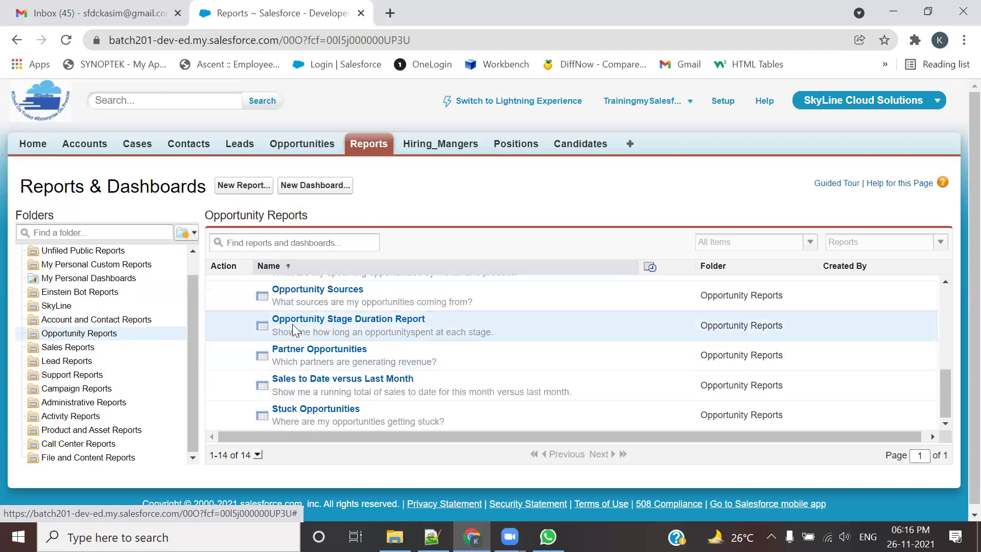
click(335, 290)
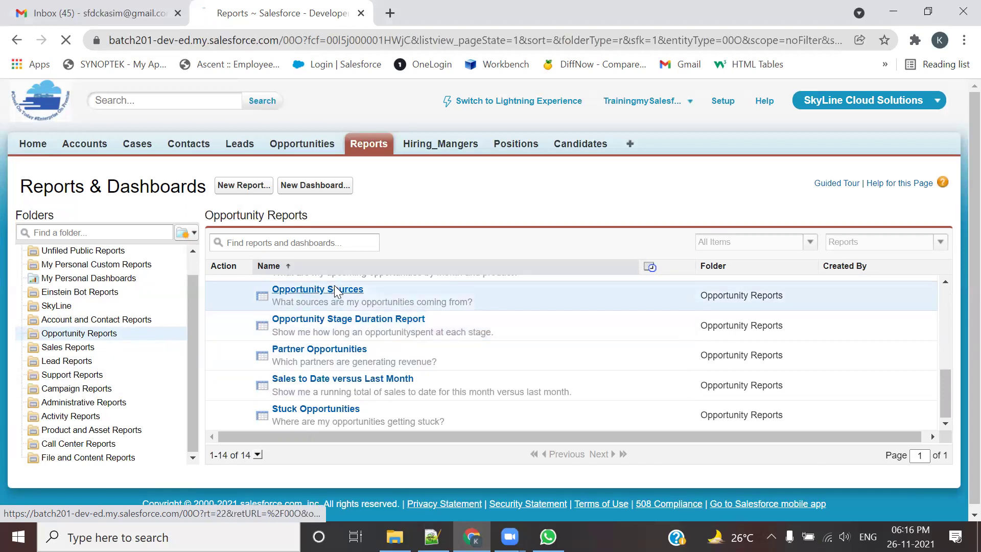
scroll(341, 397, down, 5)
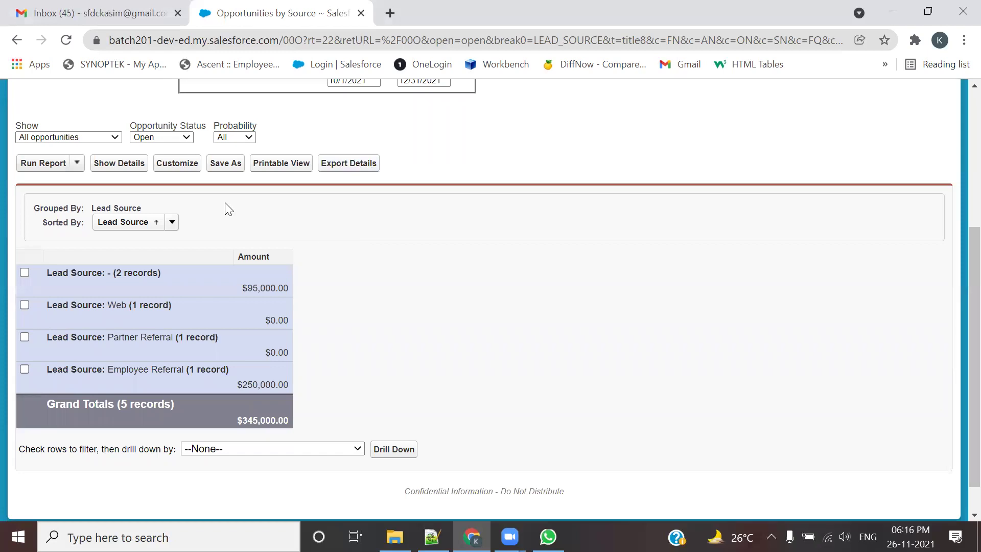
click(18, 43)
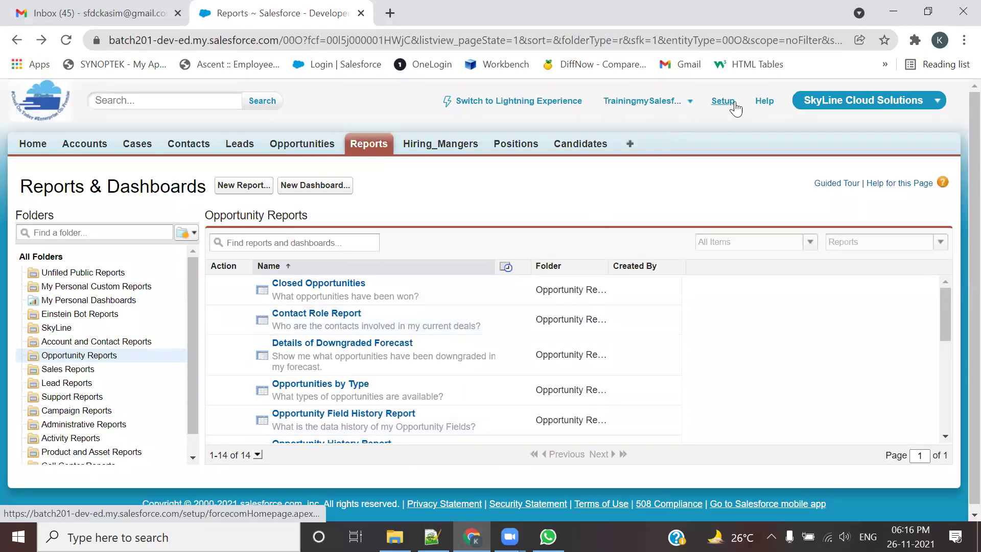
Step: Open Setup in a separate browser tab and examine the All Users list under Manage Users
click(728, 104)
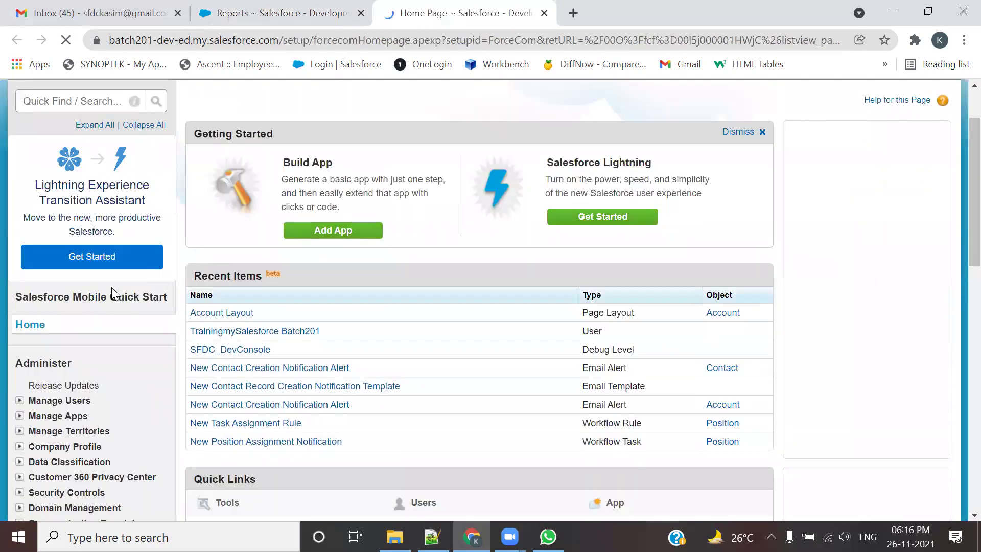
scroll(112, 287, down, 1)
click(57, 323)
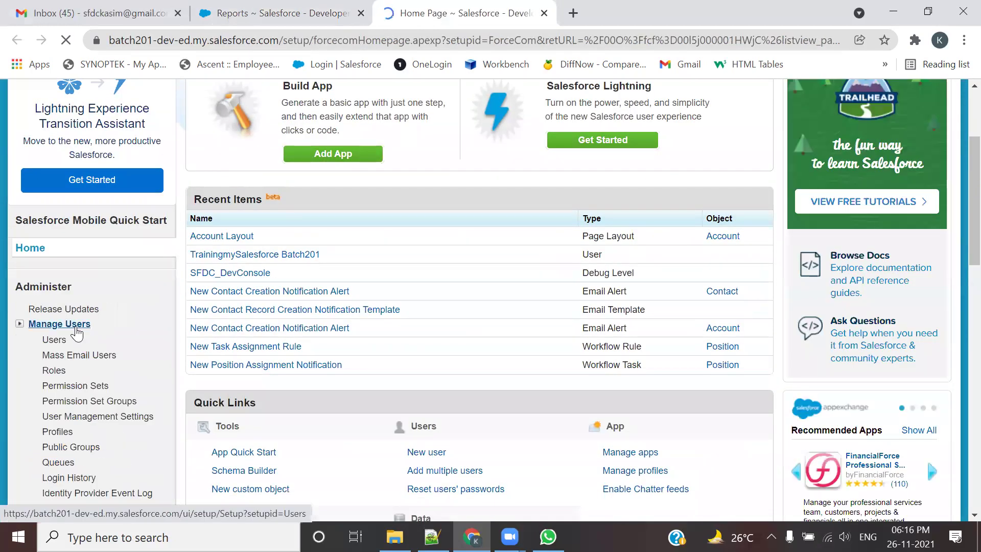
click(54, 341)
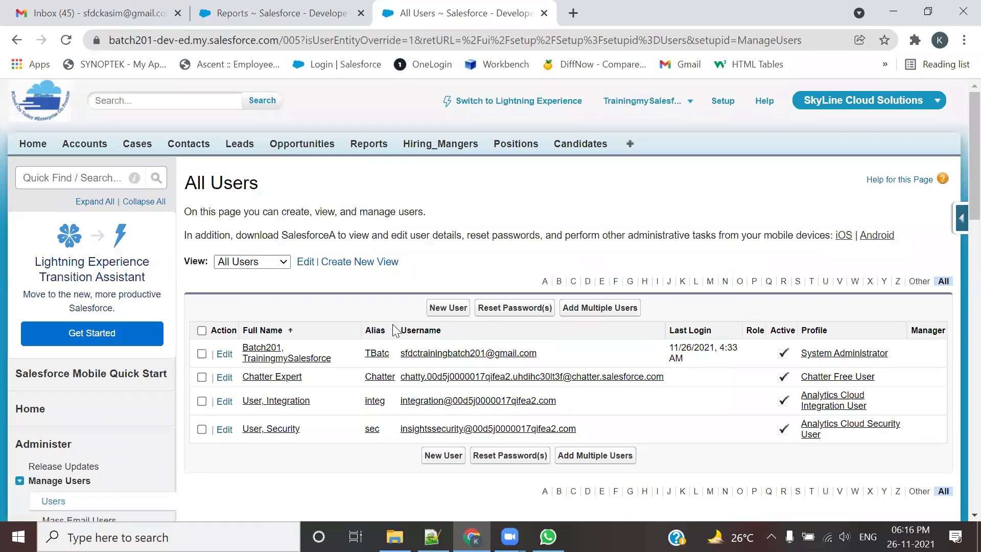
scroll(393, 334, down, 3)
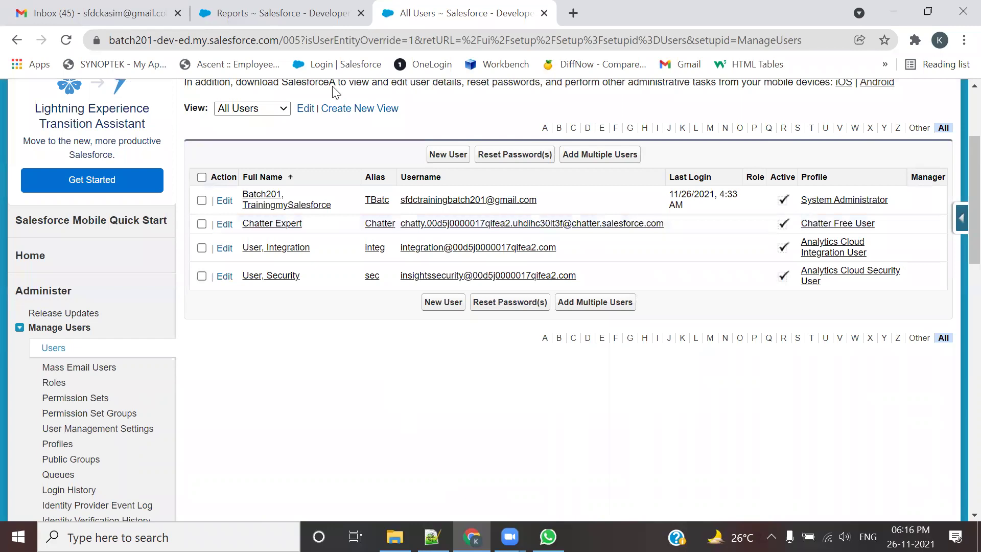
mouse_move(196, 150)
mouse_down()
mouse_move(457, 332)
mouse_move(718, 320)
mouse_move(723, 296)
mouse_up()
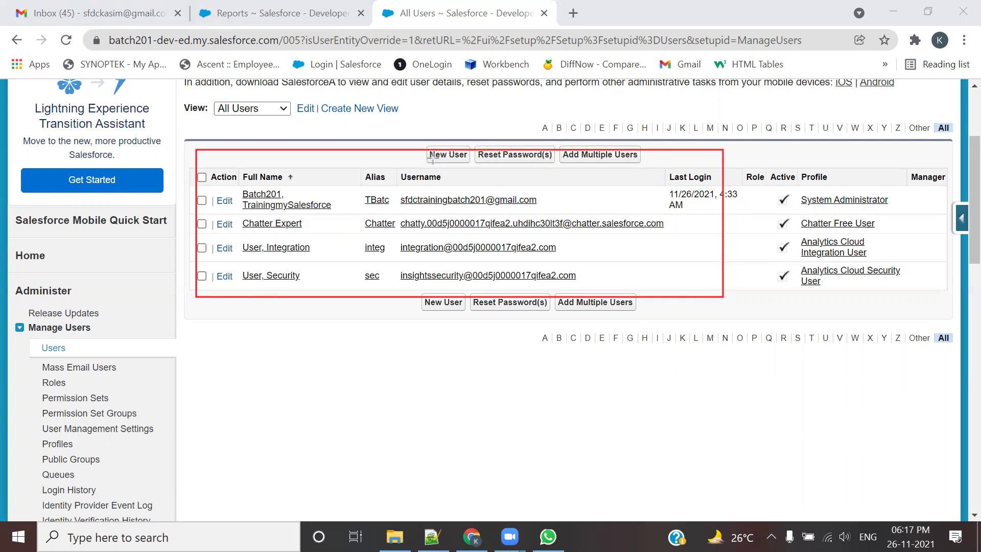
key(Escape)
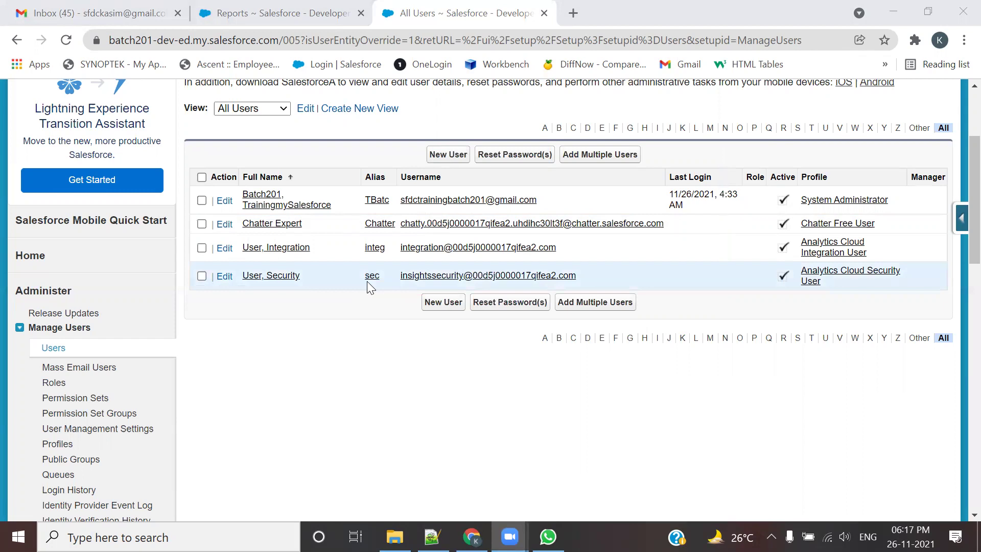
Step: Compare the Opportunity Reports folder with the user list, and return to the reports page to start a new report folder
click(265, 13)
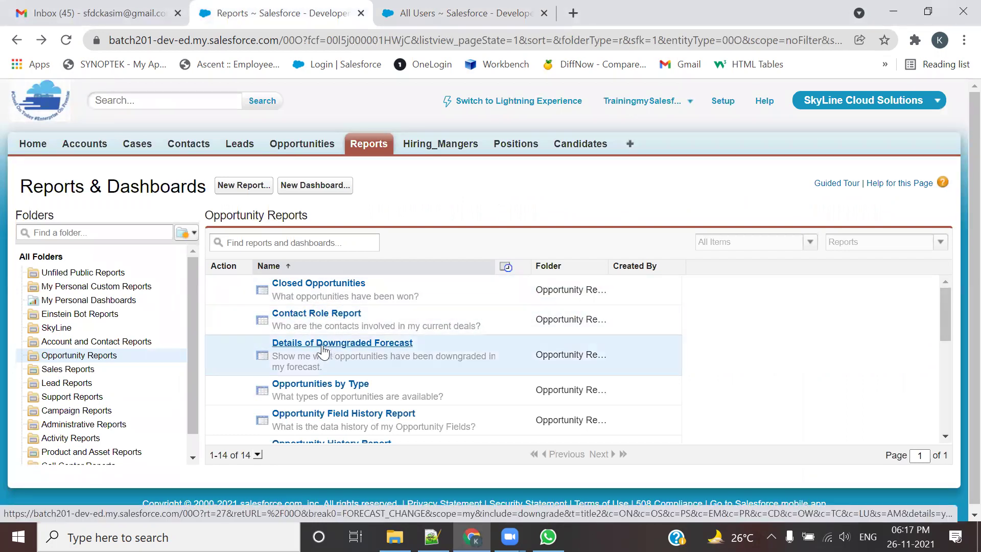
click(466, 13)
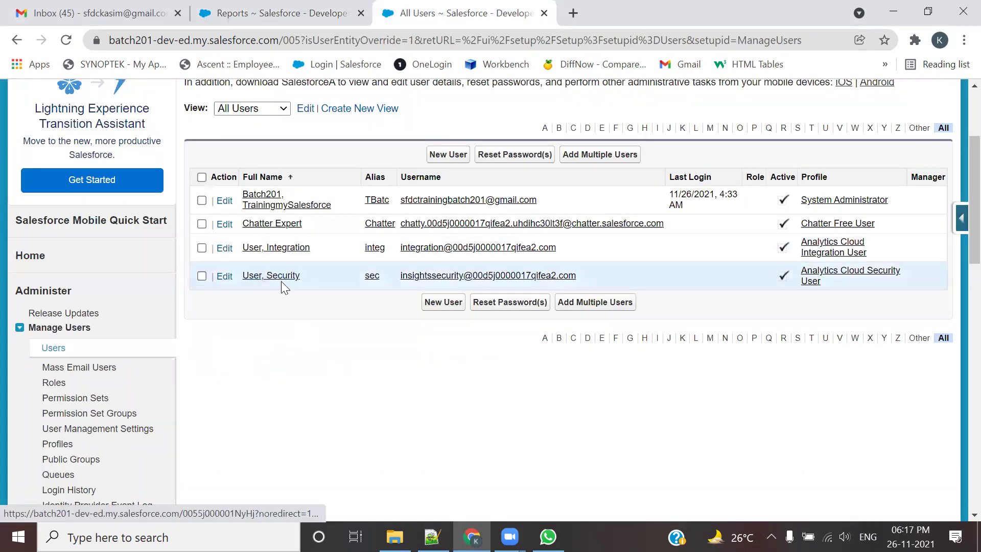
click(307, 12)
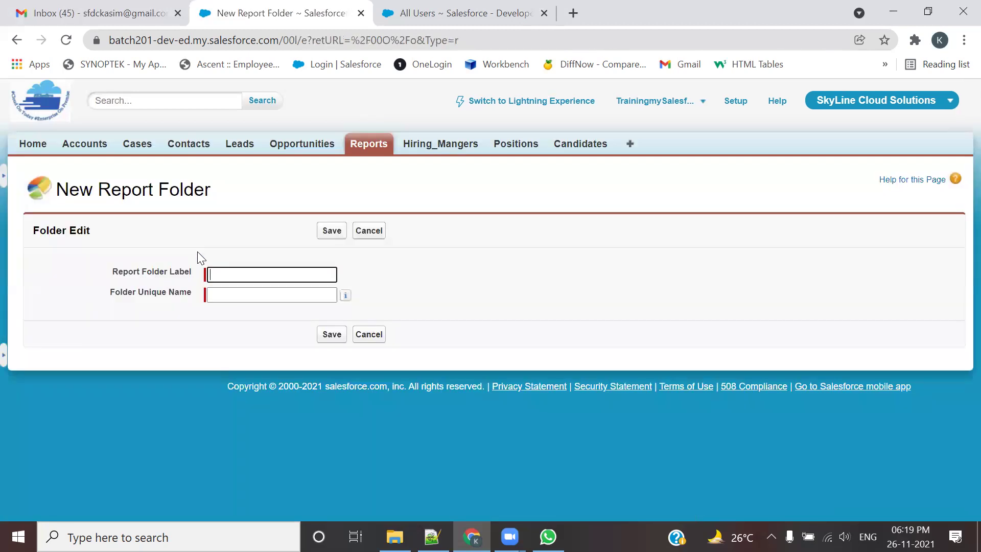
text(My)
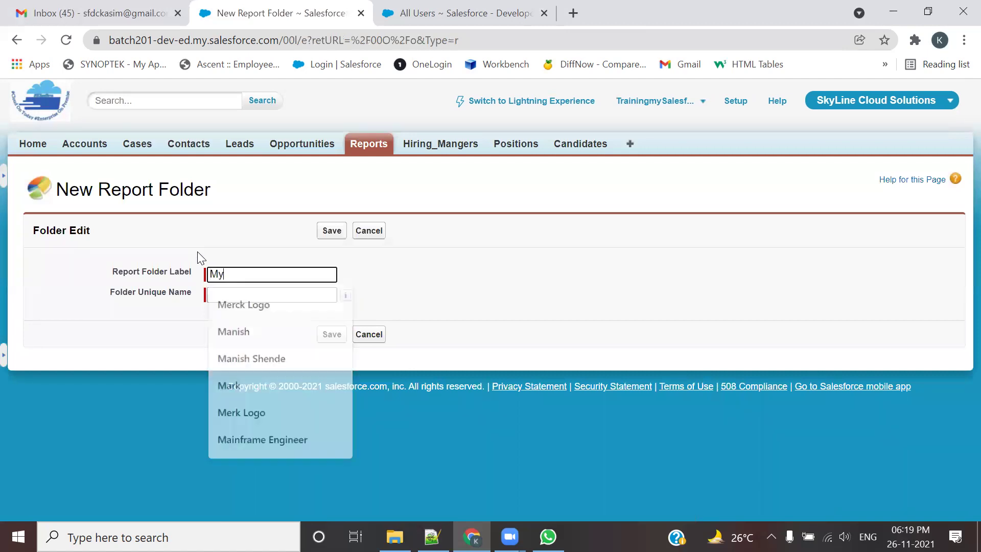
text( Sharing)
key(Return)
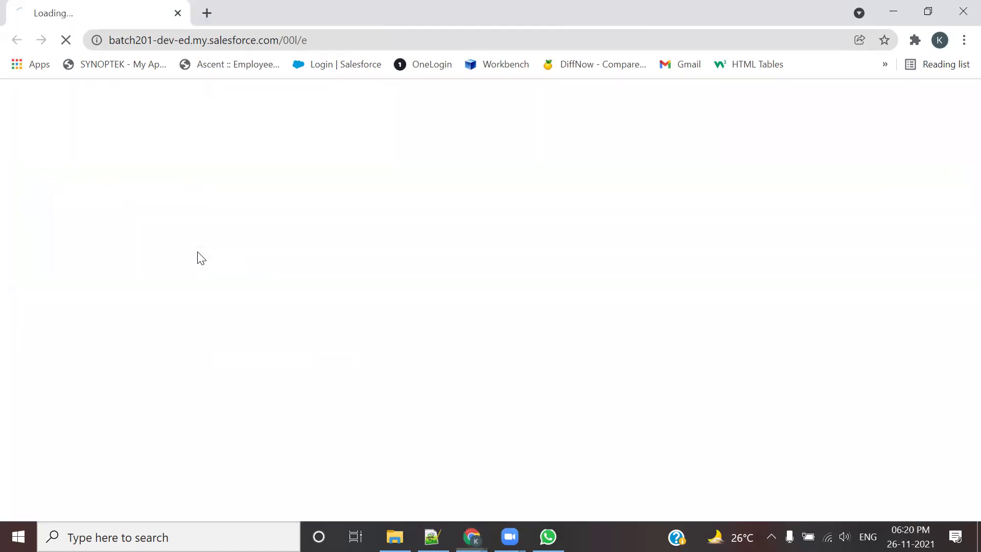
key(Return)
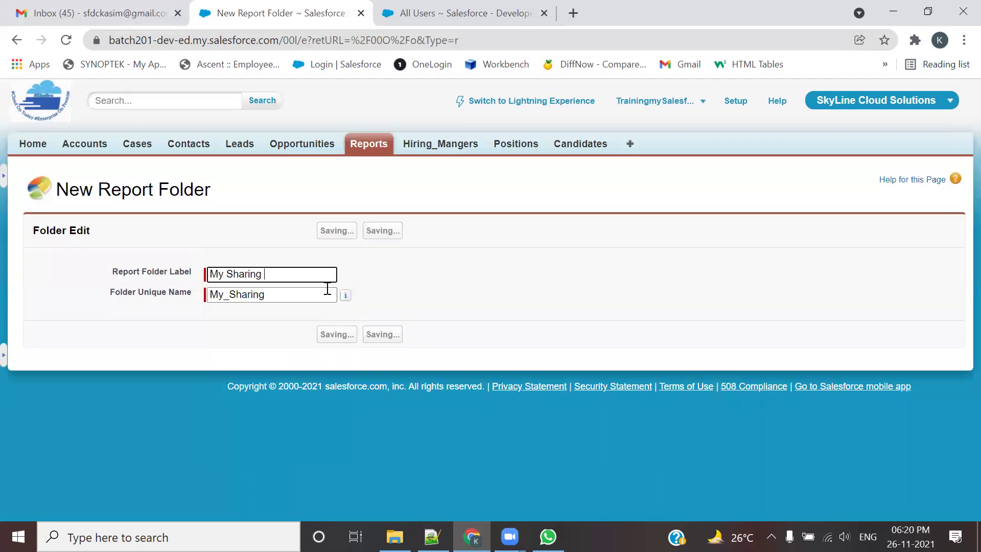
text(Report Folder)
key(Tab)
key(BackSpace)
click(333, 274)
key(Tab)
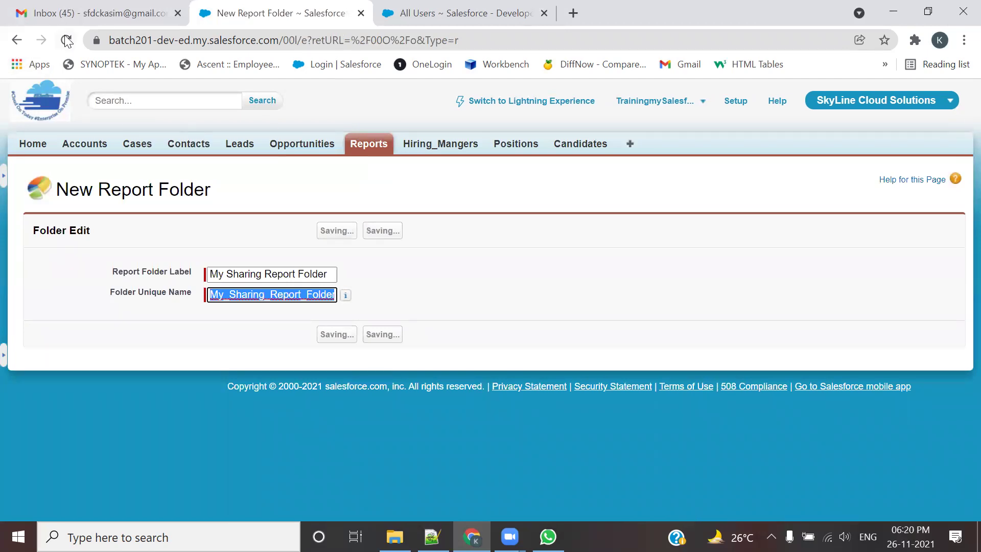
Step: Label the new report folder "My Sharing Folder", let its unique name fill in and save it
click(269, 276)
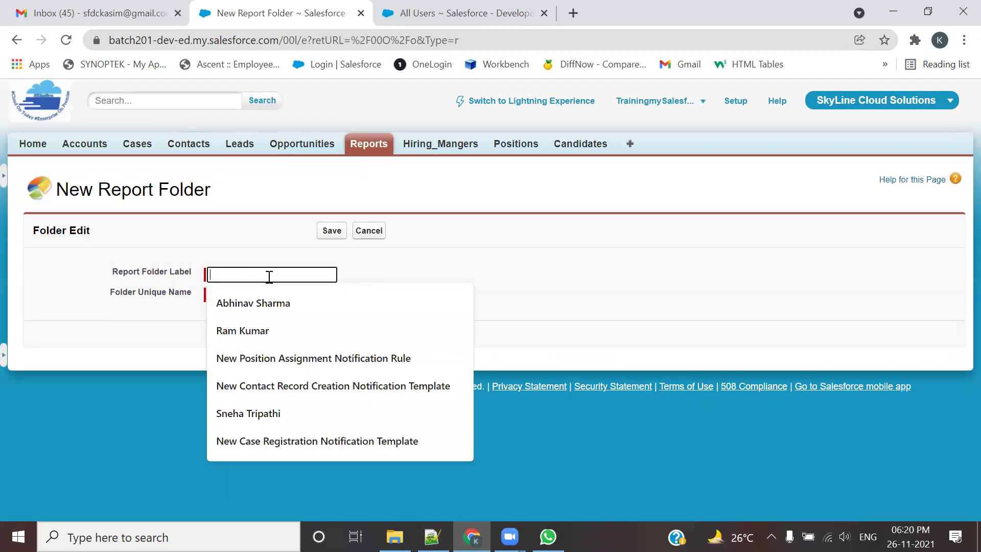
text(M<y)
key(BackSpace)
key(BackSpace)
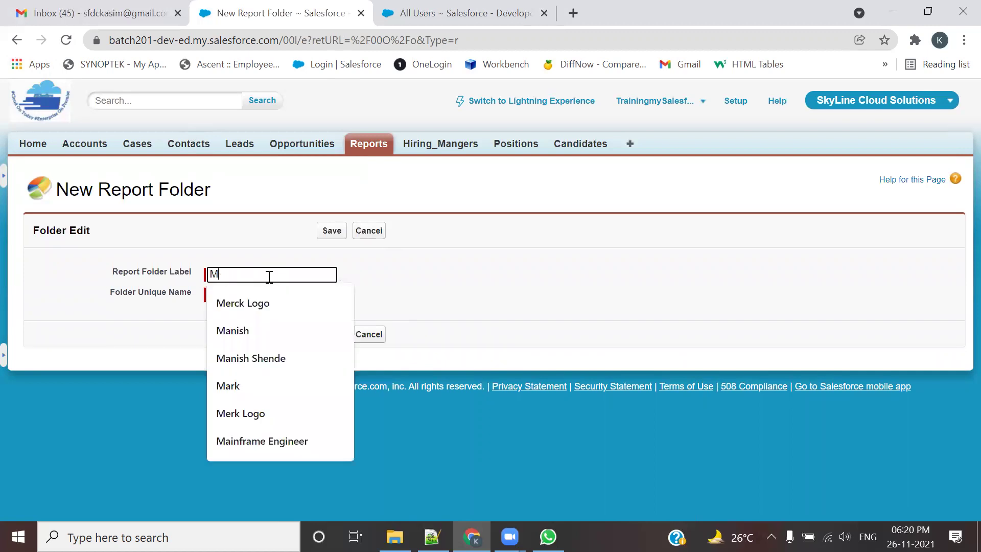
text(y)
key(Down)
key(Up)
key(Escape)
text(Sharing)
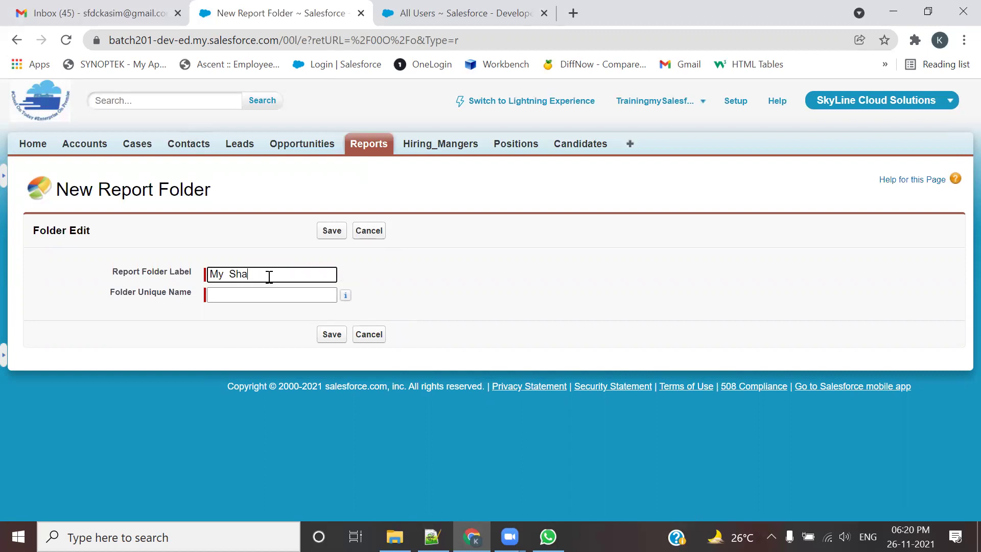
text( Folder)
key(Tab)
click(331, 334)
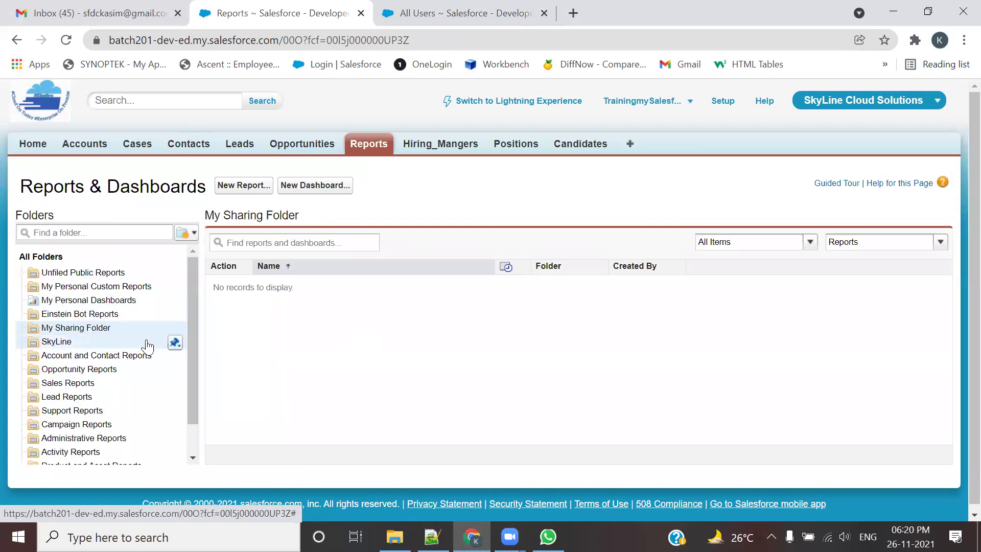
Step: Open the Account History Report from the Account and Contact Reports folder and view its options
click(79, 356)
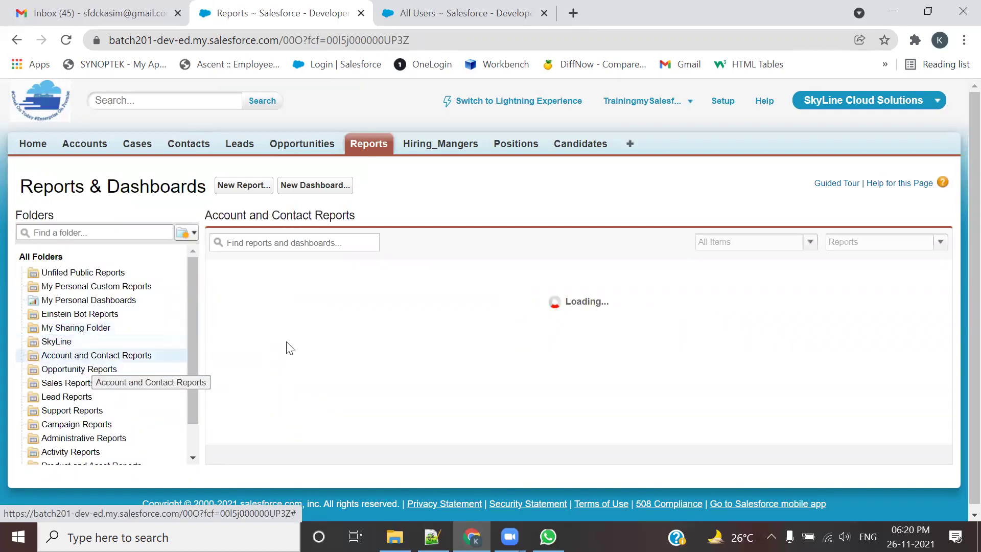
click(366, 285)
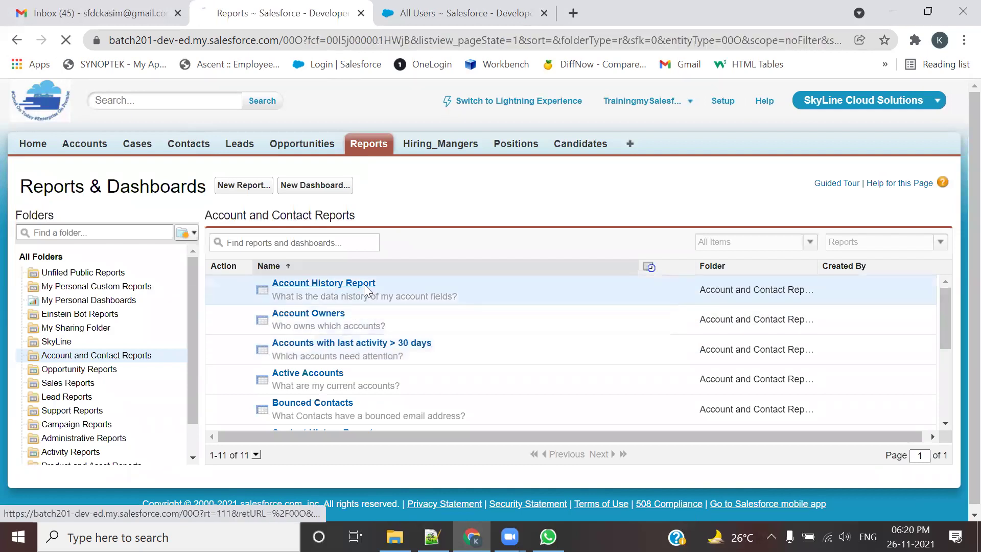
scroll(237, 354, down, 2)
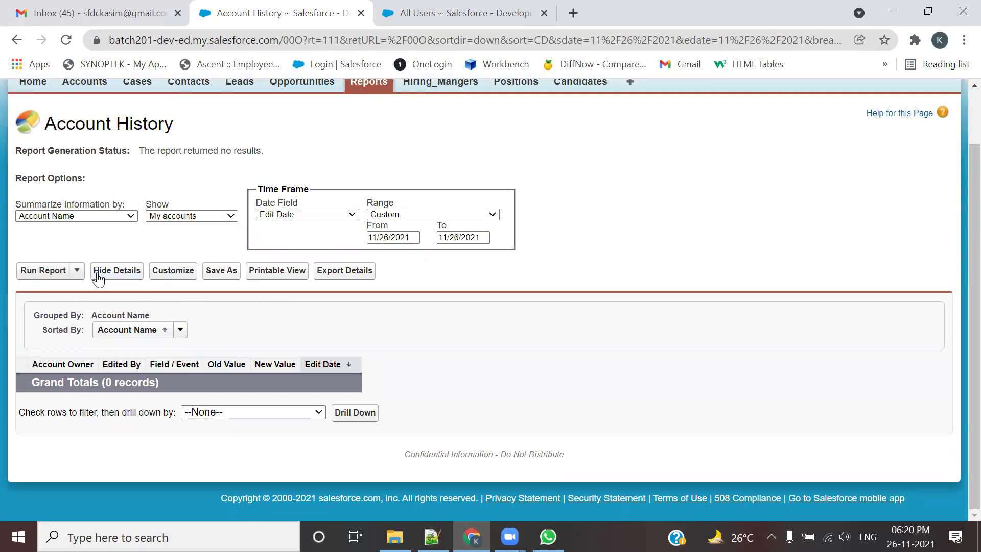
Step: Open the Account History report for customizing, decline the guided tour, browse the available fields and close it without saving
click(166, 275)
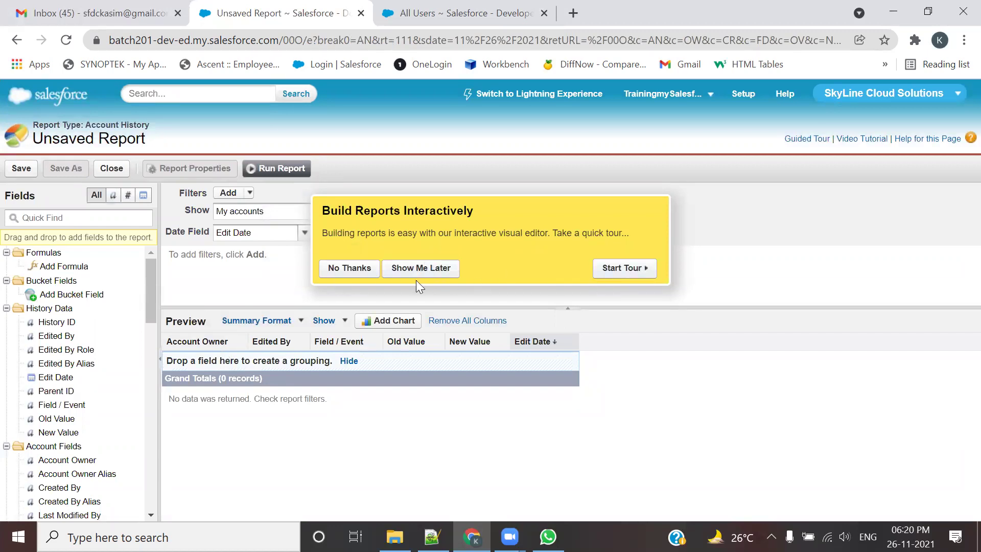
click(364, 271)
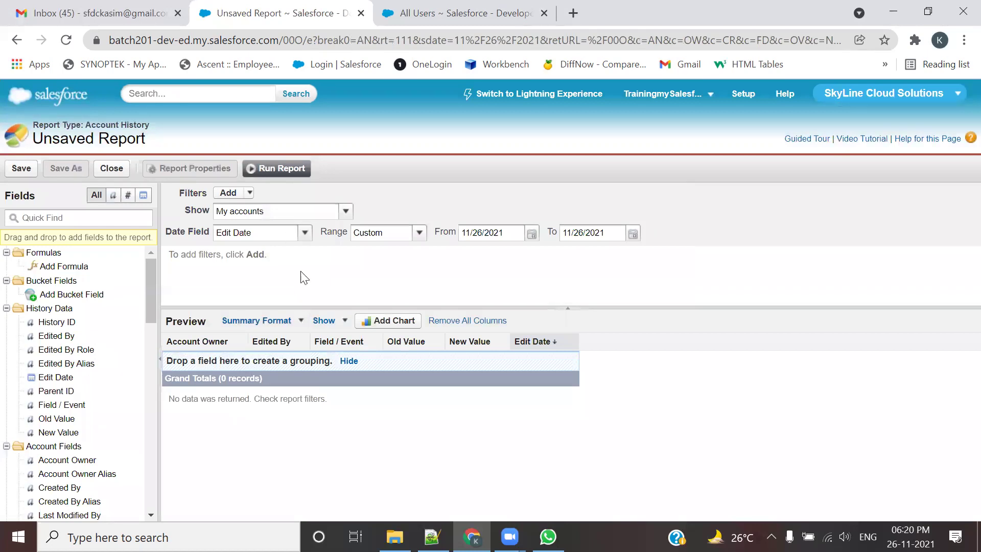
scroll(76, 401, down, 3)
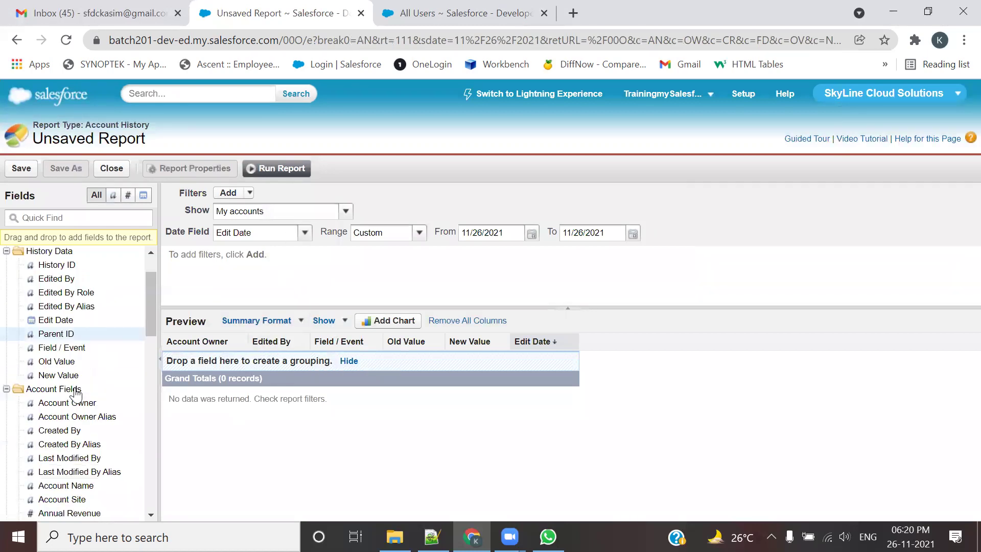
scroll(54, 297, up, 3)
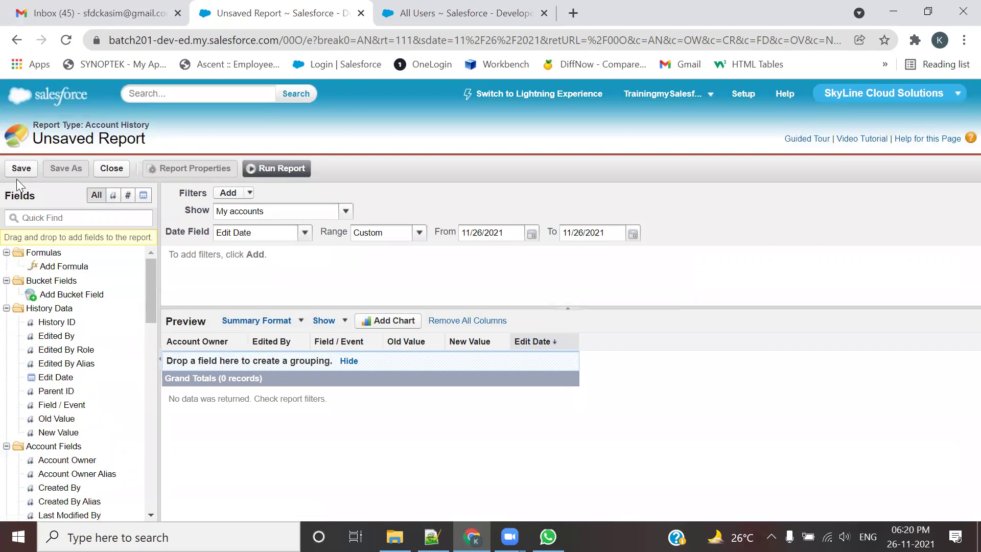
click(106, 170)
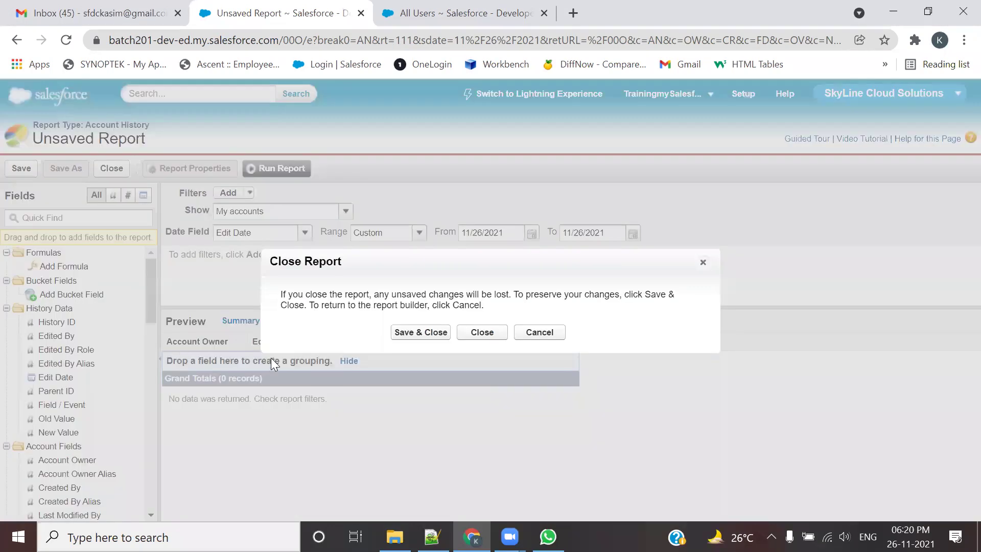
click(488, 333)
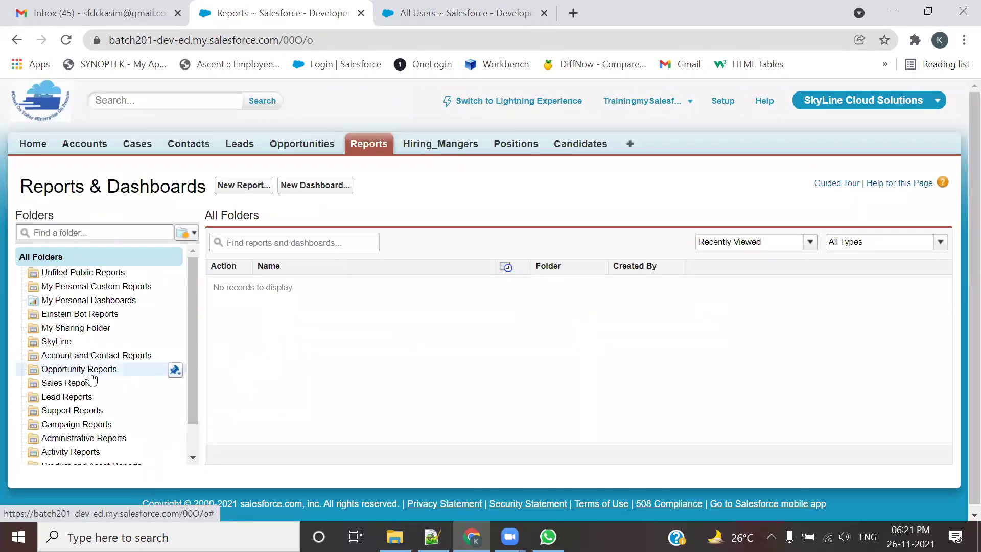
Step: Open the Closed Opportunities report from the Opportunity Reports folder and start saving it as a custom report
click(82, 369)
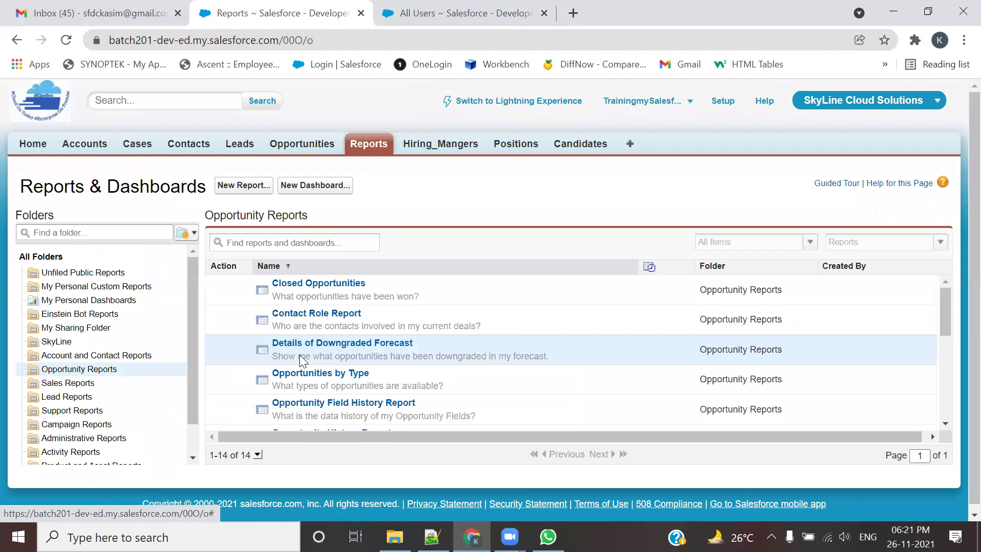
click(318, 283)
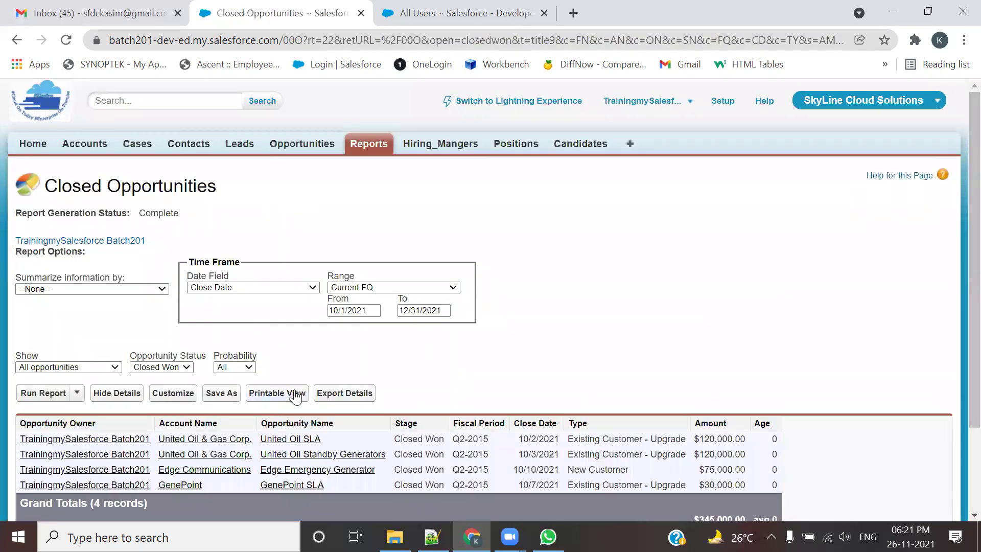
click(295, 396)
scroll(250, 393, down, 3)
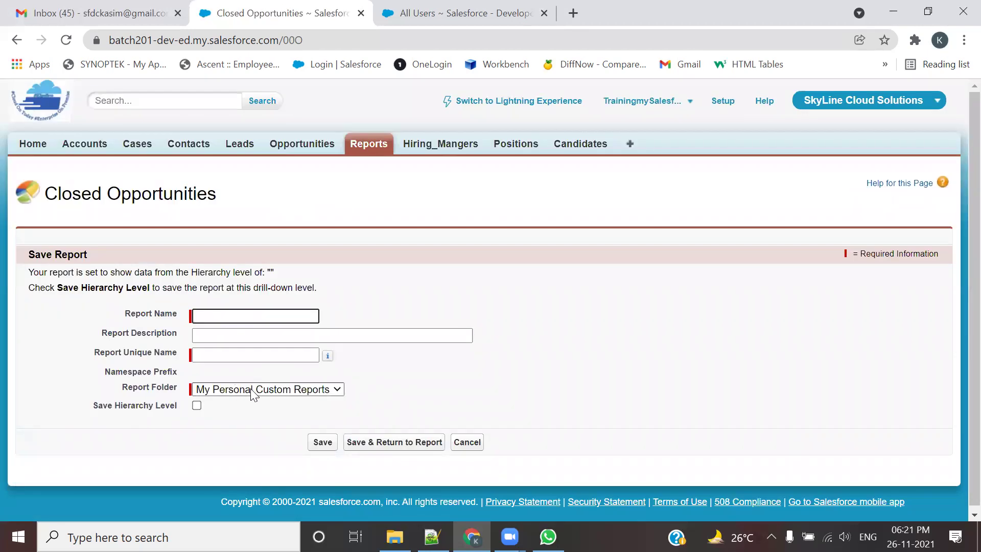
Step: Save the report as "Report 1" in My Sharing Folder, letting its unique name fill in
click(251, 395)
click(245, 439)
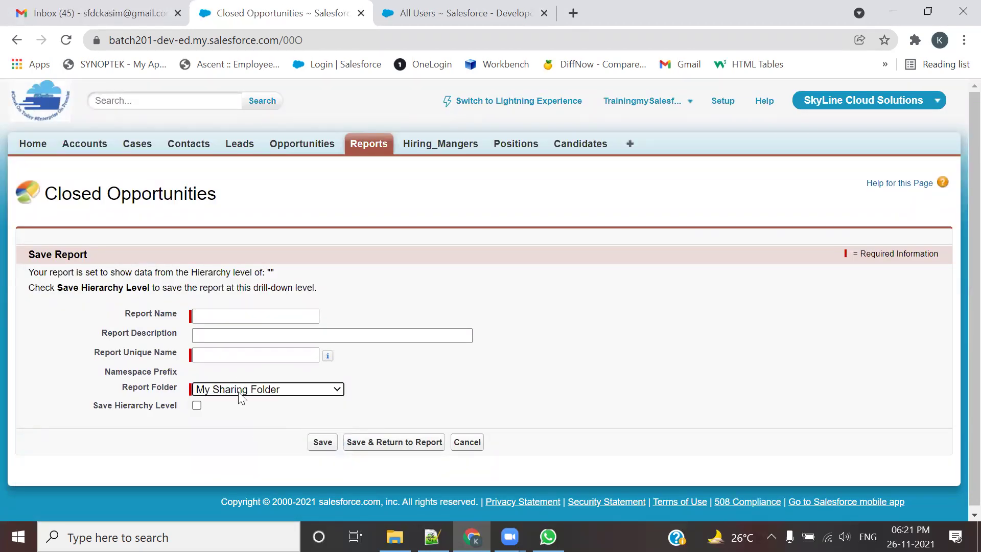
click(243, 316)
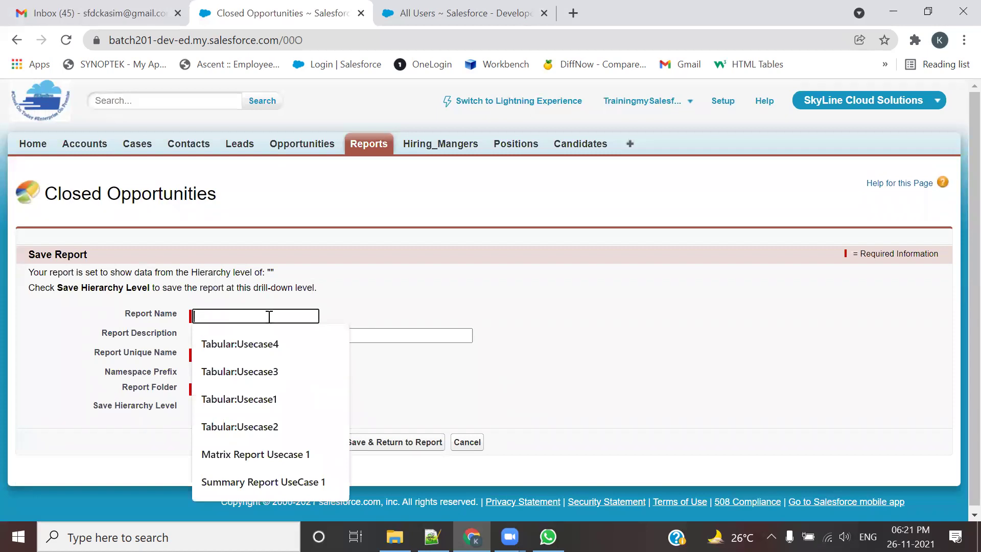
text(My)
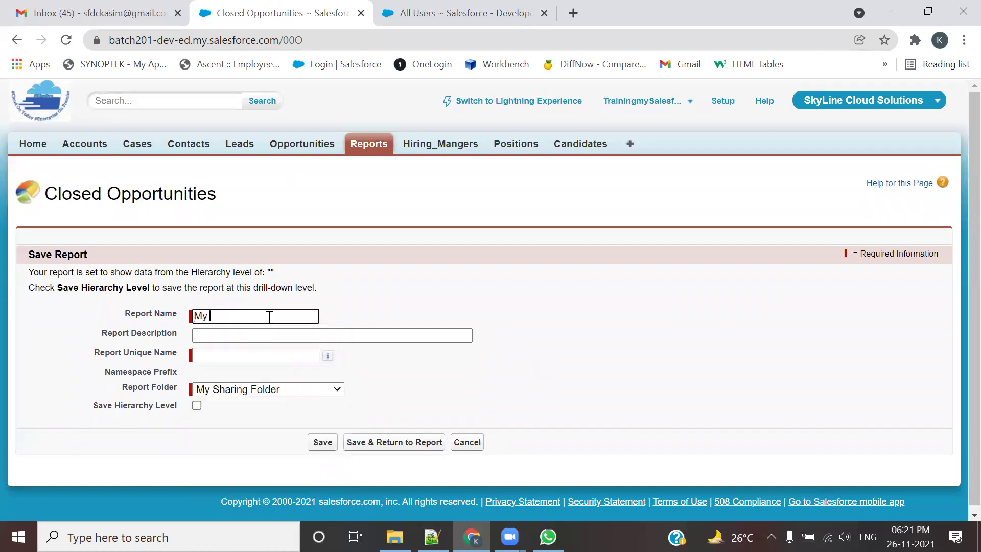
key(BackSpace)
key(BackSpace)
key(BackSpace)
text(Report 1)
key(Tab)
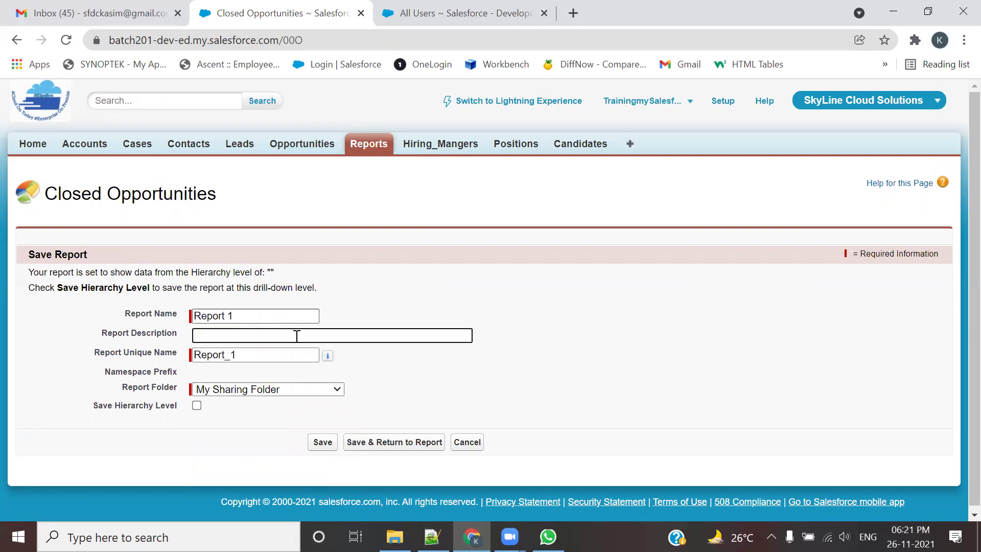
click(322, 442)
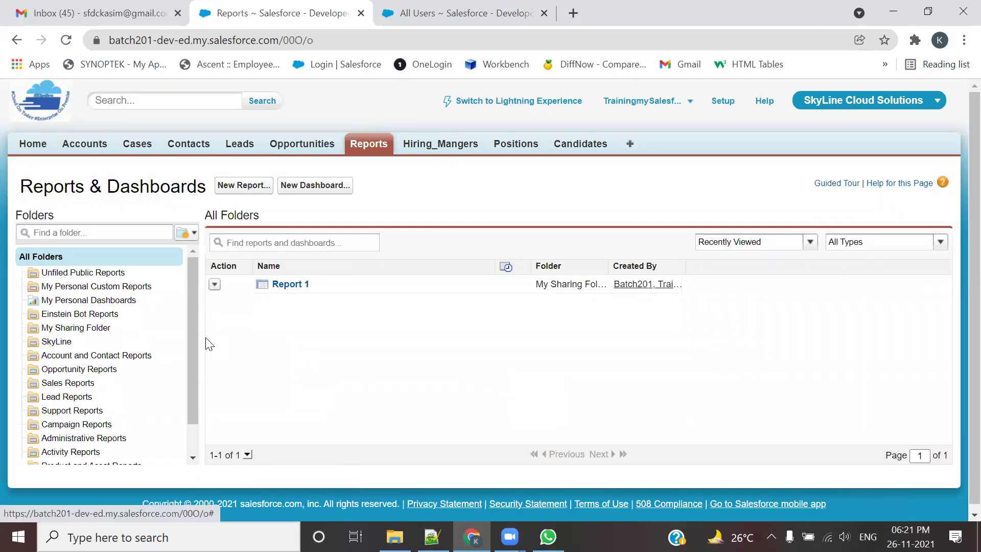
Step: Open the sharing settings of My Sharing Folder and share it with Integration User as Viewer
click(83, 328)
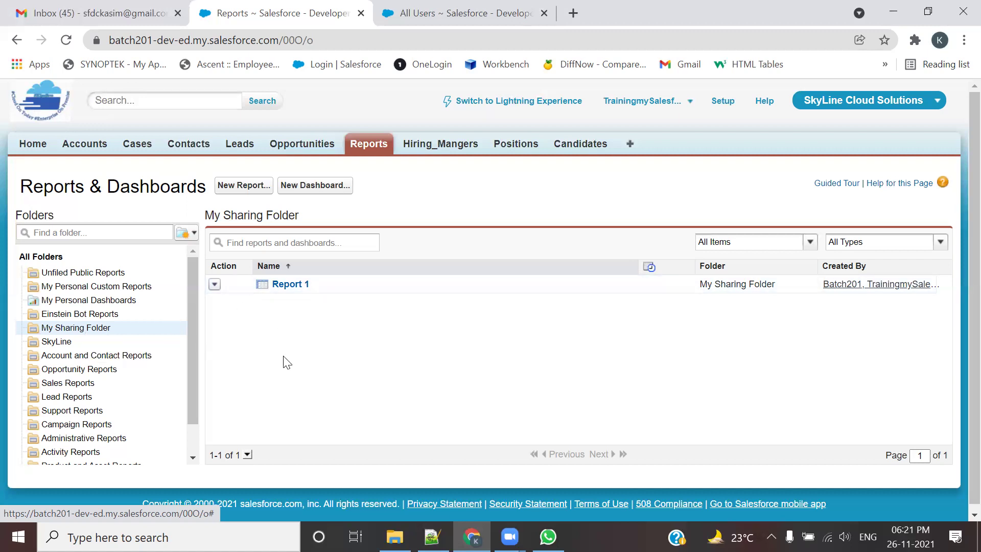
mouse_move(131, 338)
click(175, 330)
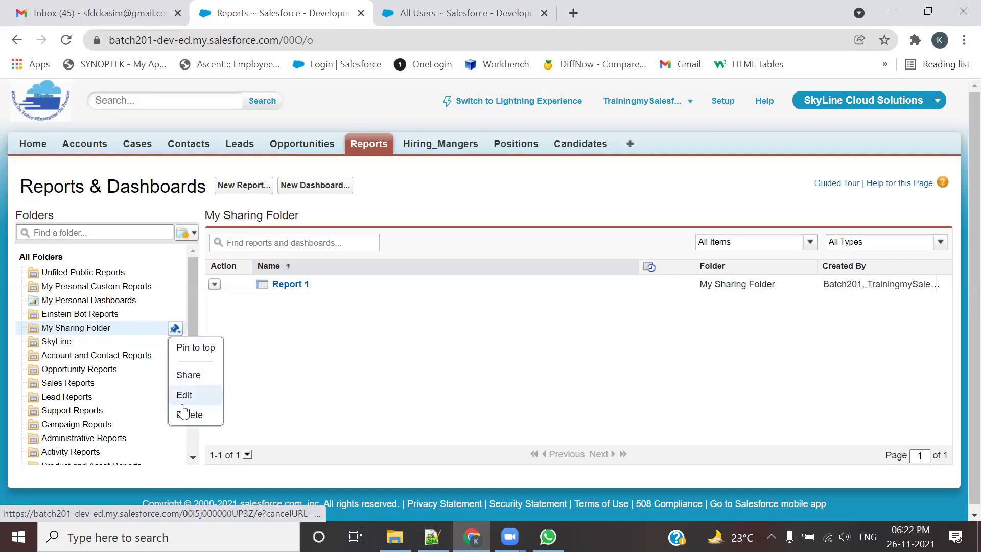
click(181, 376)
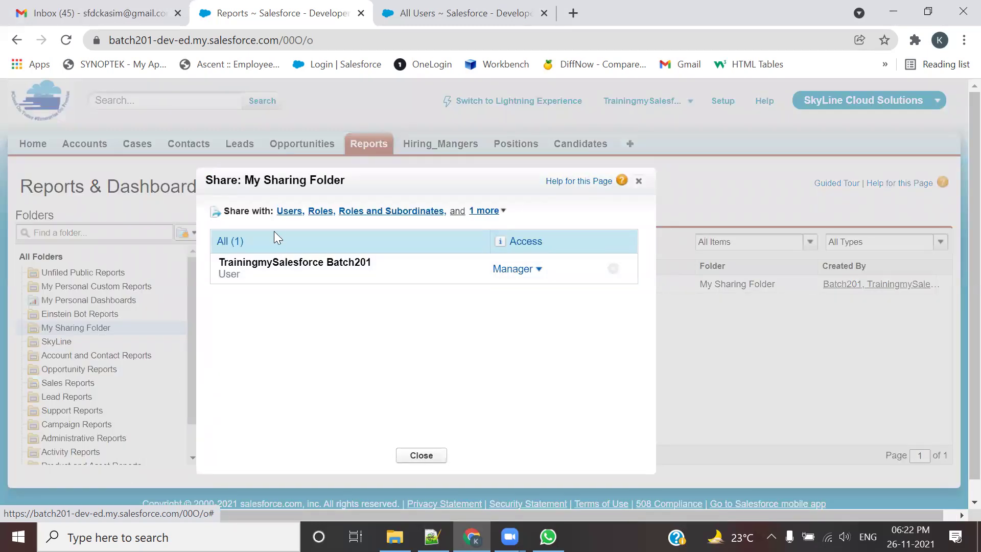
click(289, 211)
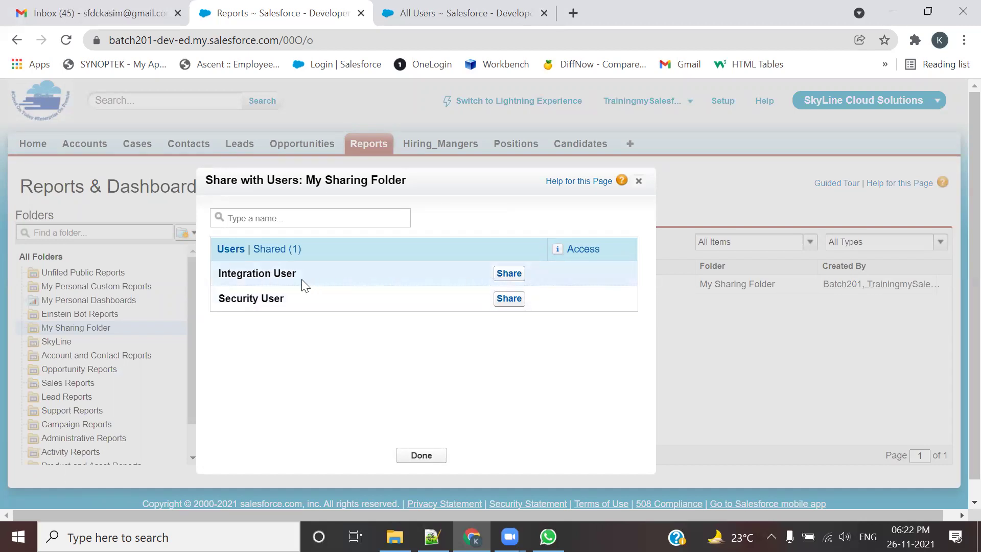
click(504, 279)
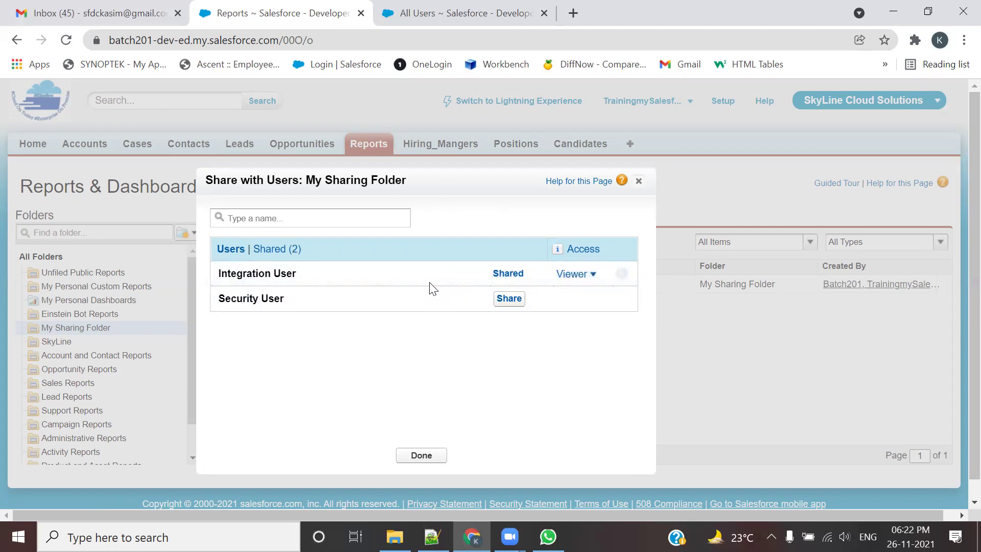
click(593, 274)
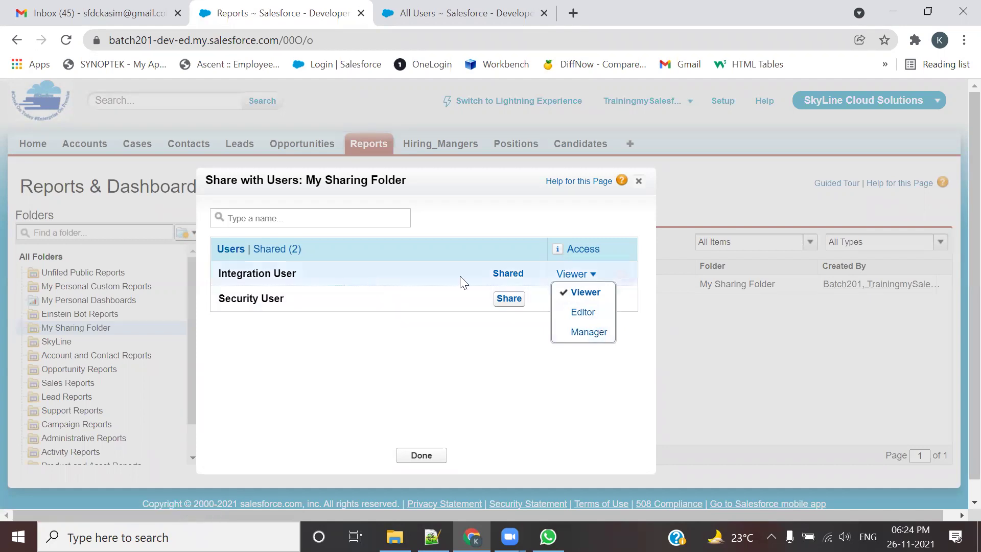
click(573, 294)
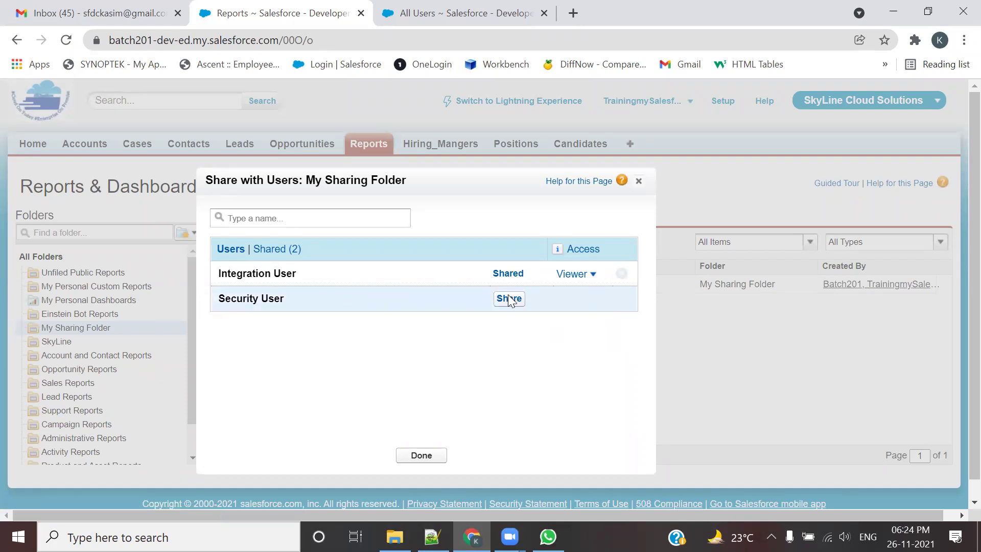
Step: Share My Sharing Folder with Security User as Editor, then finish and close the sharing settings
click(509, 299)
click(567, 299)
click(577, 338)
click(426, 459)
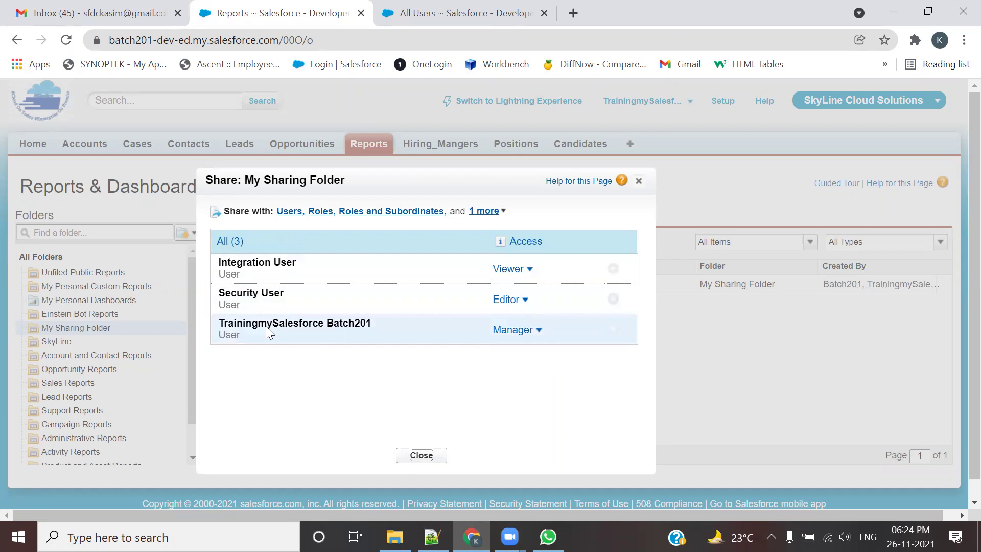
mouse_move(267, 328)
click(435, 456)
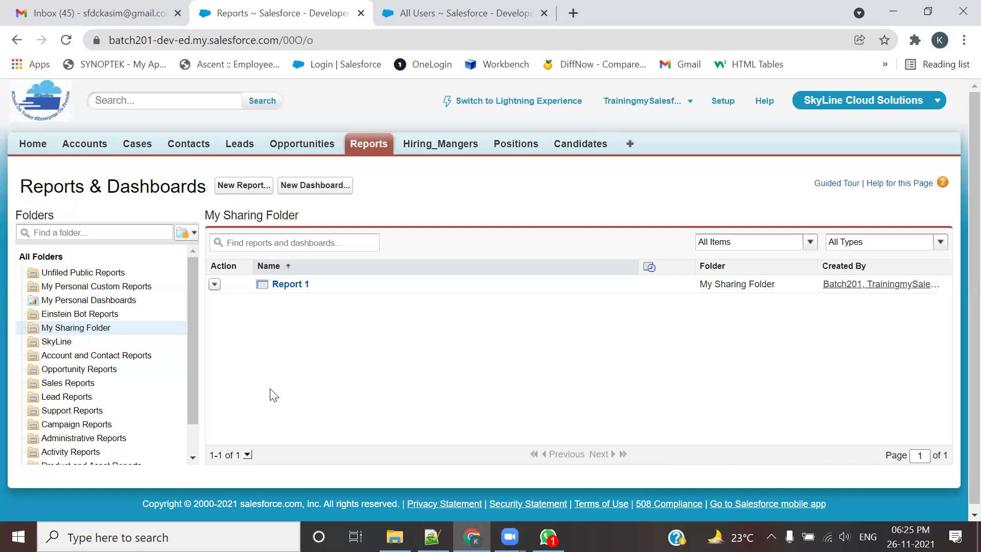
Step: Switch to Notepad++ and review the 201-Admin.txt notes on folder permission types and report configuration parameters
click(433, 537)
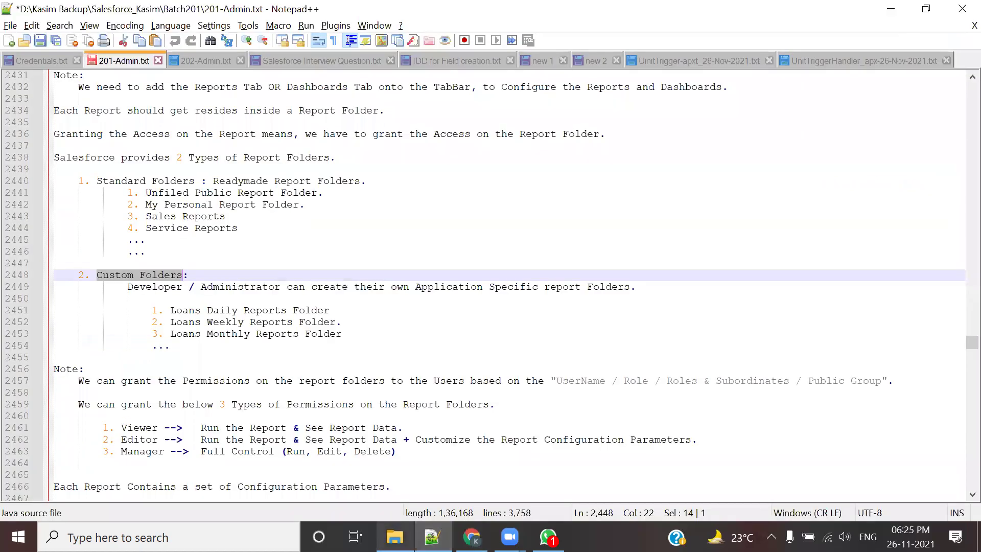
scroll(398, 348, down, 5)
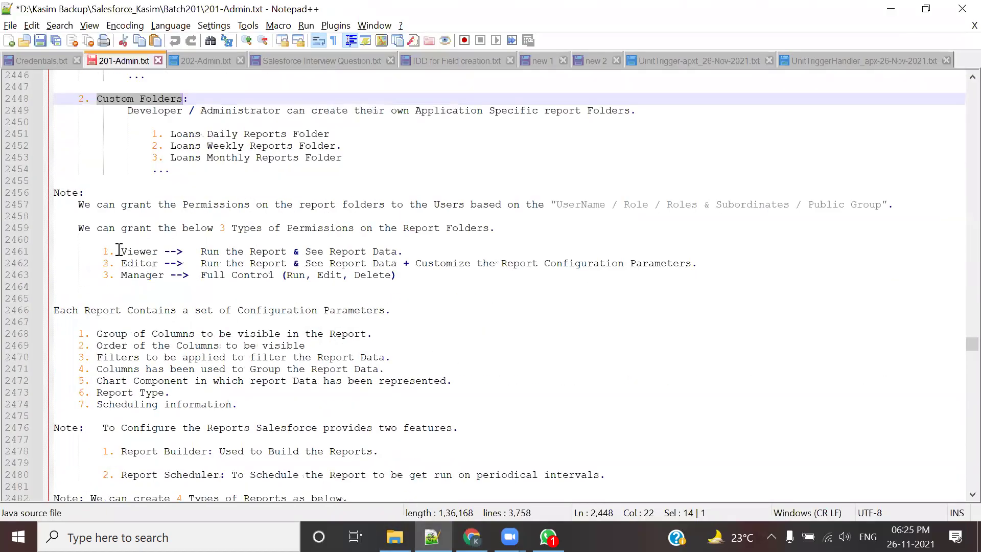
drag(79, 192, 318, 276)
click(383, 346)
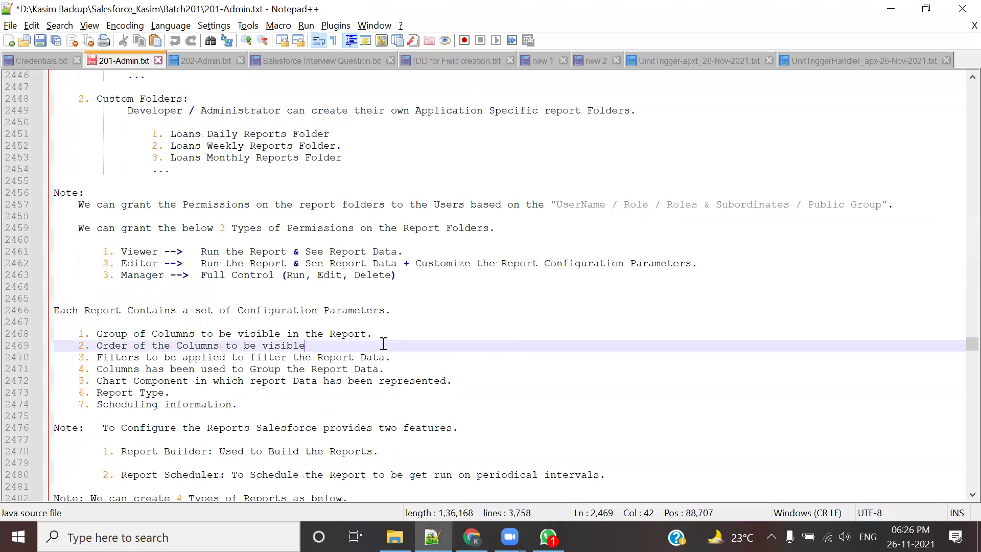
scroll(369, 345, down, 2)
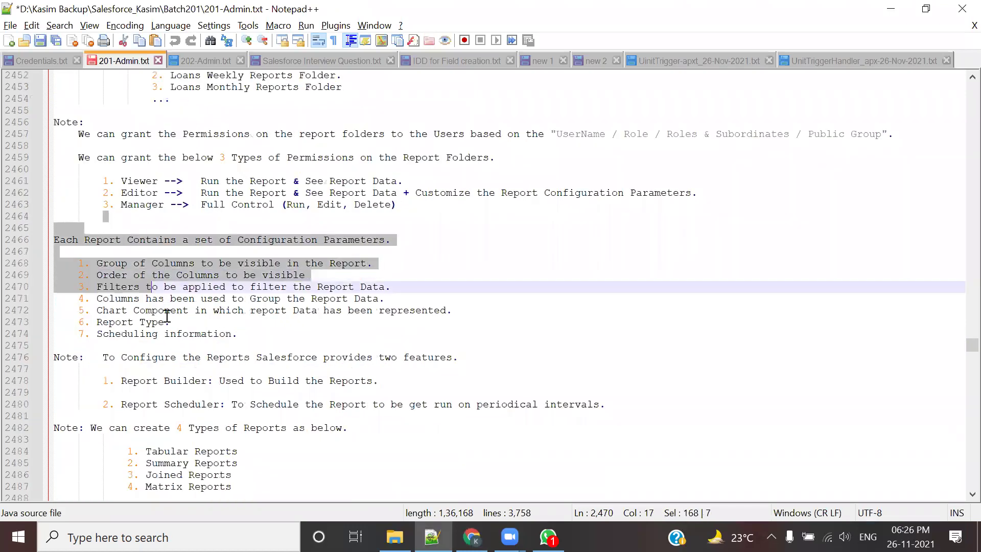
shift+click(379, 340)
scroll(229, 199, up, 2)
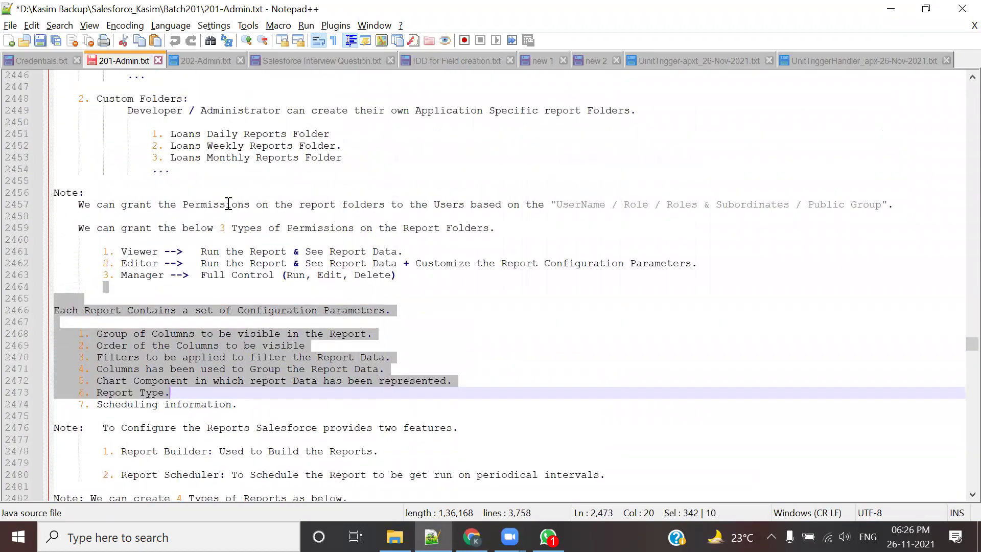
Step: Examine the note on granting users report folder permissions by username, role, roles and subordinates or public group
click(228, 198)
drag(115, 200, 379, 228)
drag(298, 204, 390, 205)
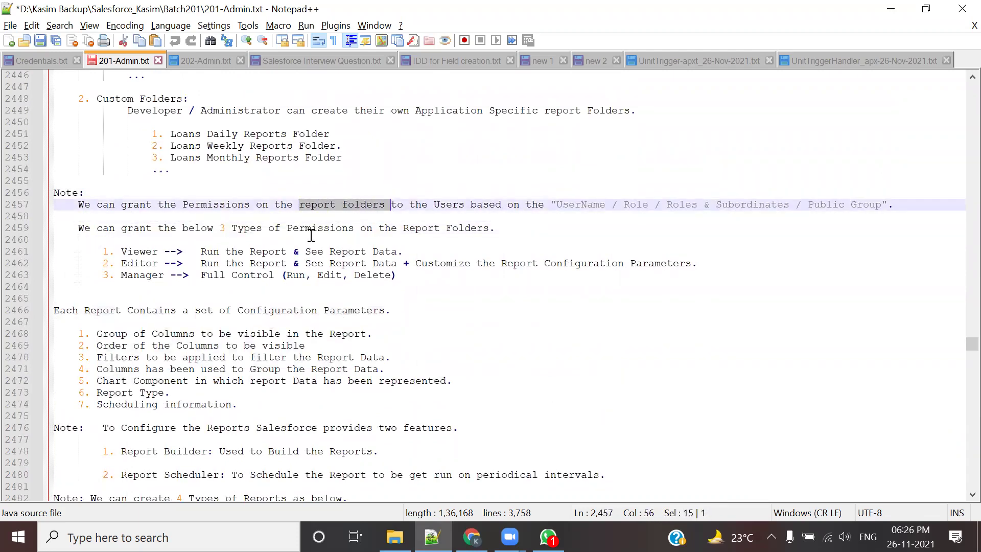
click(341, 214)
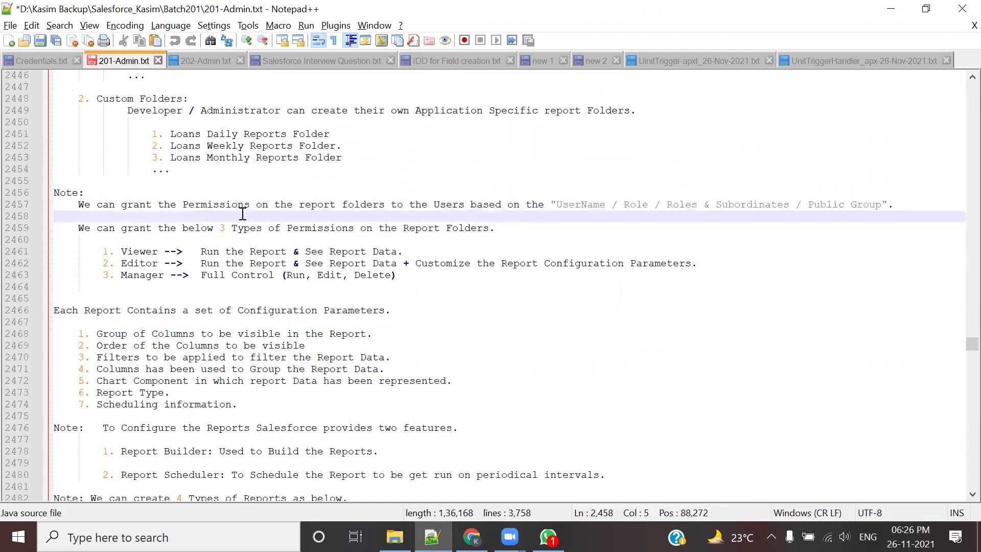
double_click(361, 205)
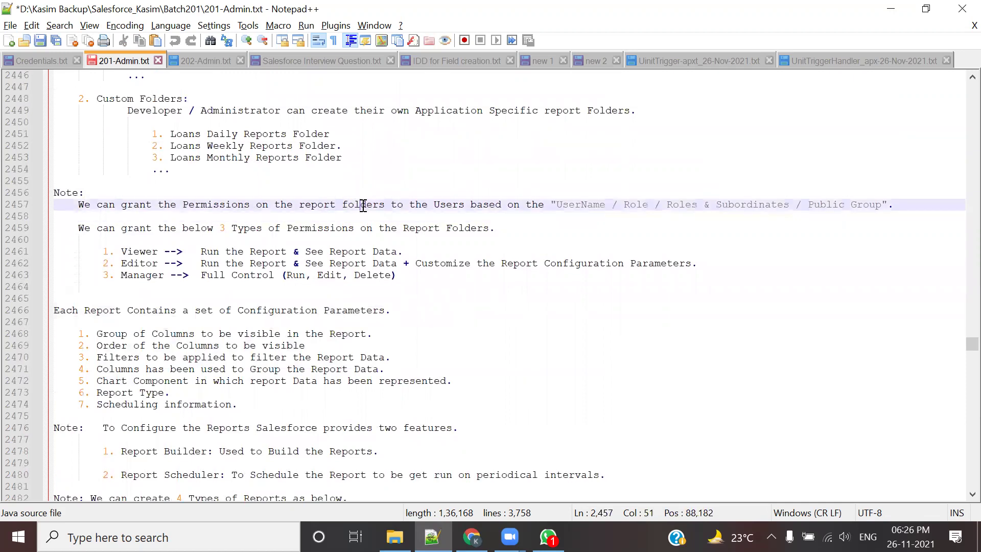
click(392, 241)
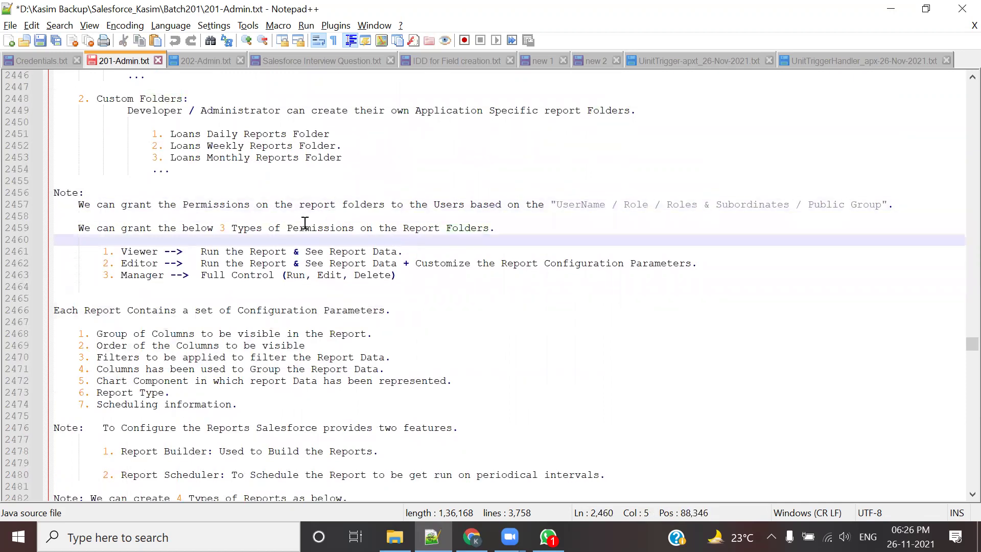
drag(427, 306, 128, 158)
scroll(405, 304, down, 1)
click(270, 278)
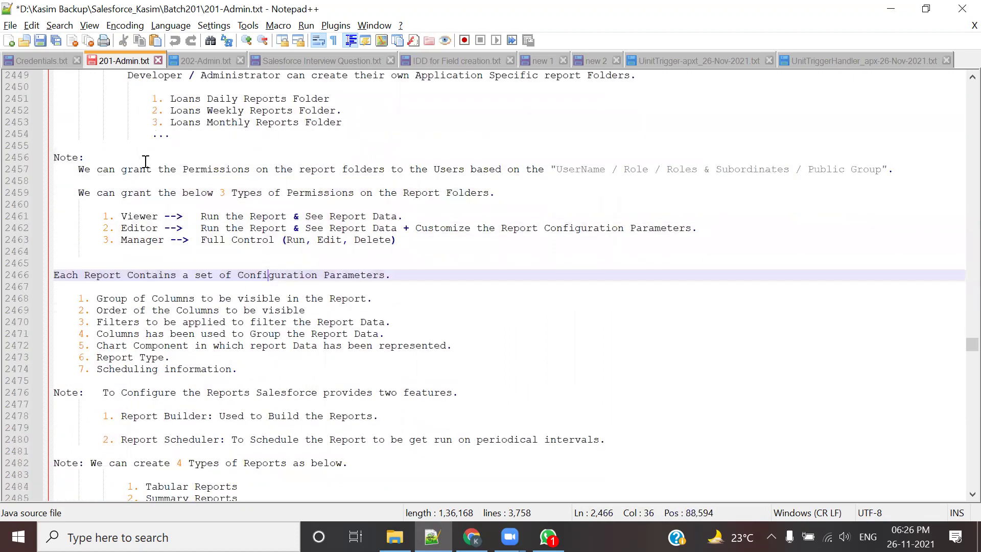
Step: Review the notes on the types of reports: Tabular, Summary, Joined and Matrix
scroll(302, 355, down, 4)
scroll(303, 356, down, 2)
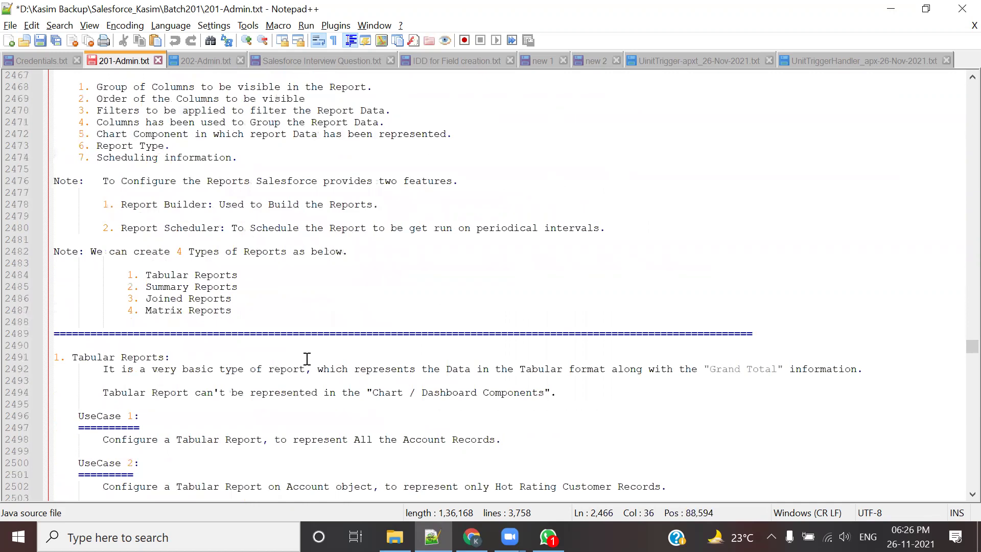
scroll(204, 288, down, 2)
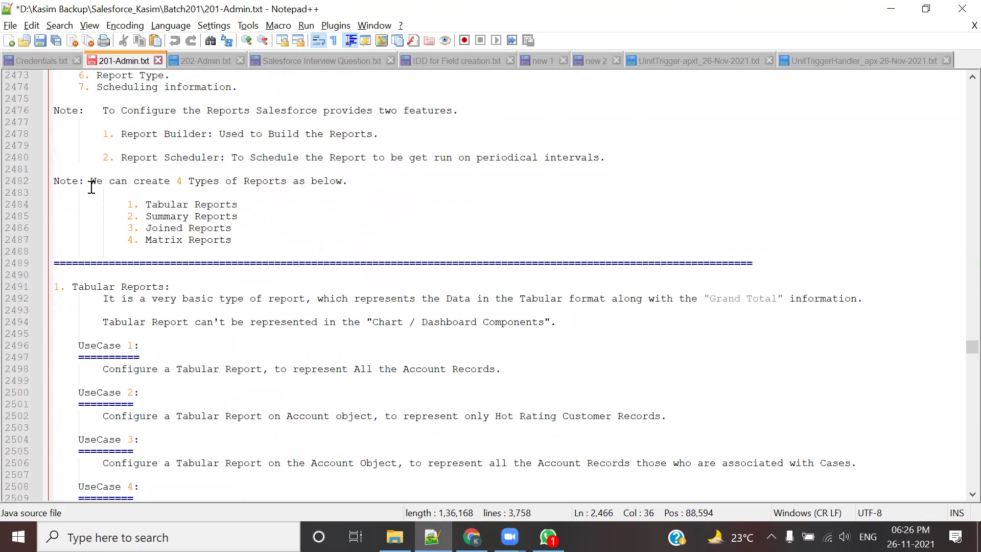
click(306, 193)
drag(129, 203, 269, 204)
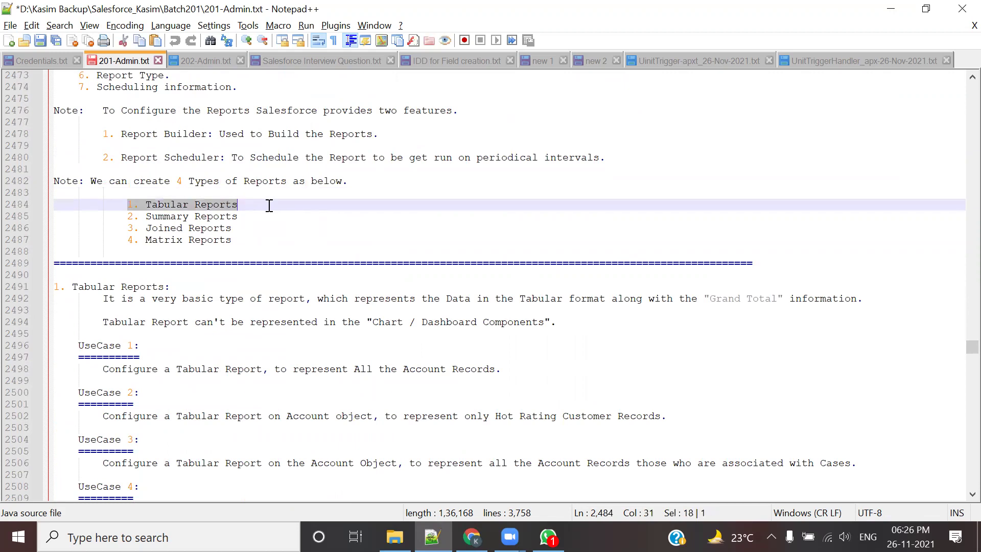
drag(122, 216, 286, 216)
drag(129, 228, 261, 234)
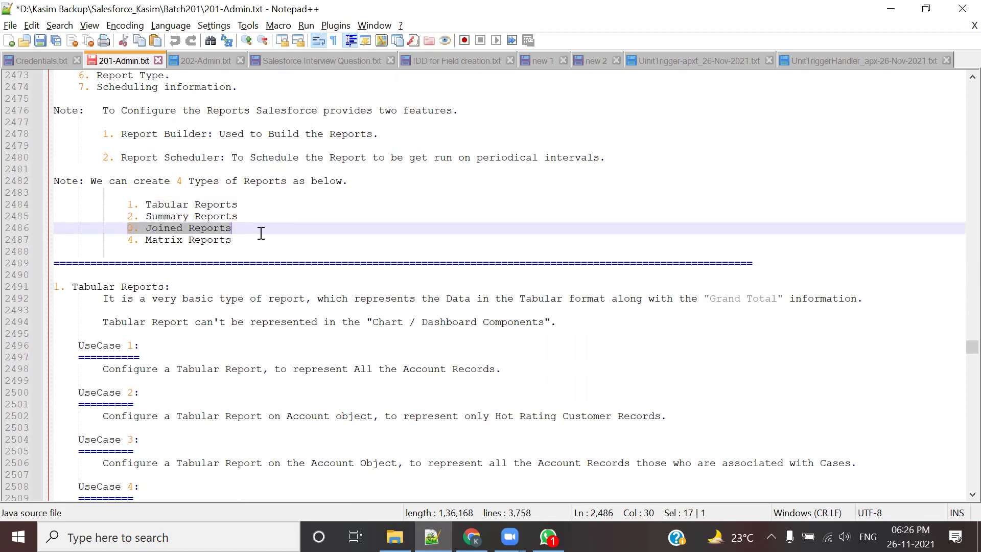
drag(128, 239, 232, 240)
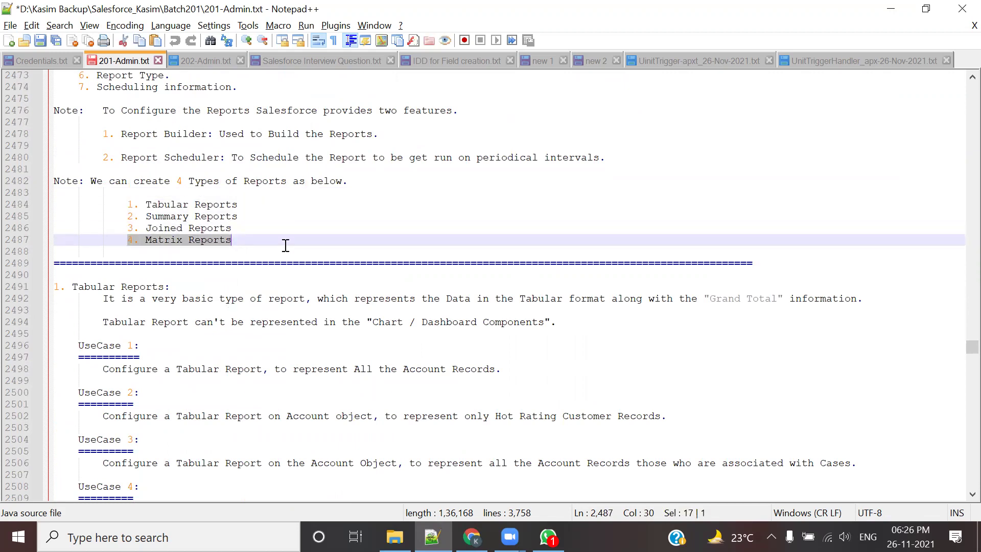
drag(139, 209, 247, 216)
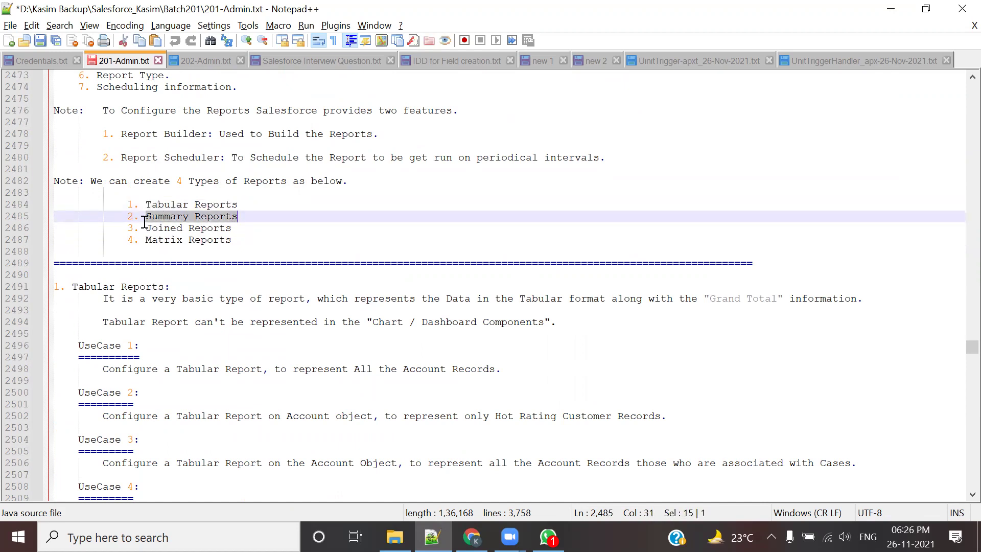
drag(151, 228, 249, 228)
drag(128, 239, 188, 240)
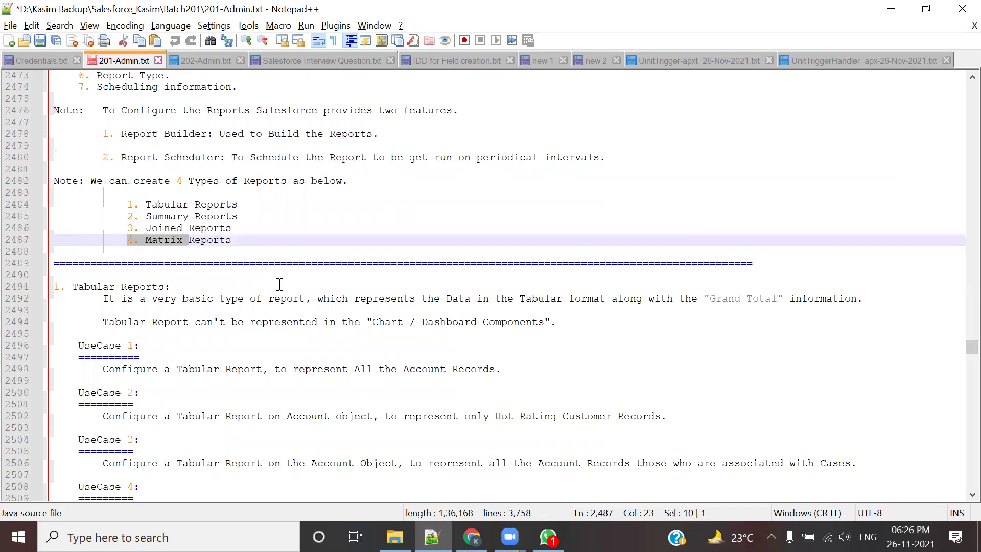
Step: Open the Salesforce Interview Question.txt notes and examine question 29 on WhoID, WhatID and the Task and Event objects
click(302, 62)
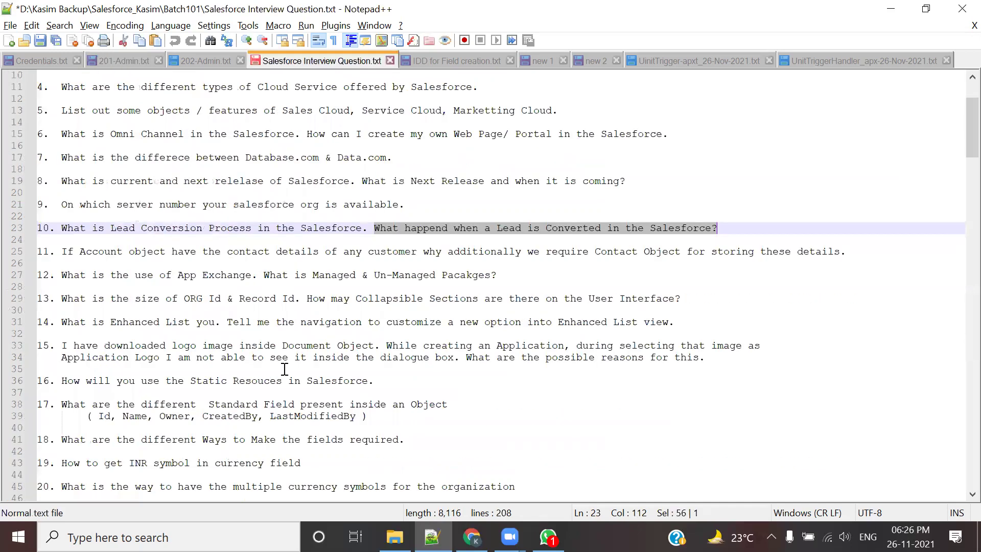
scroll(302, 318, down, 9)
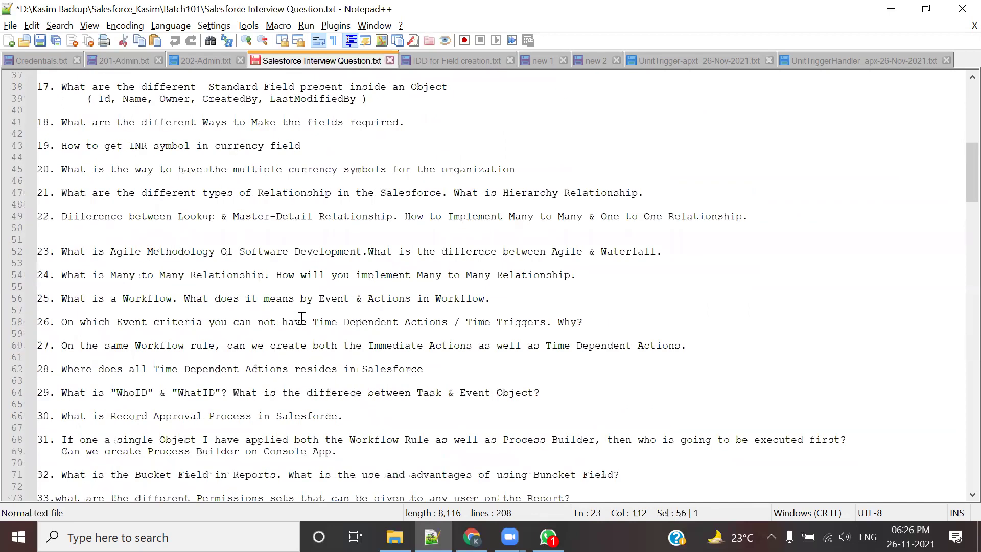
scroll(302, 318, down, 3)
scroll(302, 318, down, 1)
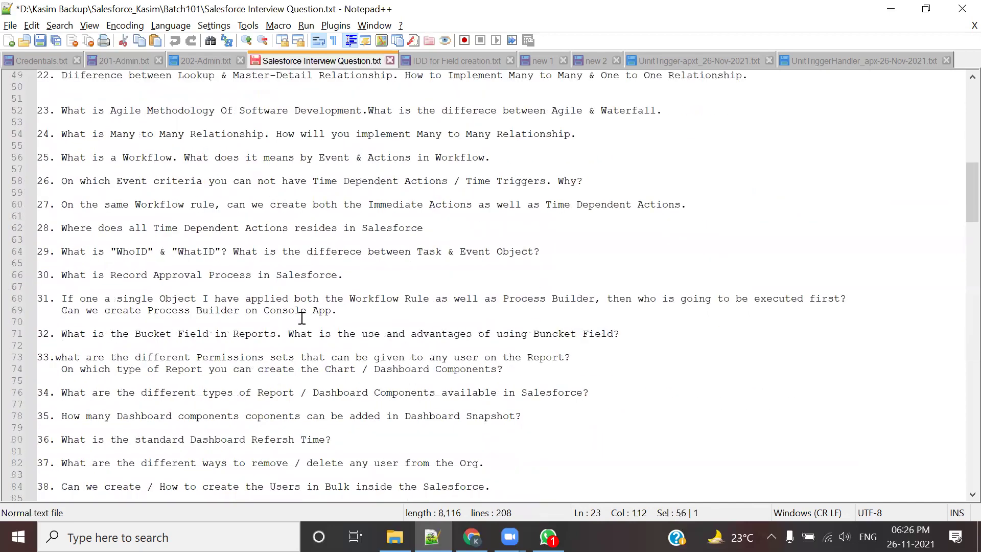
drag(105, 251, 325, 252)
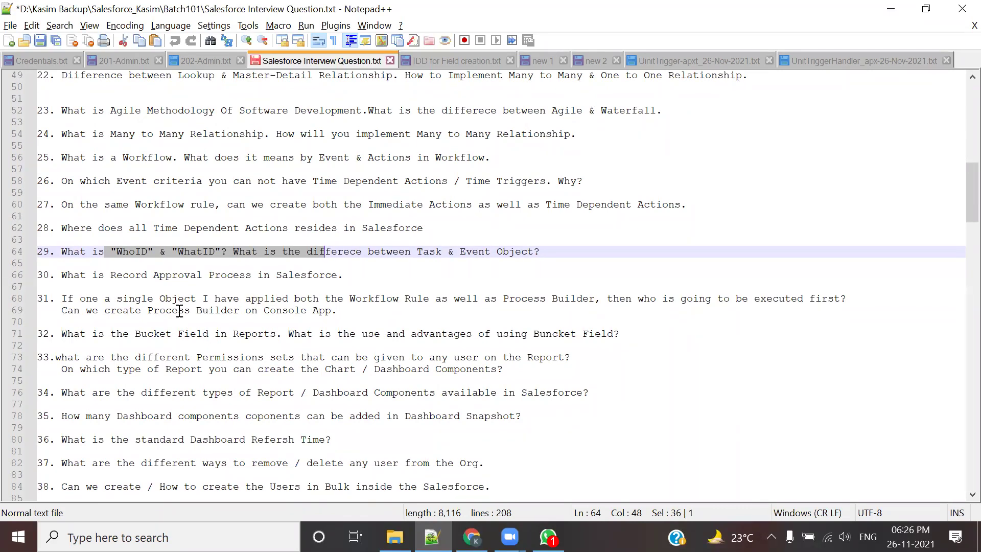
scroll(179, 313, down, 1)
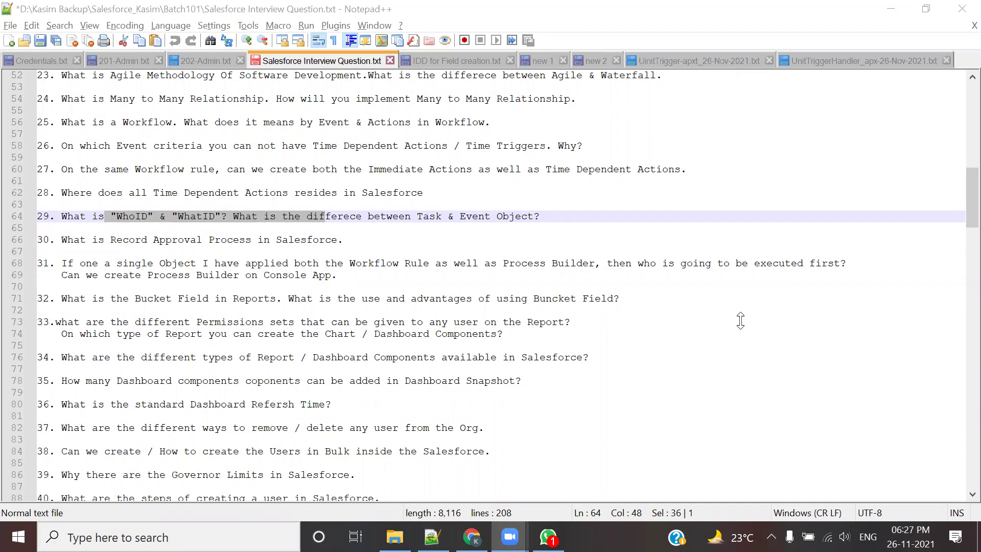
Step: Examine question 11 on why the Contact object is needed in addition to Account for storing contact details
scroll(139, 389, up, 17)
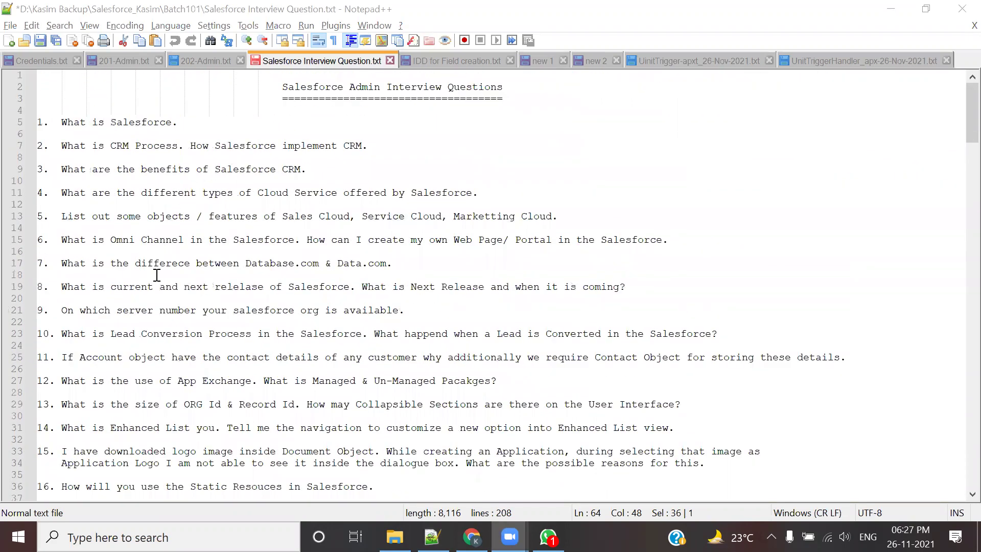
scroll(153, 295, down, 3)
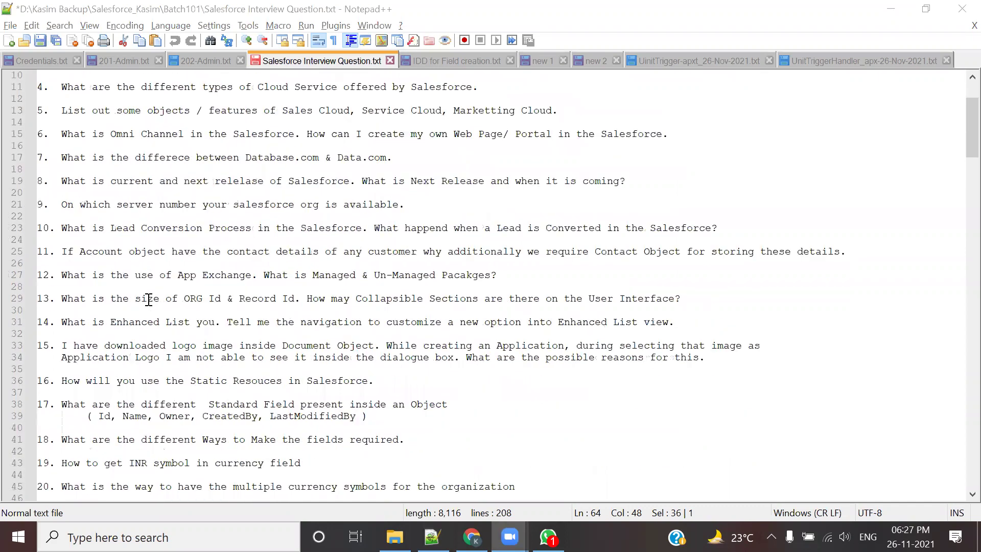
drag(62, 251, 839, 273)
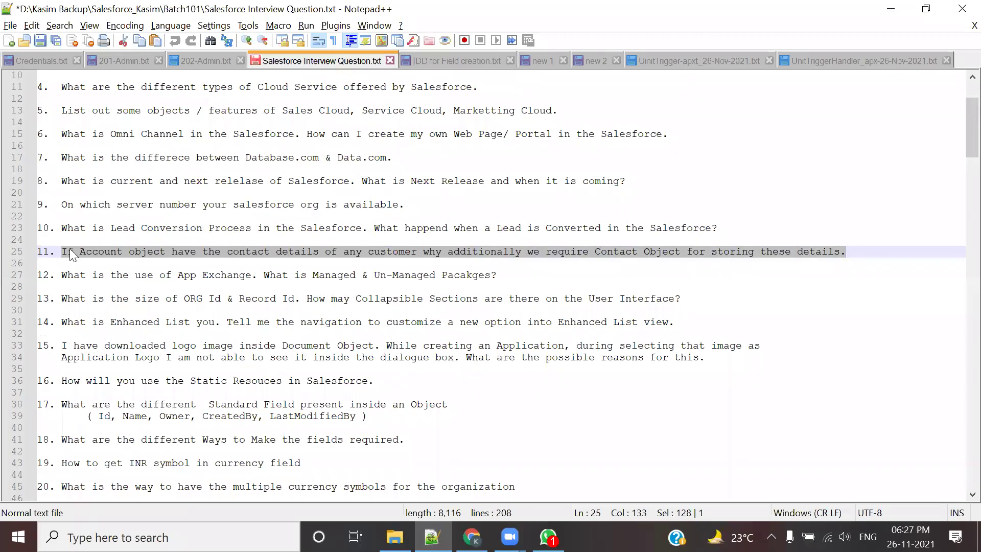
Step: Look through the admin interview questions, highlighting question 34 on the different types of Report and Dashboard Components
scroll(229, 385, down, 5)
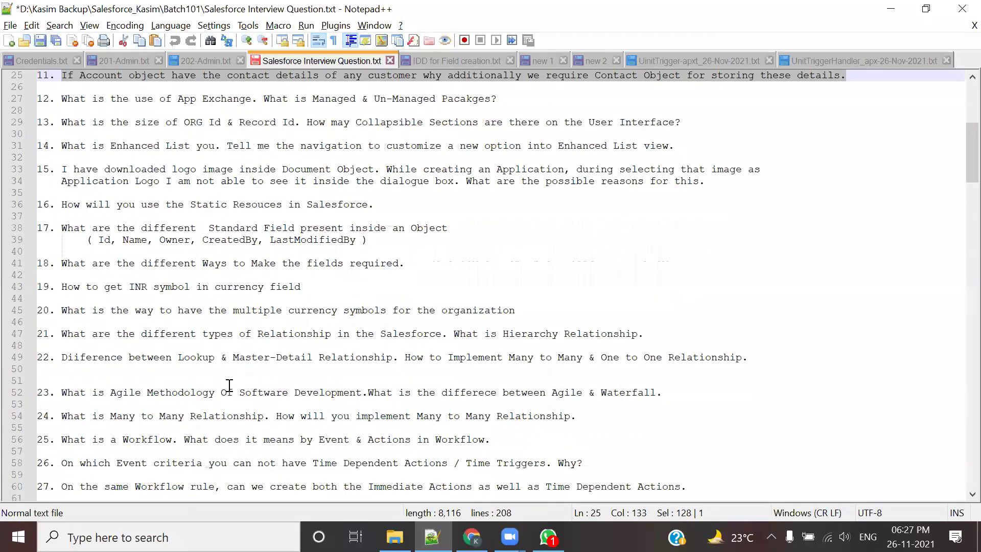
scroll(229, 386, down, 16)
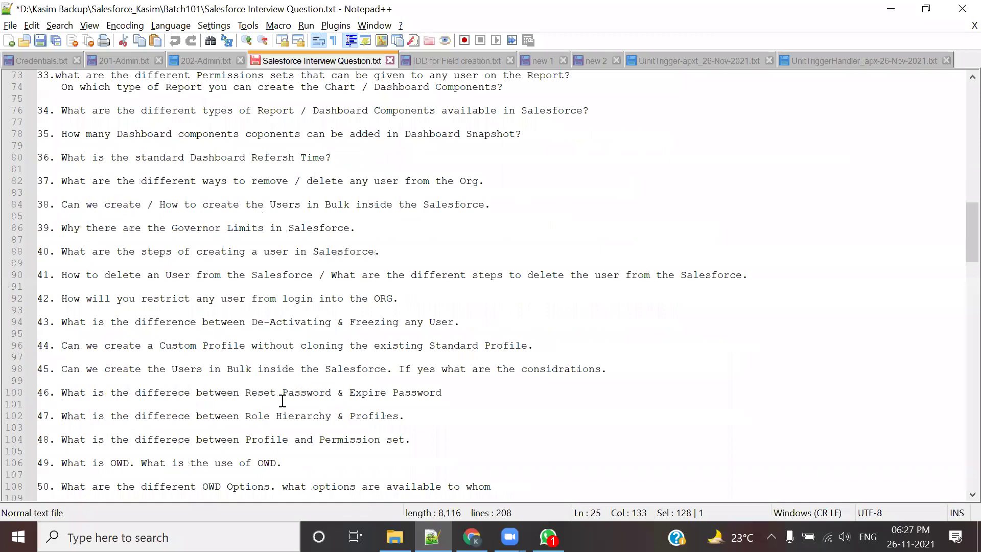
scroll(283, 400, up, 20)
scroll(303, 379, down, 4)
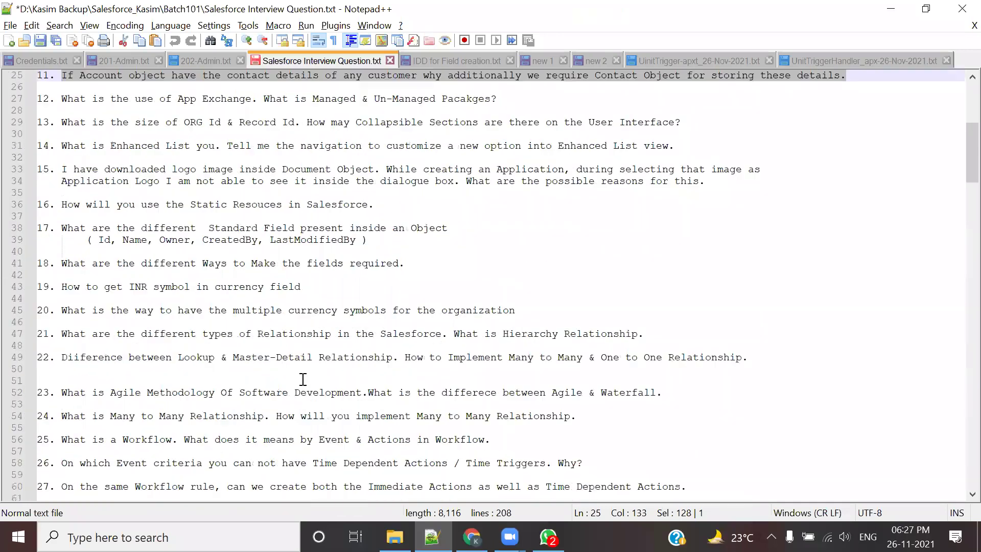
scroll(302, 380, down, 14)
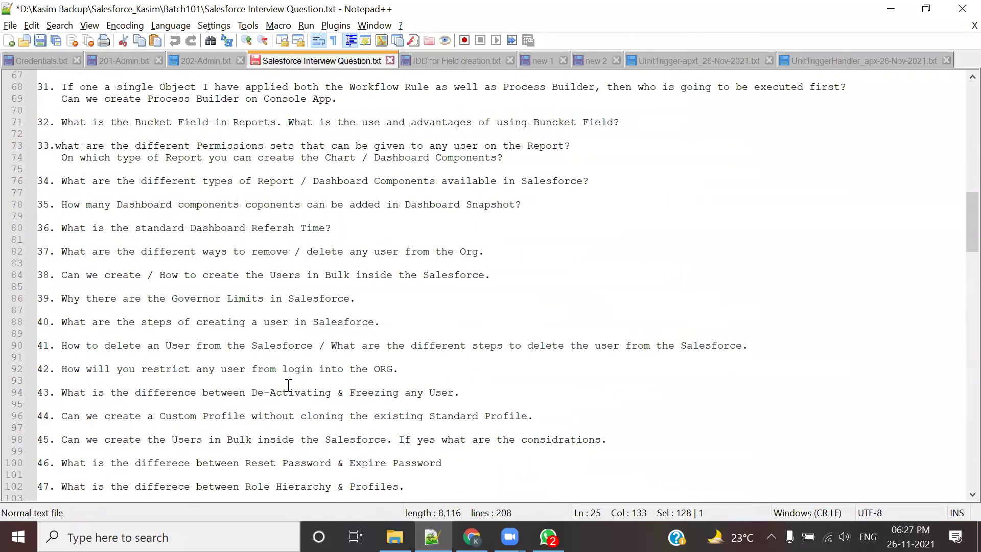
scroll(288, 385, down, 3)
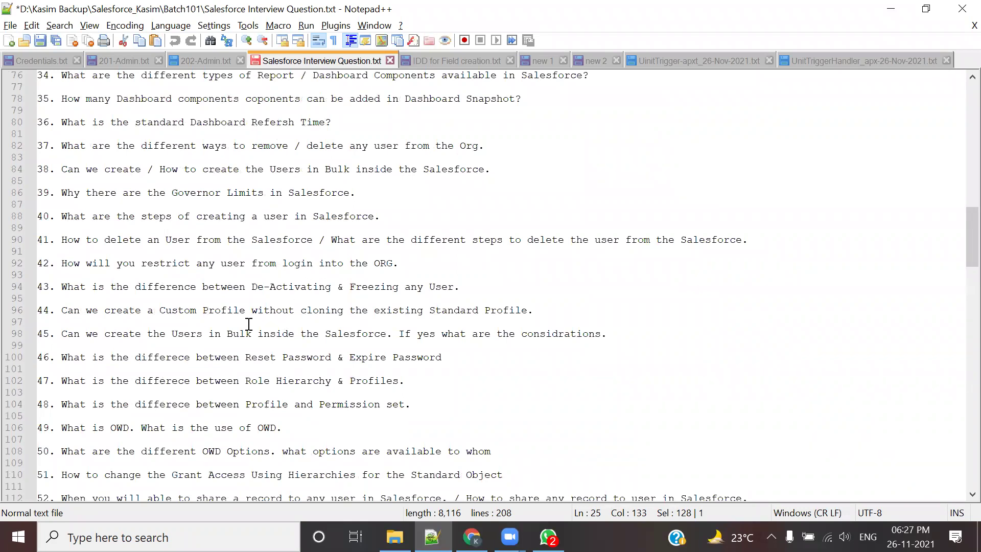
scroll(195, 157, up, 1)
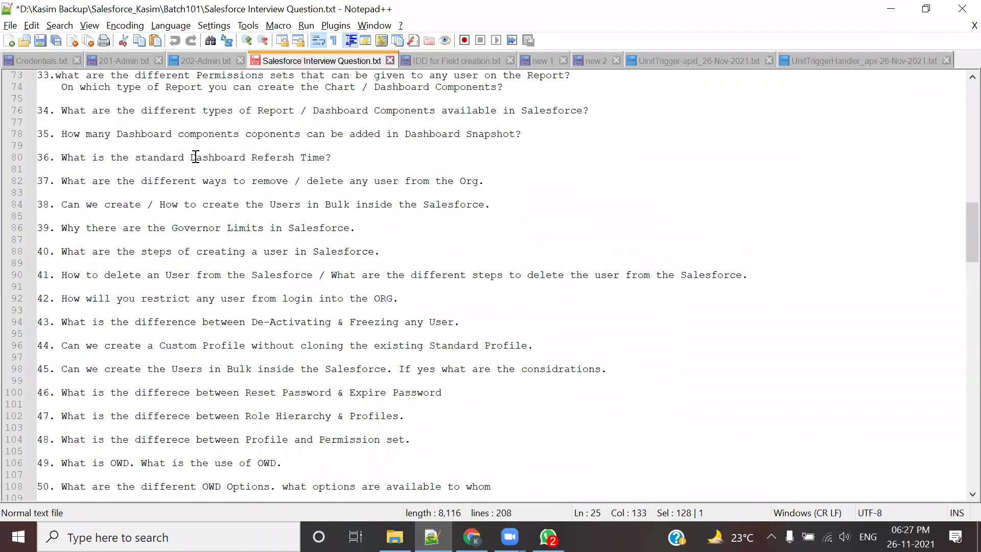
scroll(353, 186, up, 1)
drag(68, 146, 300, 145)
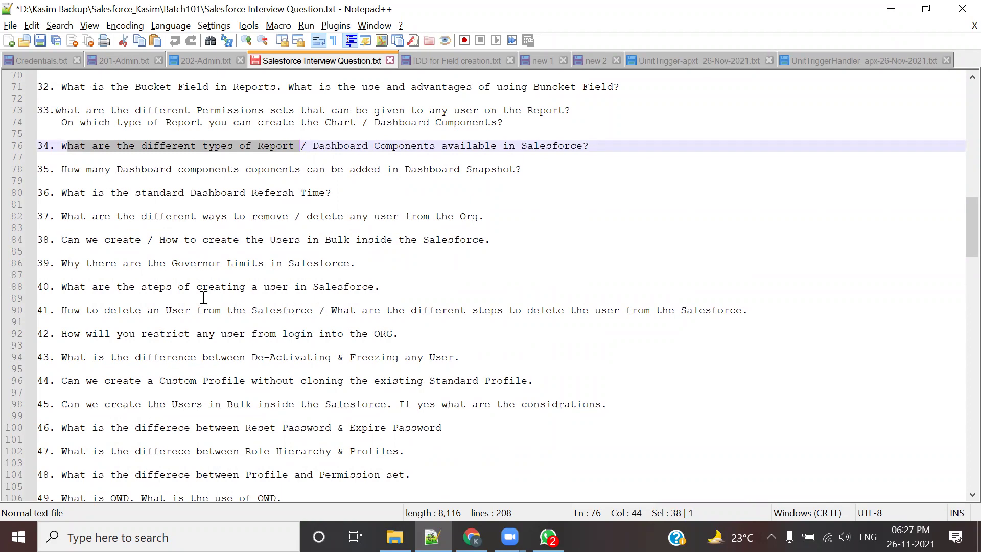
scroll(228, 276, up, 3)
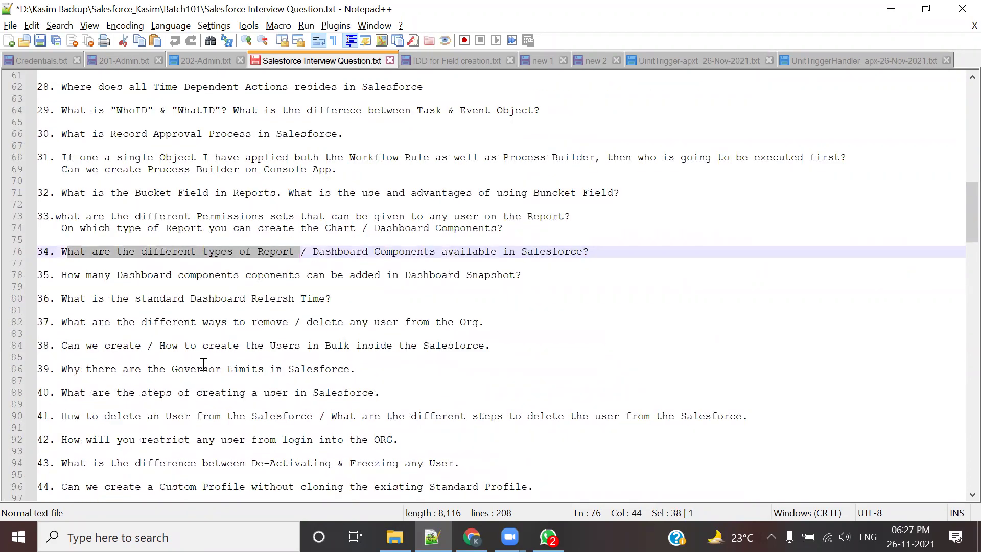
scroll(278, 293, down, 5)
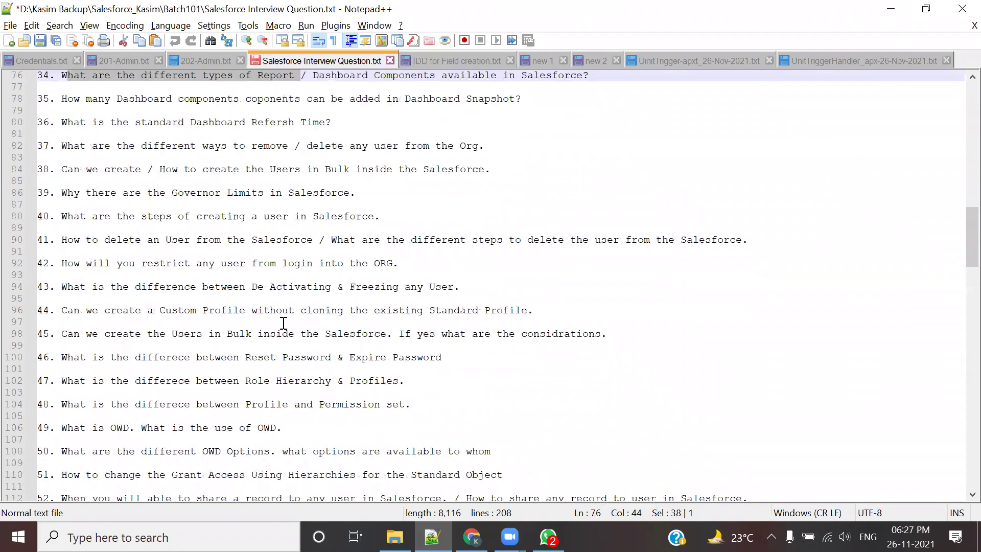
scroll(284, 327, down, 3)
scroll(285, 331, down, 2)
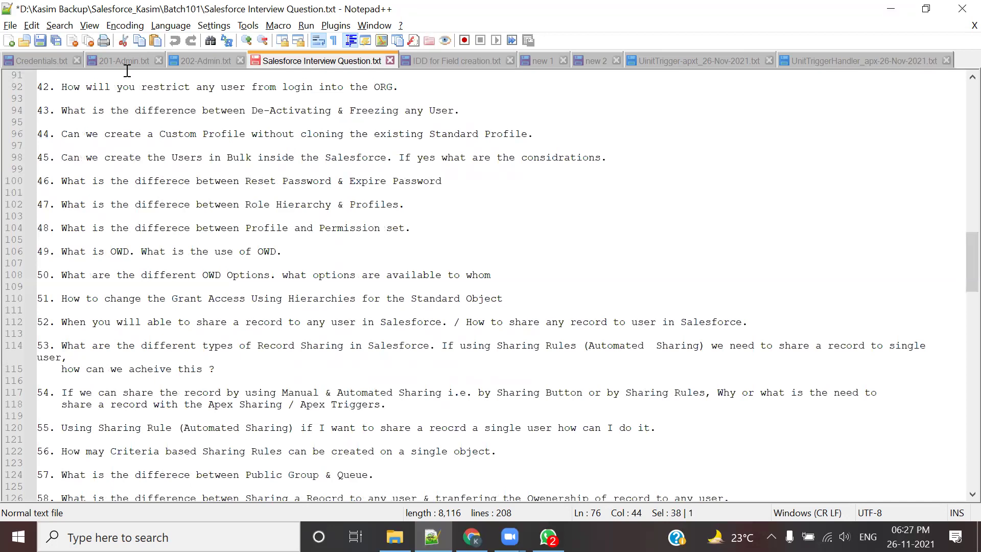
Step: Return to 201-Admin.txt and review the note listing the 4 types of reports that can be created
click(129, 59)
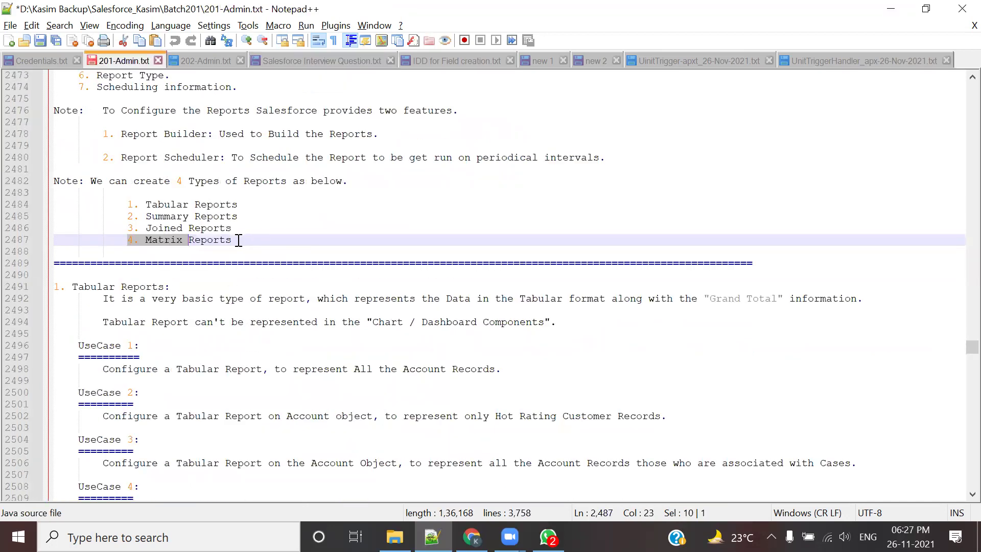
drag(238, 241, 225, 182)
click(327, 208)
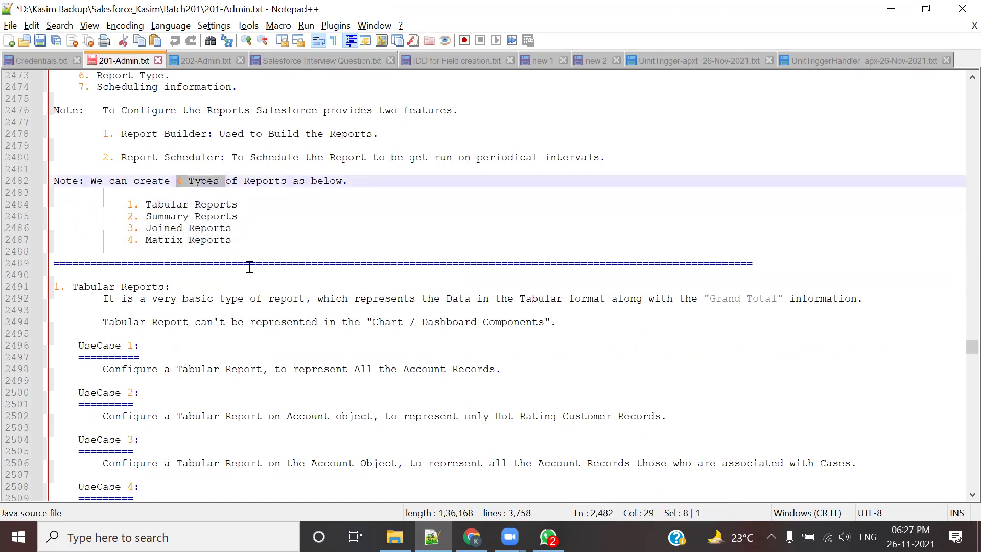
drag(146, 205, 280, 230)
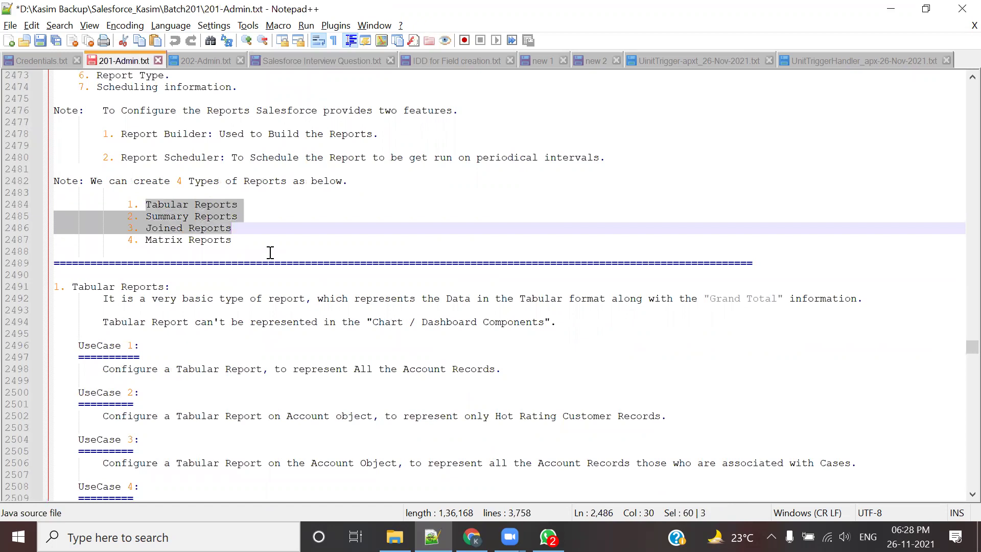
click(270, 240)
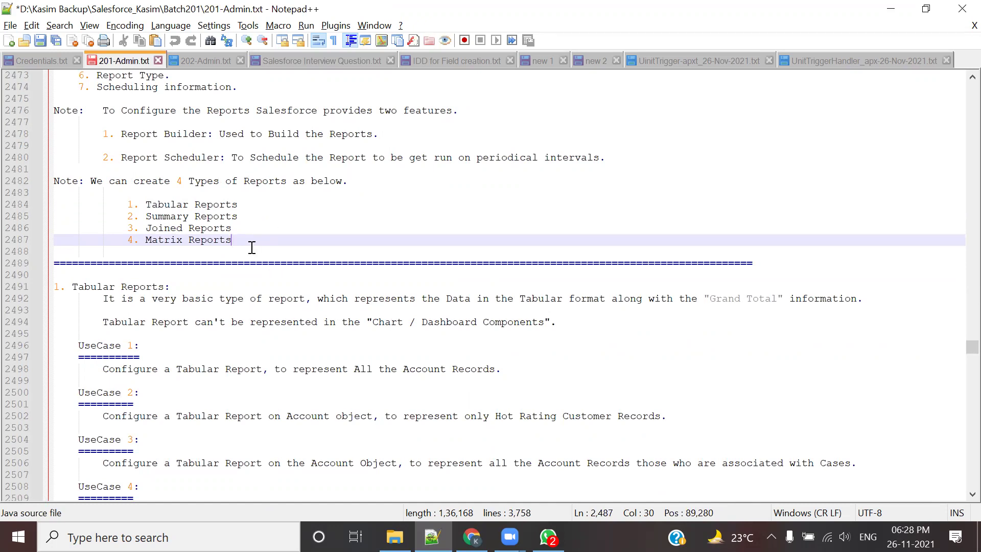
drag(141, 216, 251, 219)
drag(145, 240, 238, 238)
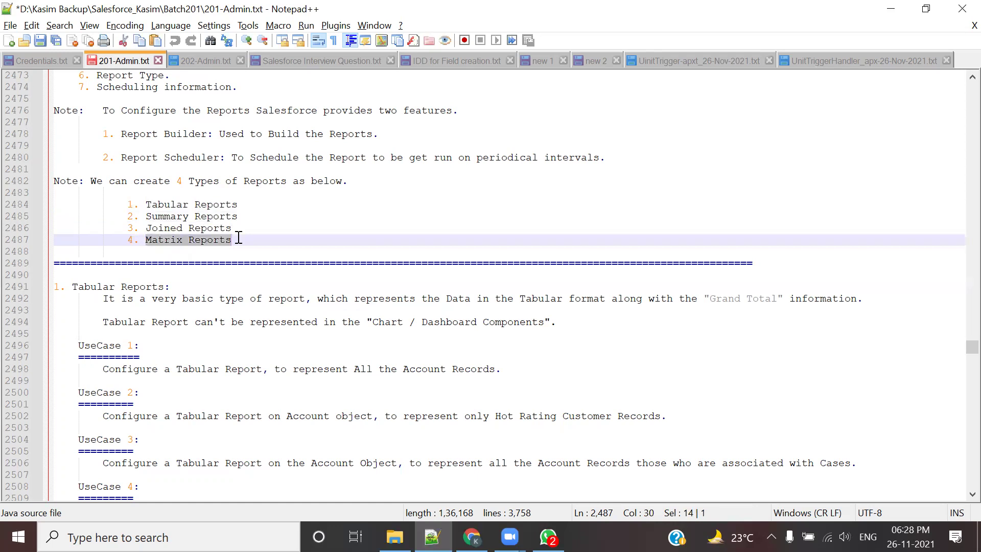
click(238, 241)
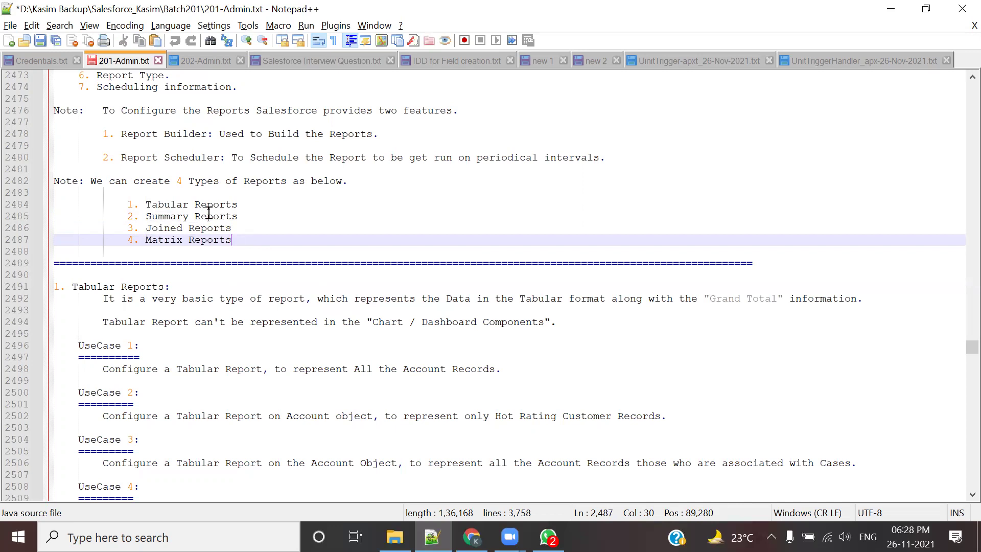
Step: Highlight the Tabular, Summary, Matrix and Joined Reports entries in the report types list one at a time
drag(145, 205, 238, 204)
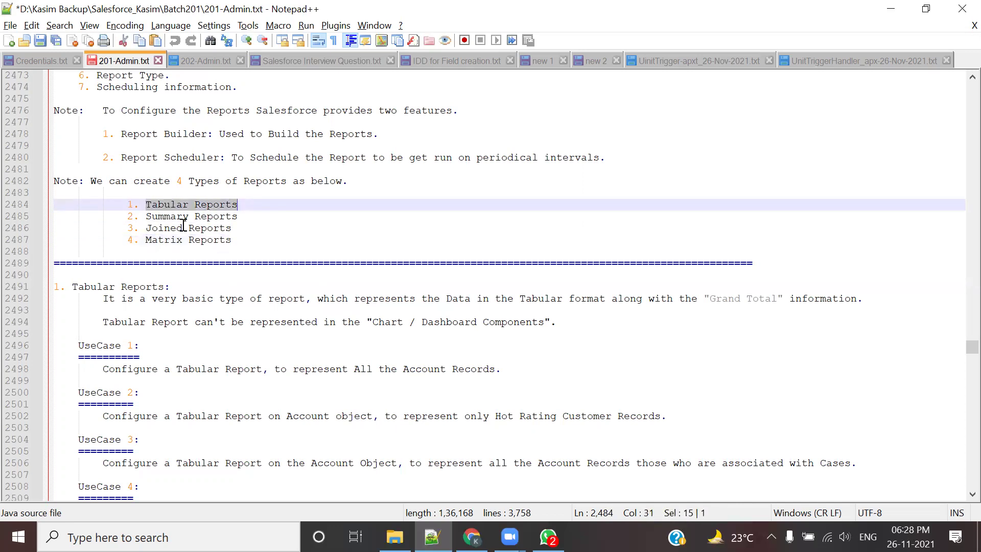
drag(147, 216, 239, 216)
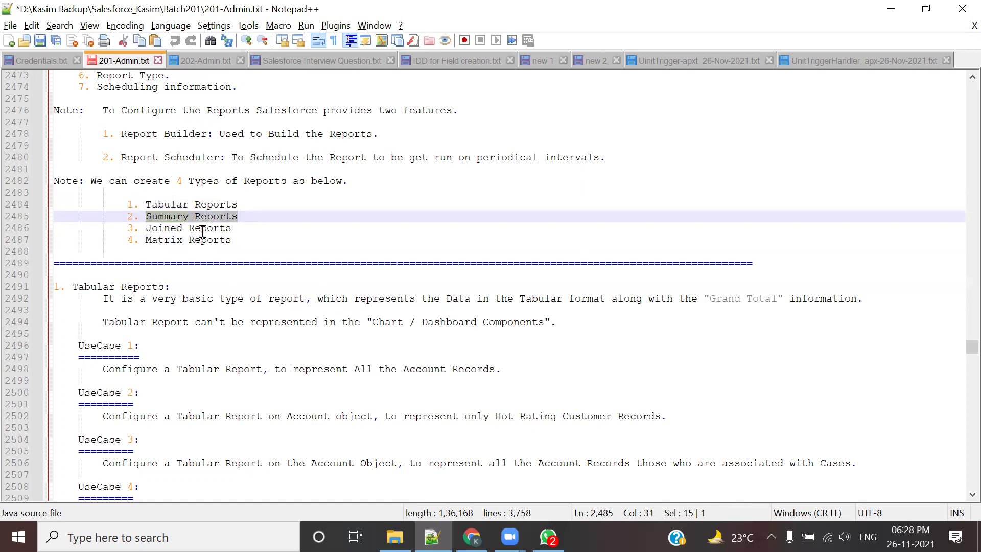
drag(144, 239, 234, 241)
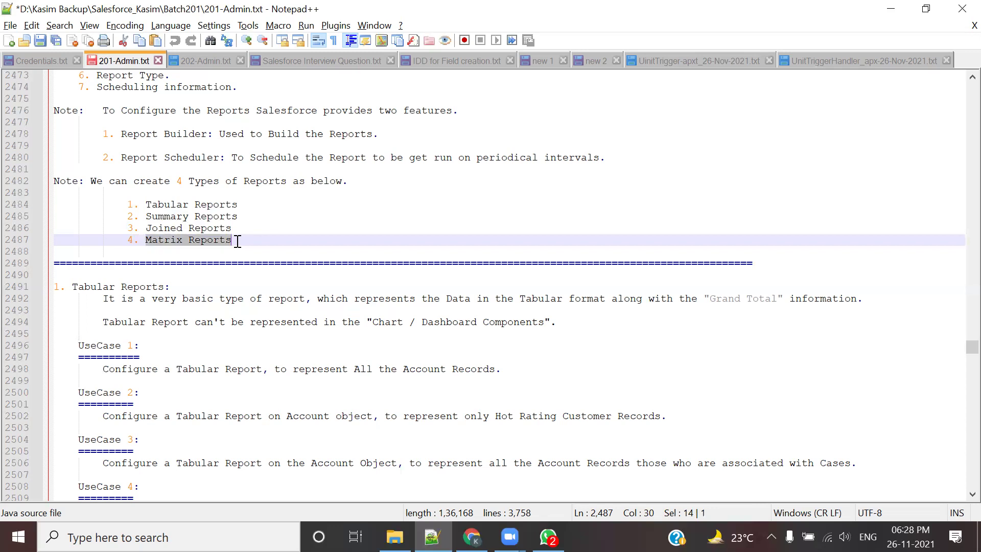
click(238, 241)
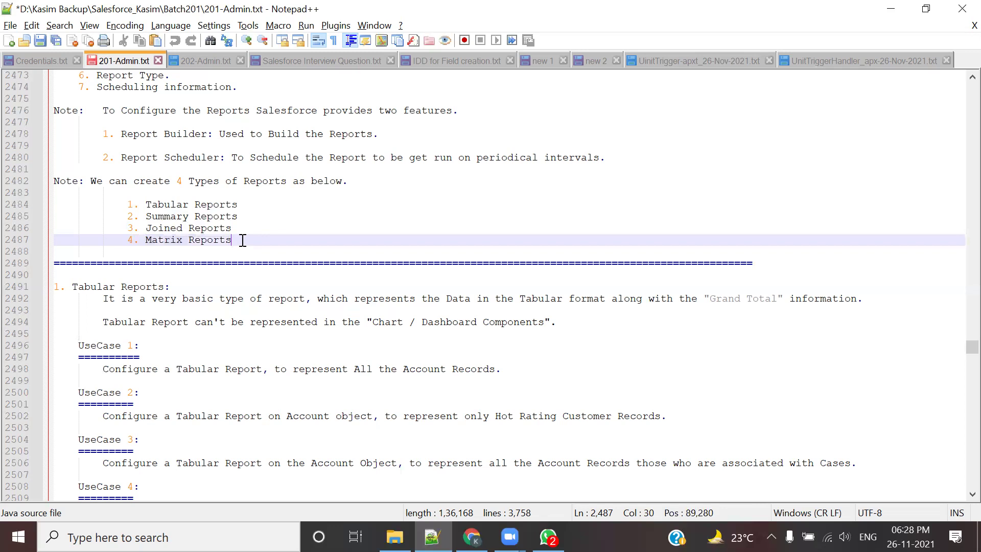
drag(145, 204, 239, 205)
drag(137, 228, 235, 226)
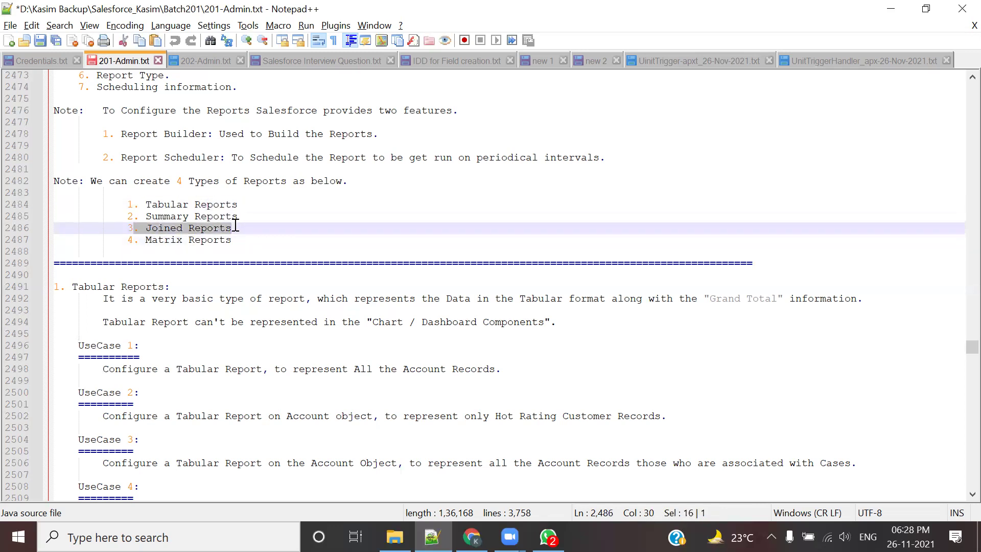
click(267, 240)
Step: Examine UseCase 1 in the Tabular Reports section, on configuring a Tabular Report to represent all the Account records
scroll(267, 240, down, 1)
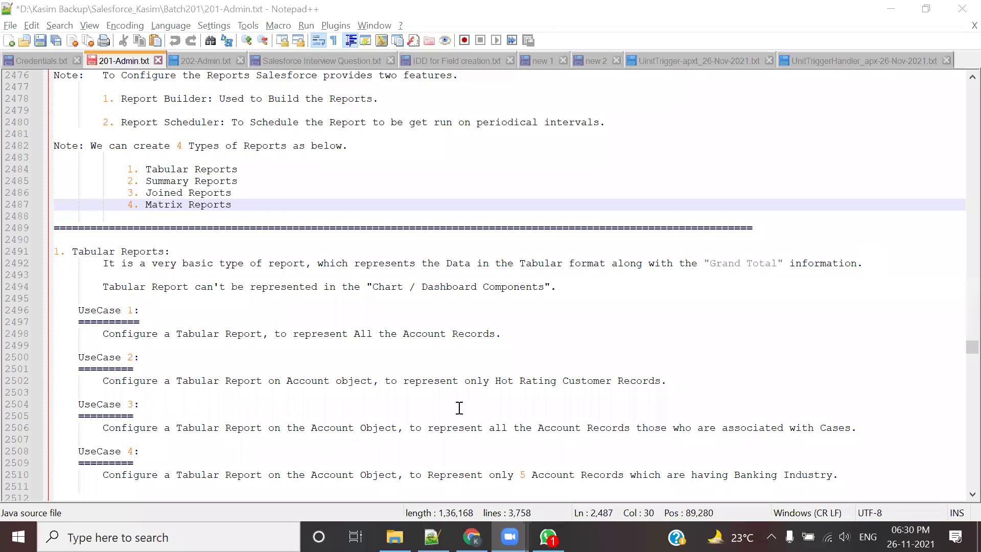
scroll(459, 407, down, 4)
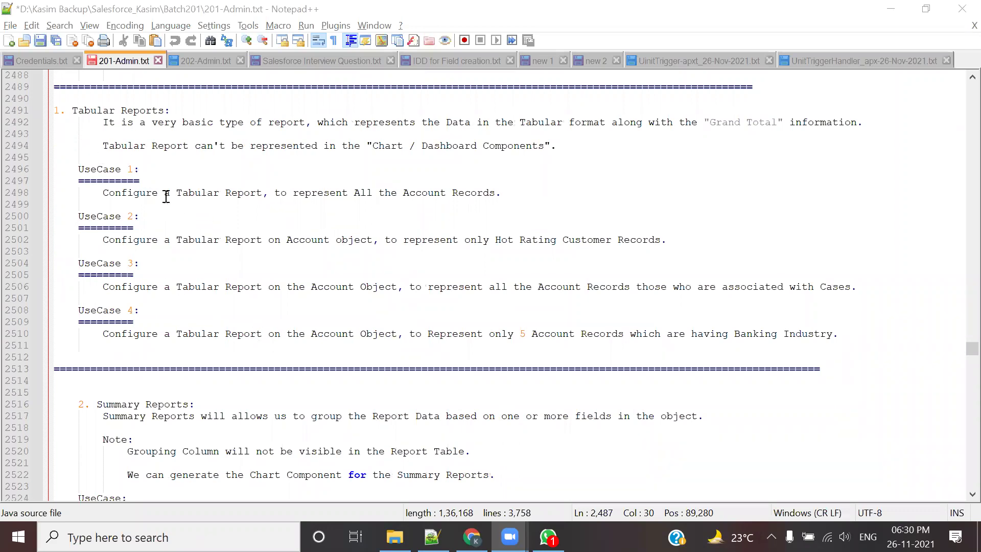
drag(78, 168, 524, 197)
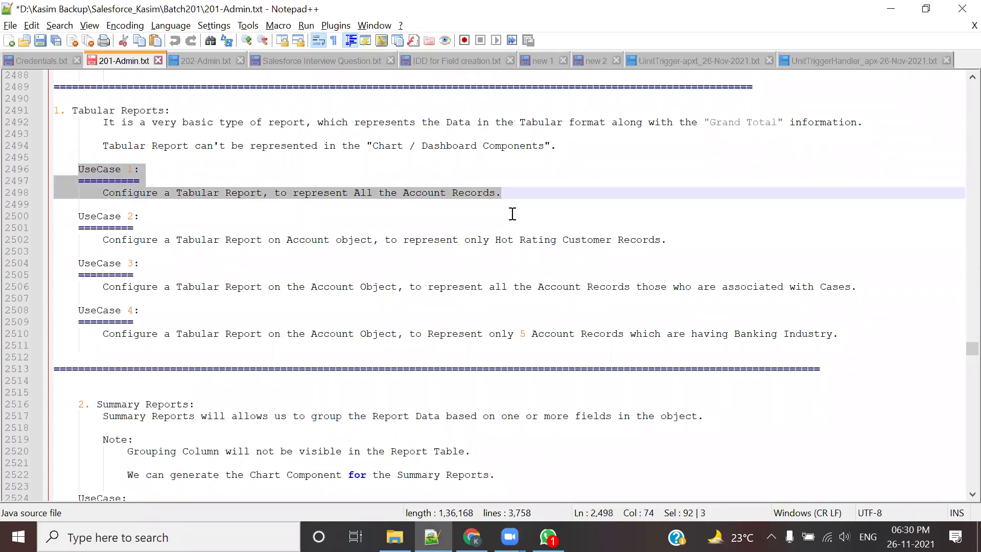
click(370, 229)
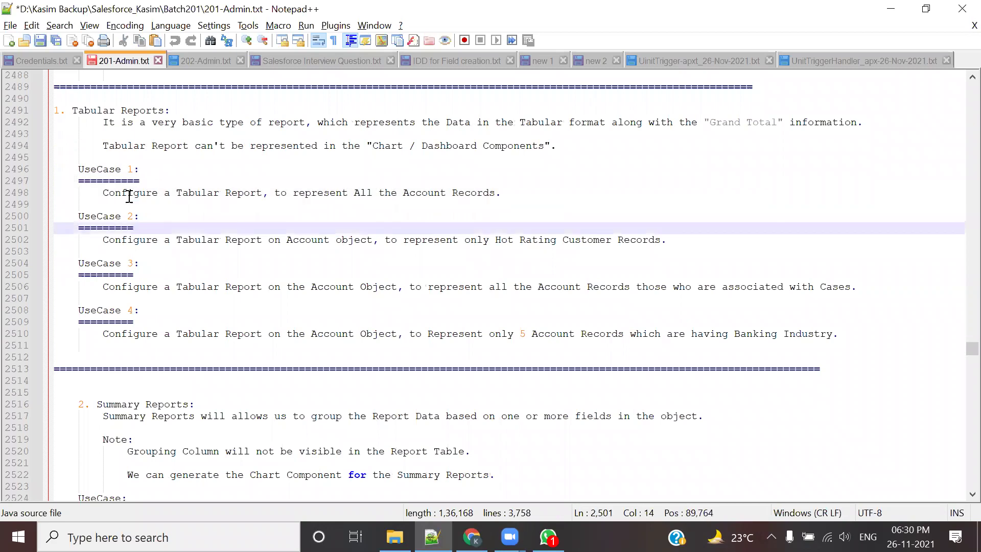
drag(104, 192, 501, 190)
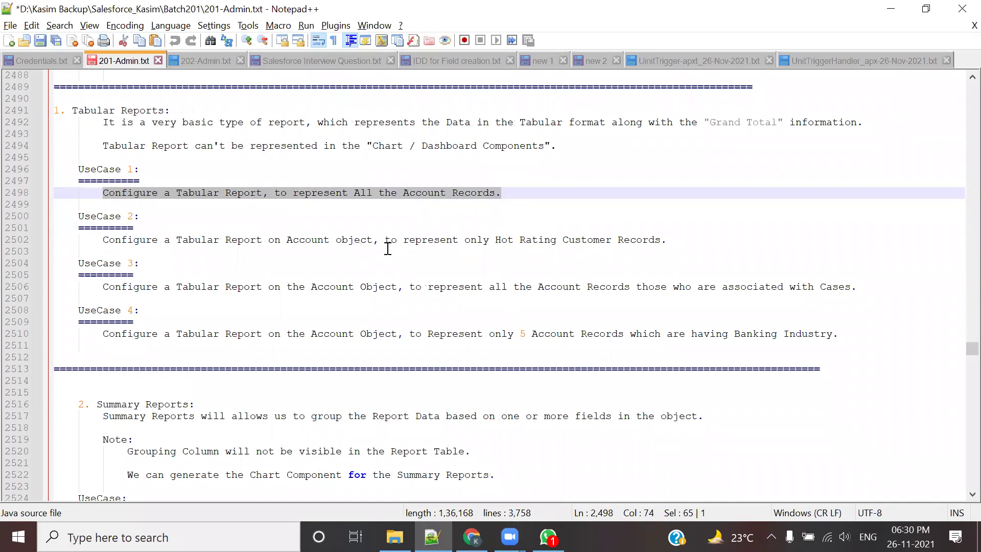
click(381, 209)
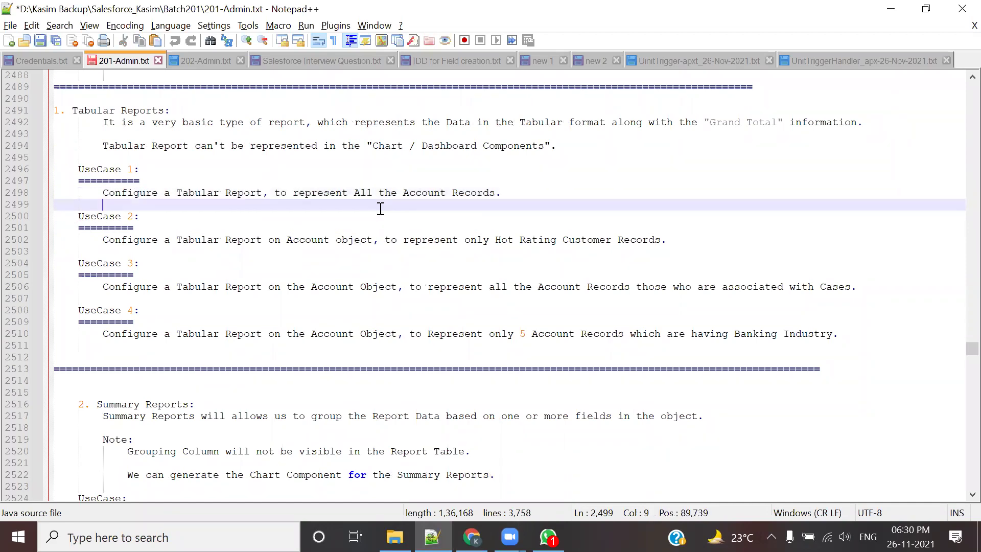
Step: In the UseCase 1 sentence, replace "All the" before Account with "the selected data from"
click(367, 192)
key(BackSpace)
key(BackSpace)
key(BackSpace)
key(BackSpace)
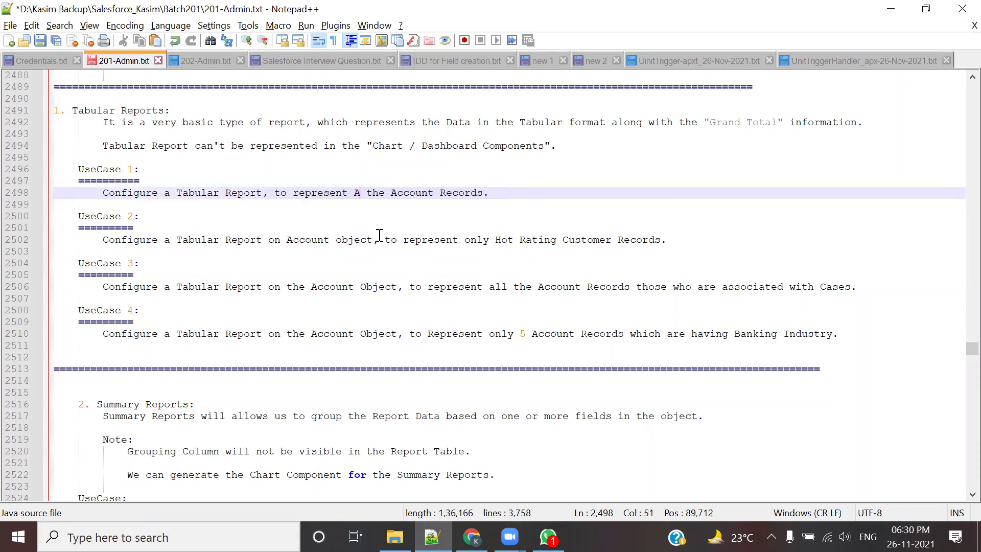
text(the selected)
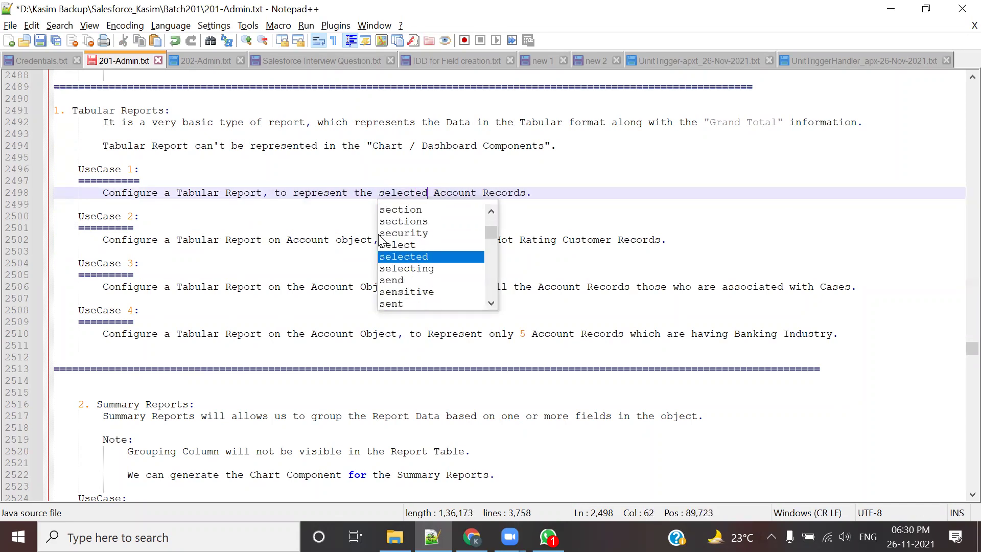
text( data from)
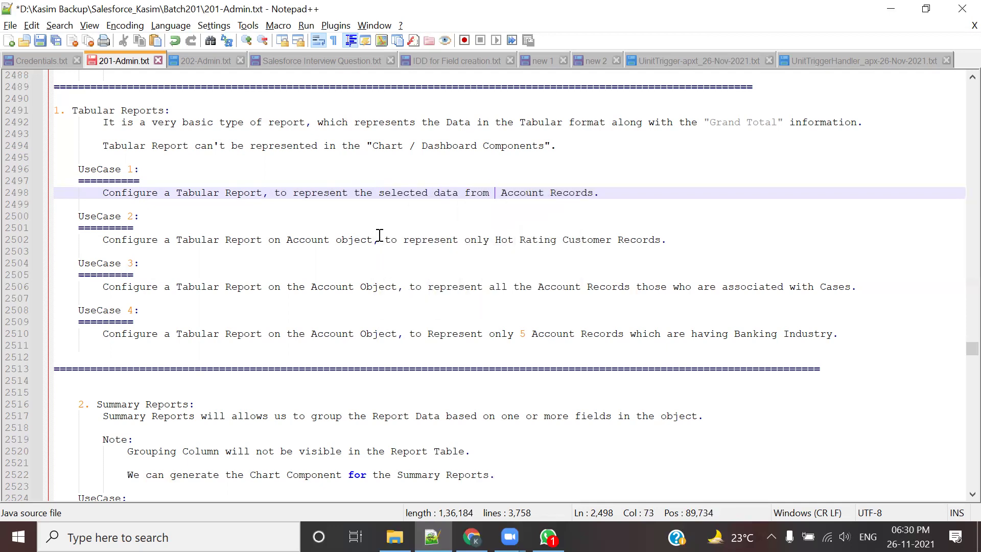
Step: Remove the word "Records" from the end of the UseCase 1 sentence and save 201-Admin.txt
key(End)
key(BackSpace)
key(BackSpace)
key(BackSpace)
key(BackSpace)
key(BackSpace)
key(BackSpace)
key(BackSpace)
key(BackSpace)
key(ctrl+s)
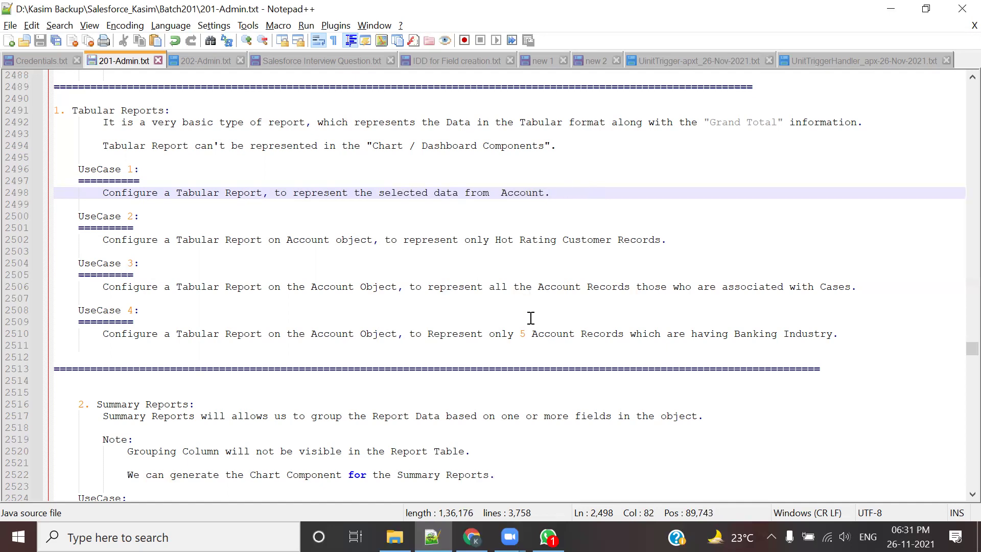
Step: Switch to Salesforce in Chrome, open the SkyLine report folder and start a new report
drag(177, 195, 219, 202)
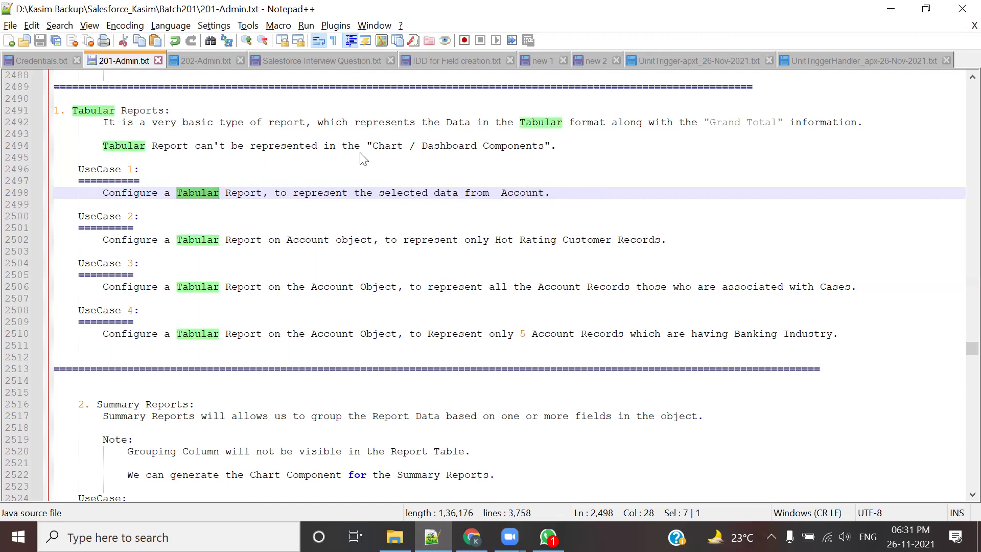
key(alt+Tab)
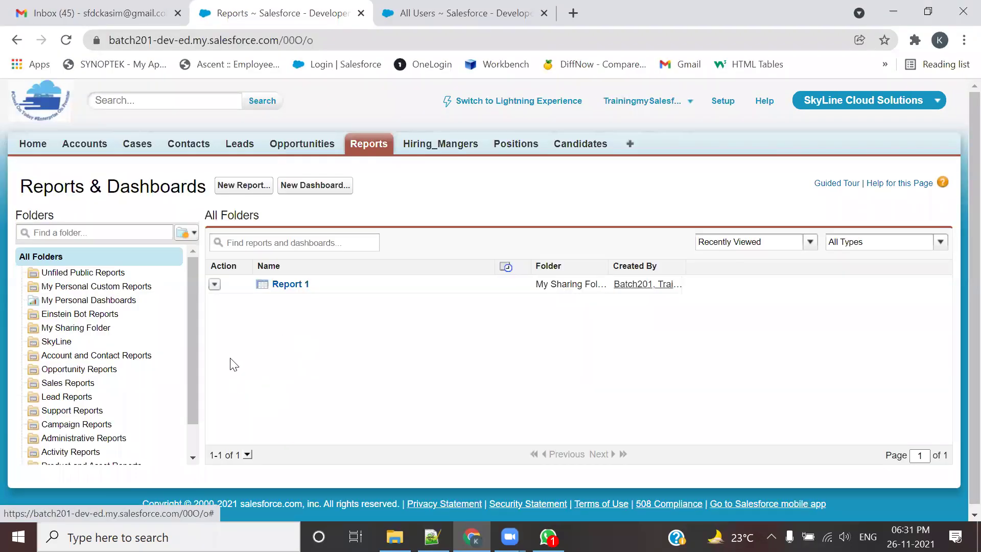
click(63, 343)
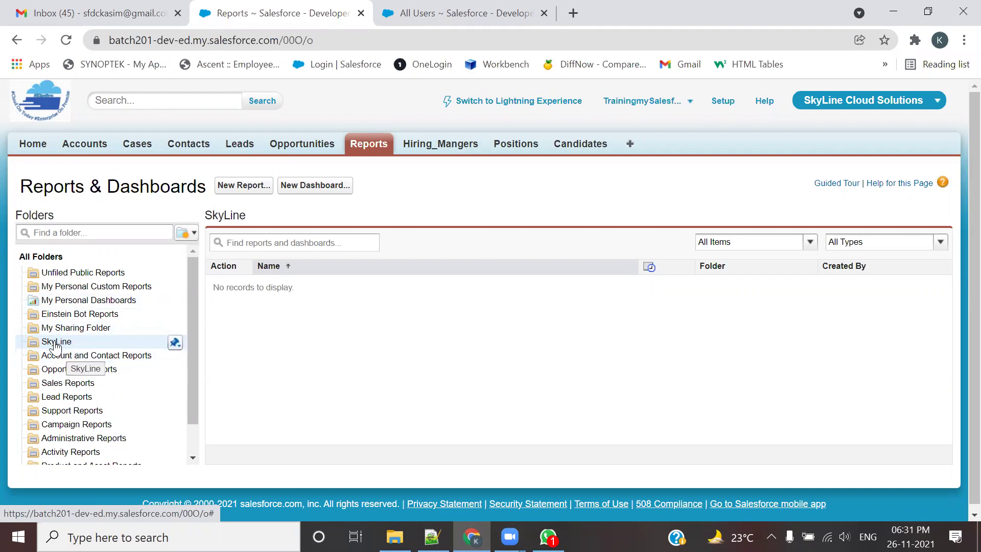
click(238, 196)
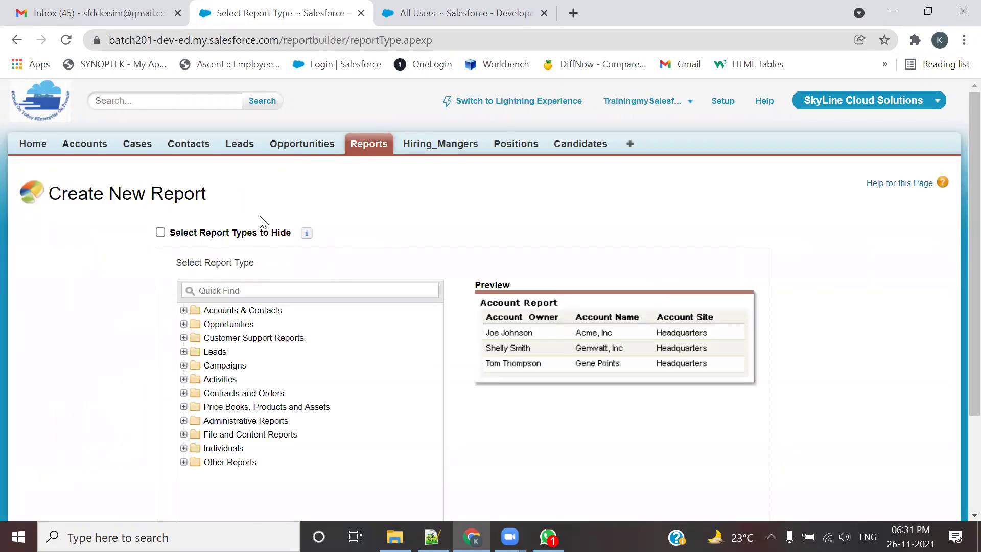
scroll(263, 222, down, 2)
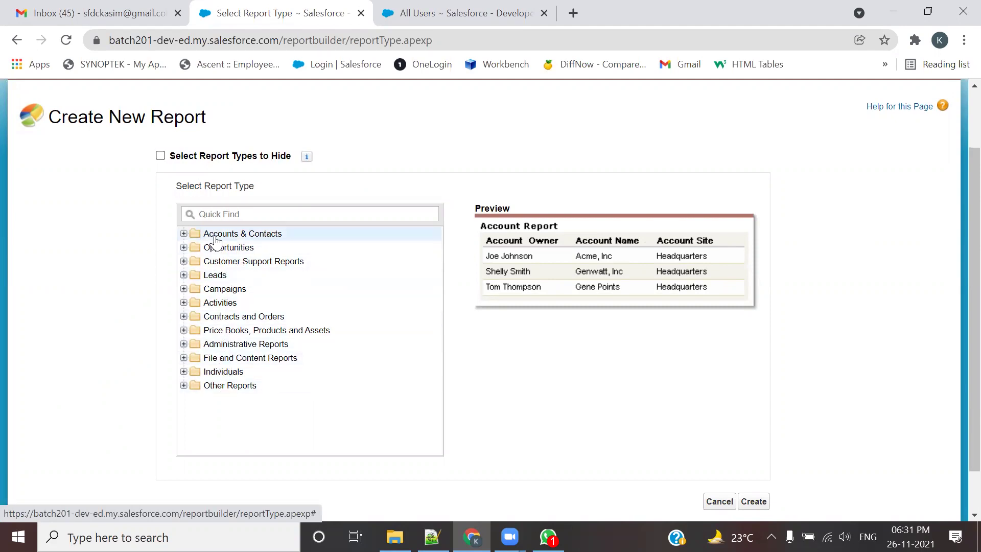
Step: Check the object named in UseCase 1, then create the report with the Accounts report type from Accounts & Contacts
key(alt+Tab)
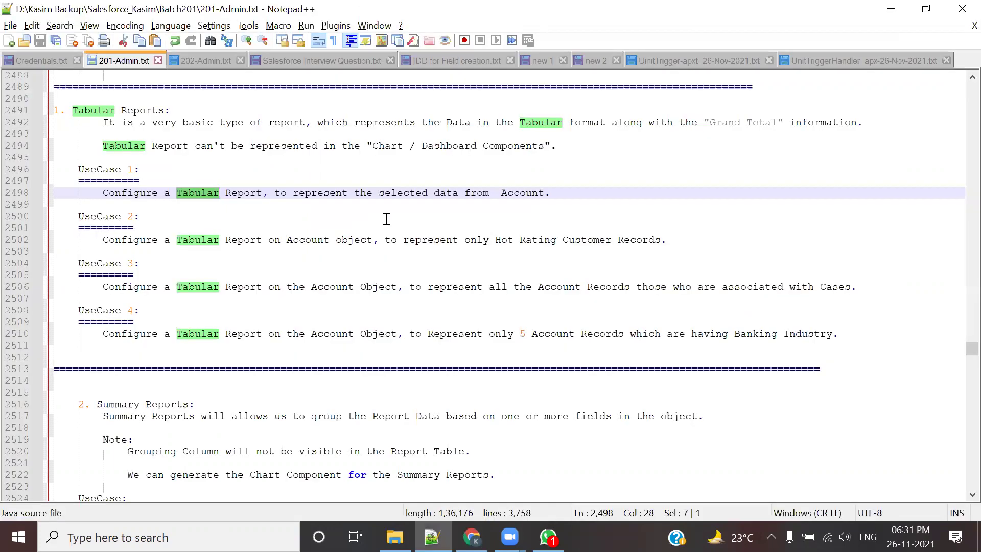
double_click(519, 193)
key(alt+Tab)
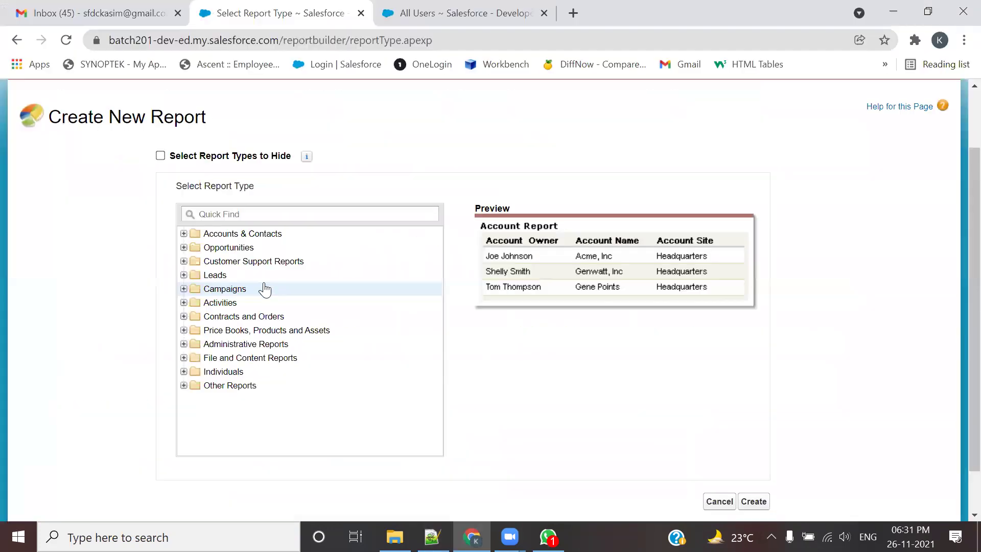
click(184, 234)
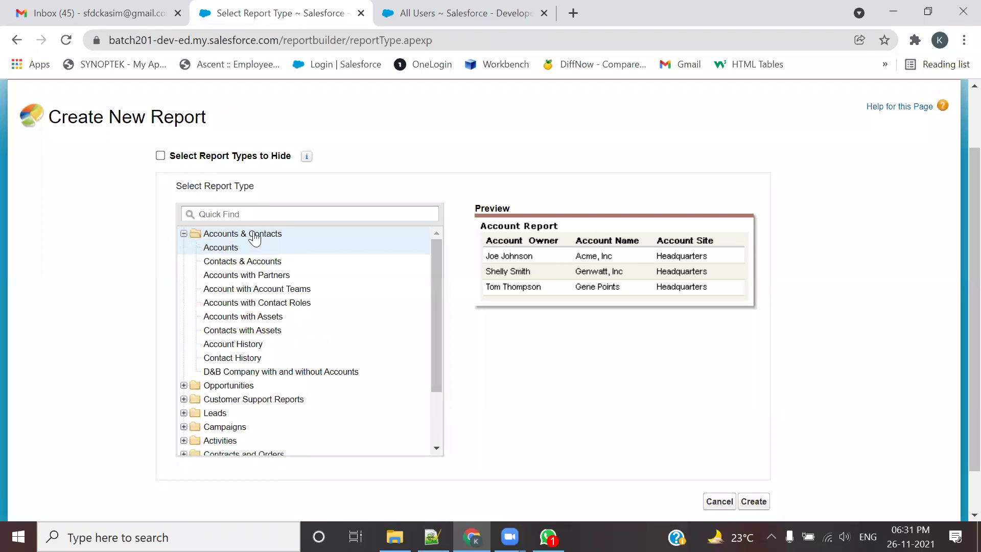
click(183, 234)
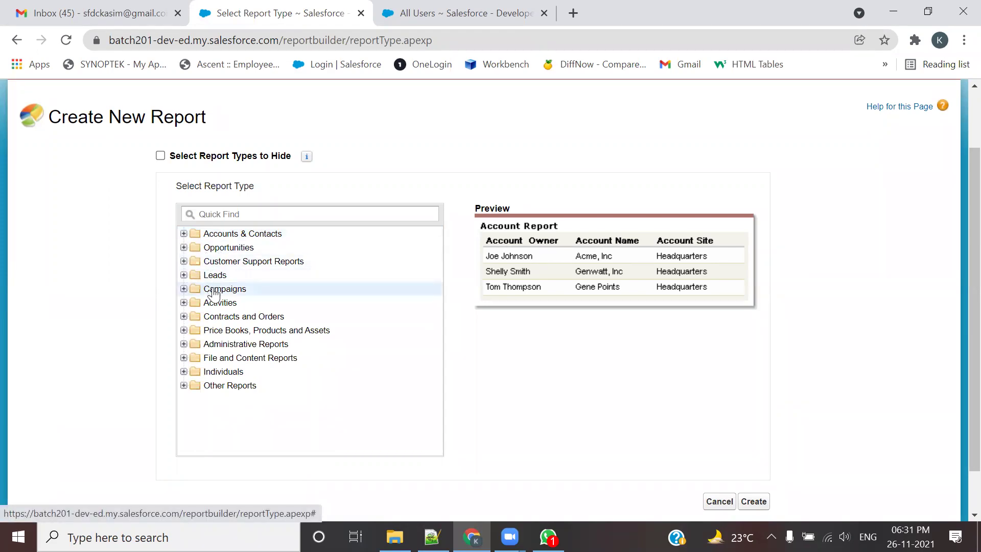
click(183, 234)
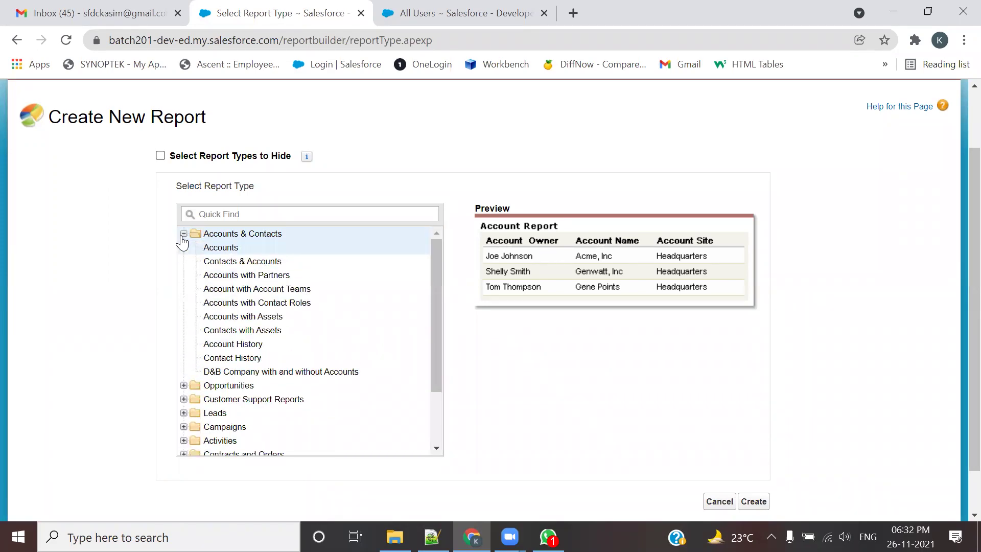
click(209, 252)
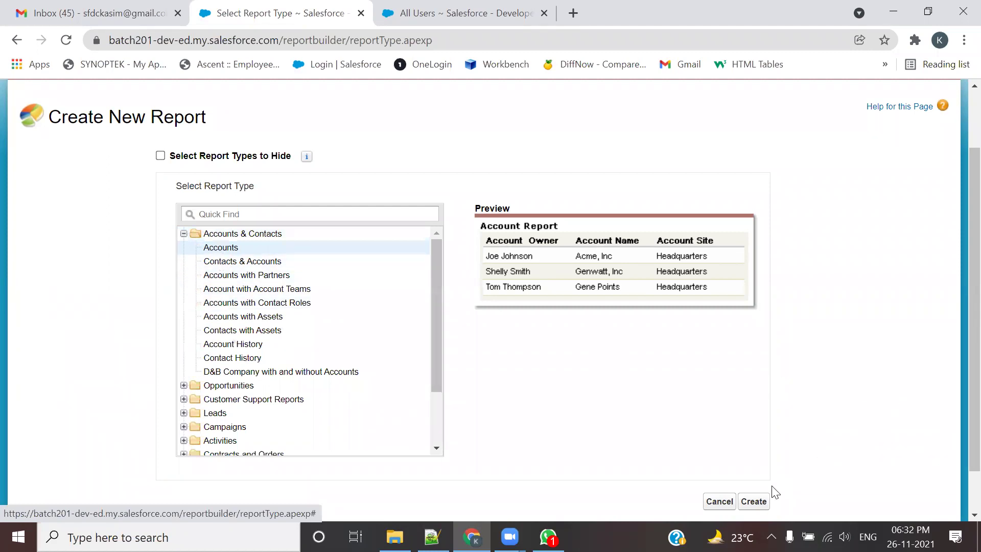
click(753, 501)
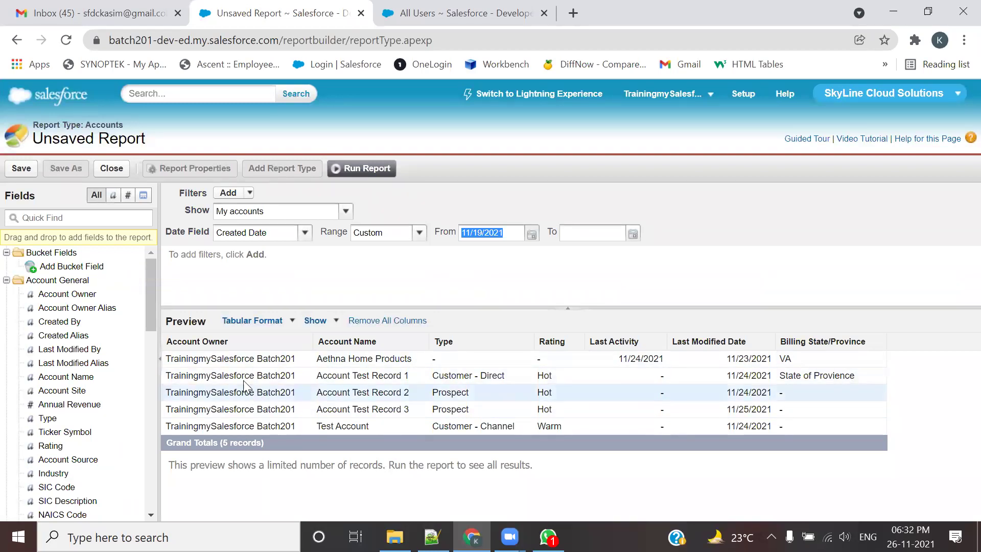
Step: Outline the Fields, Filters and Preview sections of the report builder with red annotation rectangles to point them out
click(510, 532)
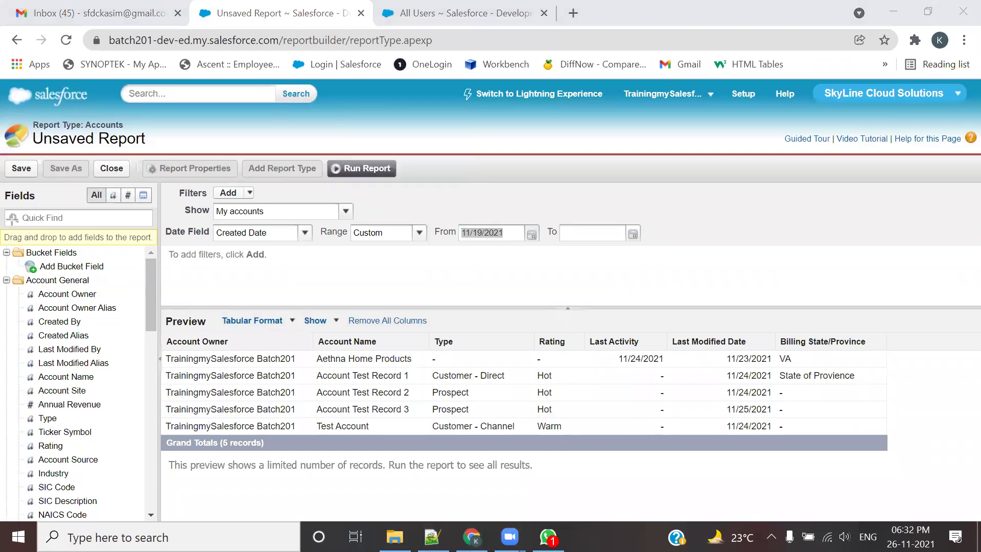
mouse_move(3, 180)
mouse_down()
mouse_move(38, 480)
mouse_move(159, 495)
mouse_up()
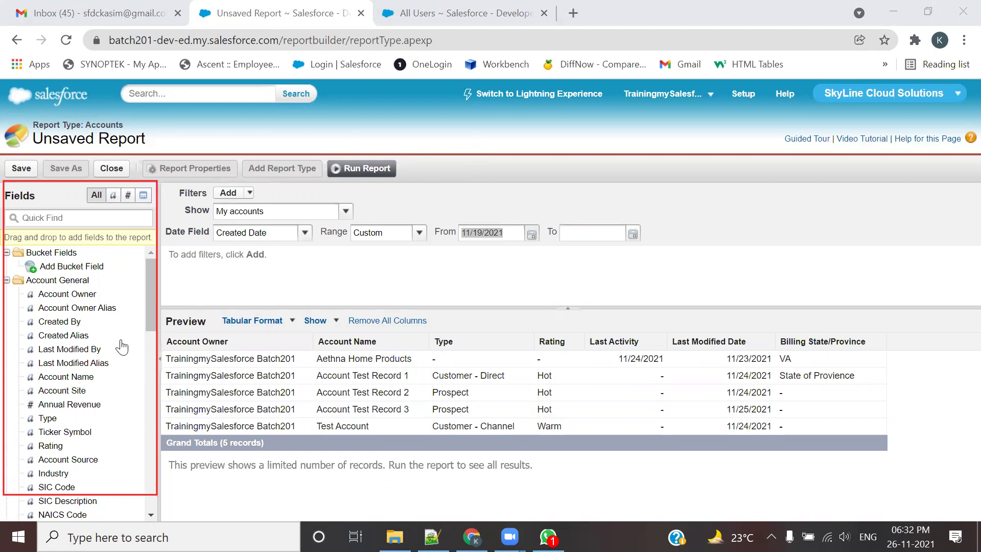
mouse_move(149, 270)
mouse_down()
mouse_move(147, 346)
mouse_move(147, 273)
mouse_up()
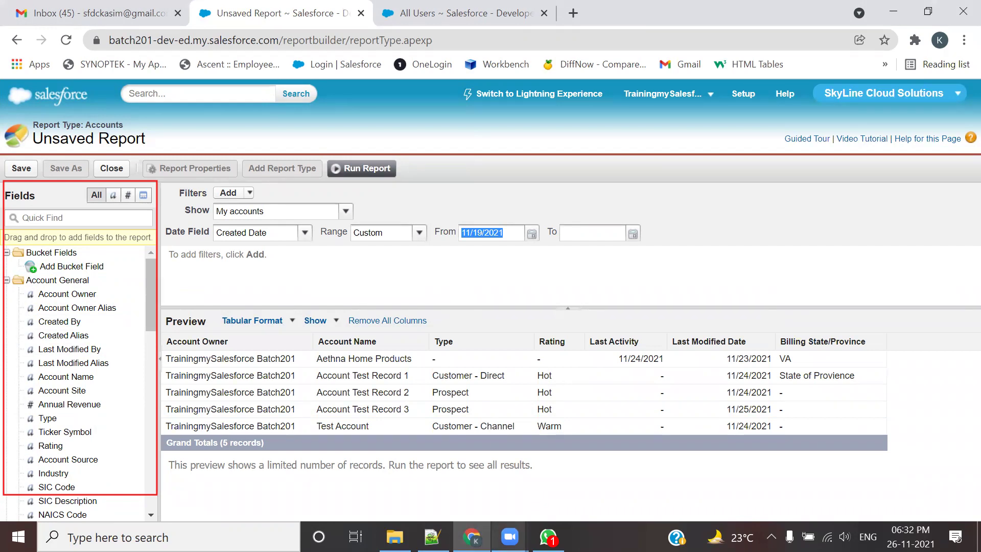
click(509, 537)
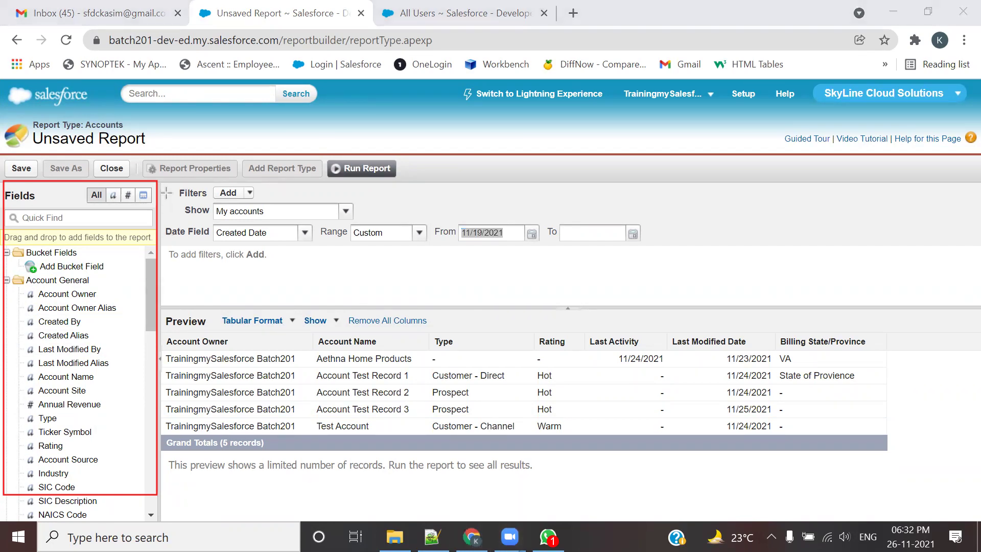
mouse_move(159, 181)
mouse_down()
mouse_move(190, 287)
mouse_move(475, 298)
mouse_up()
drag(541, 296, 659, 300)
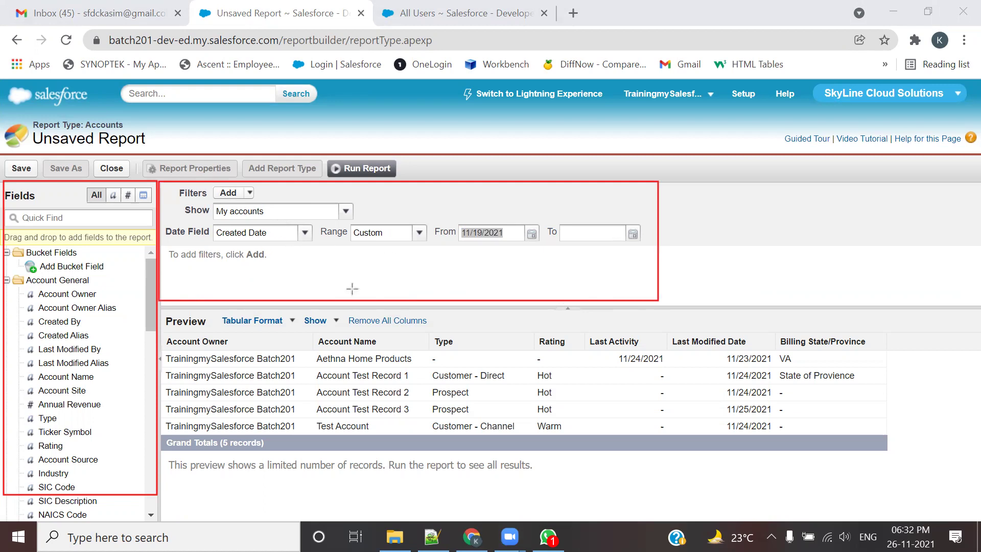
mouse_move(160, 301)
mouse_down()
mouse_move(256, 429)
mouse_move(485, 455)
mouse_move(899, 468)
mouse_move(909, 477)
mouse_up()
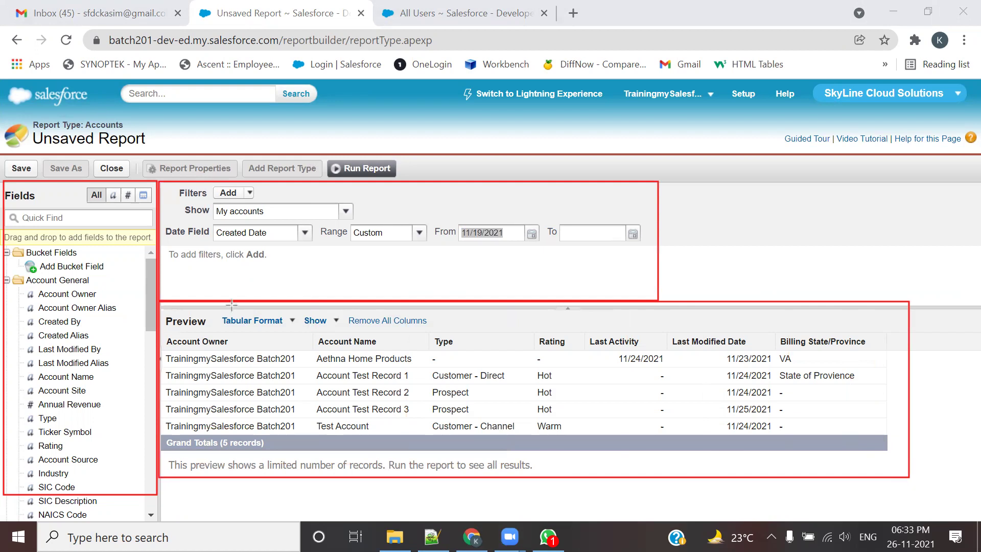
Step: Clear the annotations, outline the Preview section and its column headings from Account Owner to Billing State/Province, and erase the outlines
key(Escape)
mouse_move(163, 308)
mouse_down()
mouse_move(194, 439)
mouse_move(400, 479)
mouse_move(807, 499)
mouse_move(896, 474)
mouse_up()
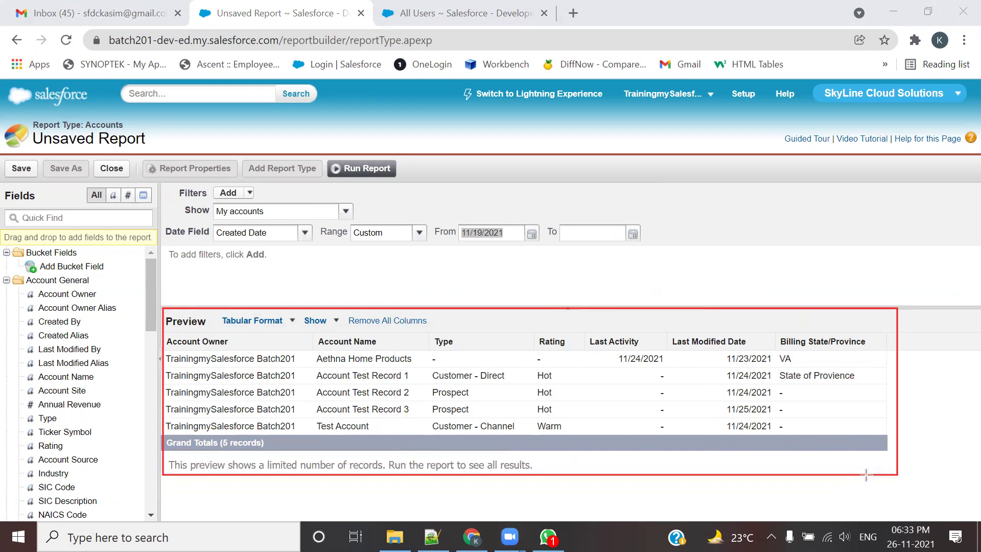
mouse_move(163, 333)
mouse_down()
mouse_move(274, 359)
mouse_move(306, 360)
mouse_move(305, 350)
mouse_up()
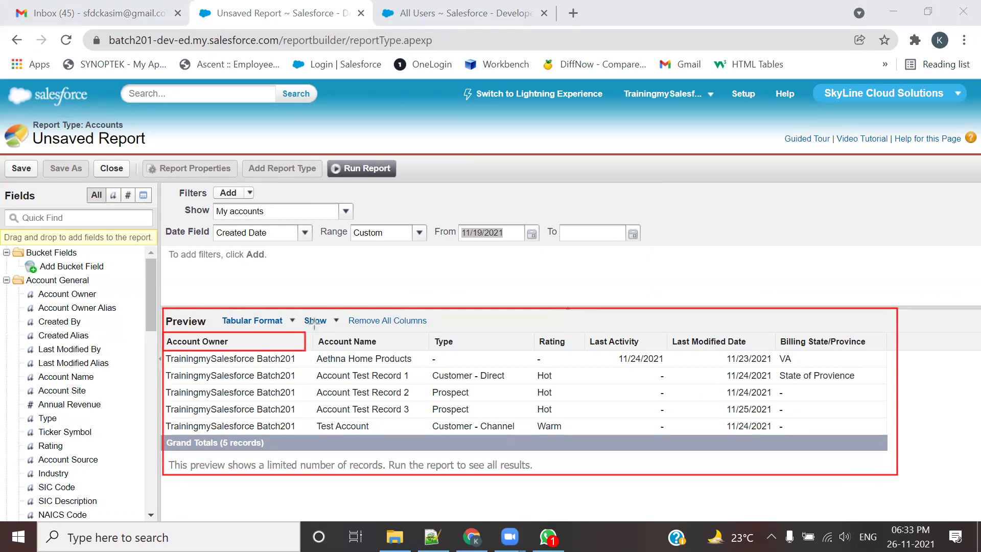
mouse_move(314, 339)
mouse_down()
mouse_move(368, 360)
mouse_move(437, 336)
mouse_up()
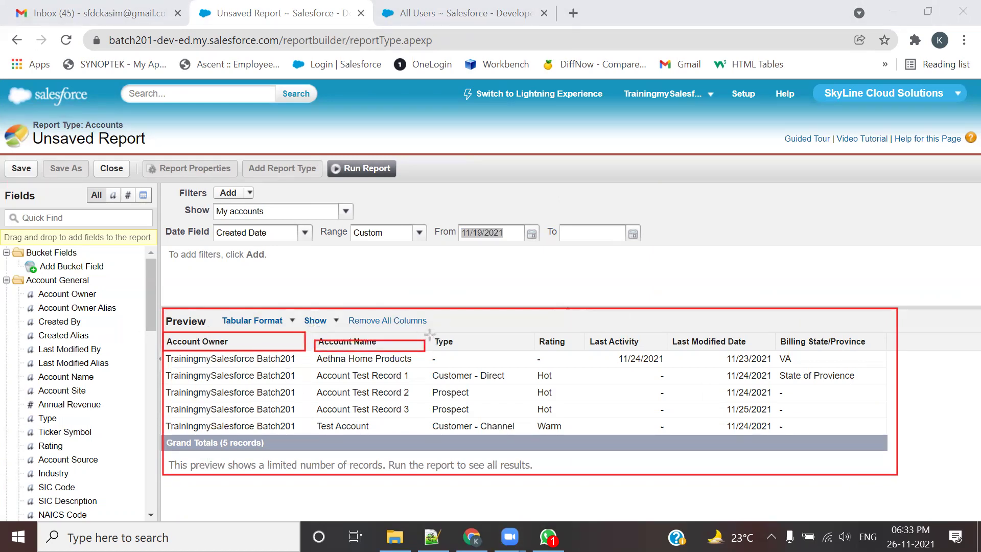
mouse_move(316, 331)
mouse_down()
mouse_move(374, 351)
mouse_move(467, 352)
mouse_up()
mouse_move(536, 333)
mouse_down()
mouse_move(541, 348)
mouse_move(578, 356)
mouse_move(643, 350)
mouse_move(879, 363)
mouse_up()
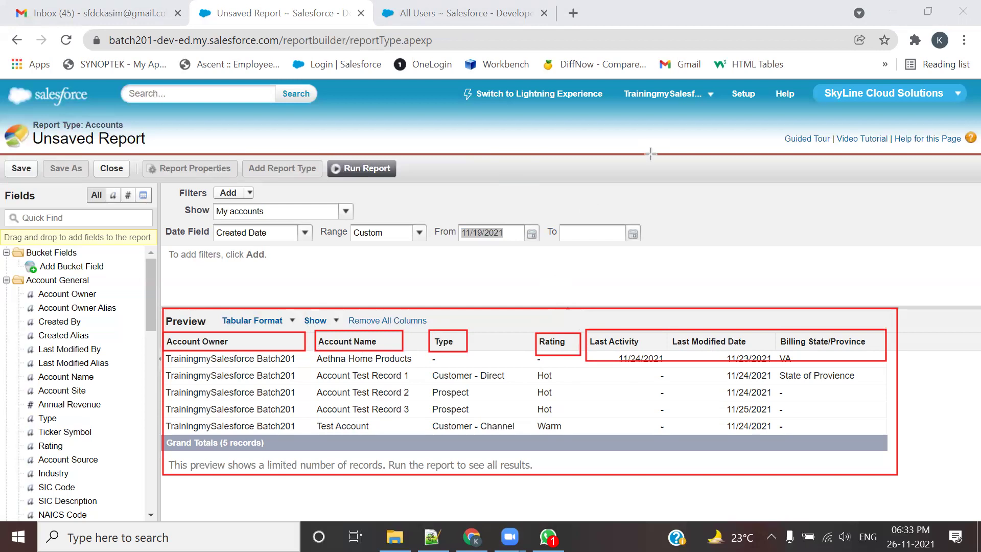
key(e)
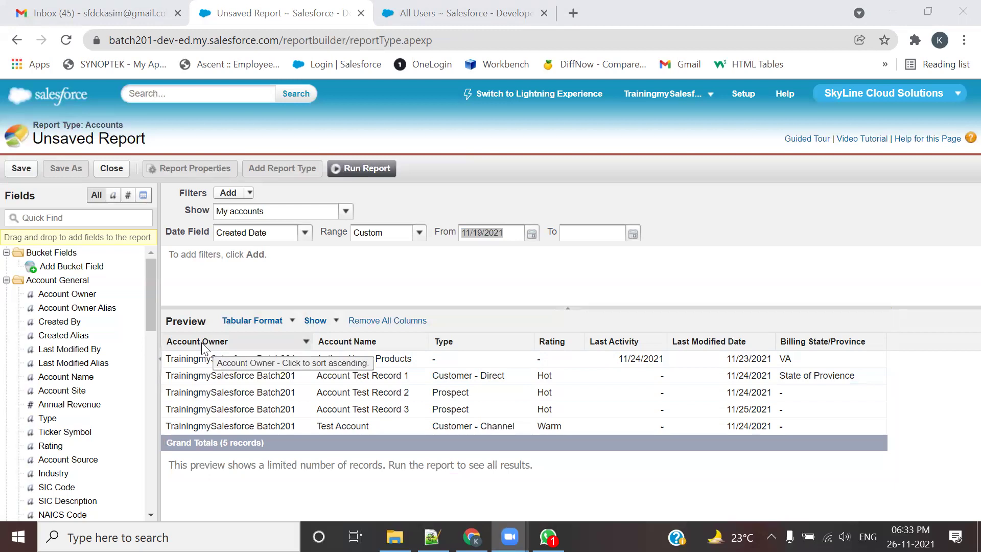
Step: Show the options available for the Account Owner column in the report preview, pointing out Remove Column
click(306, 342)
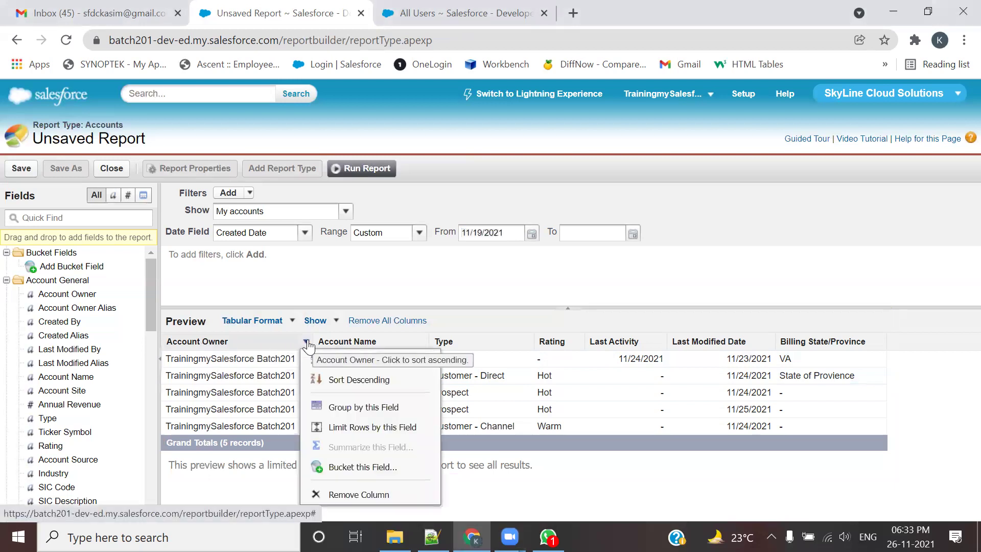
click(331, 495)
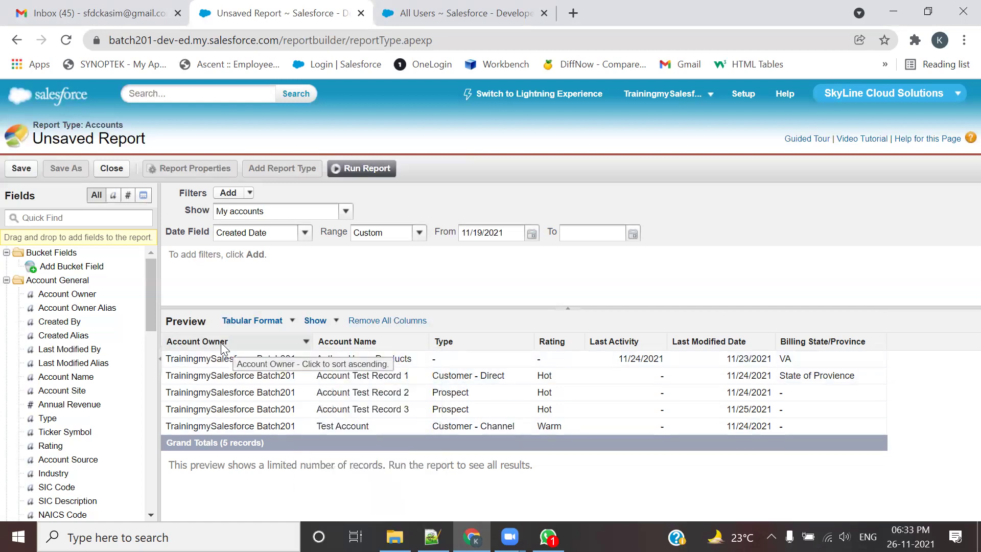
Step: Remove the Account Owner, Last Activity, Last Modified Date and Billing State/Province columns from the report preview
drag(221, 343, 82, 340)
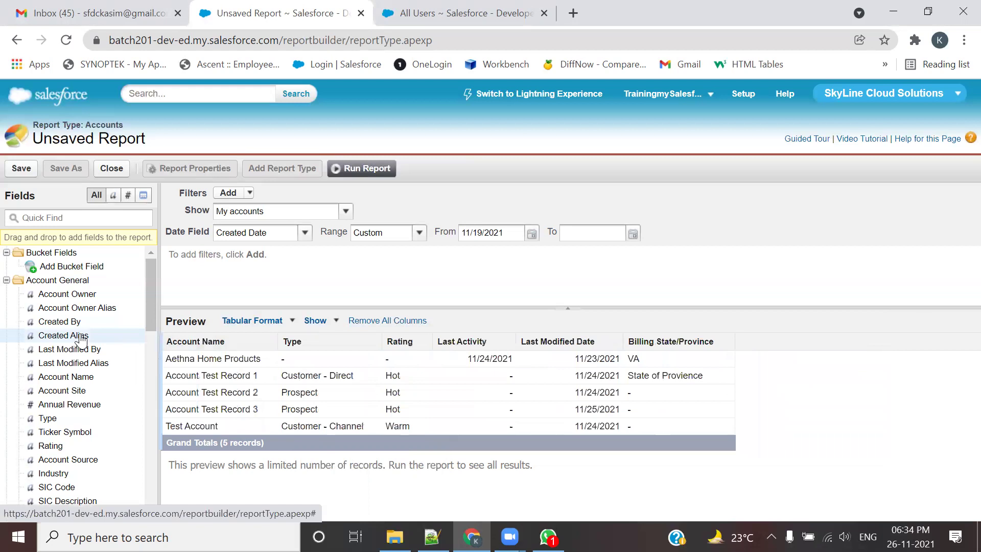
drag(462, 342, 77, 340)
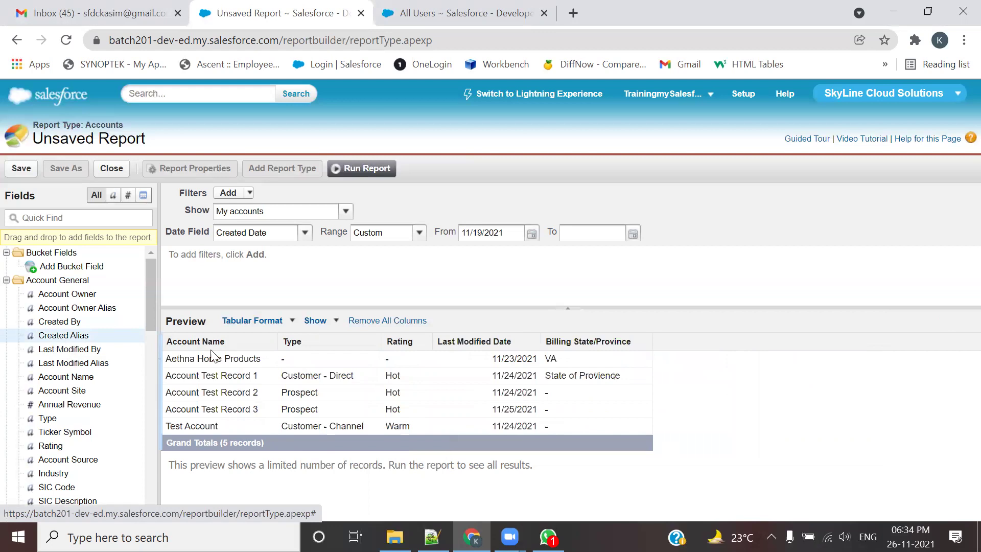
drag(499, 342, 127, 348)
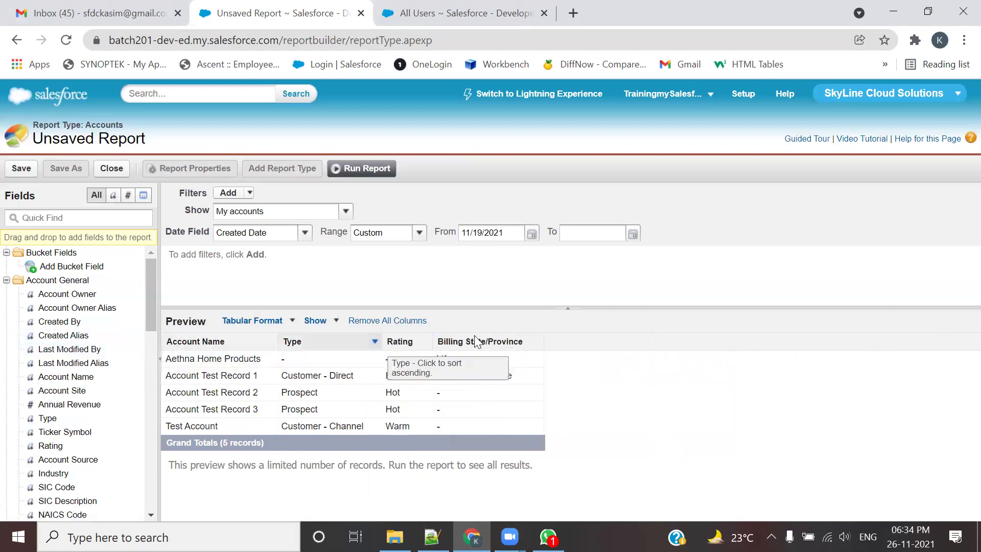
drag(488, 342, 102, 336)
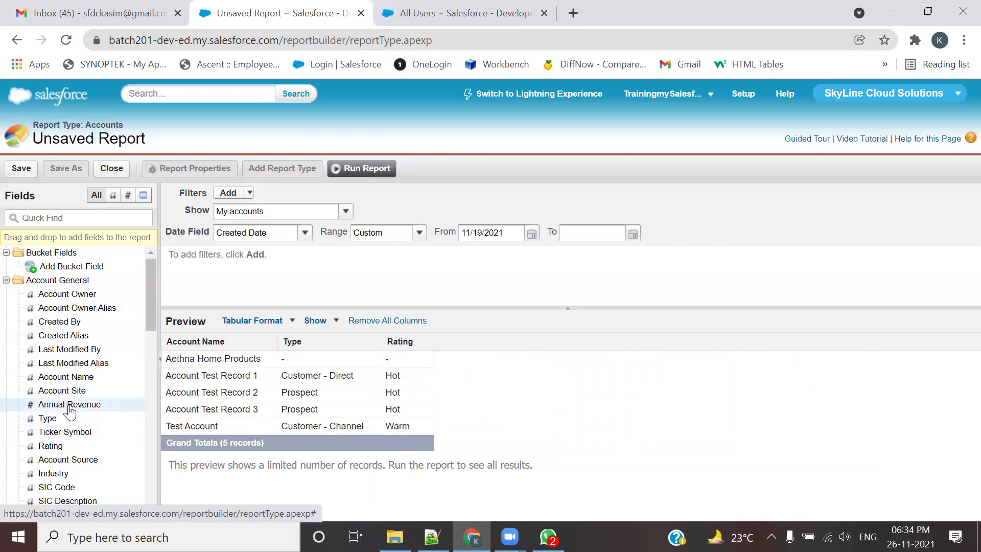
Step: Add the Annual Revenue, Industry and Ownership fields as columns after Rating
mouse_move(70, 407)
mouse_down()
mouse_move(82, 426)
mouse_move(197, 443)
mouse_move(323, 376)
mouse_move(445, 334)
mouse_up()
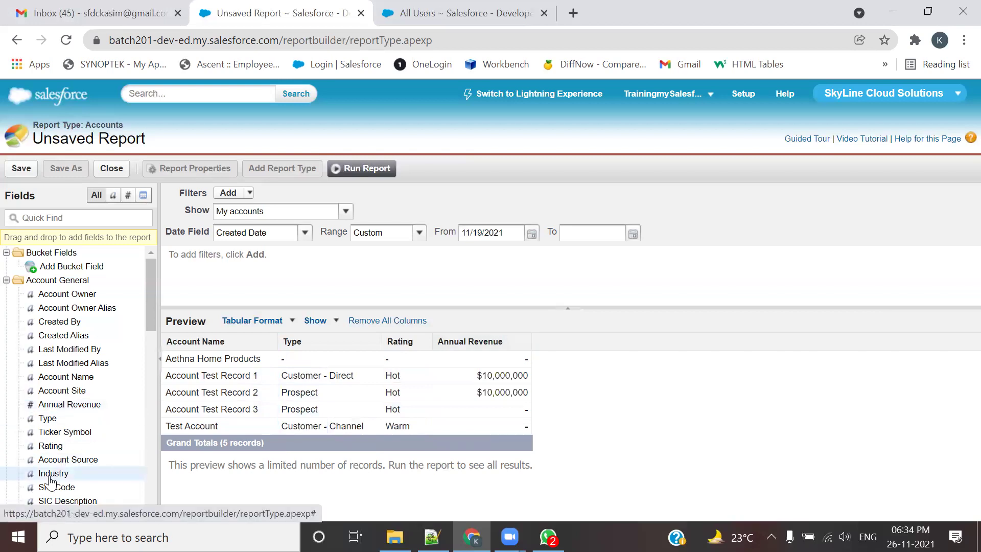
scroll(49, 481, down, 3)
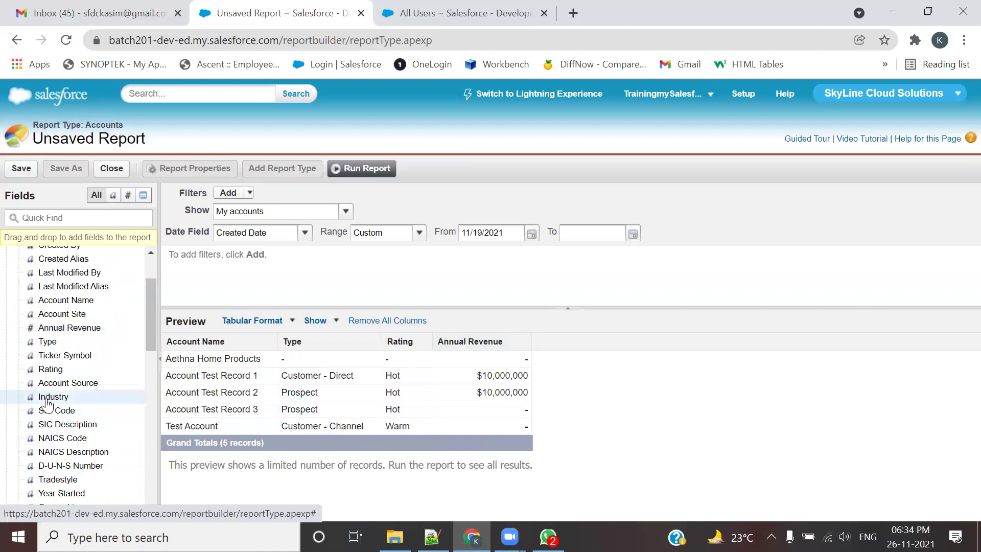
mouse_move(46, 404)
mouse_down()
mouse_move(294, 397)
mouse_move(57, 403)
mouse_up()
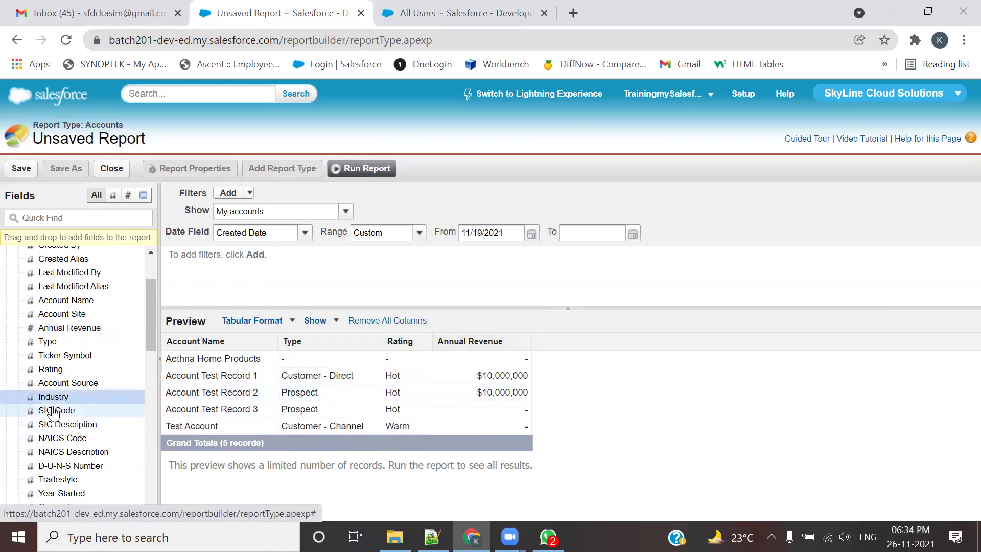
double_click(57, 404)
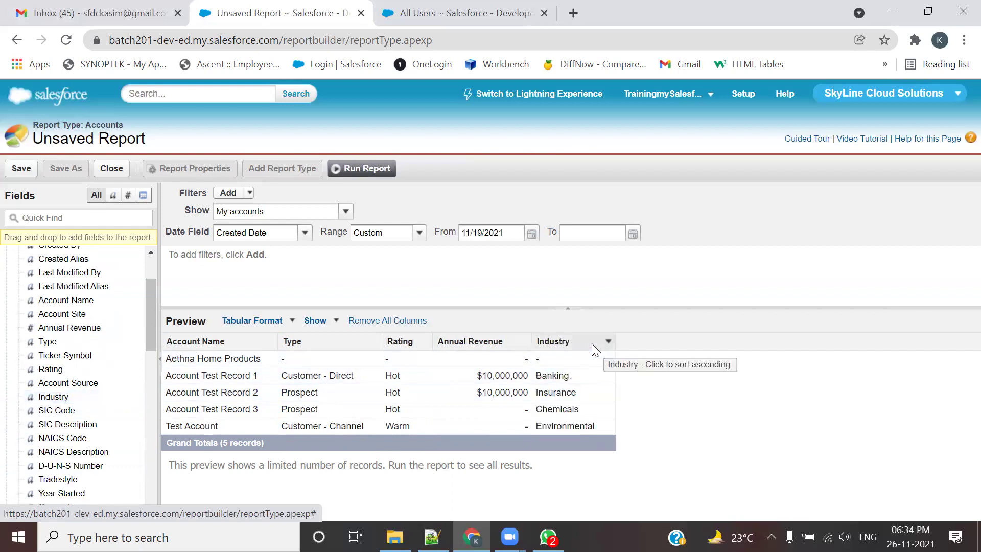
scroll(153, 439, down, 1)
double_click(57, 431)
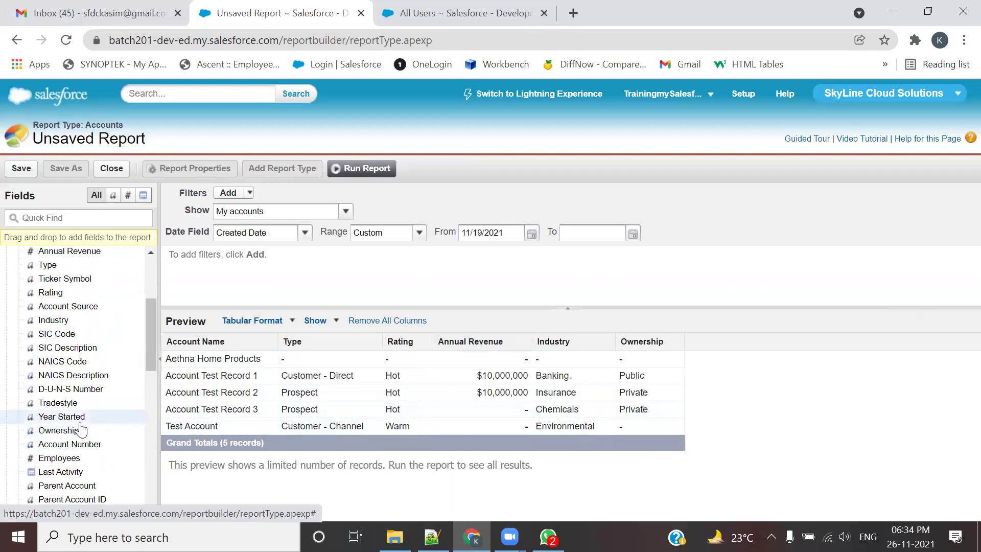
Step: Add the custom field Active right after Account Name and Customer Priority as the last column
scroll(71, 434, down, 1)
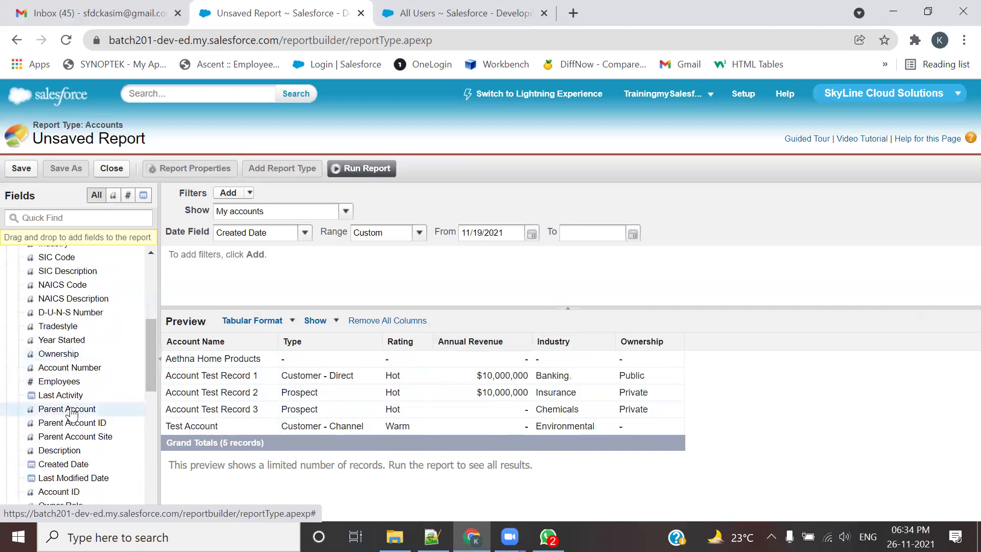
scroll(66, 427, down, 1)
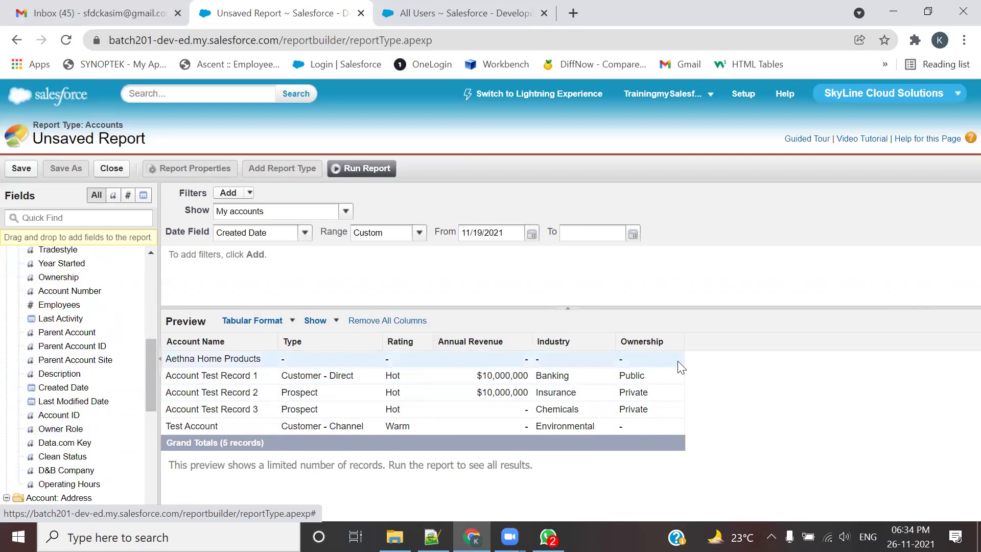
scroll(121, 355, down, 3)
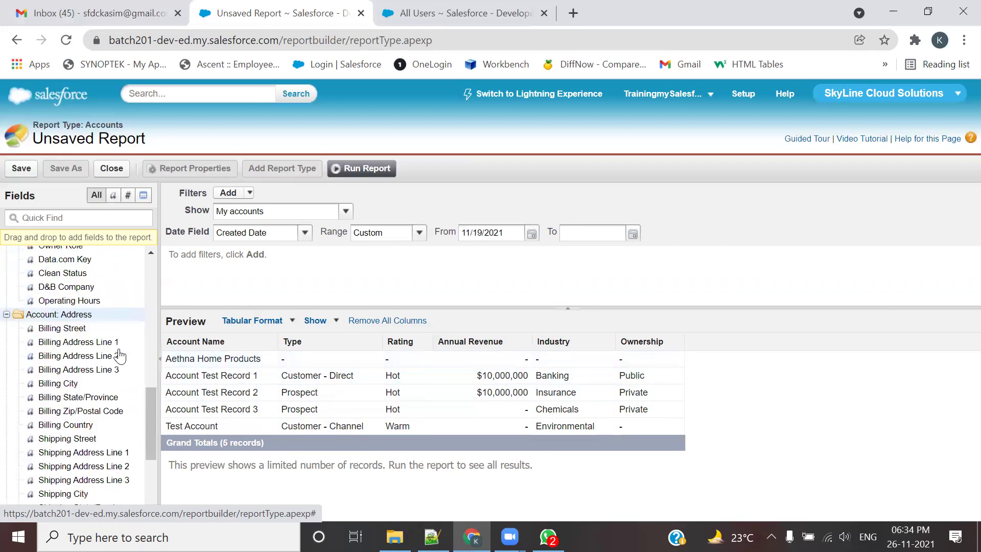
scroll(119, 352, down, 1)
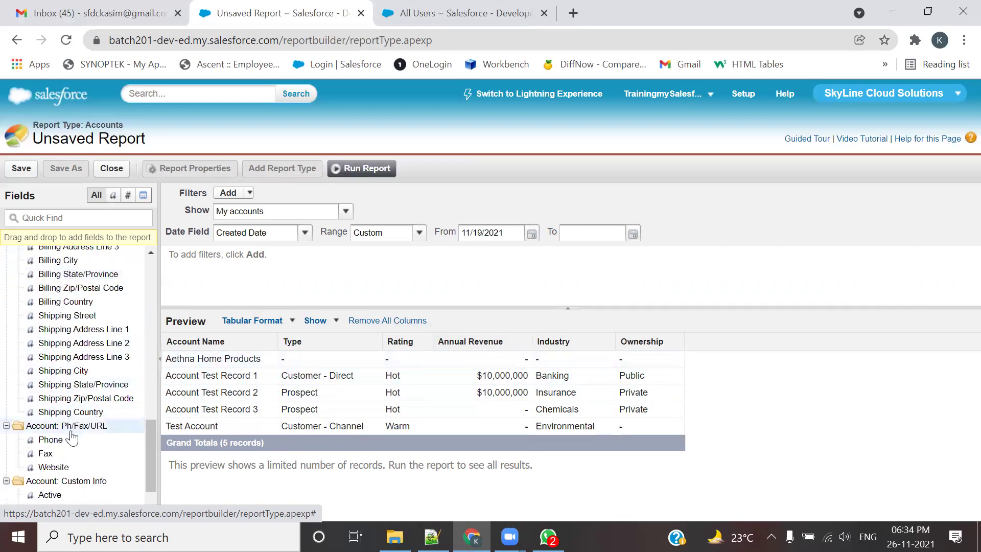
scroll(51, 444, down, 1)
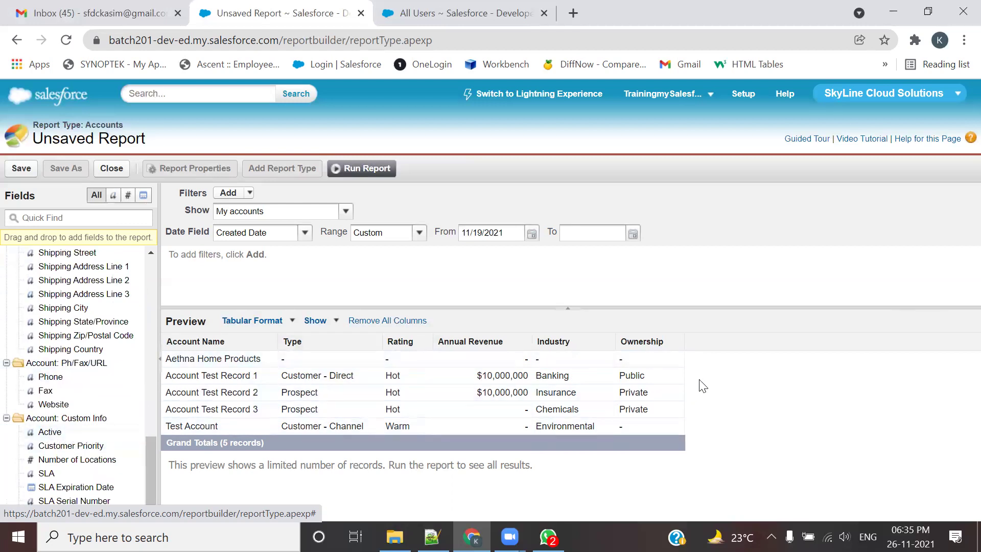
mouse_move(50, 432)
mouse_down()
mouse_move(192, 427)
mouse_move(283, 364)
mouse_move(309, 360)
mouse_move(337, 370)
mouse_move(682, 380)
mouse_move(321, 387)
mouse_up()
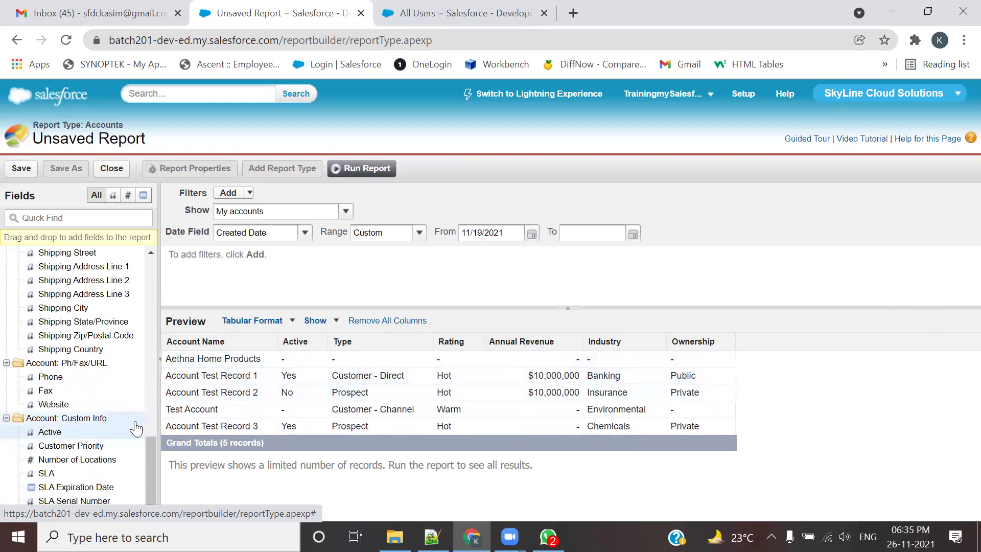
double_click(76, 447)
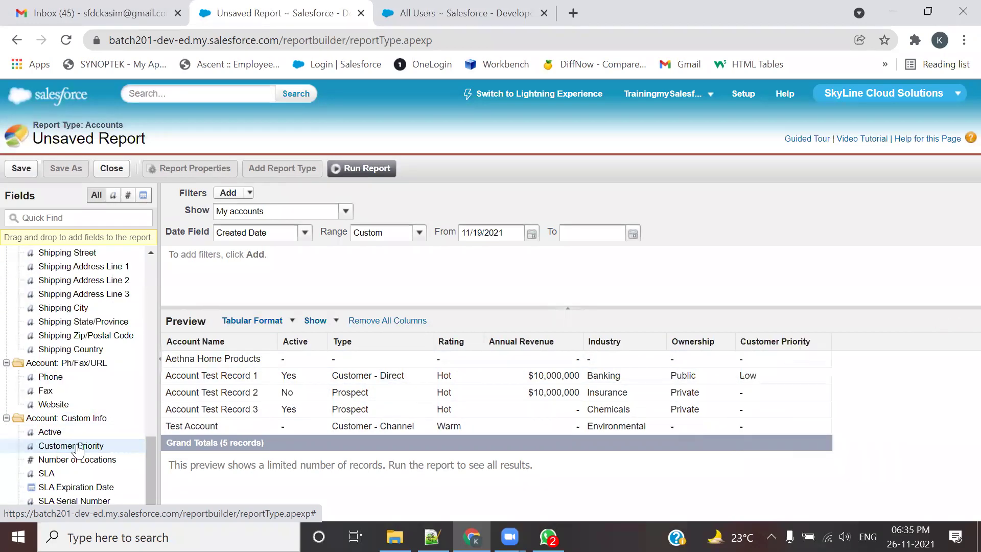
Step: Append the Phone, Fax and Website fields as columns at the end of the report
double_click(77, 377)
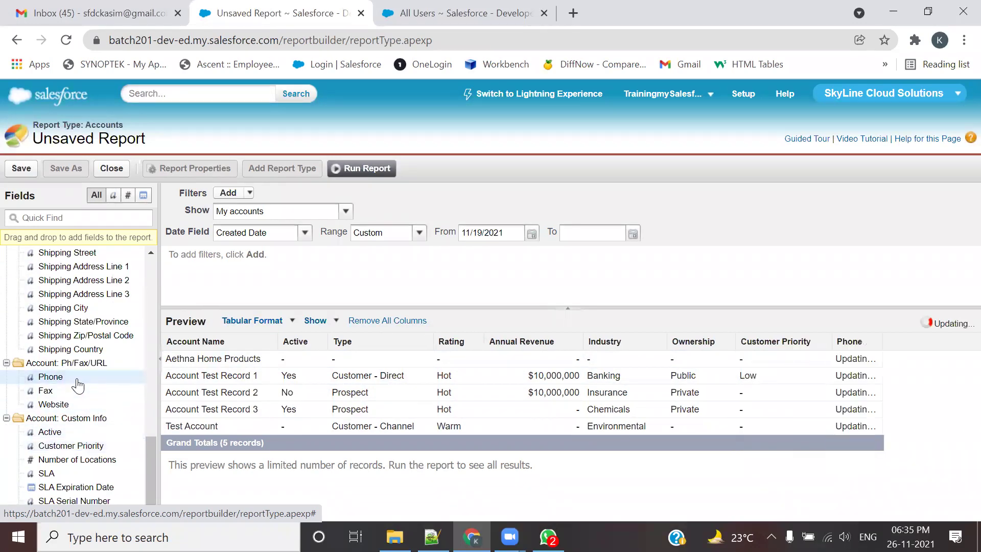
double_click(46, 390)
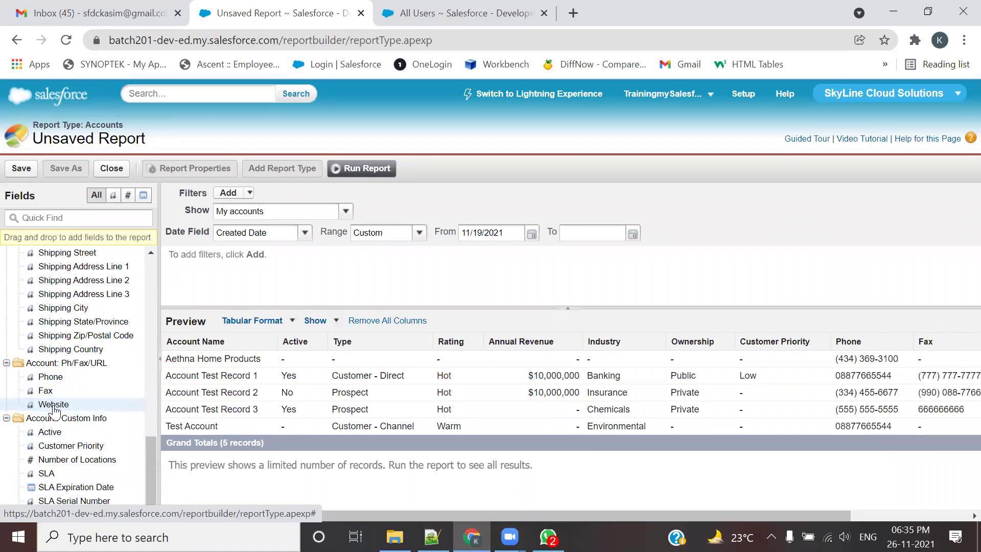
scroll(885, 513, right, 3)
scroll(894, 507, left, 3)
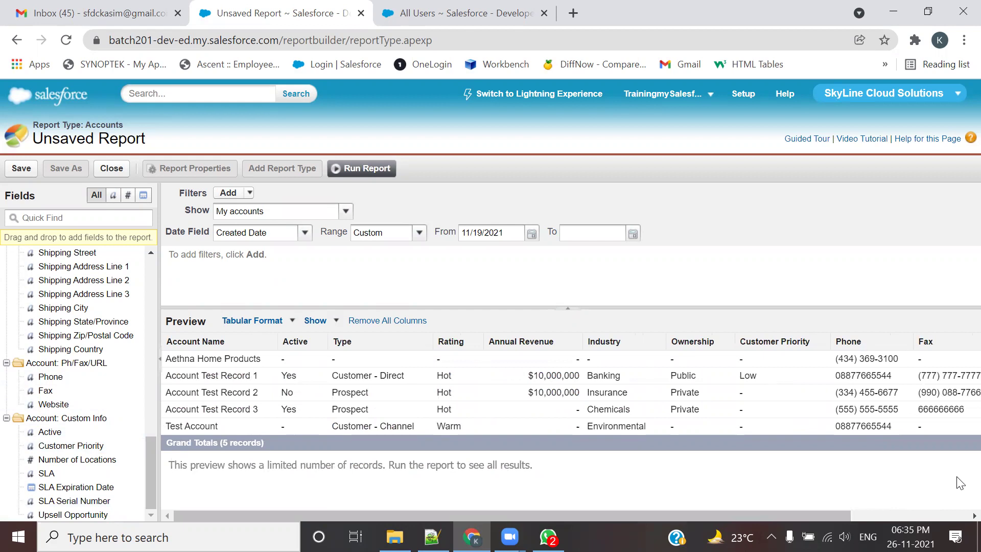
Step: Remove the Website column from the report preview
scroll(891, 513, right, 3)
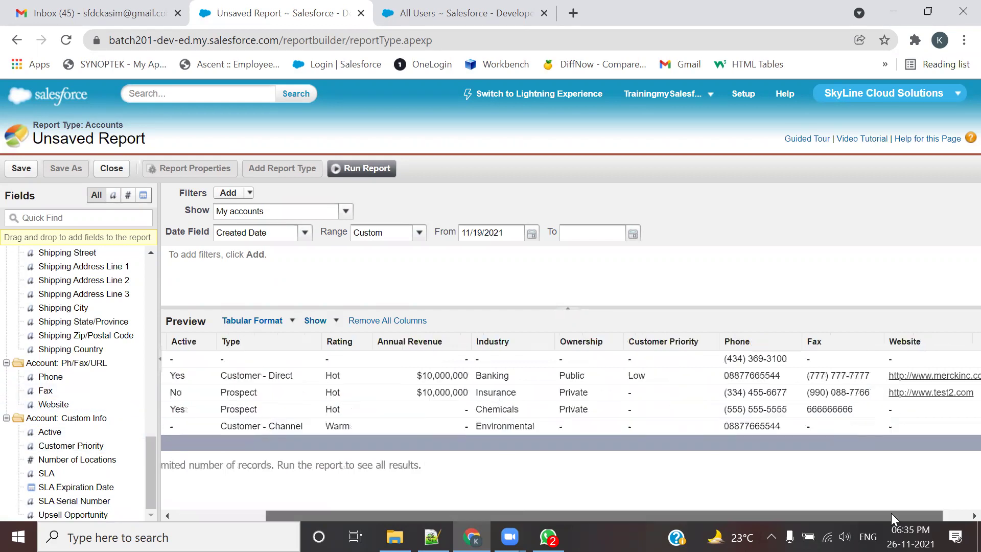
scroll(891, 513, right, 1)
drag(911, 345, 58, 379)
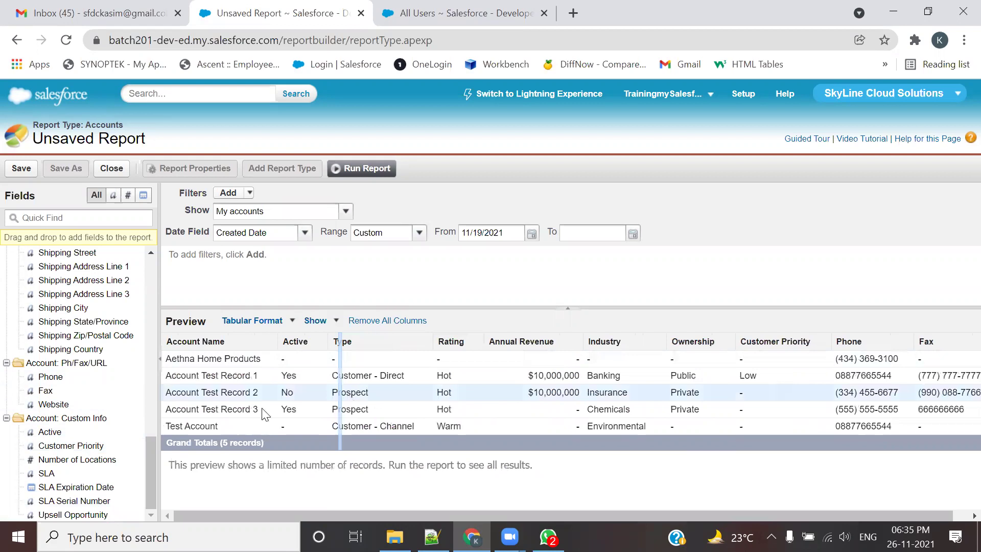
Step: Open the All Accounts list view in the other Salesforce browser tab to check its record count
click(416, 7)
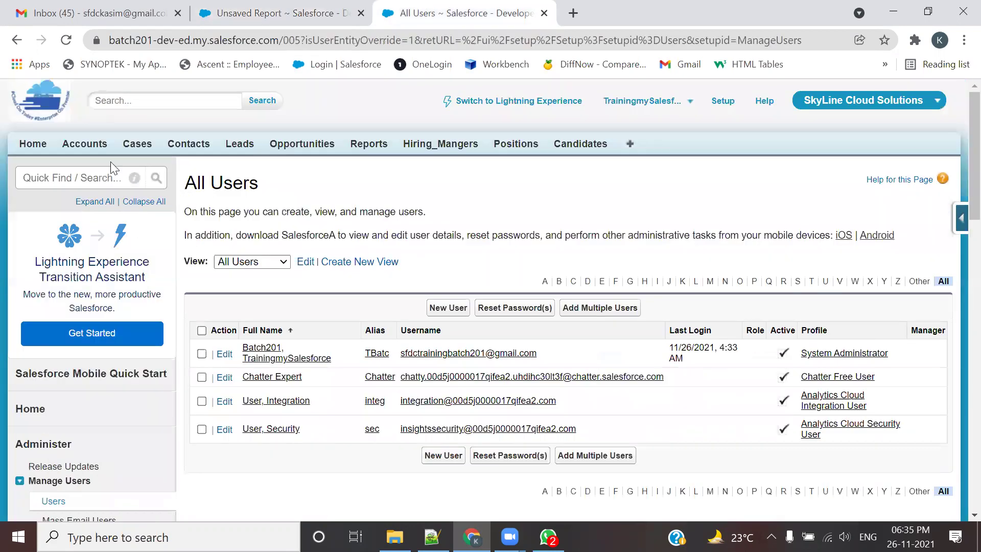
click(97, 148)
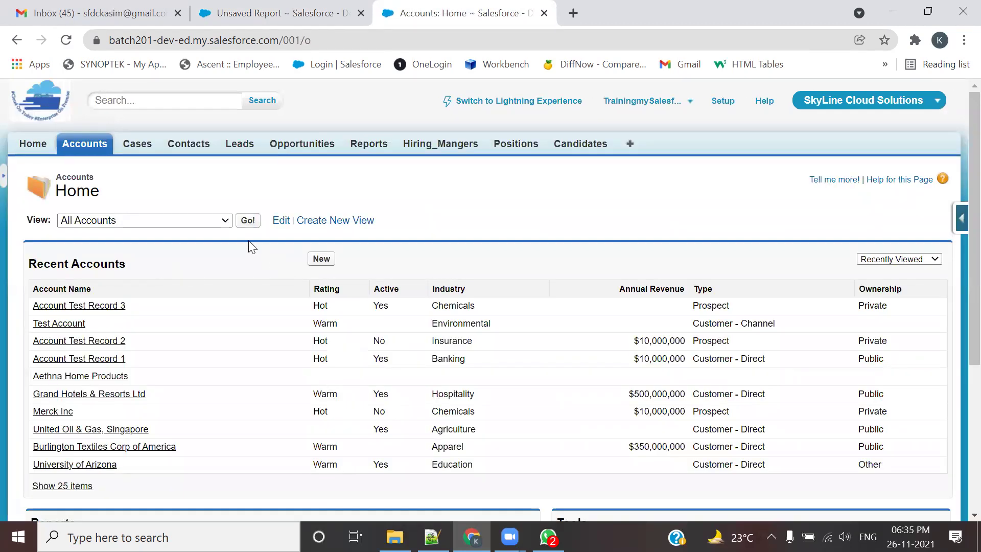
click(247, 221)
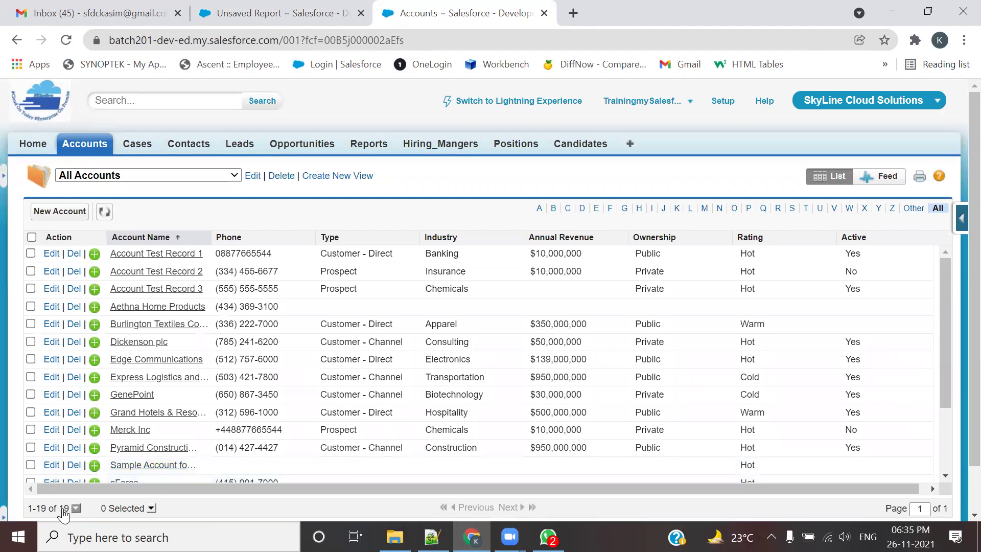
Step: Back in the unsaved report, set the filter to show All accounts and the Created Date range to All Time
click(196, 23)
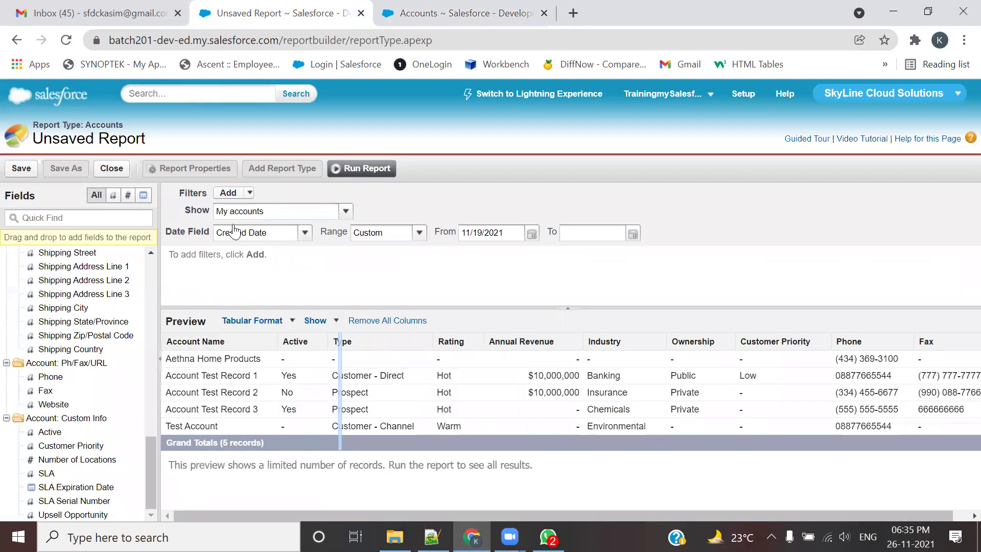
click(292, 213)
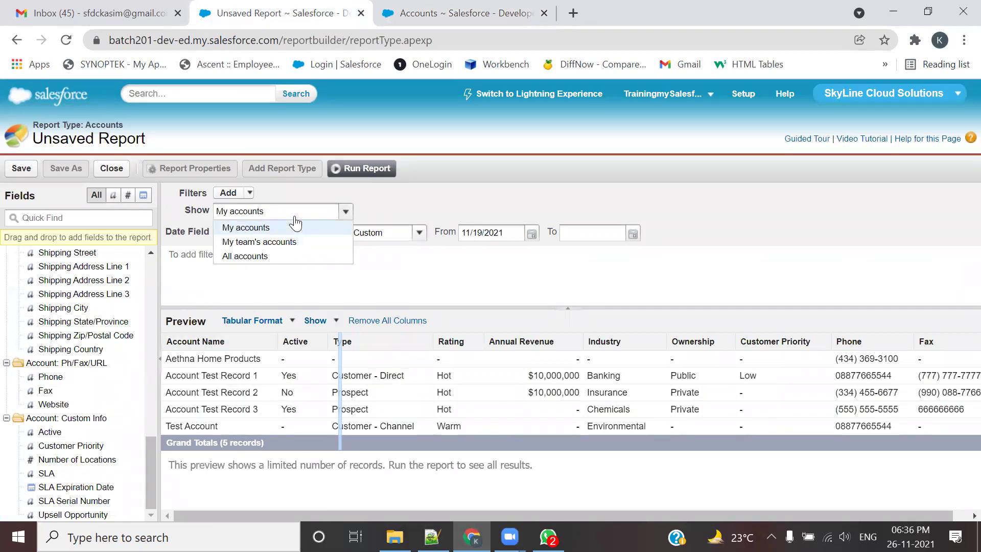
click(248, 258)
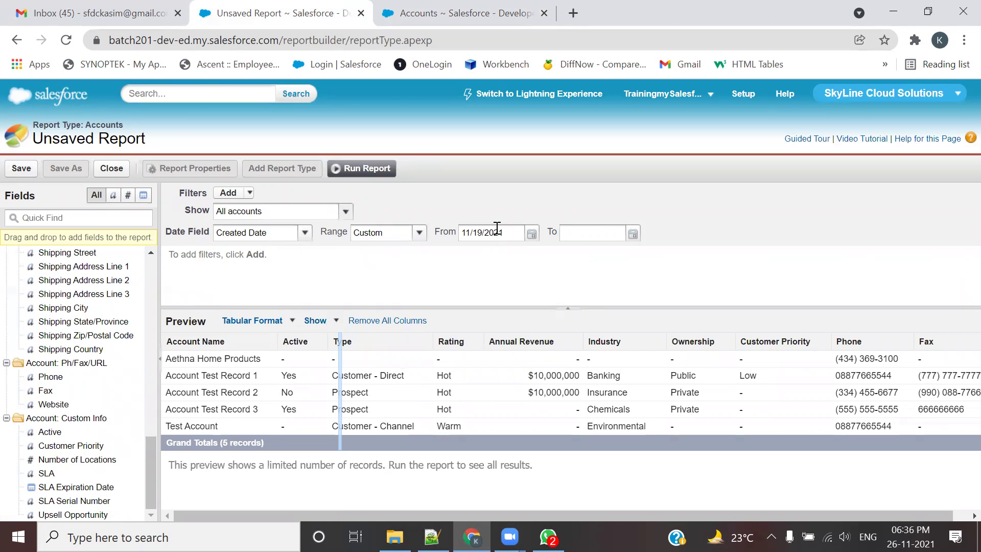
click(418, 232)
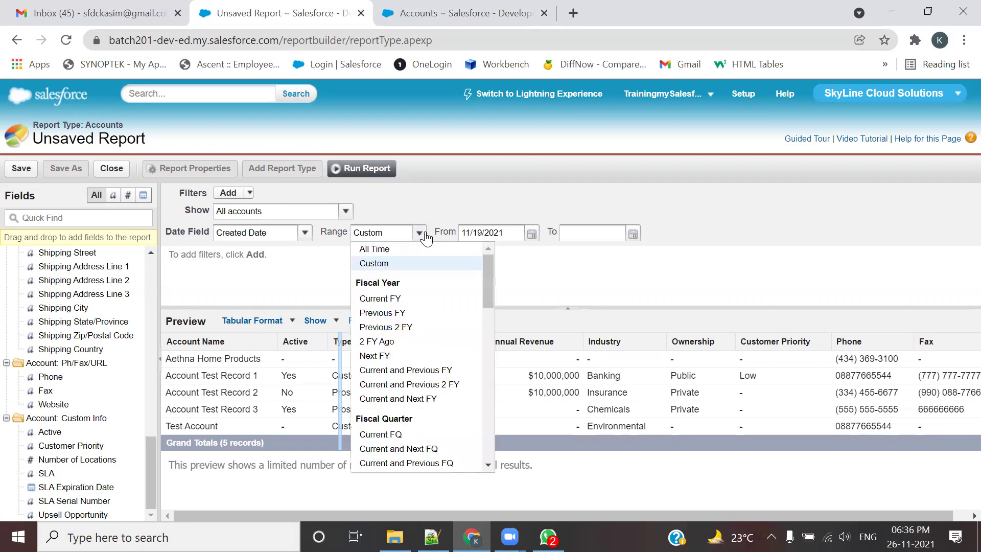
click(376, 250)
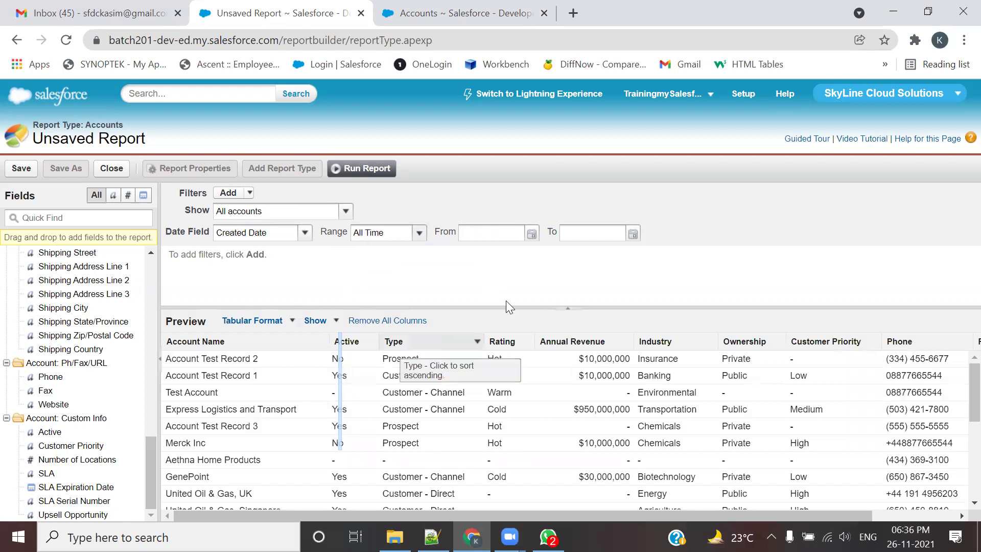
Step: Compare the record total at the end of the report preview with the Accounts list view
scroll(958, 390, down, 3)
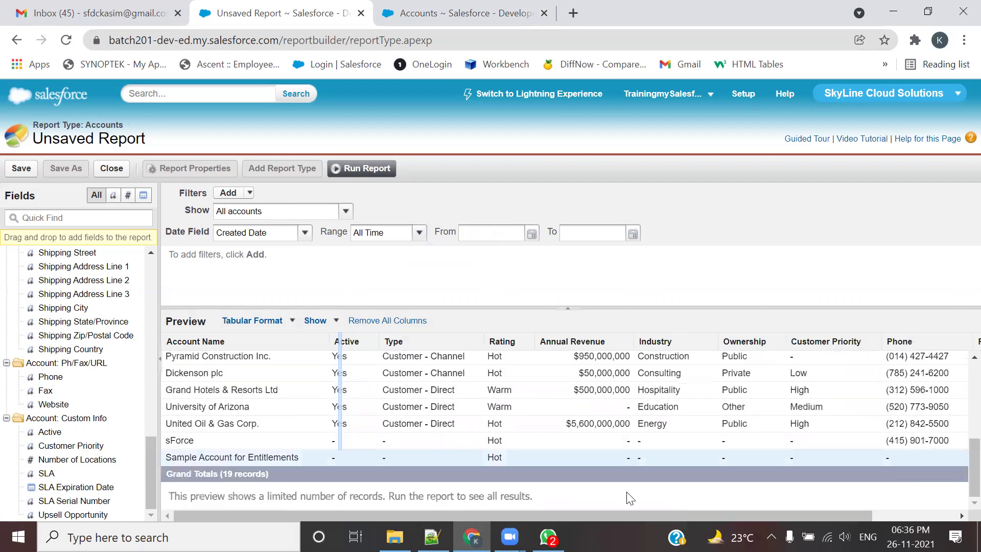
click(443, 7)
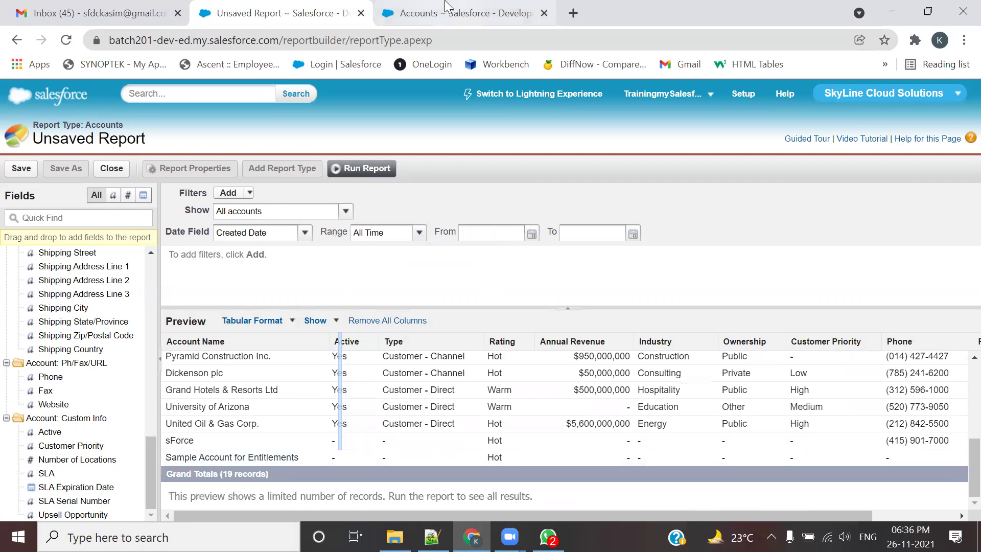
click(265, 13)
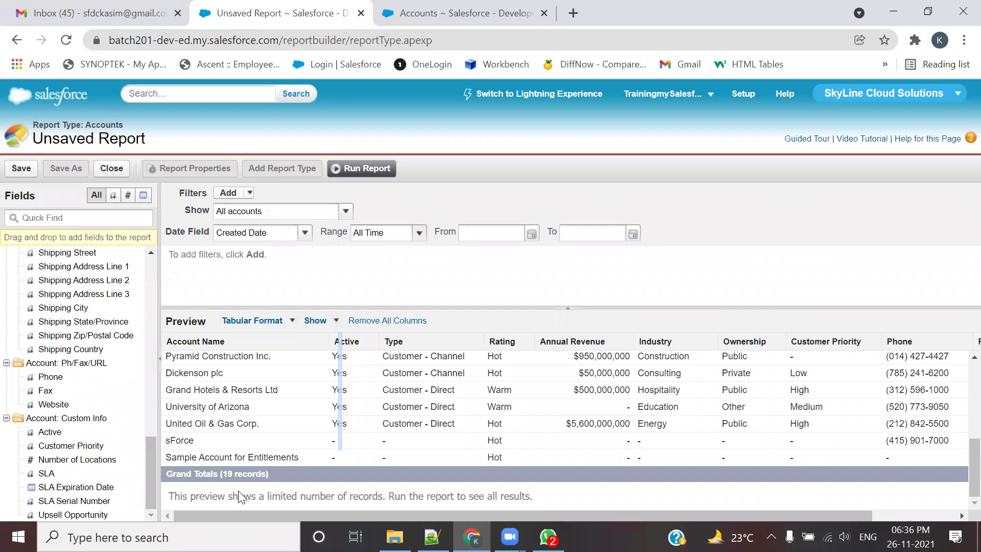
Step: Run the report and review the resulting account rows down to the grand totals
click(368, 171)
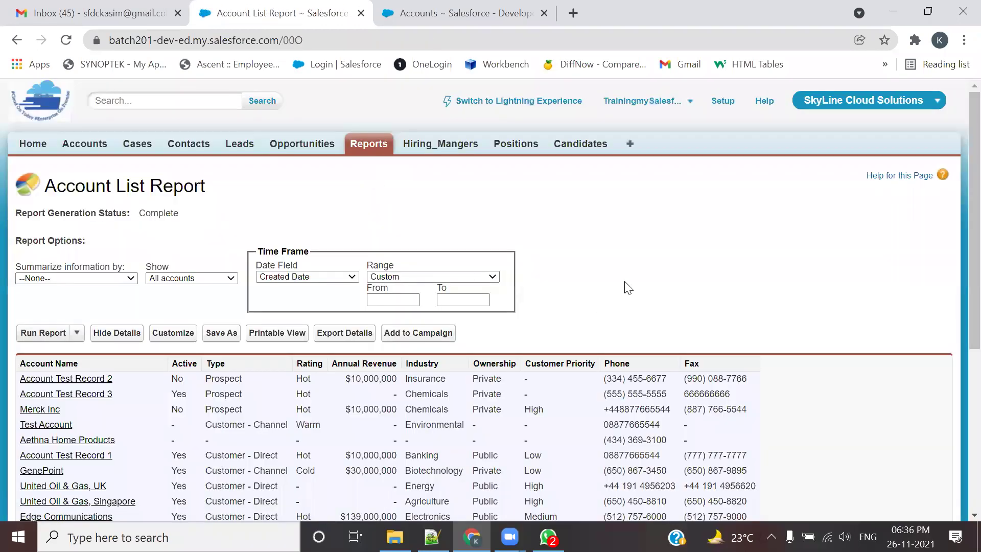
scroll(629, 287, down, 1)
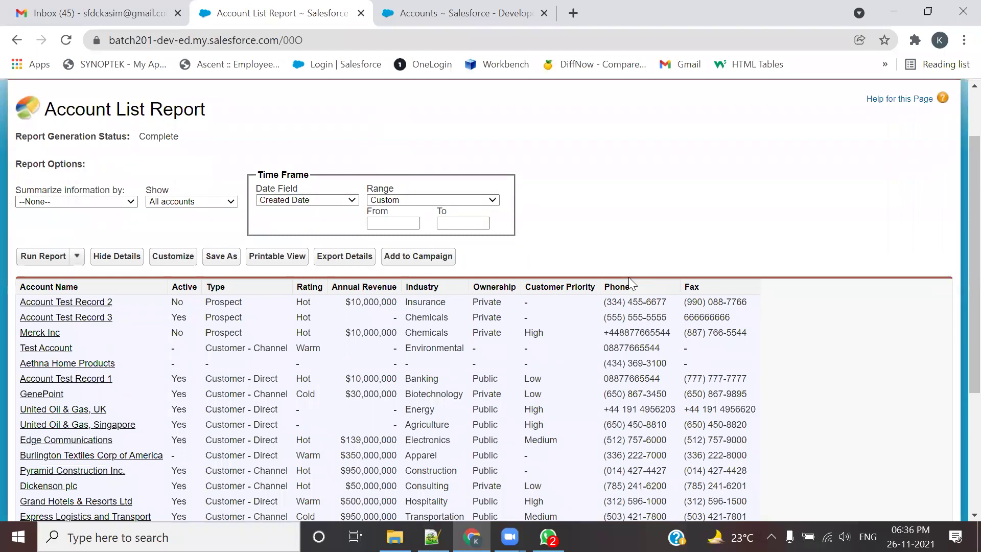
scroll(629, 277, down, 3)
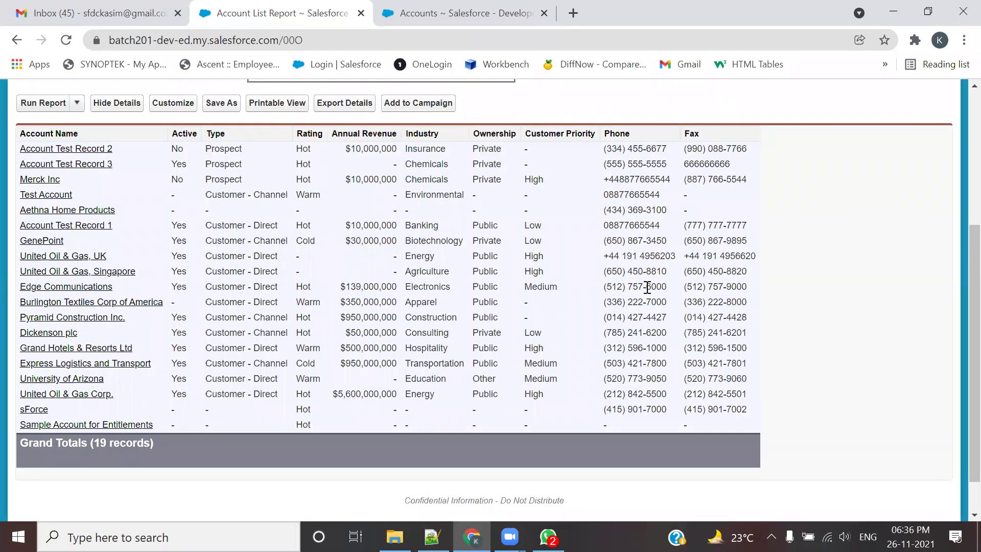
Step: Reopen the account report for customizing and add the Website field as its last column
scroll(648, 287, up, 1)
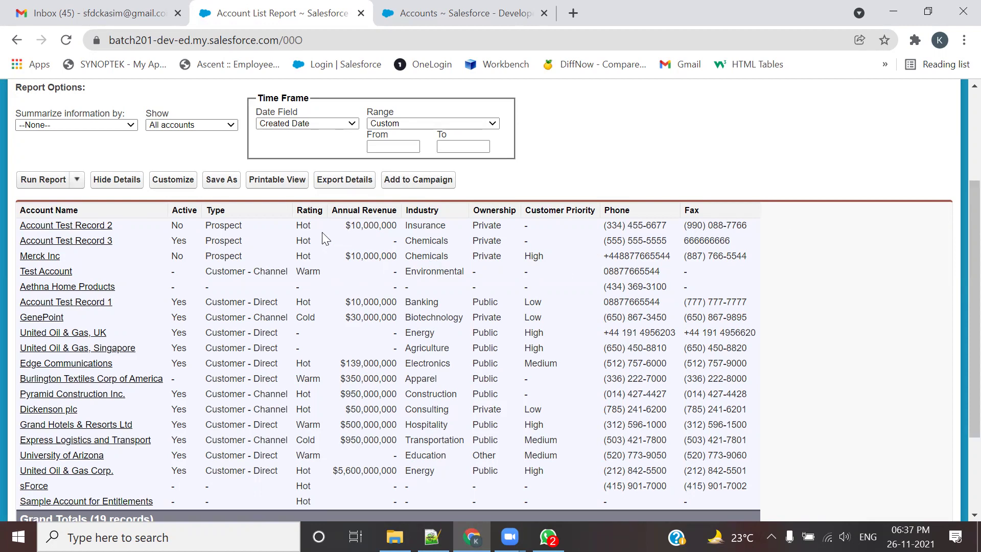
click(179, 184)
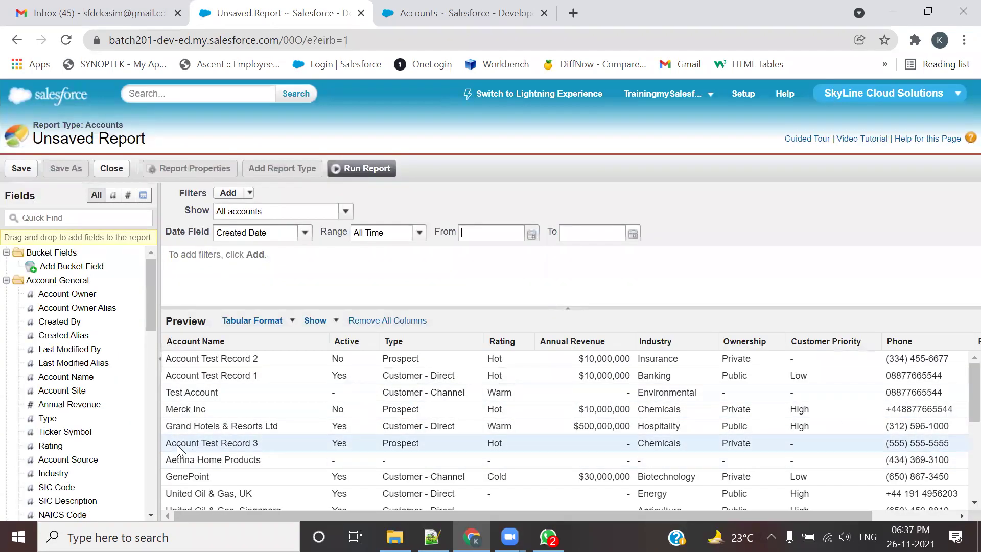
scroll(81, 408, down, 8)
scroll(85, 416, down, 4)
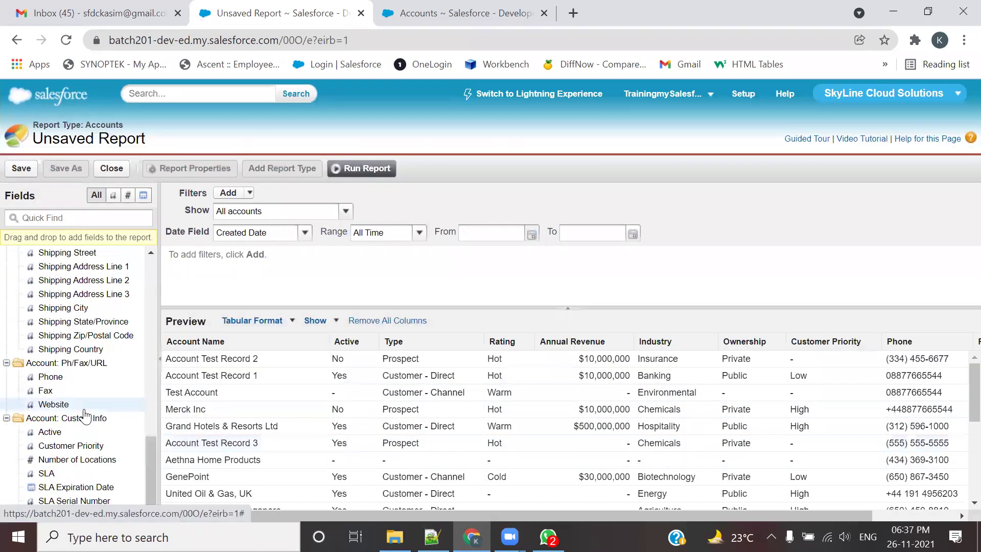
double_click(60, 408)
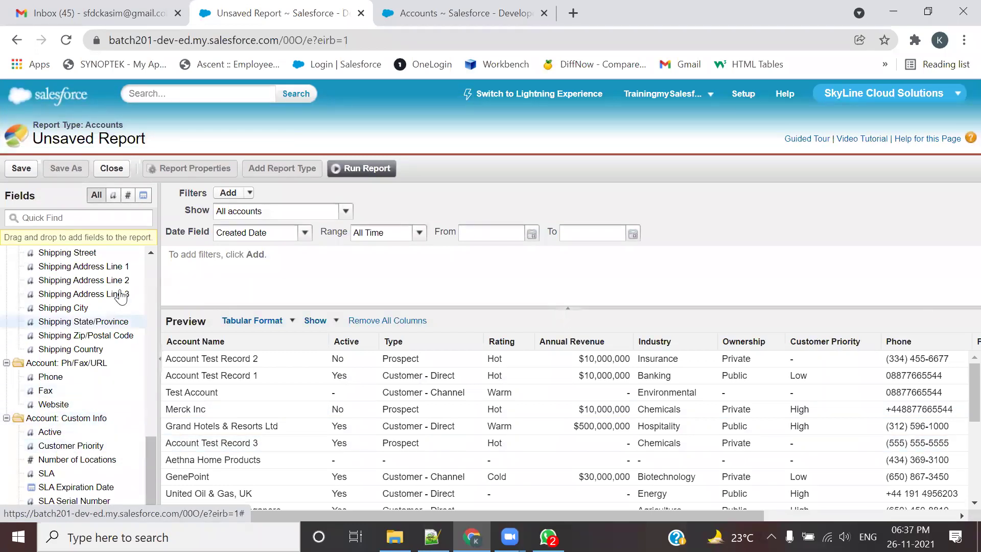
Step: Run the customized report and review the account rows, including the Website column, down to the grand totals
click(357, 168)
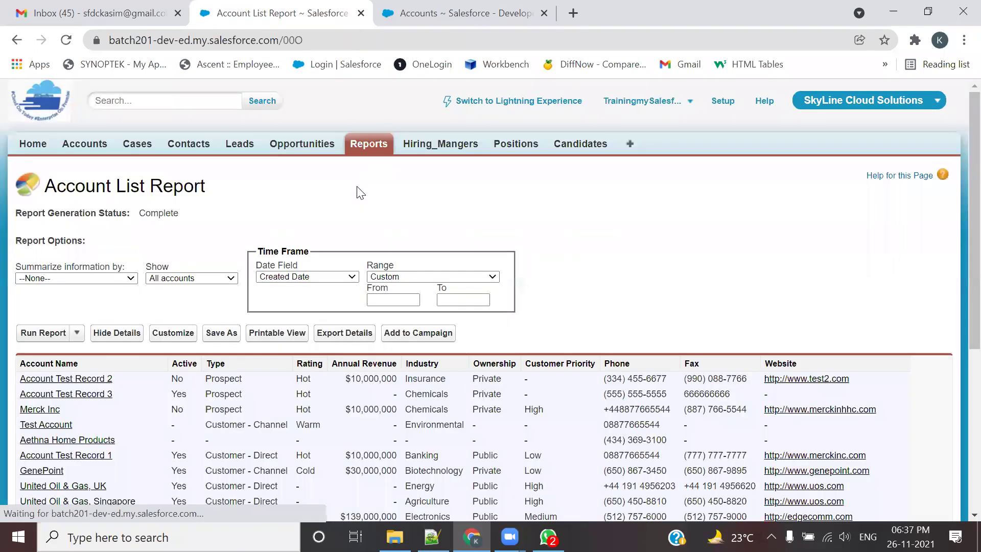
scroll(828, 331, down, 2)
scroll(827, 331, down, 3)
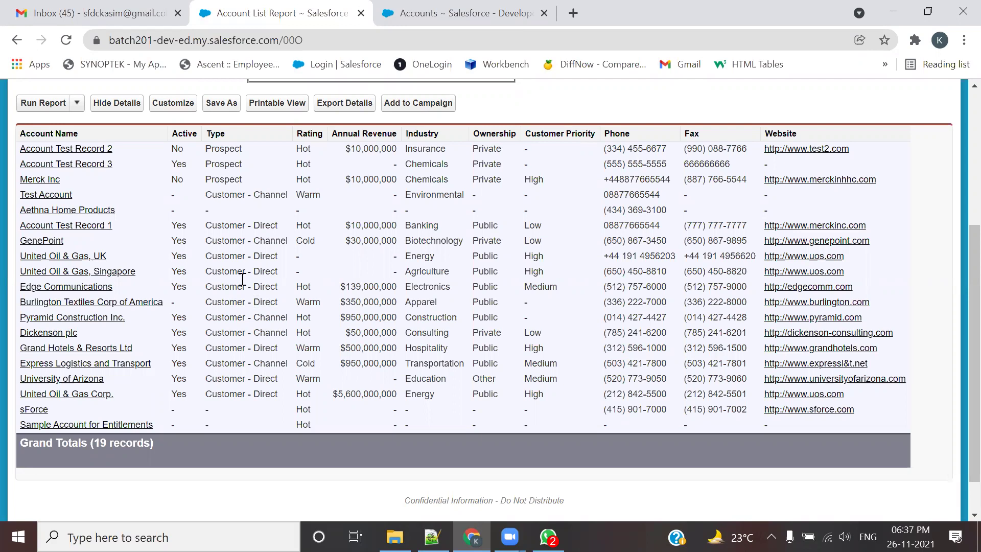
Step: Begin saving the report as a new one with the report name Tabular:Usecase1 and unique name Tabular_Usecase1
click(223, 106)
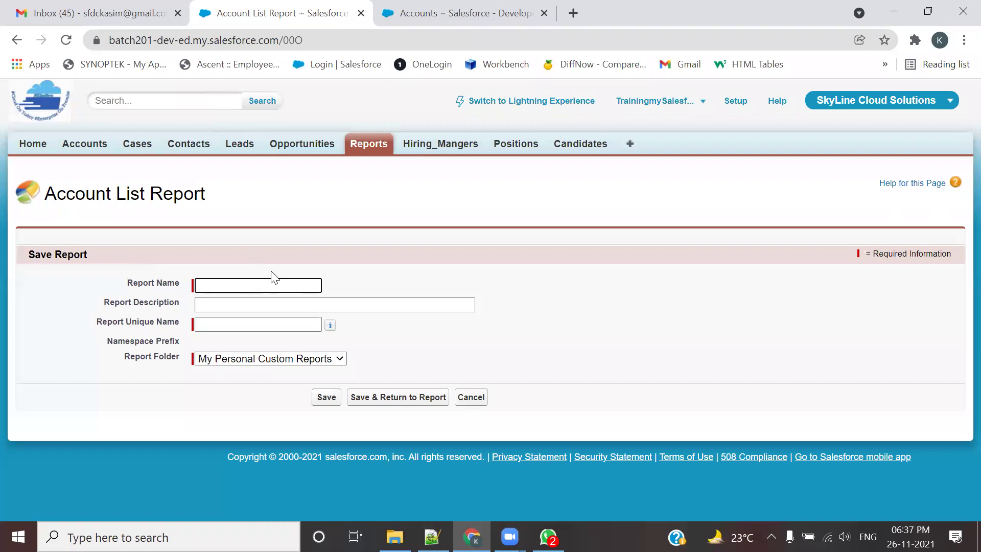
click(272, 285)
text(Tabular:Usecase1)
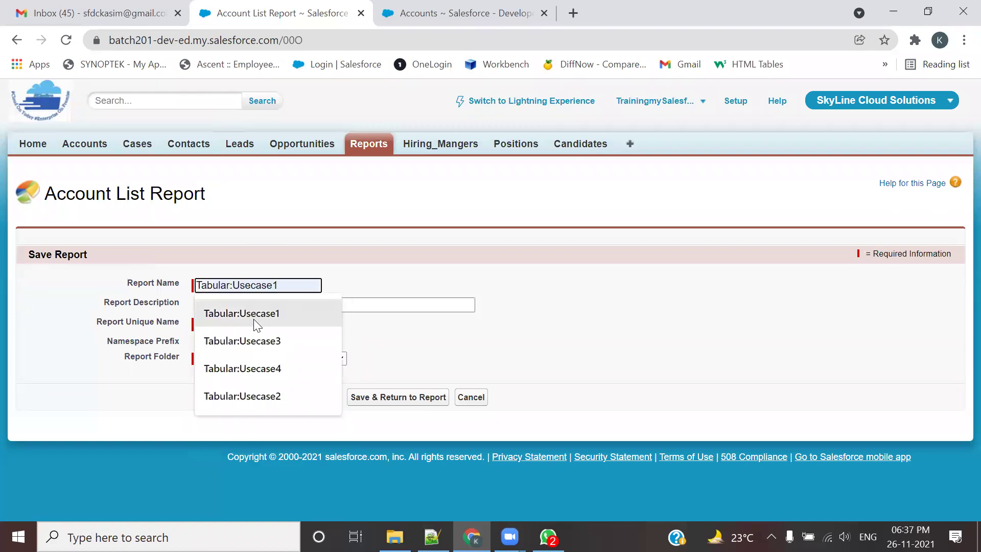
click(252, 335)
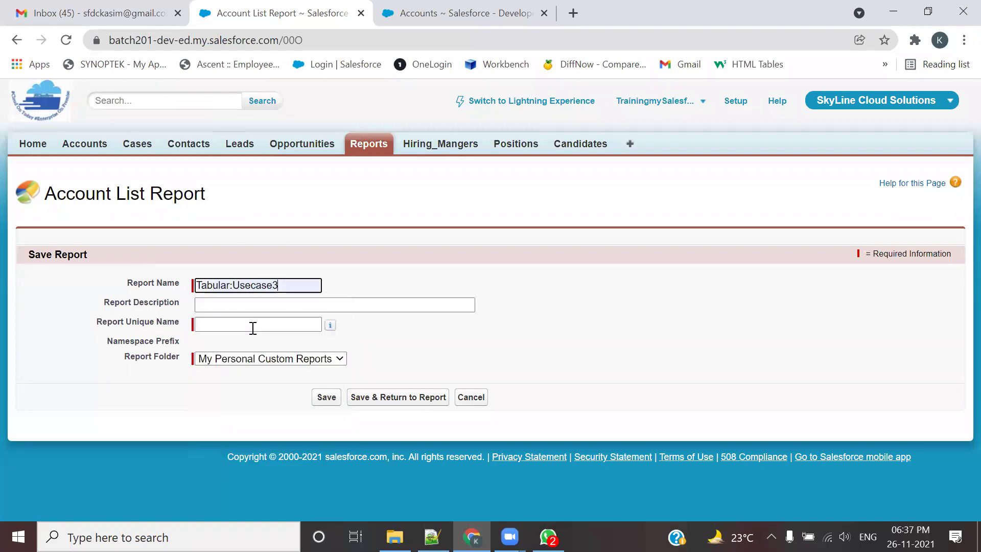
key(Down)
click(282, 298)
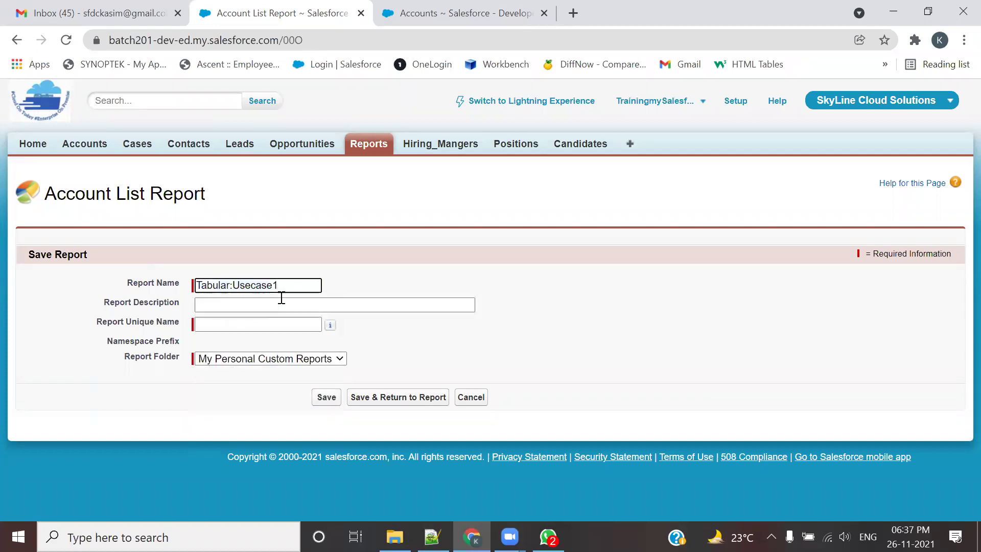
click(260, 307)
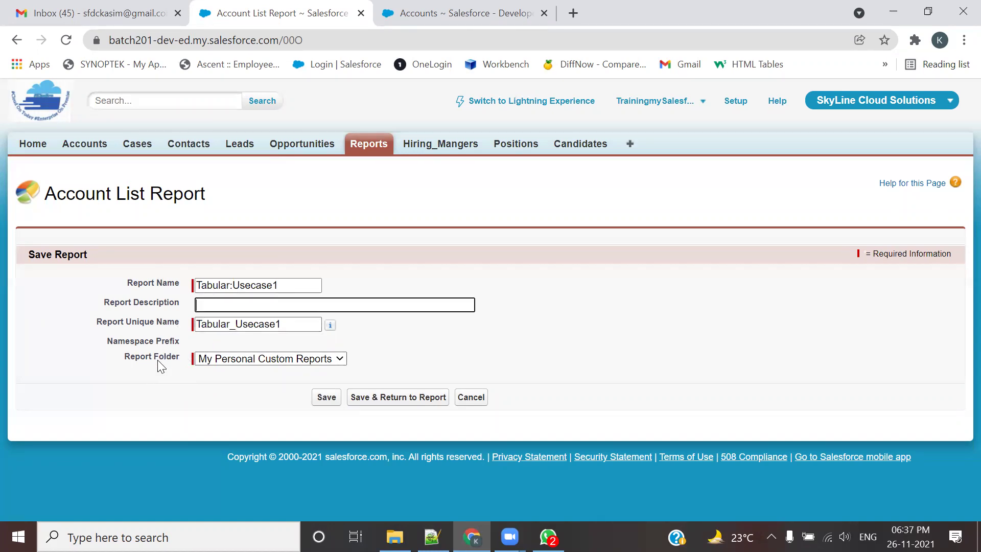
Step: Save the report in the SkyLine folder and open Tabular:Usecase1 from the reports list
click(258, 358)
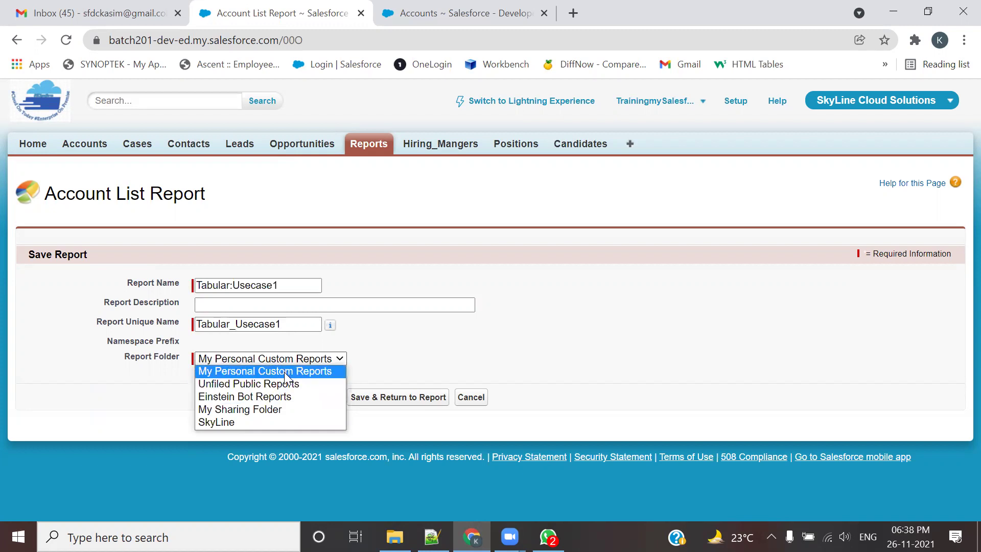
click(221, 422)
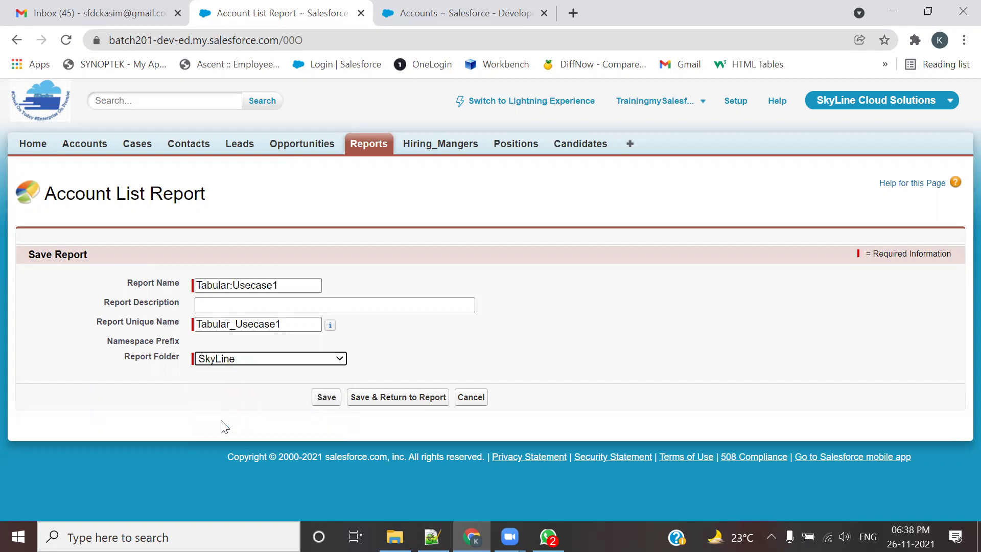
click(316, 399)
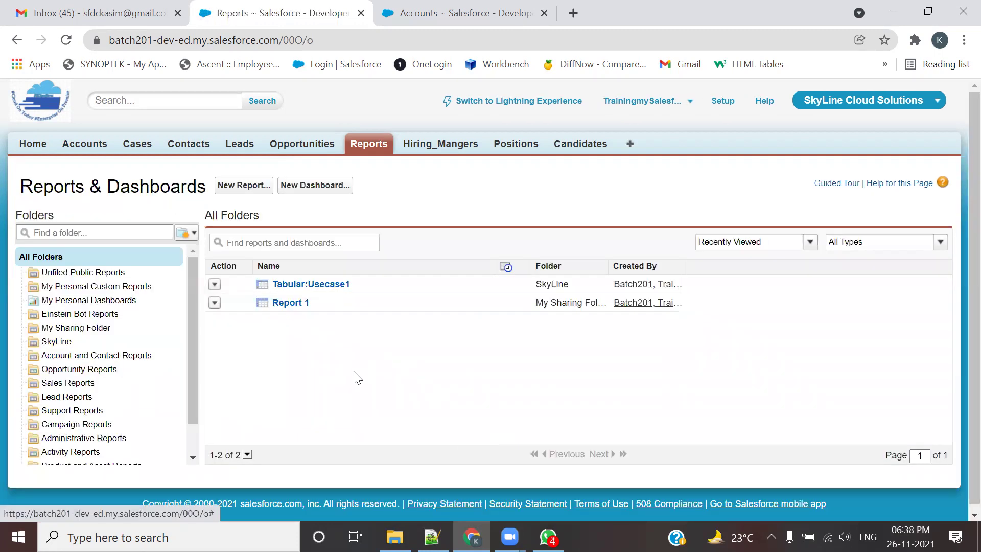
click(296, 284)
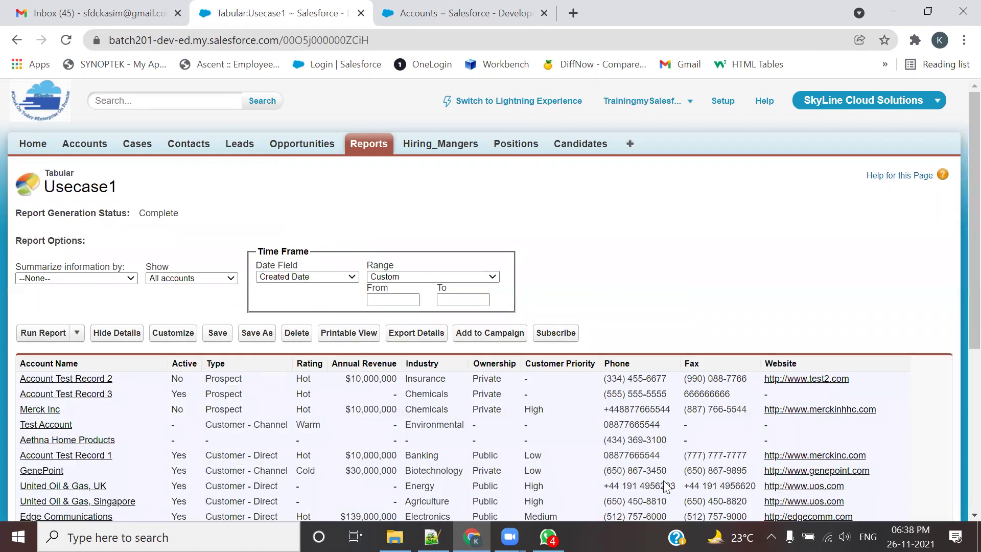
scroll(616, 318, down, 3)
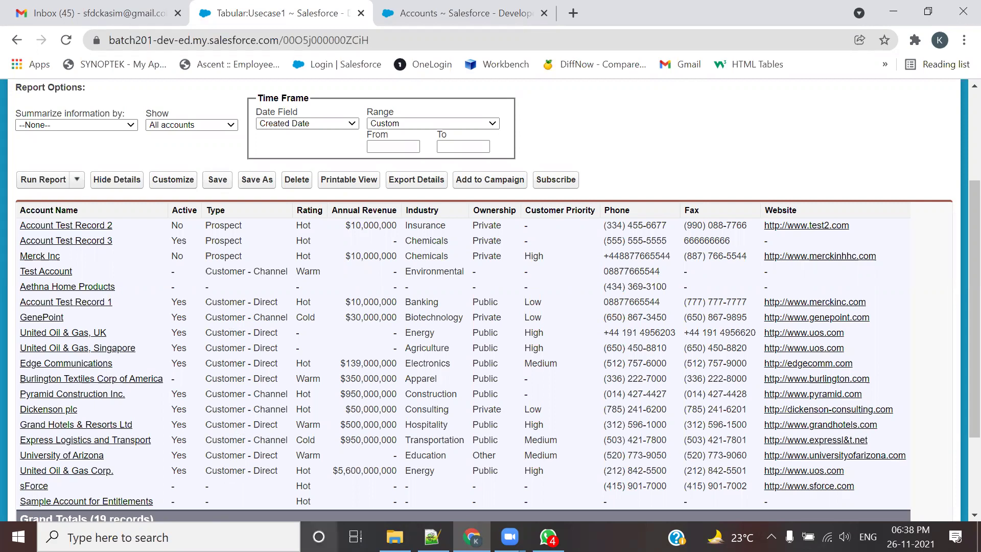
Step: Switch to the 201-Admin.txt notes in Notepad++ and review the list of four report types, including Summary, Joined and Matrix Reports
click(432, 537)
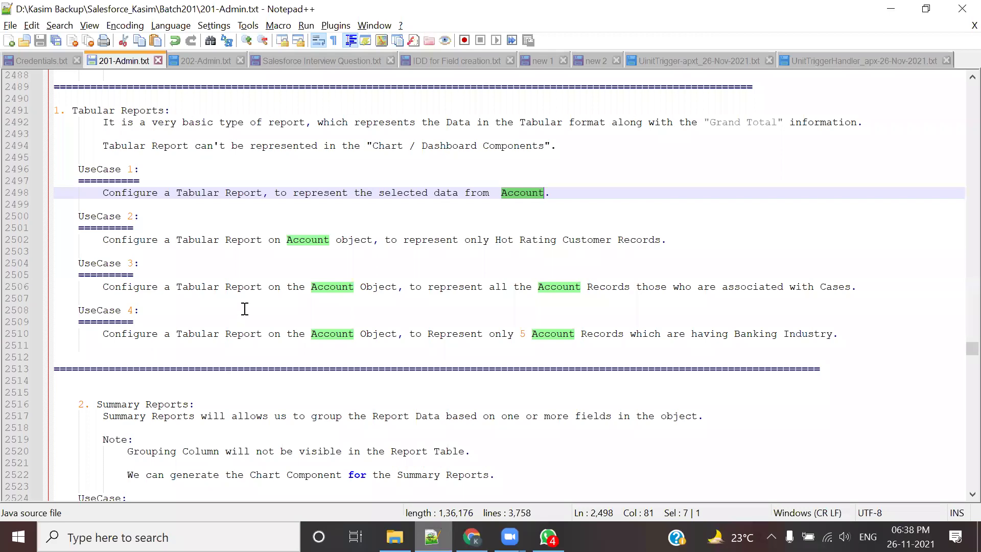
scroll(245, 309, up, 4)
drag(145, 180, 237, 181)
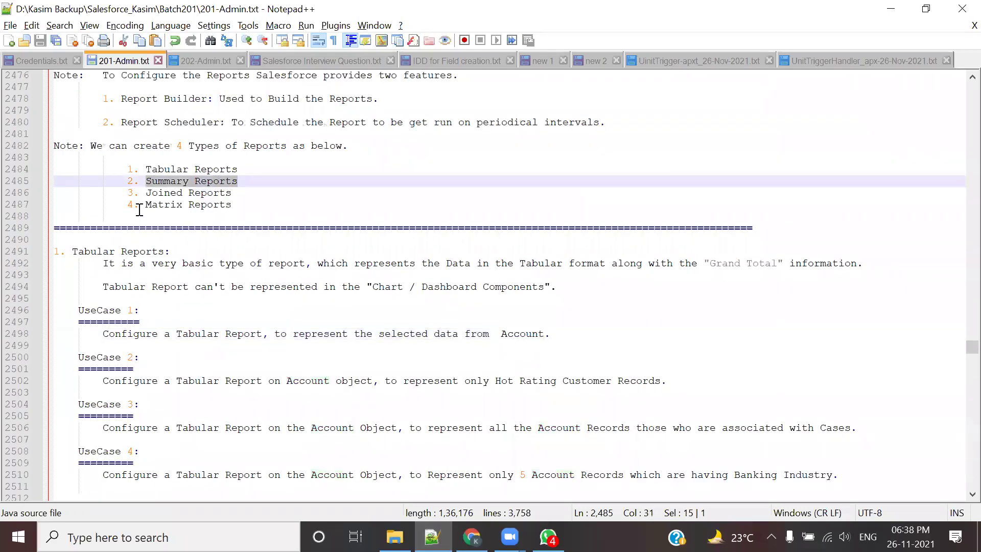
drag(139, 206, 241, 204)
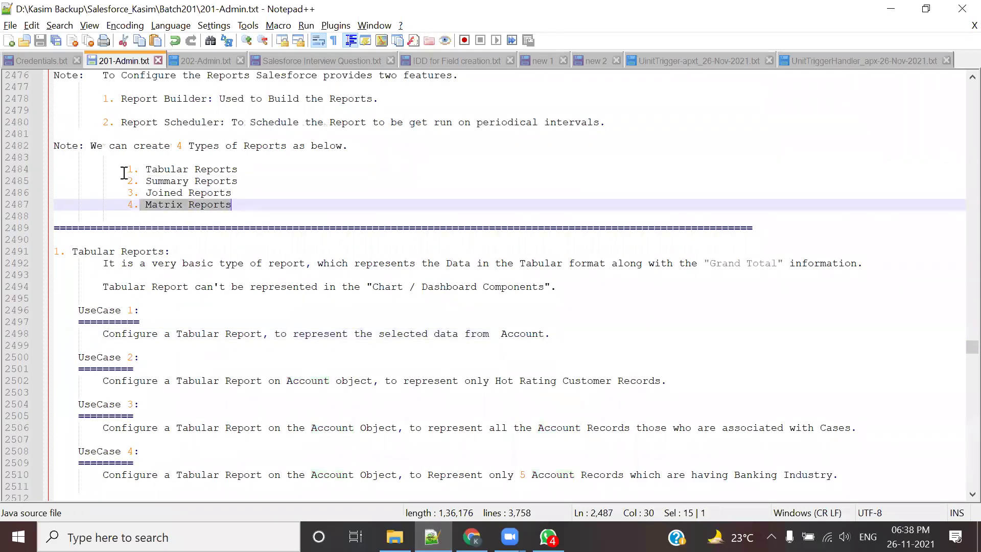
drag(239, 170, 249, 195)
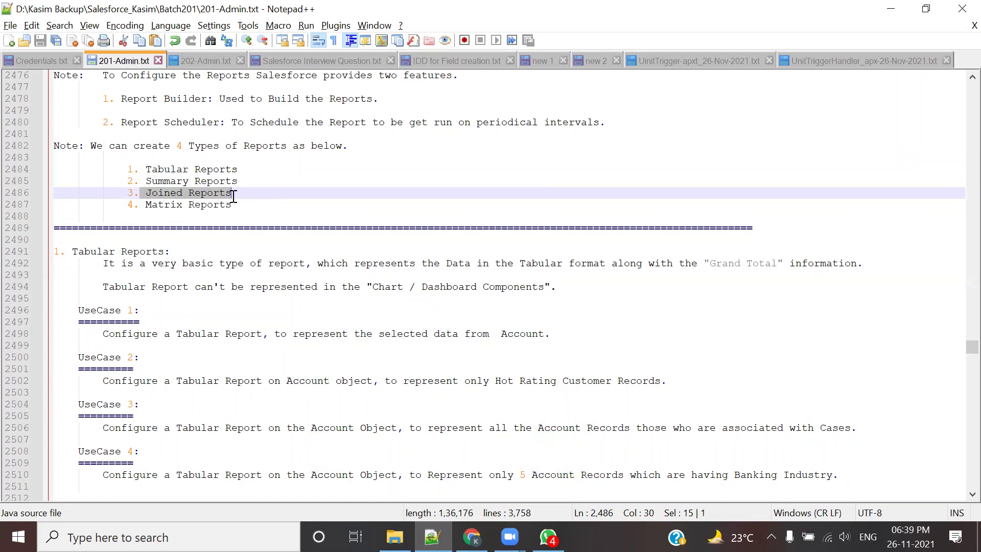
click(249, 193)
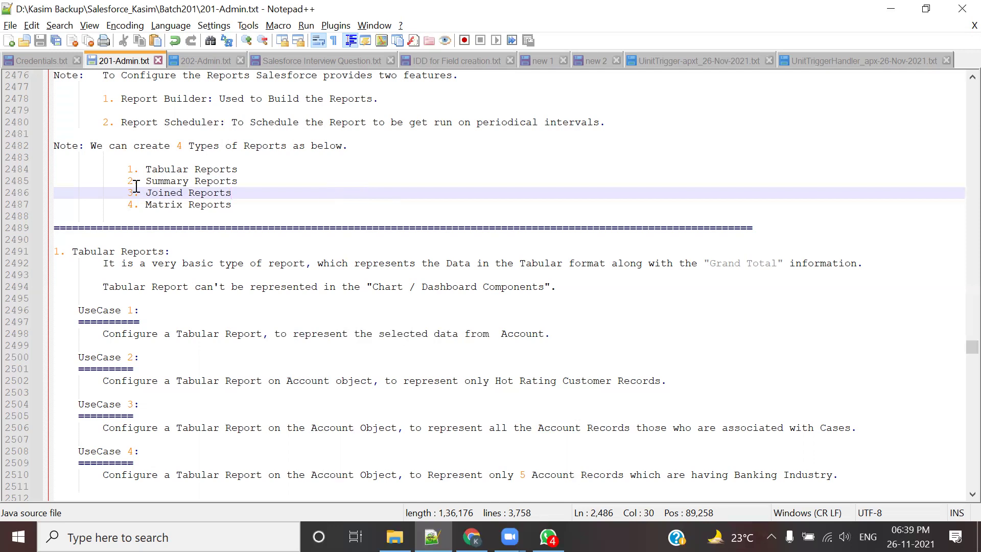
drag(135, 181, 239, 181)
drag(140, 205, 266, 206)
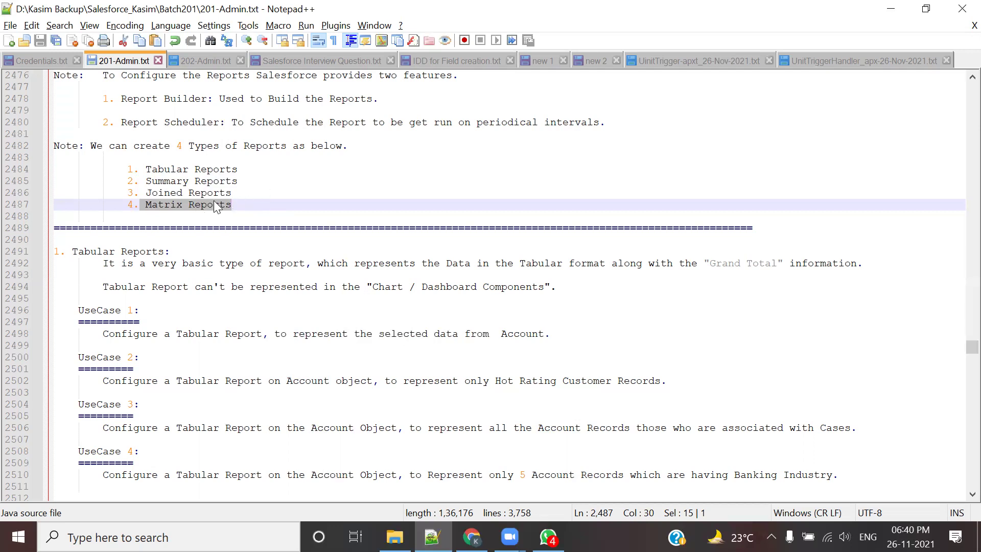
click(245, 206)
drag(245, 206, 144, 210)
Step: Switch back to Chrome, rerun the Tabular:Usecase1 report and check its grand totals
key(alt+Tab)
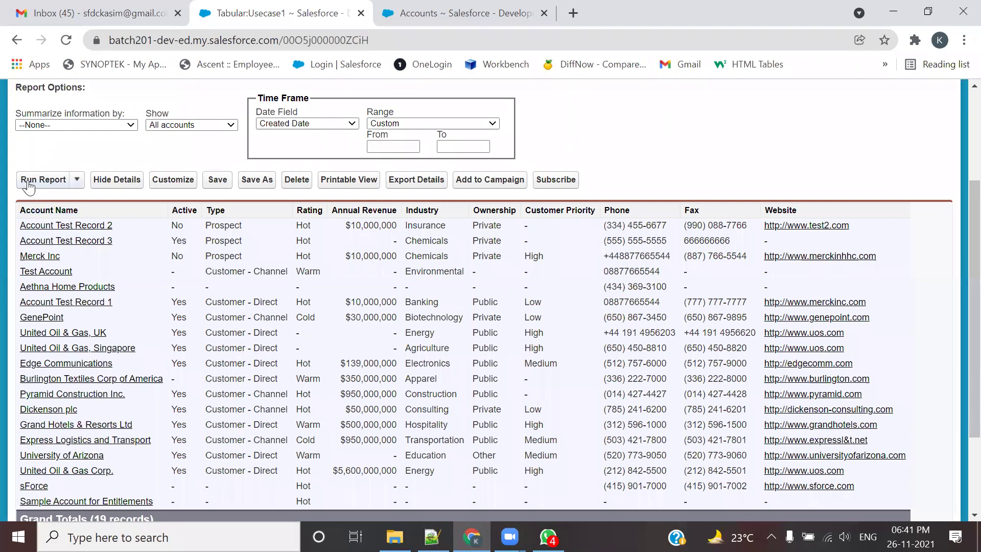
click(45, 181)
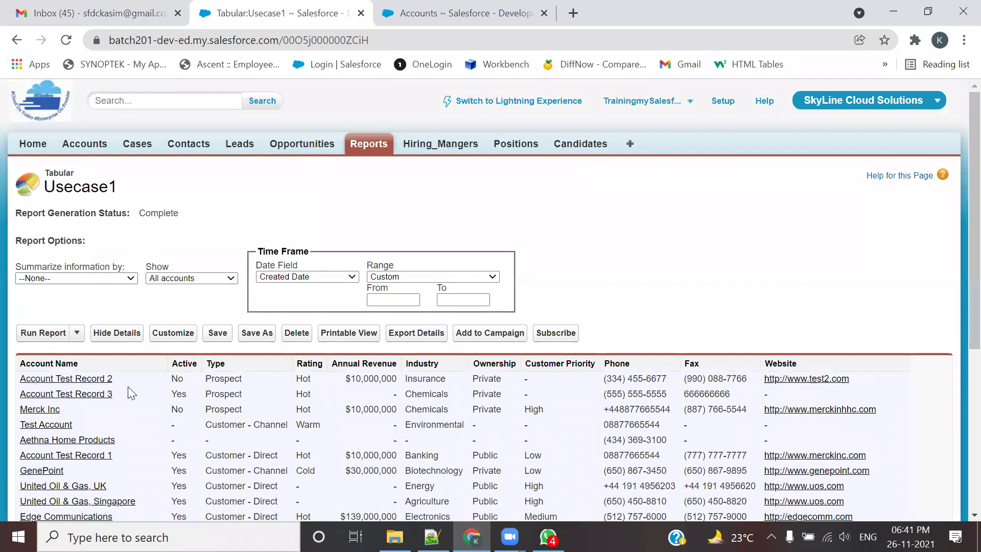
scroll(105, 431, down, 5)
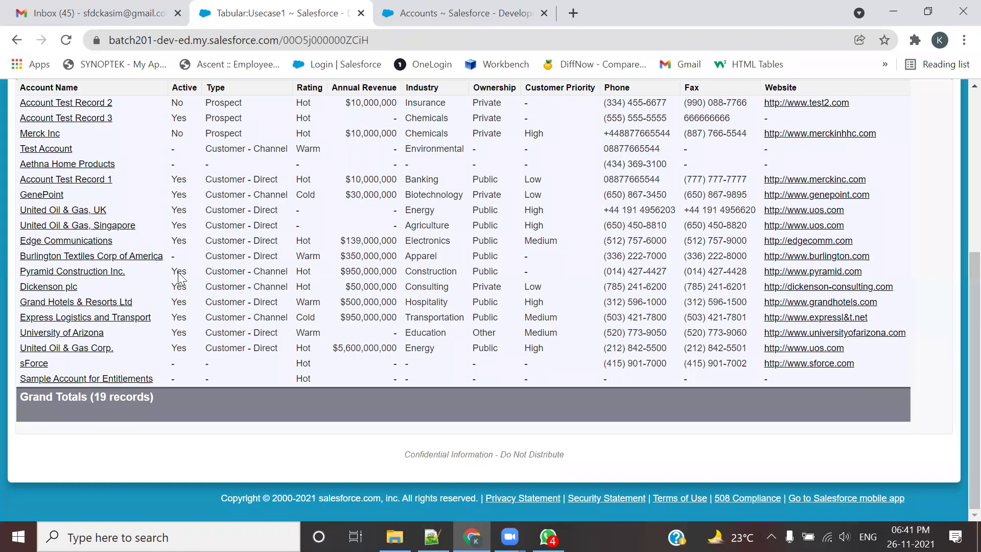
Step: Start a new account record from the All Accounts list view in the other browser tab
click(424, 13)
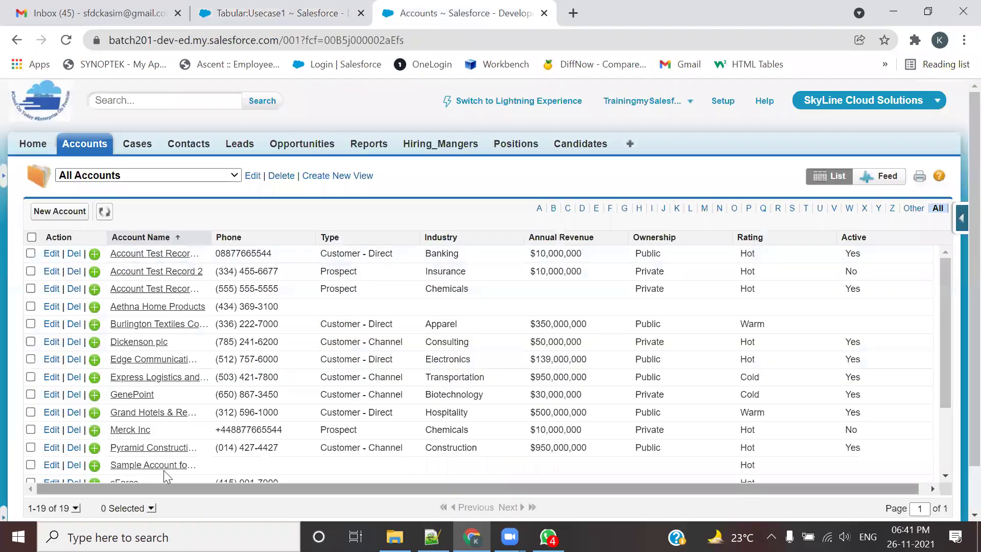
click(64, 212)
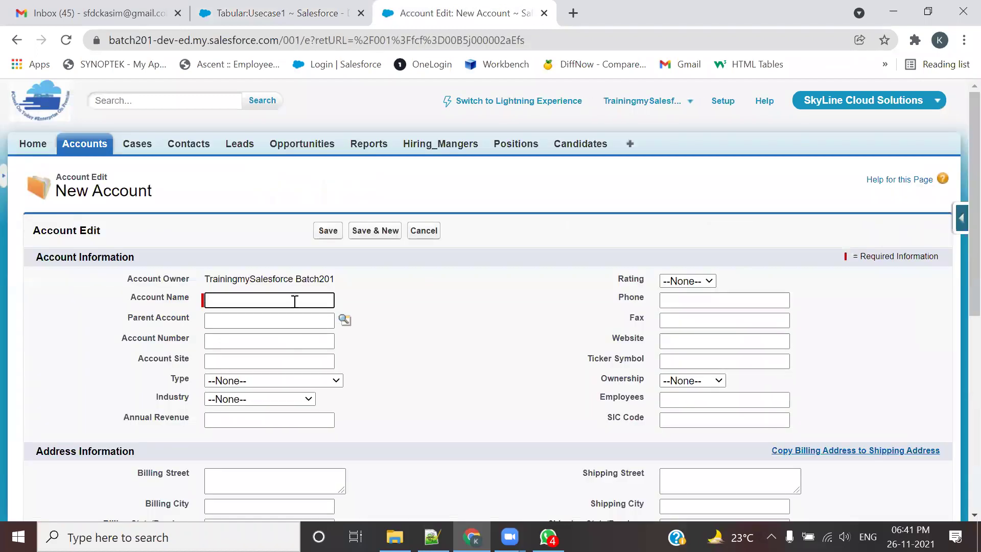
click(293, 302)
key(Down)
key(Down)
key(Down)
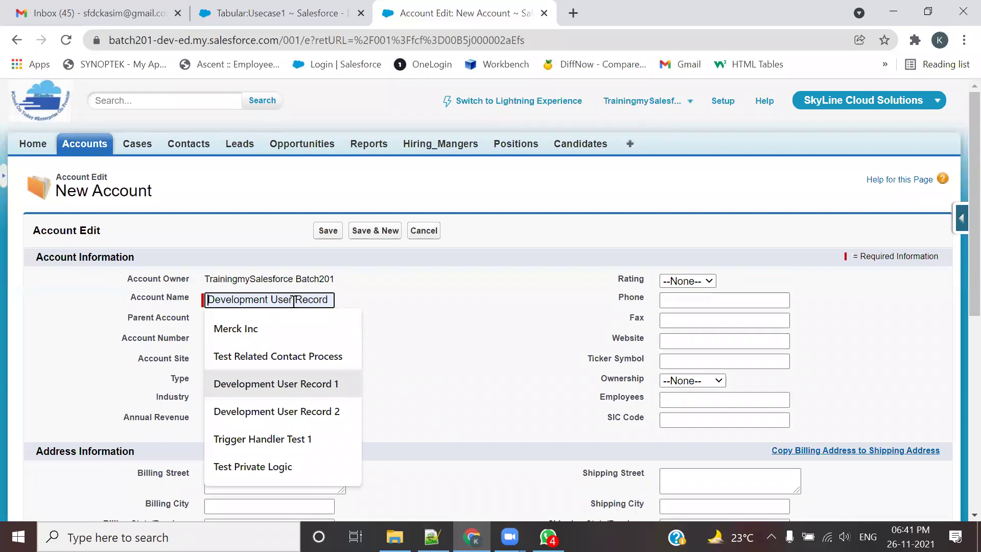
click(501, 337)
Step: Name the new account "Record to test in report"
click(274, 301)
text(Rec)
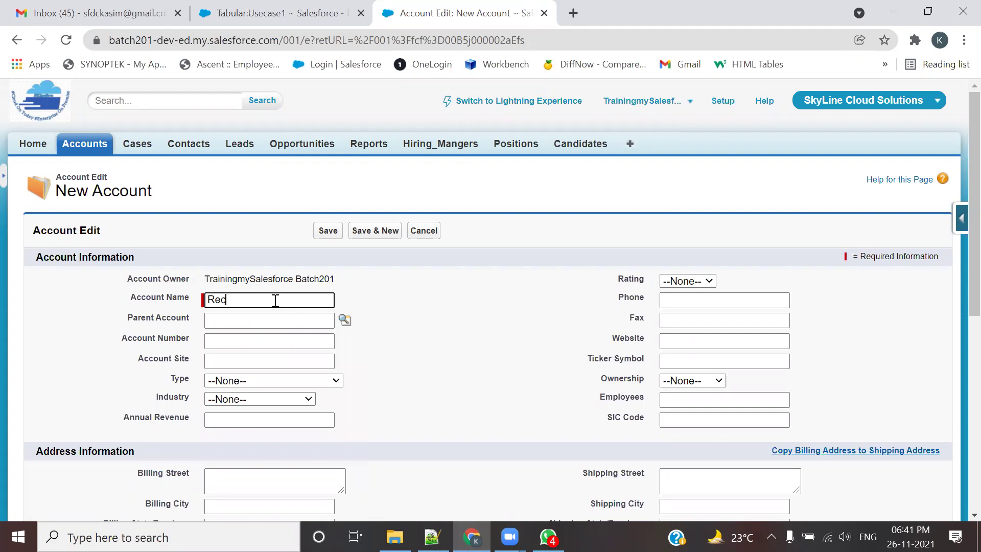
text(ord to test in report)
key(Tab)
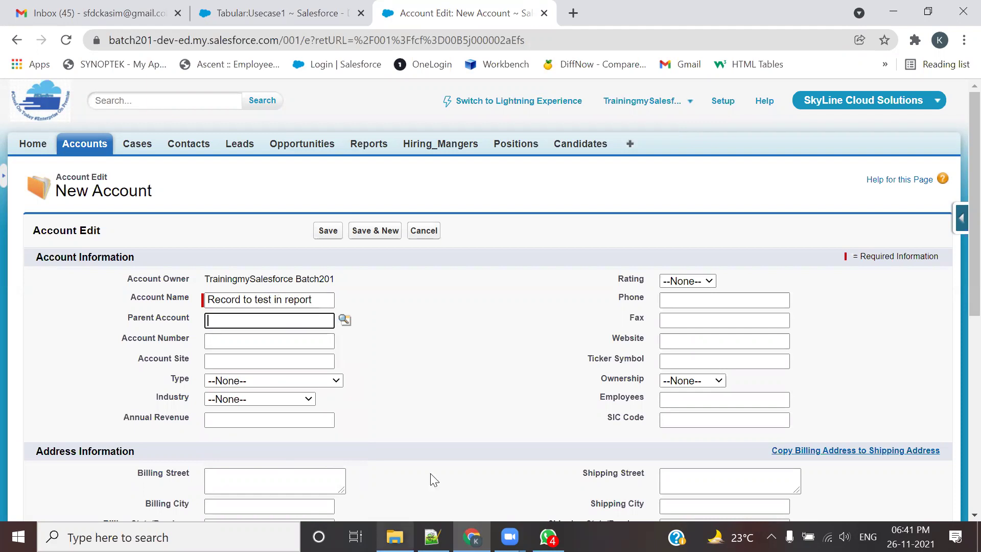
Step: Set the new account's Rating to Hot, Ownership to Public, Customer Priority to High and Active to Yes
click(687, 281)
click(674, 303)
scroll(725, 266, down, 3)
click(695, 228)
click(674, 254)
scroll(607, 287, down, 5)
click(233, 240)
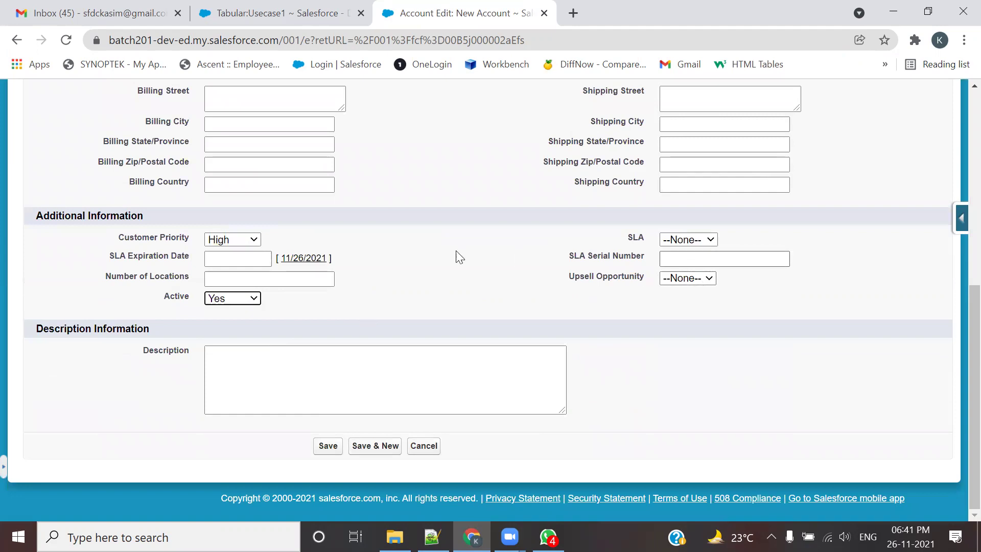
Step: Set the new account's Type to Customer - Channel and its Industry to Banking
scroll(455, 256, up, 6)
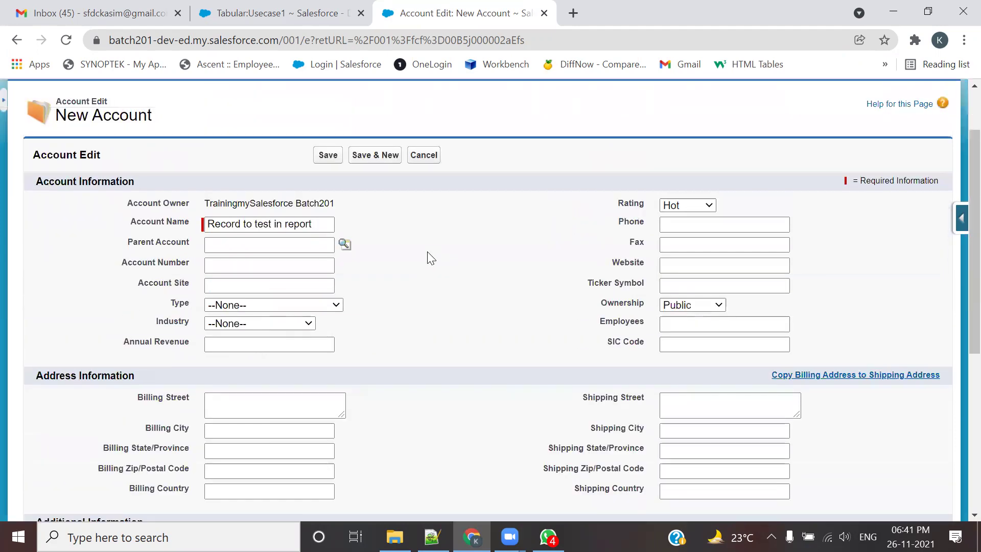
click(278, 305)
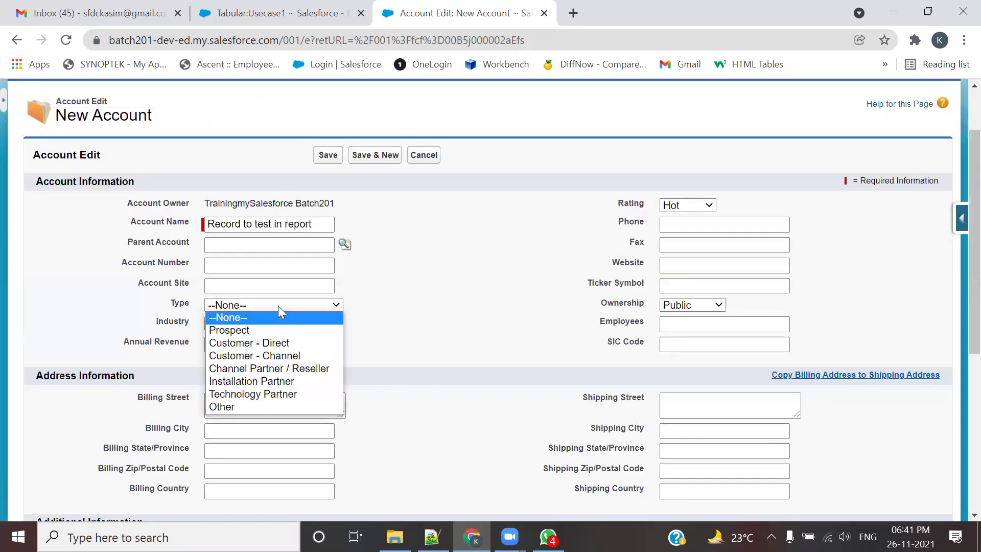
click(262, 353)
click(303, 323)
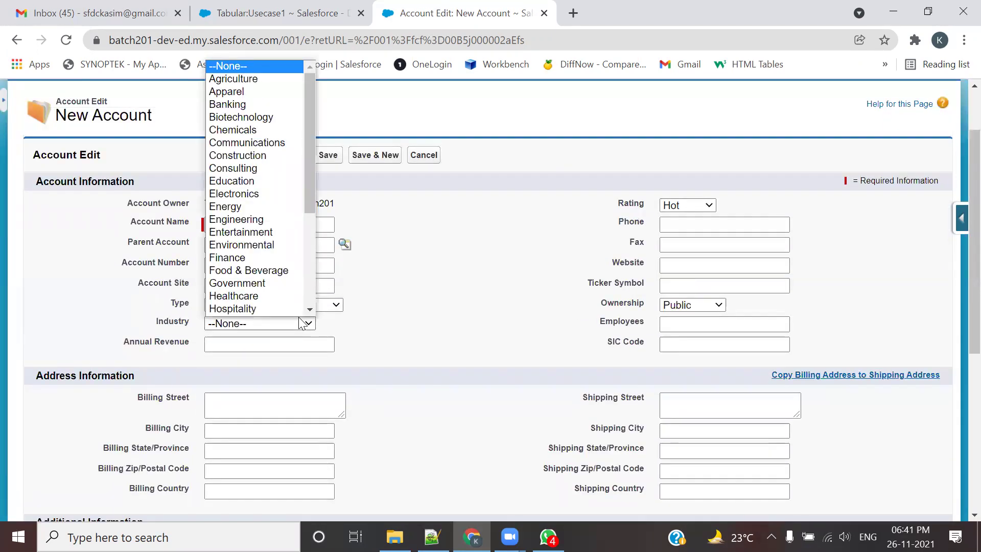
click(242, 100)
scroll(491, 210, down, 5)
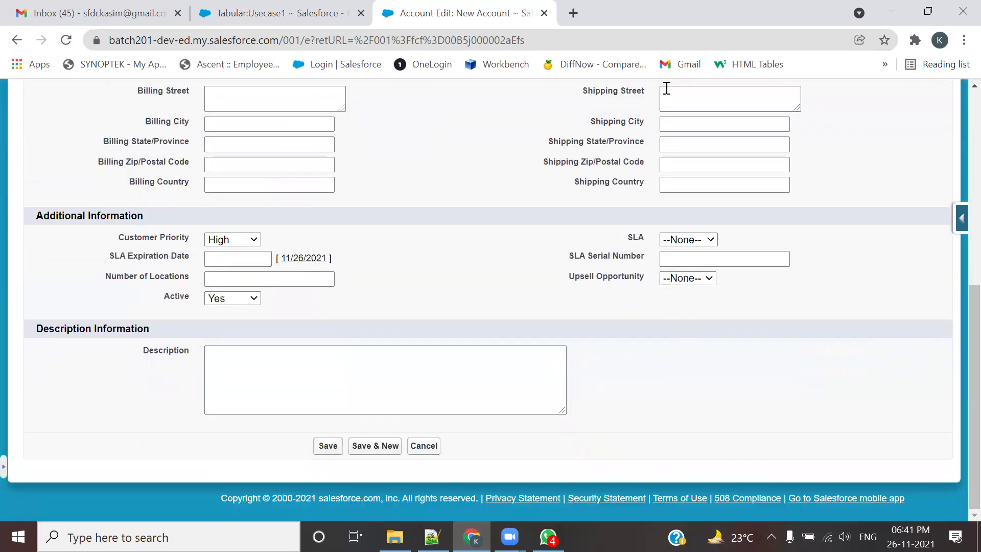
Step: Fill the new account's billing and shipping address fields with the browser's saved address and set its SLA to Gold
click(674, 106)
click(679, 139)
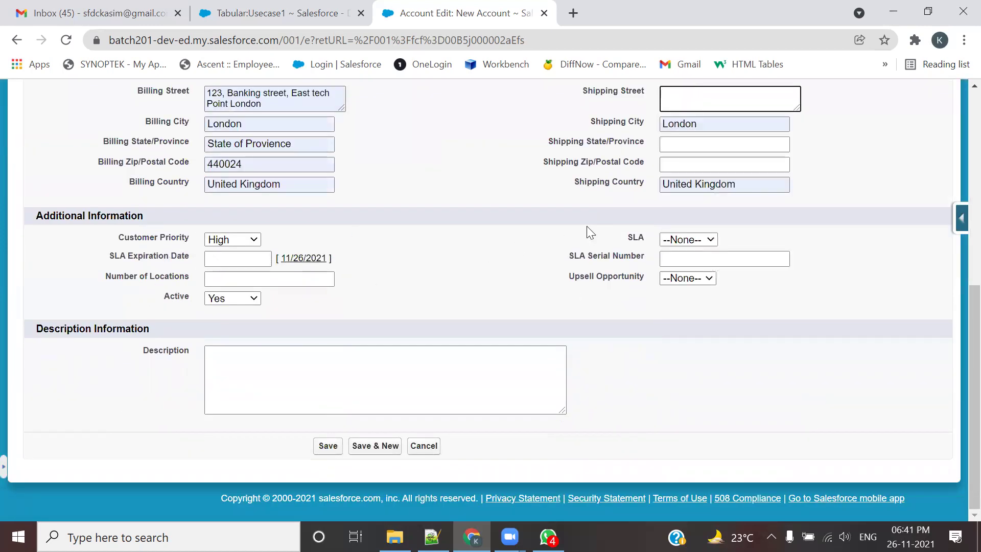
click(684, 240)
click(674, 265)
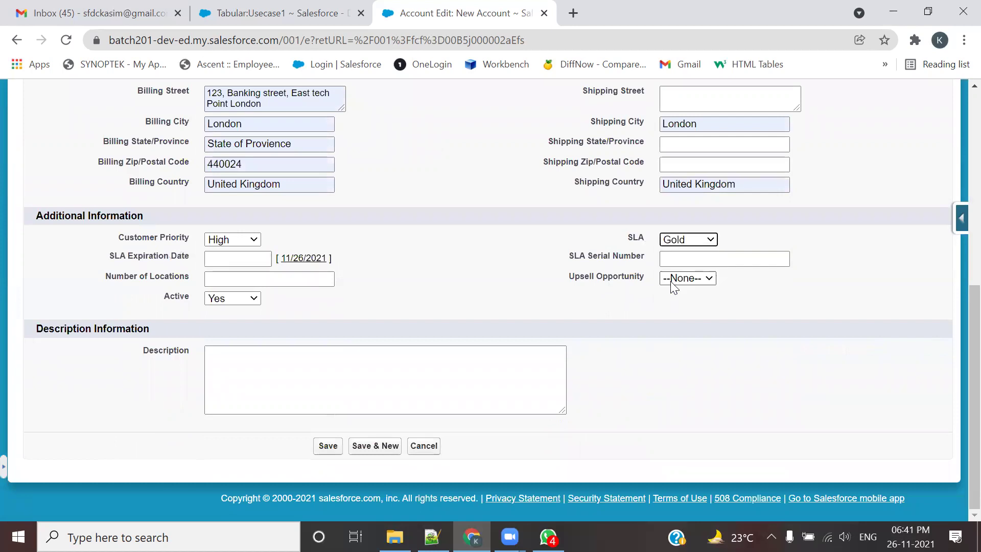
Step: Save the new account and review its detail page
click(419, 428)
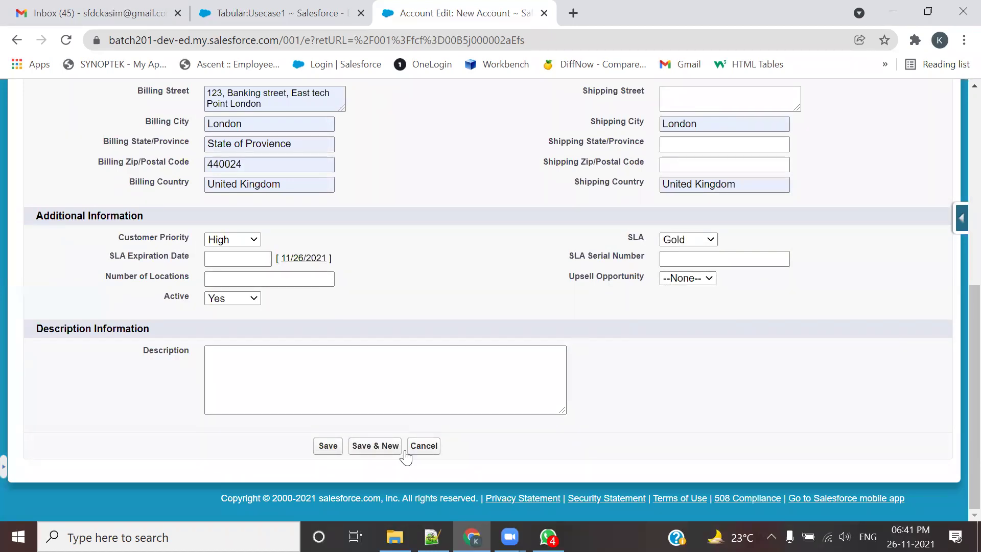
click(328, 446)
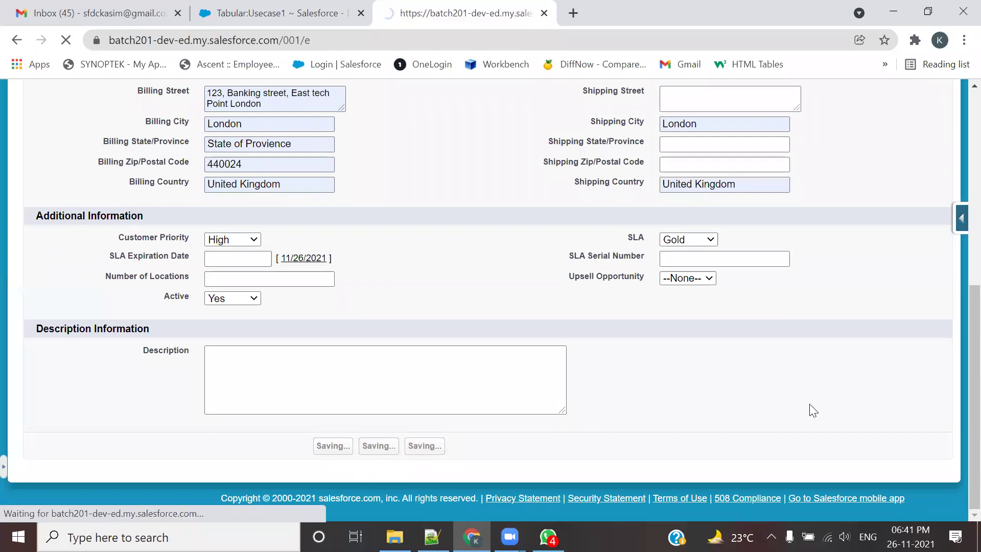
scroll(378, 343, down, 8)
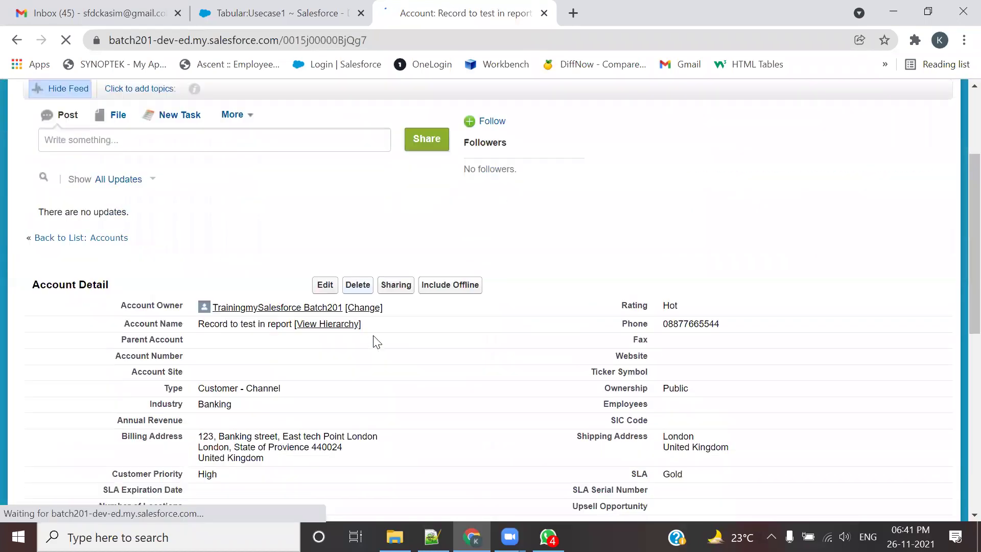
scroll(377, 343, up, 8)
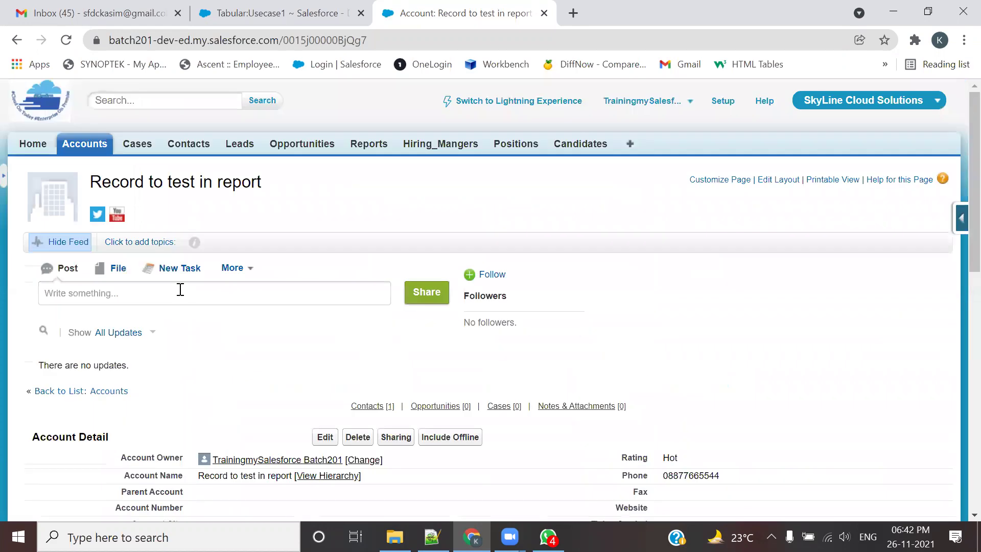
Step: Open the All Accounts list view and check for the new account and the number of records
click(89, 149)
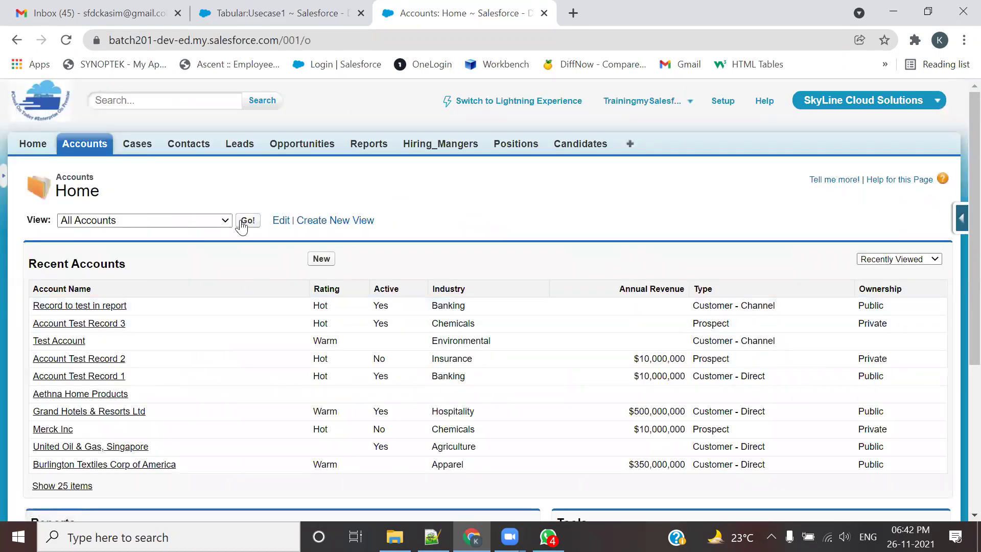
click(243, 225)
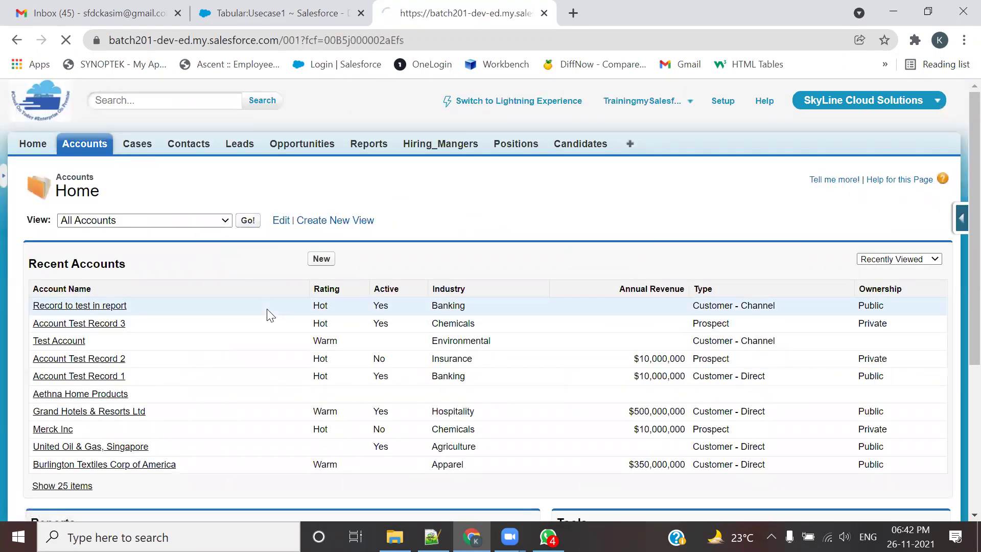
scroll(173, 428, down, 5)
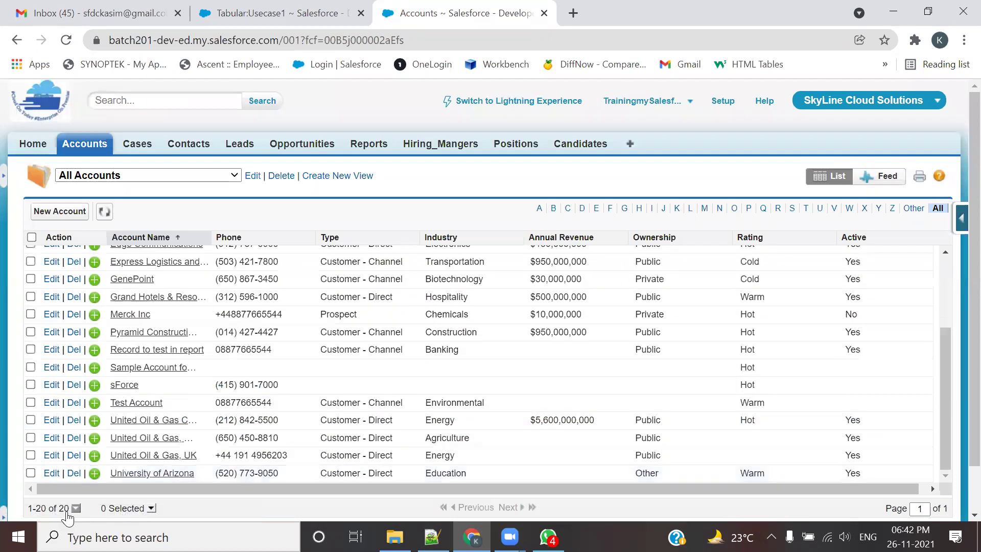
Step: Return to the Tabular:Usecase1 report, run it again and check the new account and the Grand Totals record count
click(225, 11)
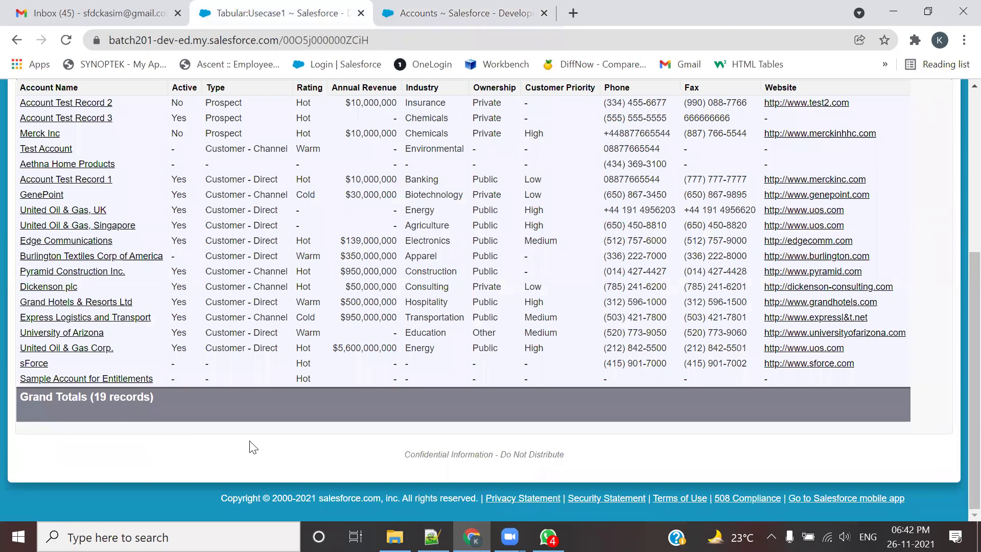
scroll(251, 437, up, 3)
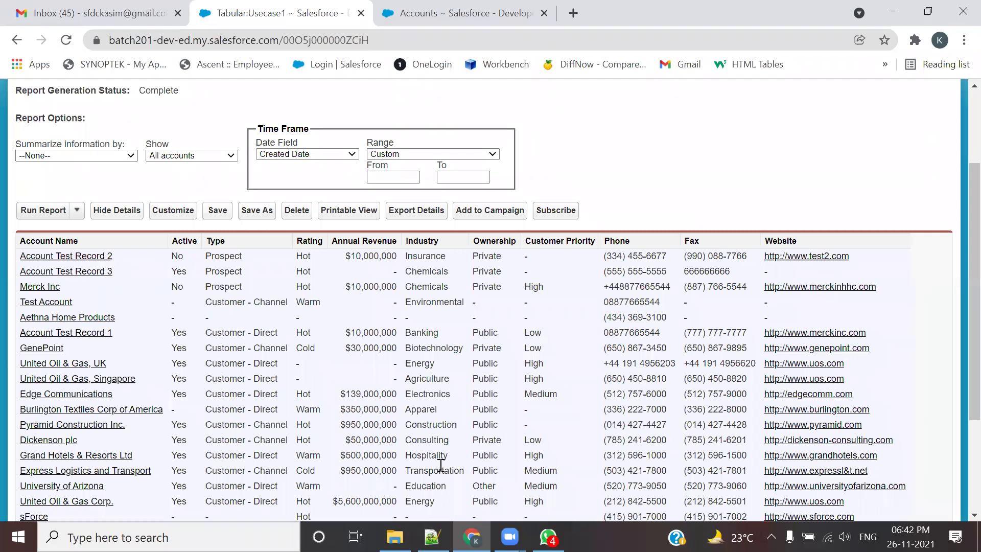
click(37, 218)
scroll(194, 331, down, 2)
scroll(193, 331, down, 5)
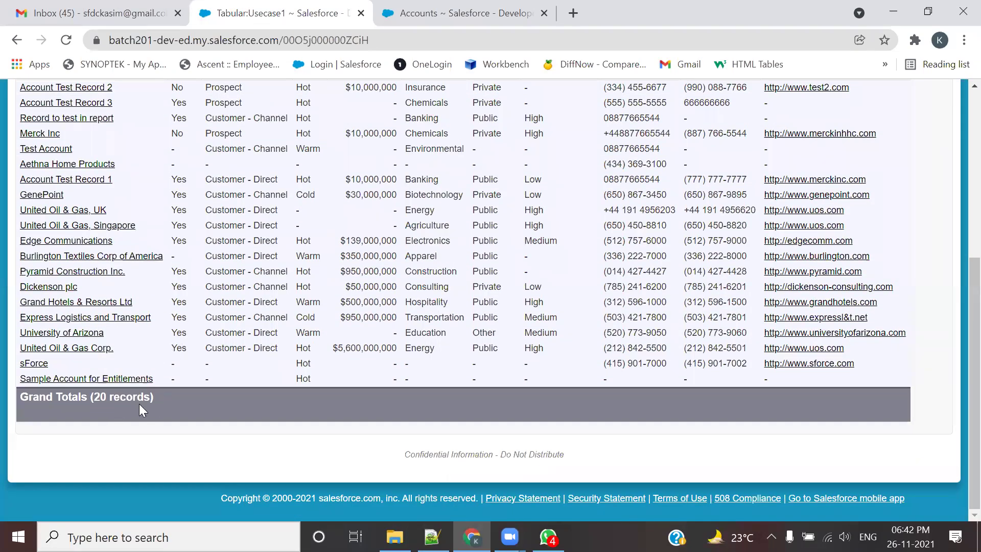
drag(96, 397, 126, 398)
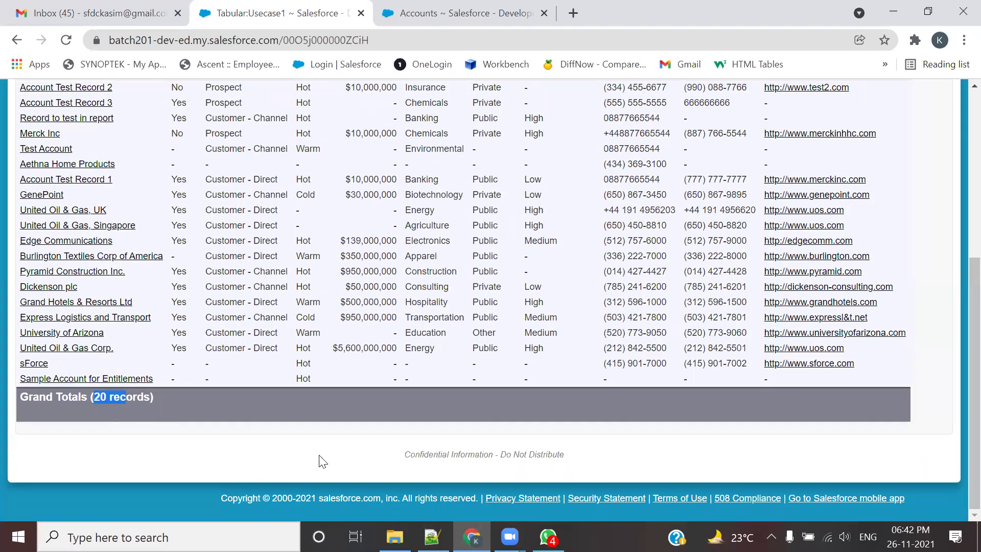
Step: Open the report in the report builder with Customize and run it from there, repeating the round trip once more
scroll(300, 438, up, 5)
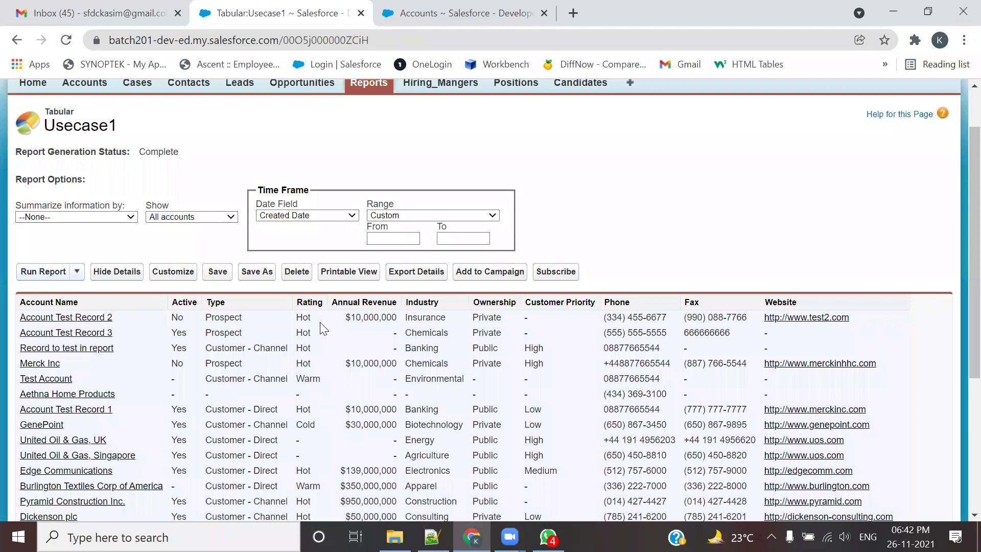
scroll(294, 342, up, 2)
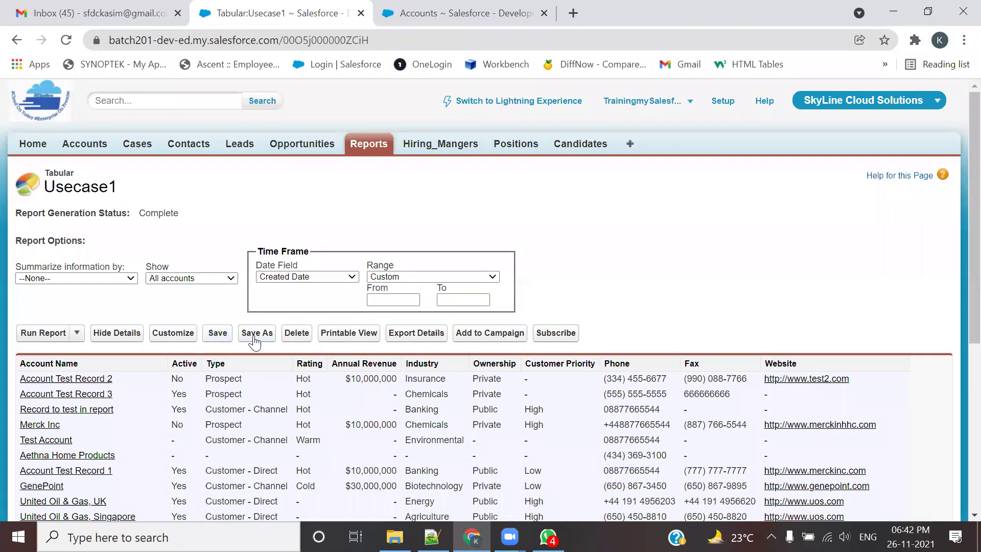
click(173, 332)
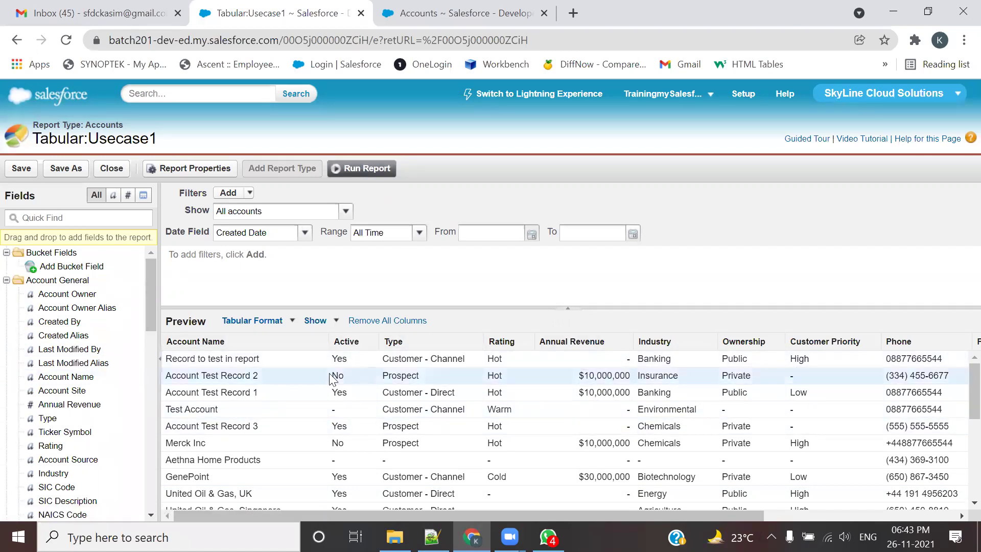
click(367, 173)
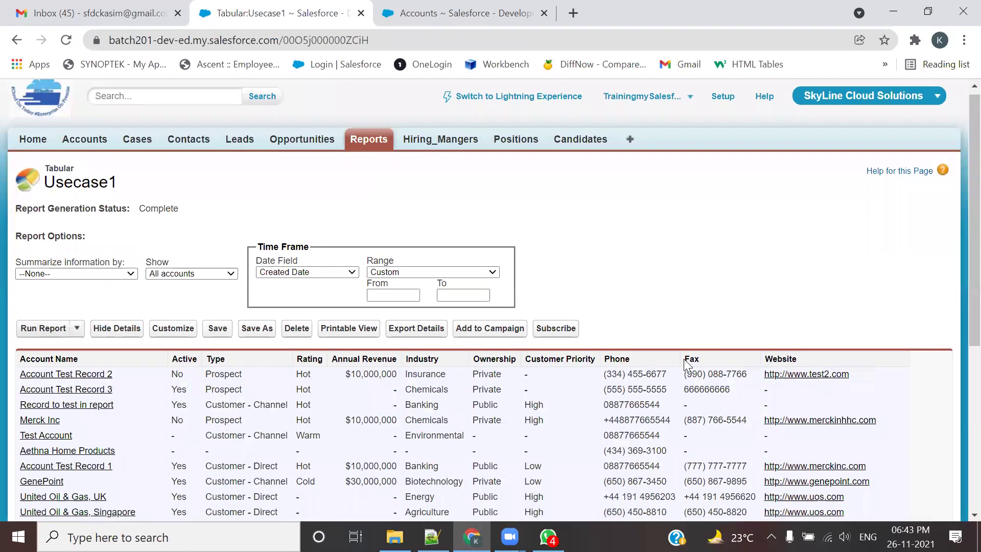
scroll(686, 360, down, 3)
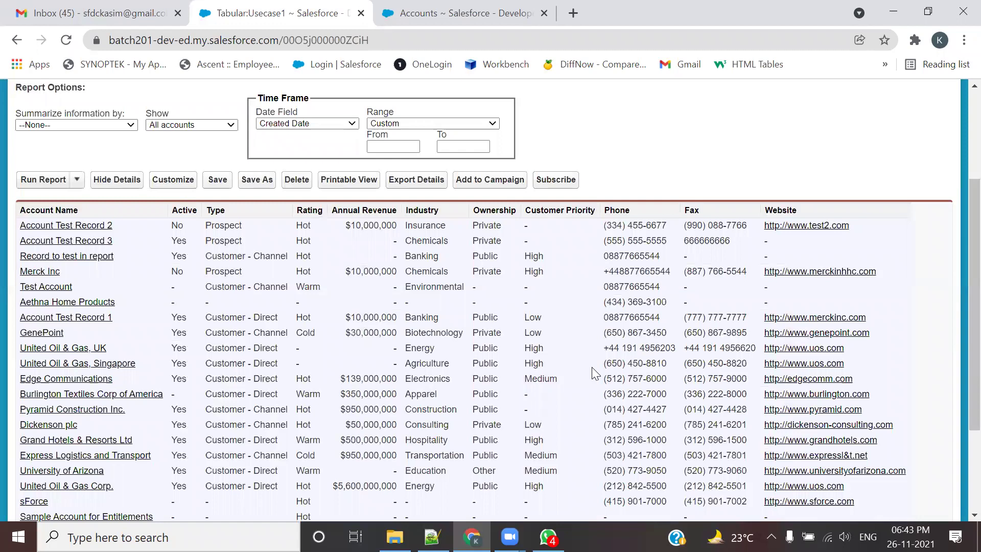
scroll(132, 251, up, 3)
click(185, 362)
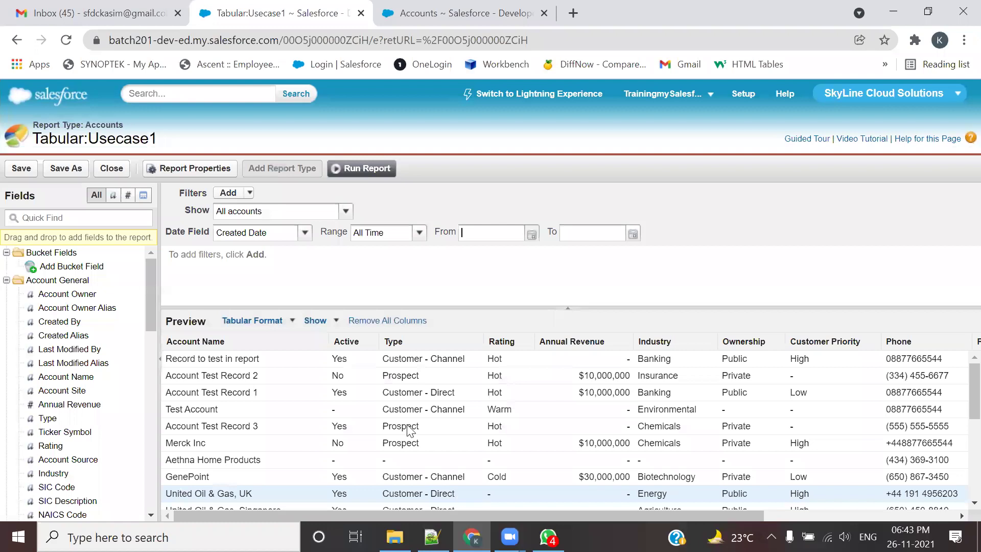
click(356, 173)
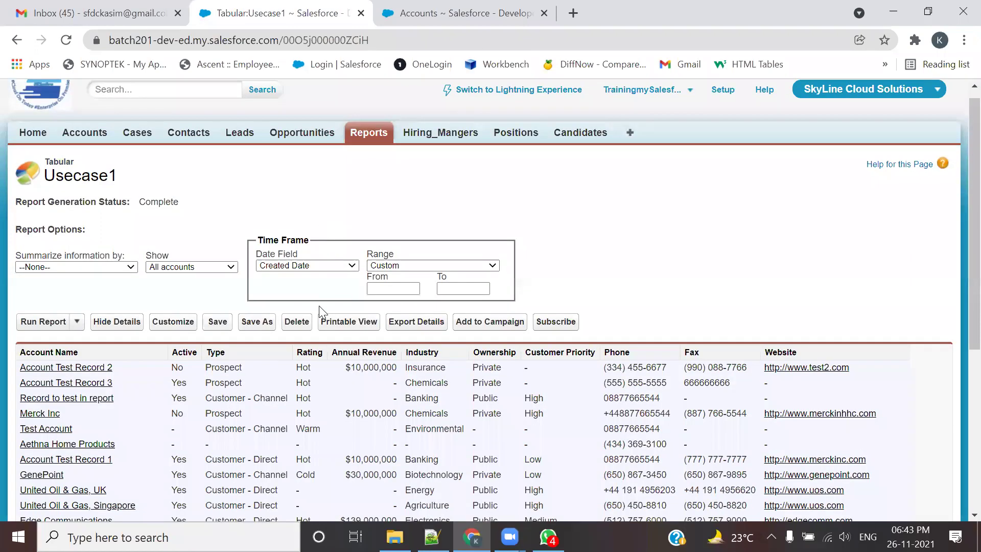
scroll(317, 327, down, 5)
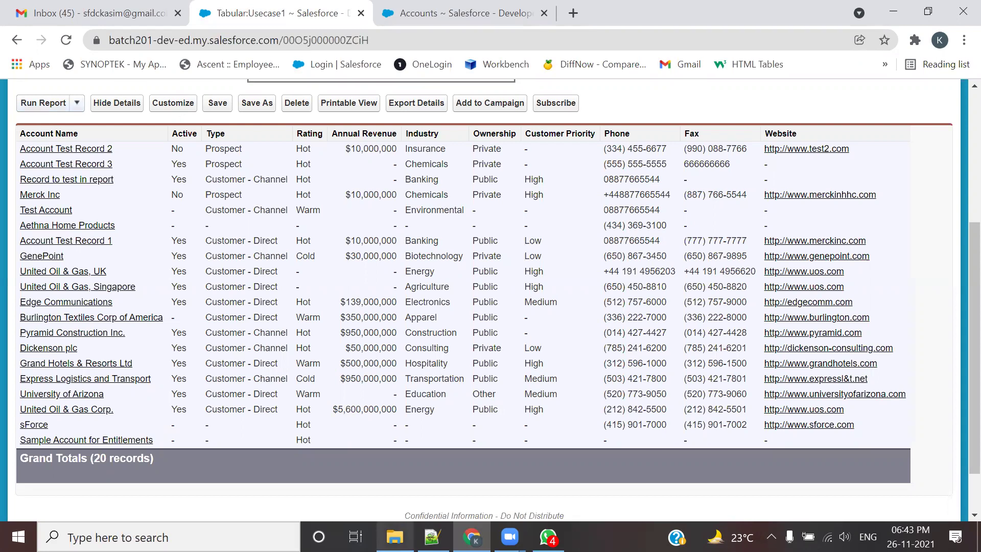
mouse_move(11, 121)
mouse_down()
mouse_move(141, 407)
mouse_move(754, 467)
mouse_move(908, 500)
mouse_up()
drag(916, 495, 916, 494)
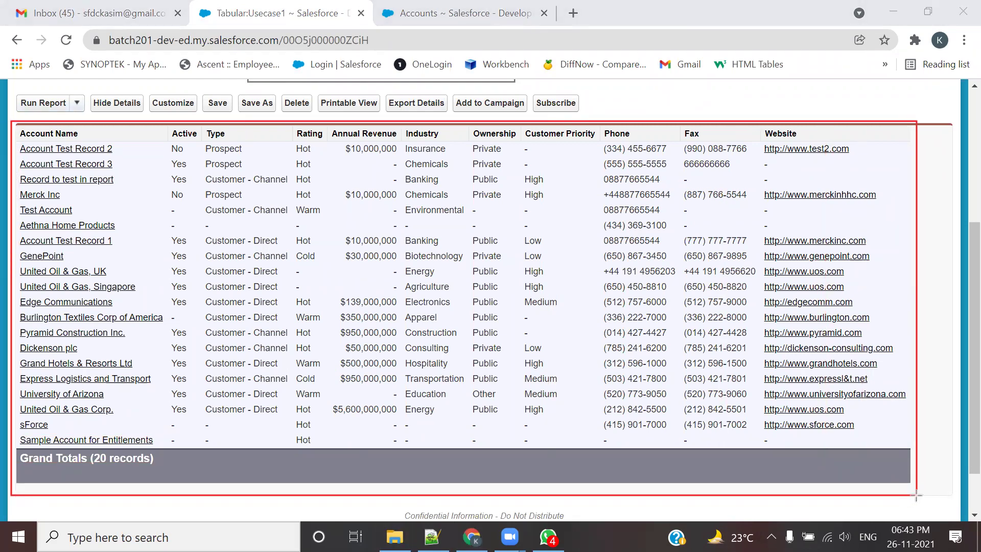
mouse_move(15, 90)
mouse_down()
mouse_move(58, 119)
mouse_move(91, 116)
mouse_up()
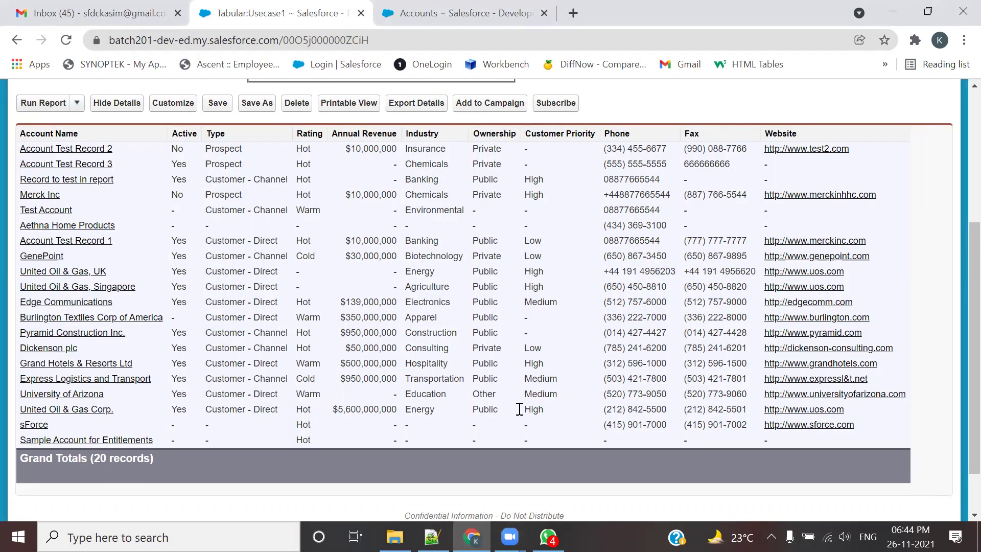
Step: Compare the record count of the All Accounts list view with the report's Grand Totals
click(530, 14)
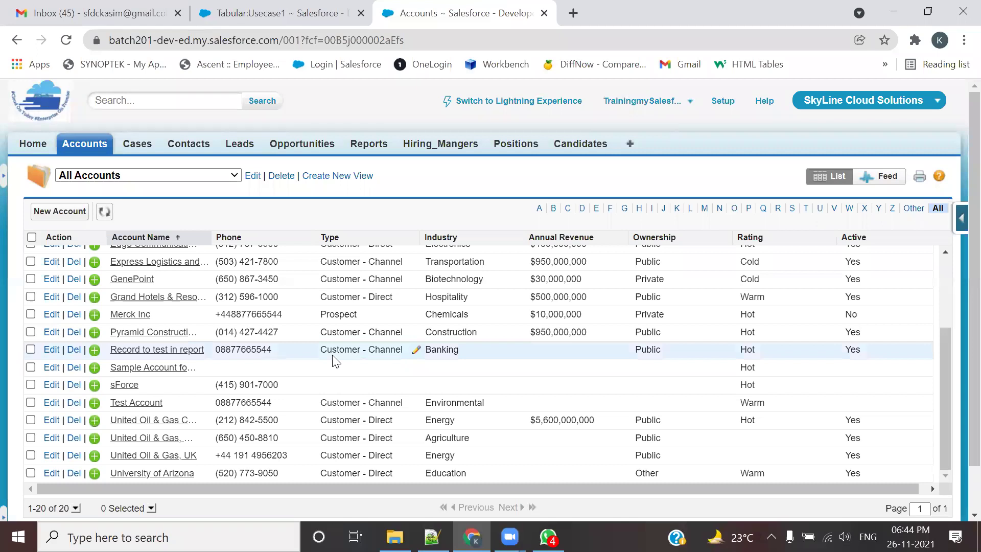
click(305, 13)
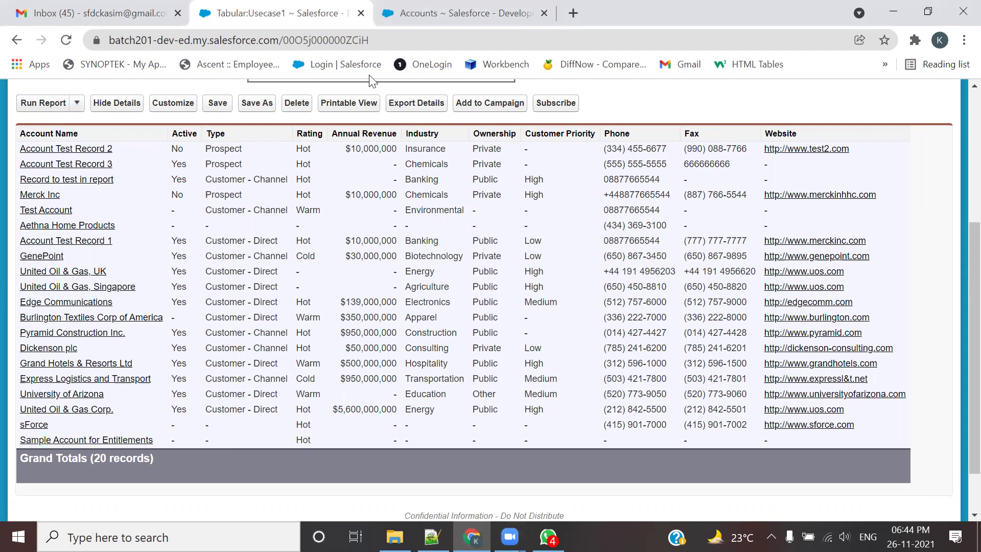
click(444, 9)
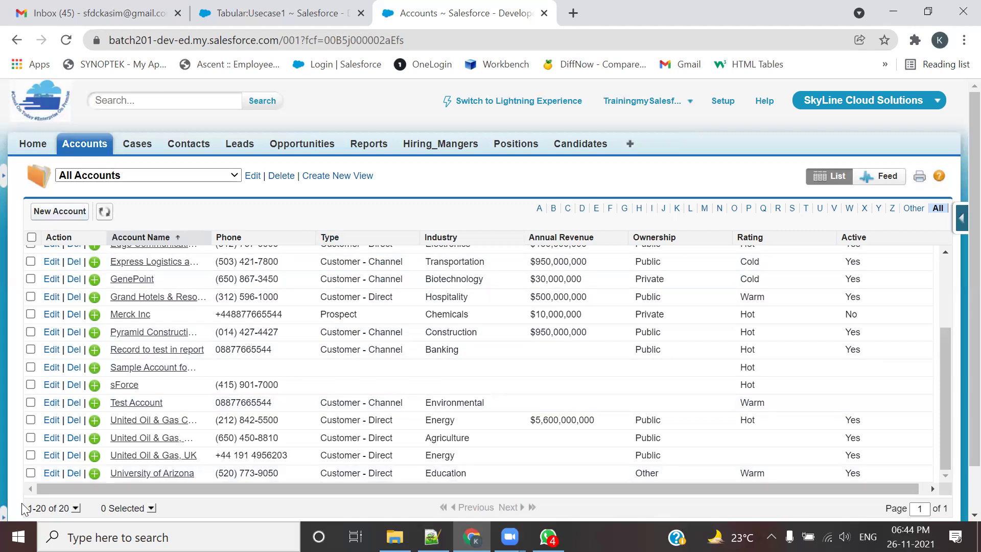
click(289, 9)
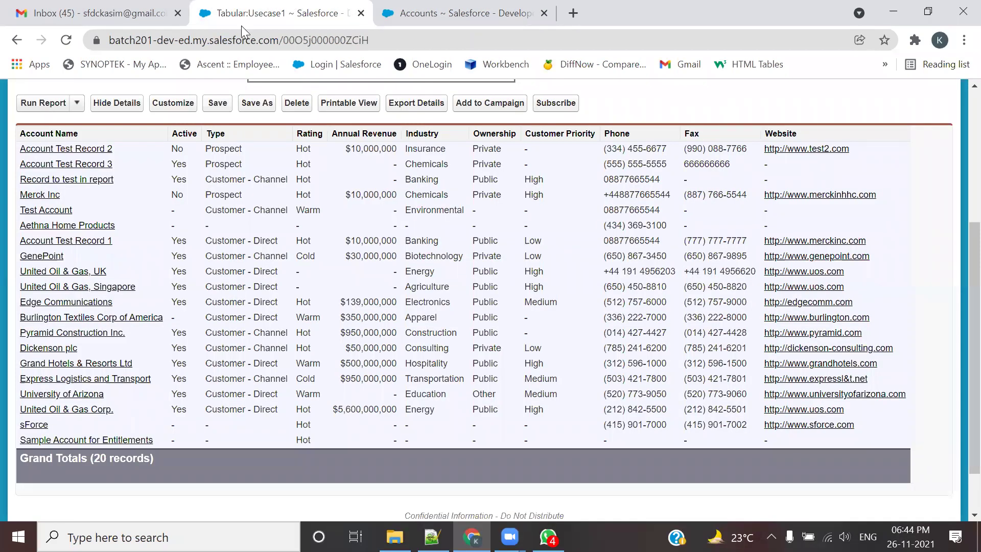
Step: Review the Usecase1 report page and display the available Run Report options
click(27, 109)
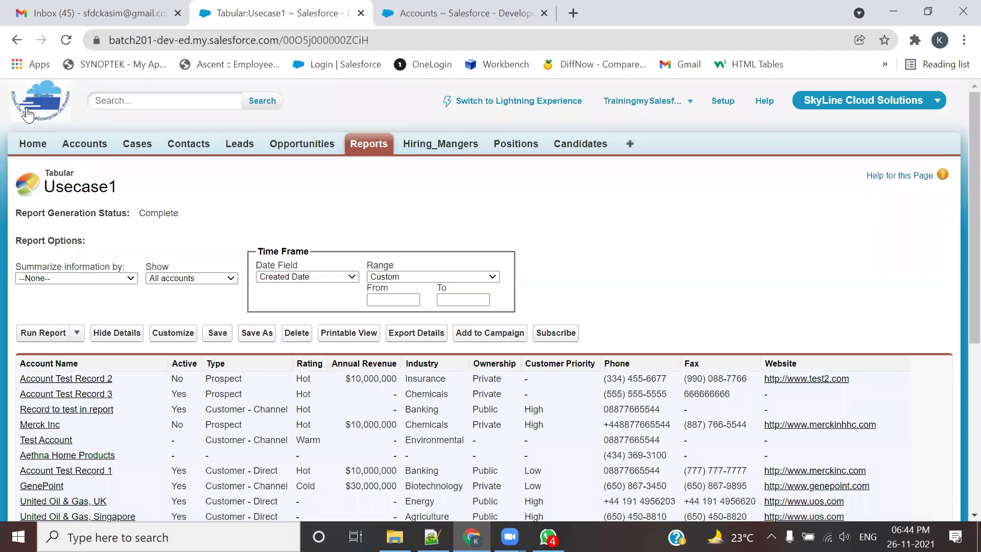
scroll(33, 230, down, 3)
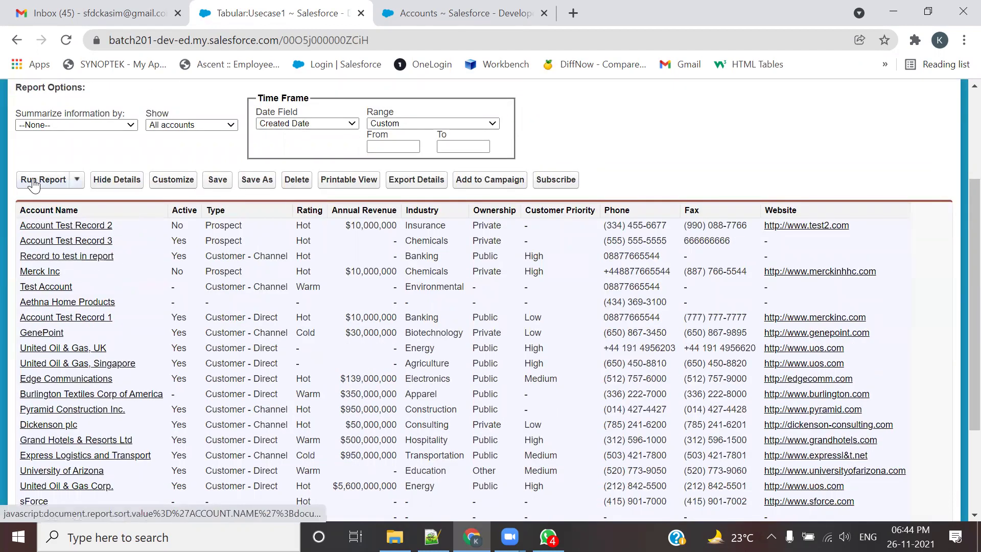
scroll(95, 233, down, 2)
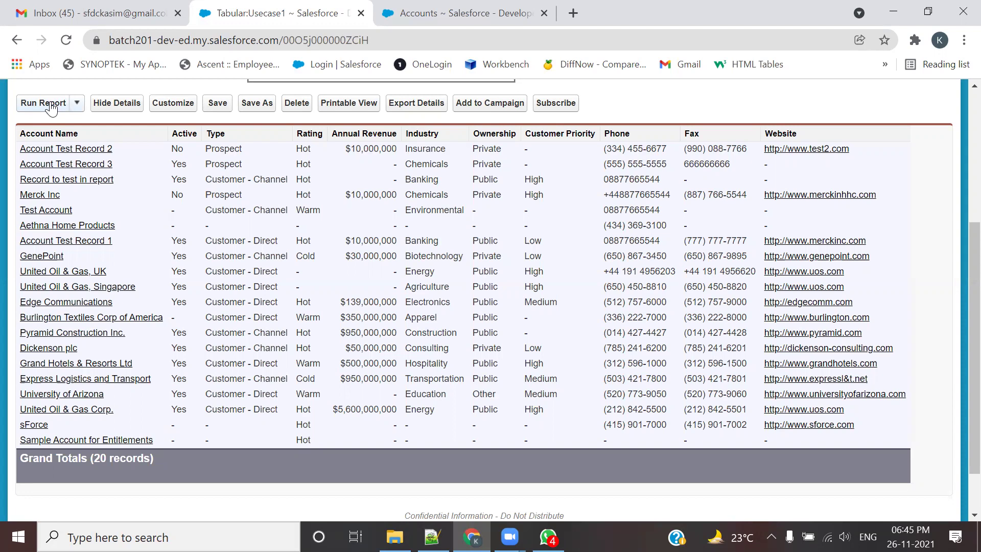
click(81, 105)
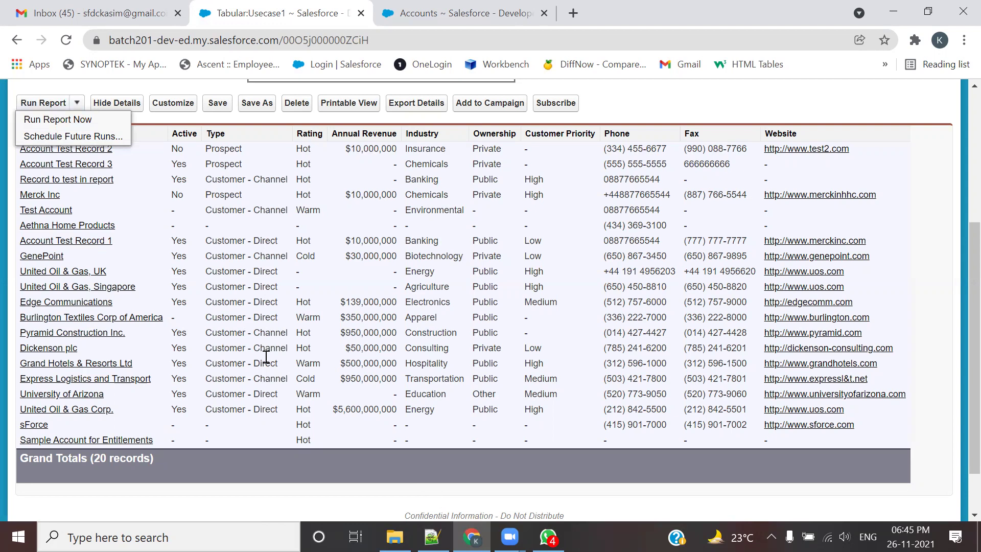
Step: Switch to the 201-Admin.txt notes in Notepad++ and go through the list of four report types, highlighting the entries
key(alt+Tab)
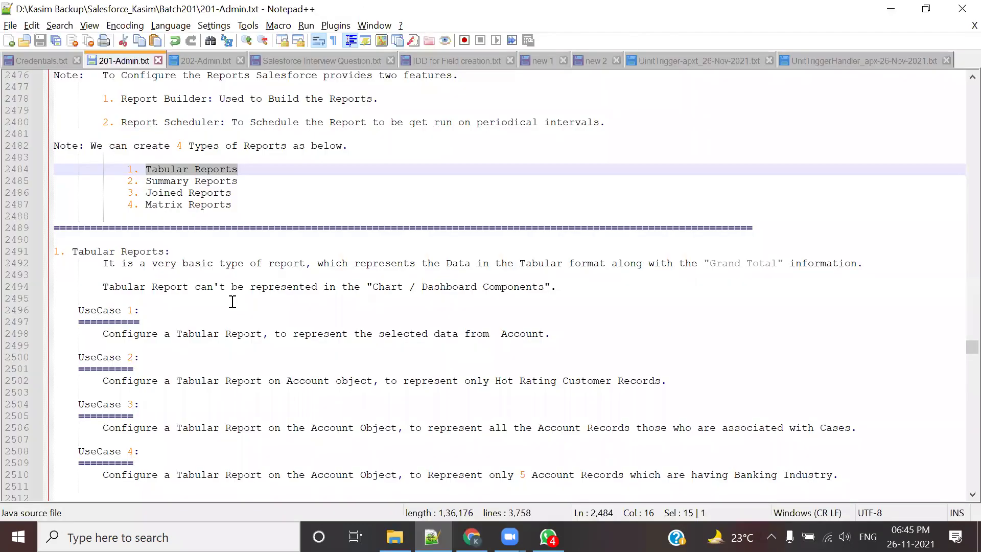
click(252, 169)
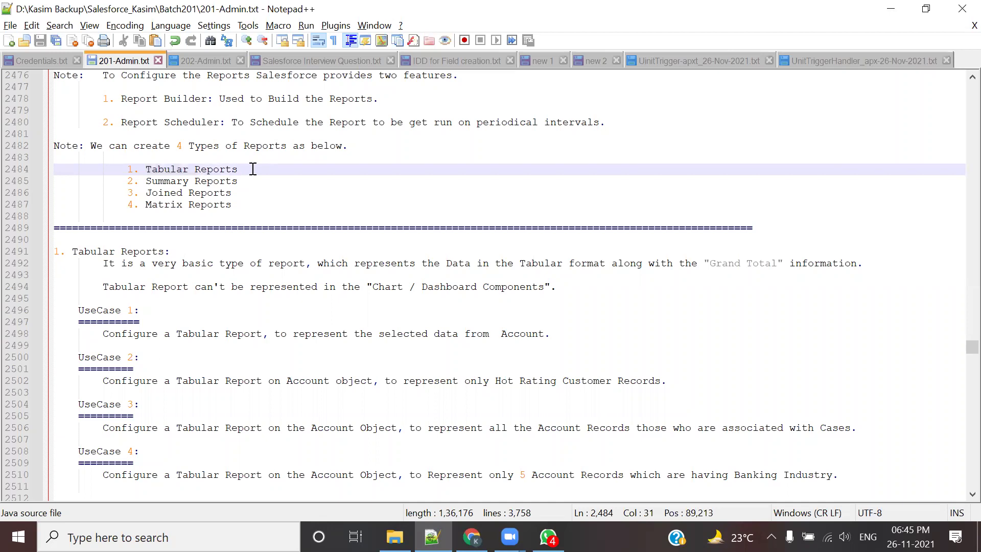
drag(146, 181, 244, 179)
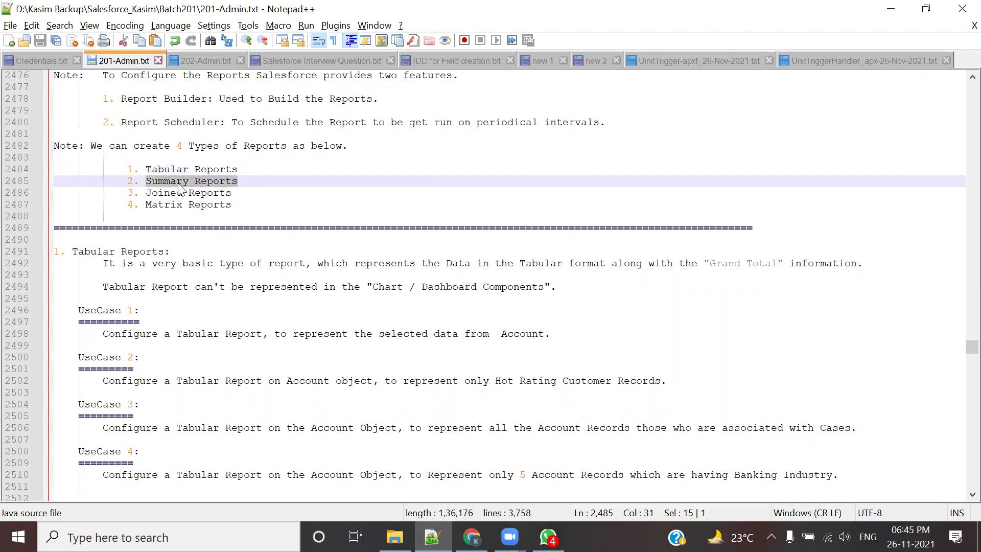
double_click(153, 192)
click(144, 204)
click(218, 204)
drag(131, 169, 272, 201)
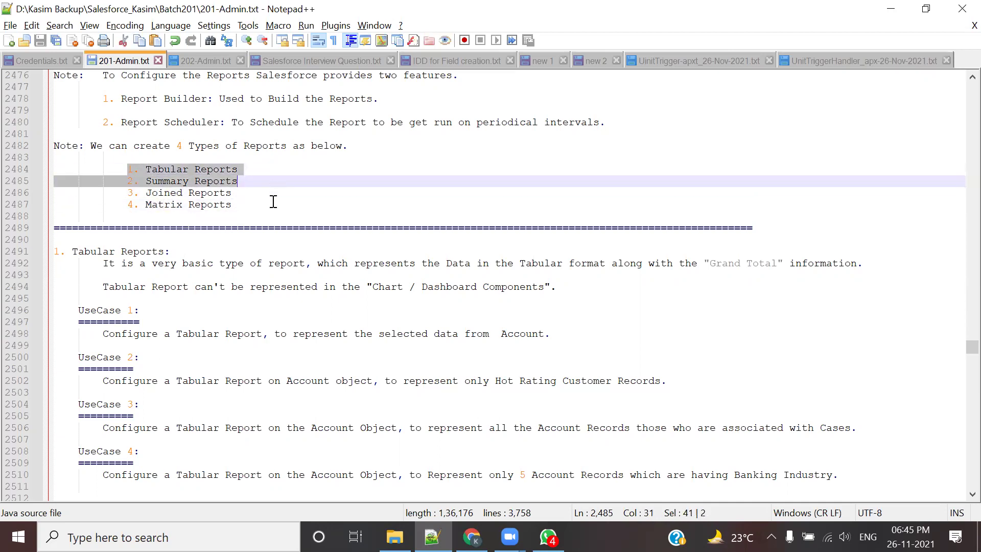
Step: Highlight the Joined Reports entry in the list of report types
click(185, 201)
drag(147, 193, 234, 193)
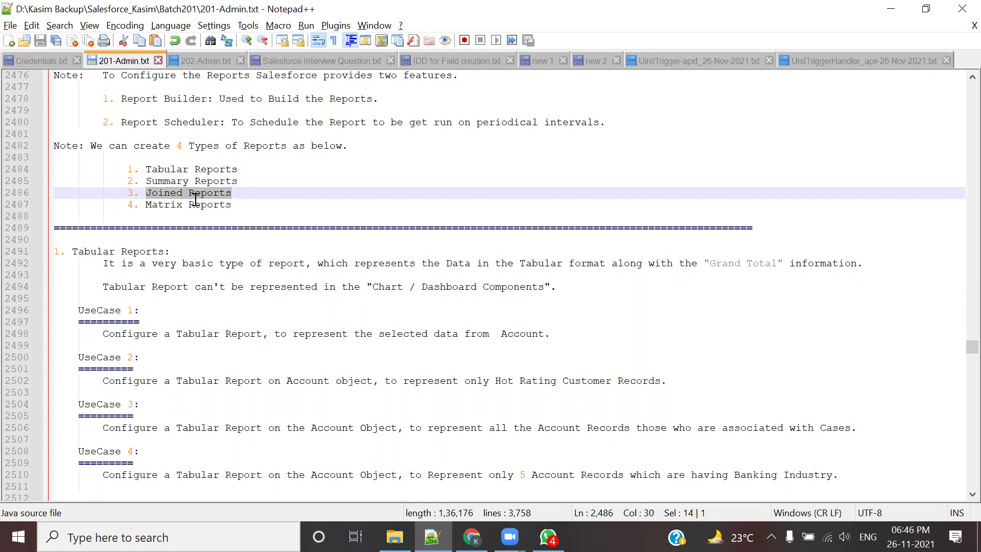
Step: Switch back to Salesforce in Chrome and open the Schedule Report page for future runs of the Usecase1 report
key(alt+Tab)
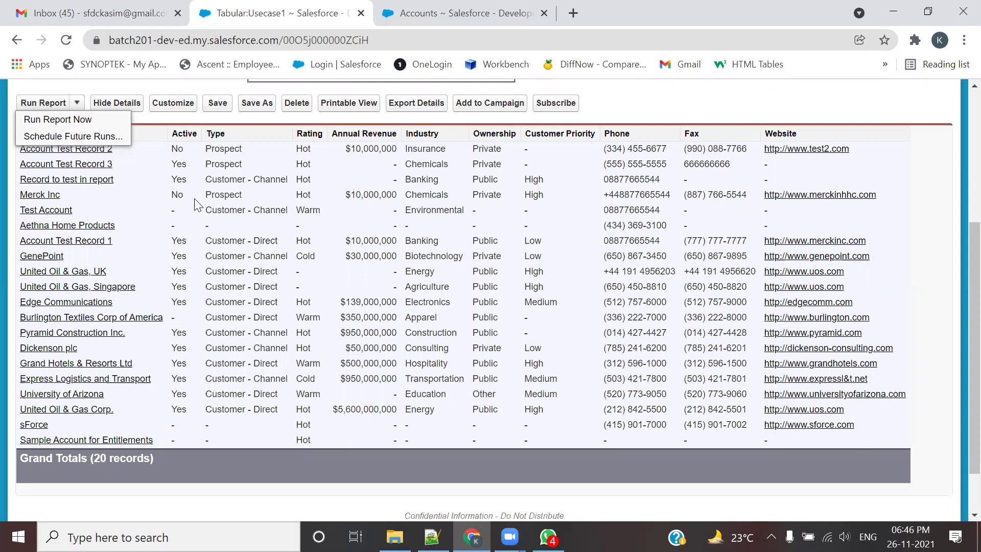
click(64, 137)
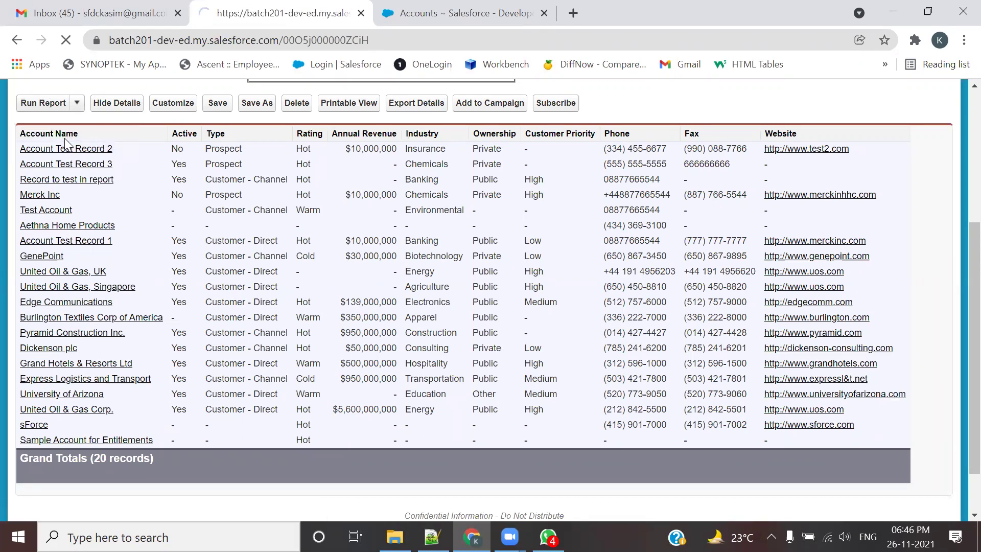
scroll(654, 355, down, 3)
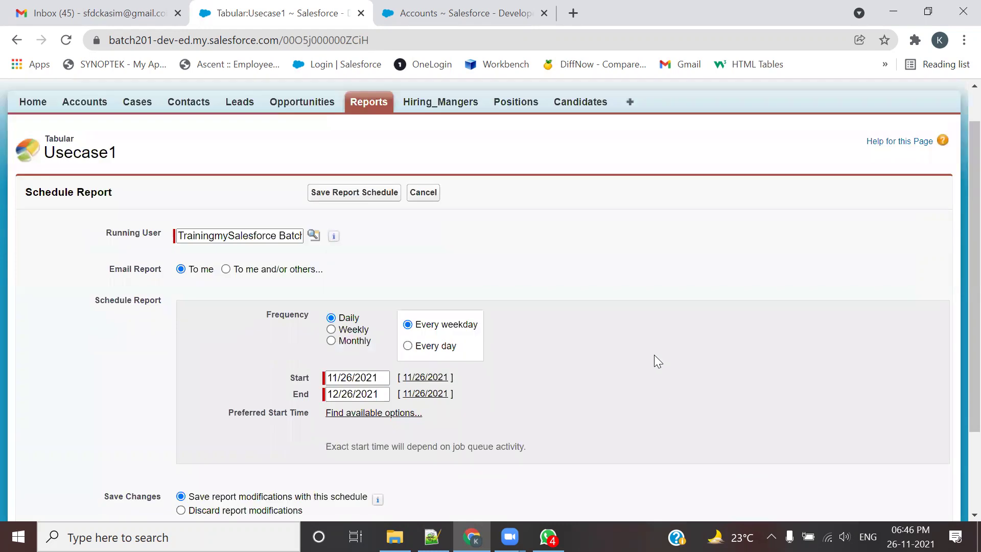
scroll(654, 355, up, 2)
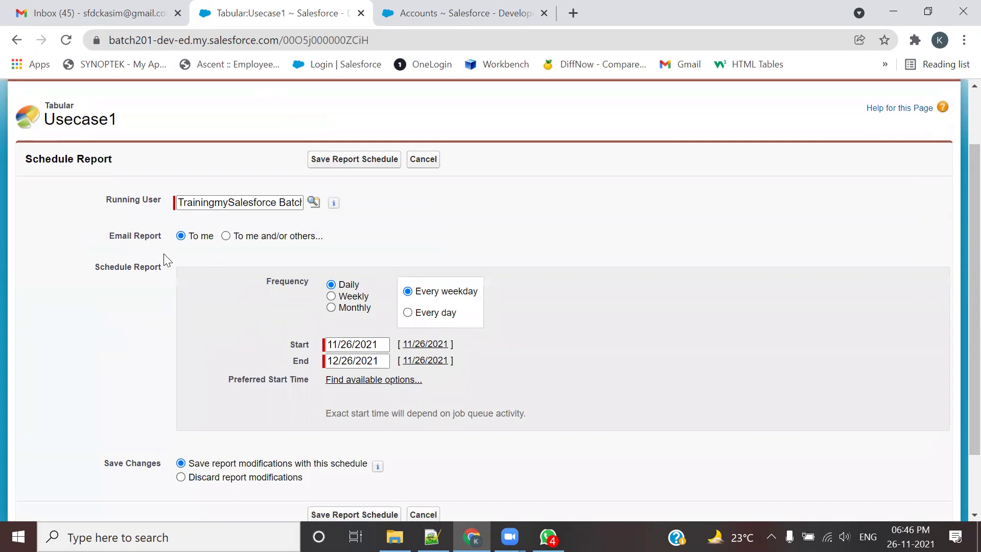
Step: Highlight the Email Report setting, choose To me and/or others, and set the recipient search to Users
drag(107, 234, 160, 245)
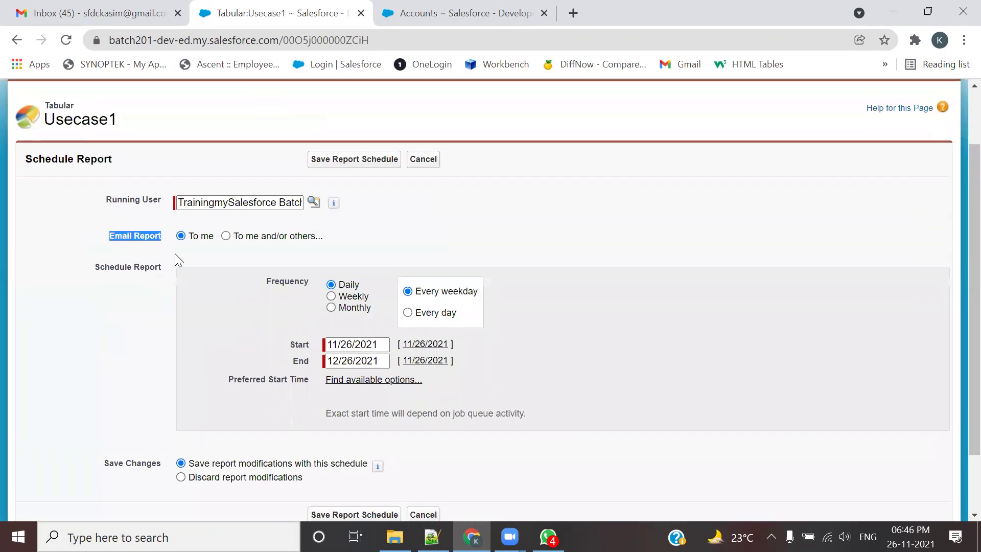
click(226, 237)
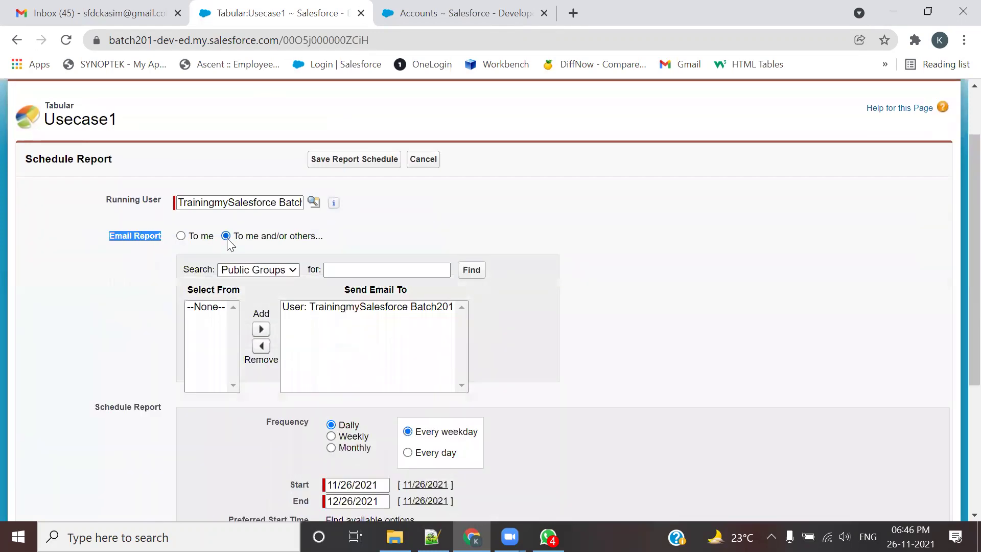
click(182, 236)
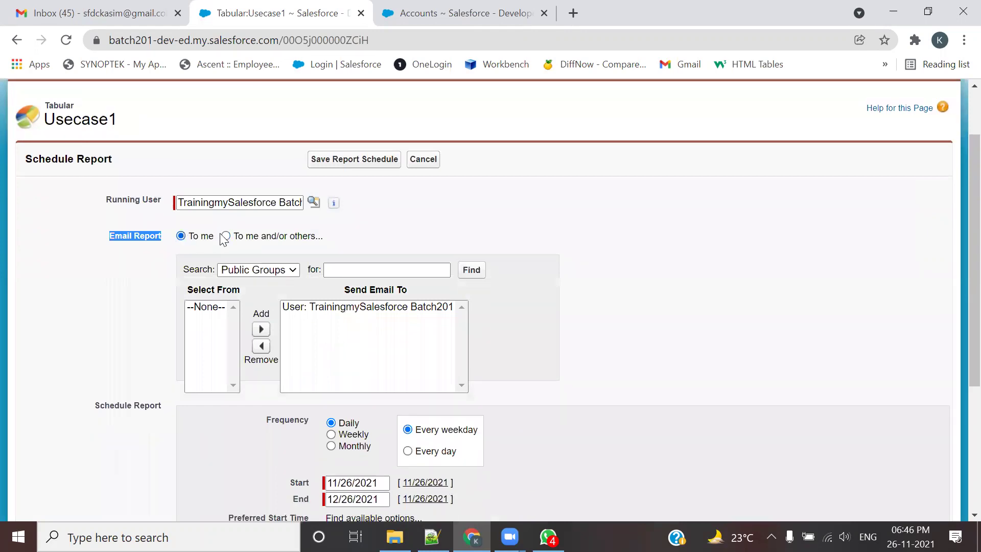
click(226, 235)
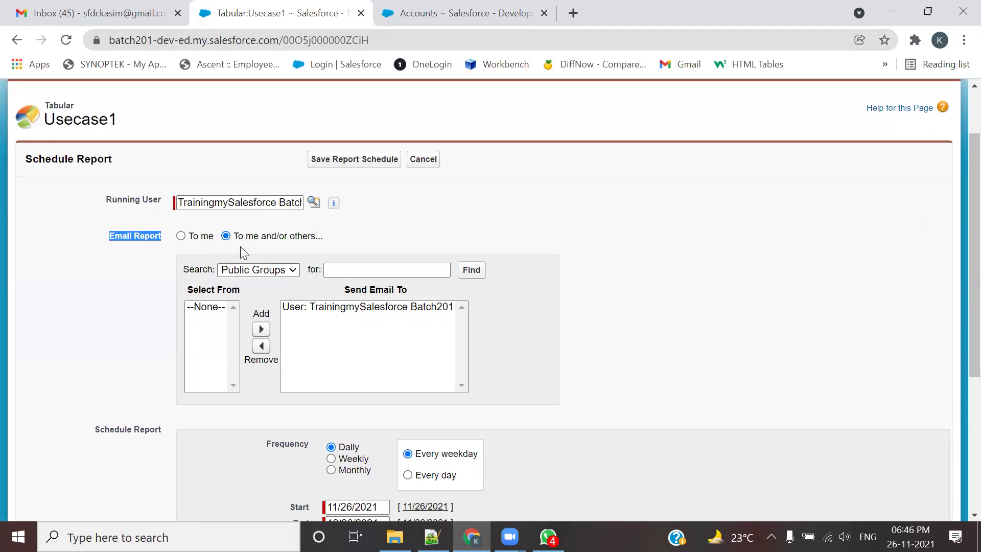
click(258, 269)
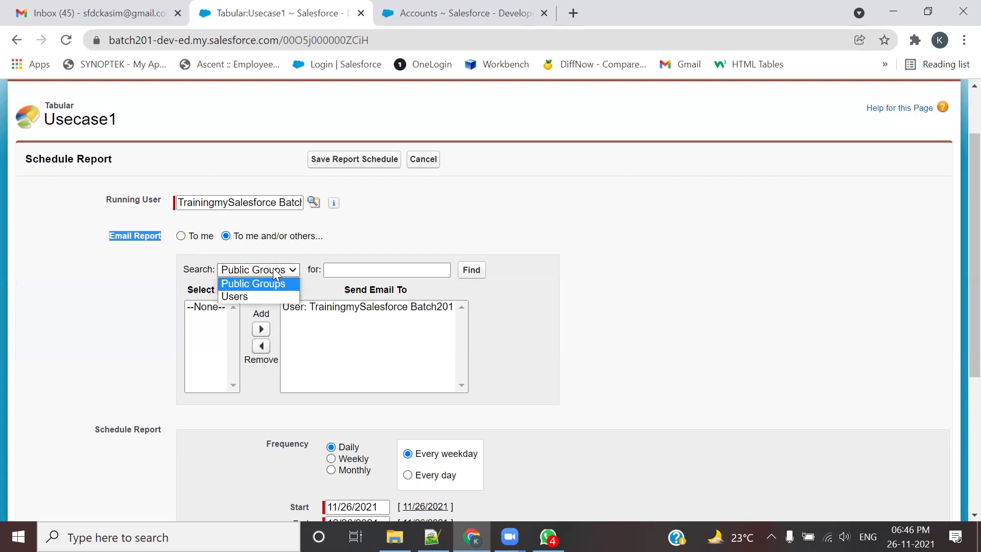
click(239, 296)
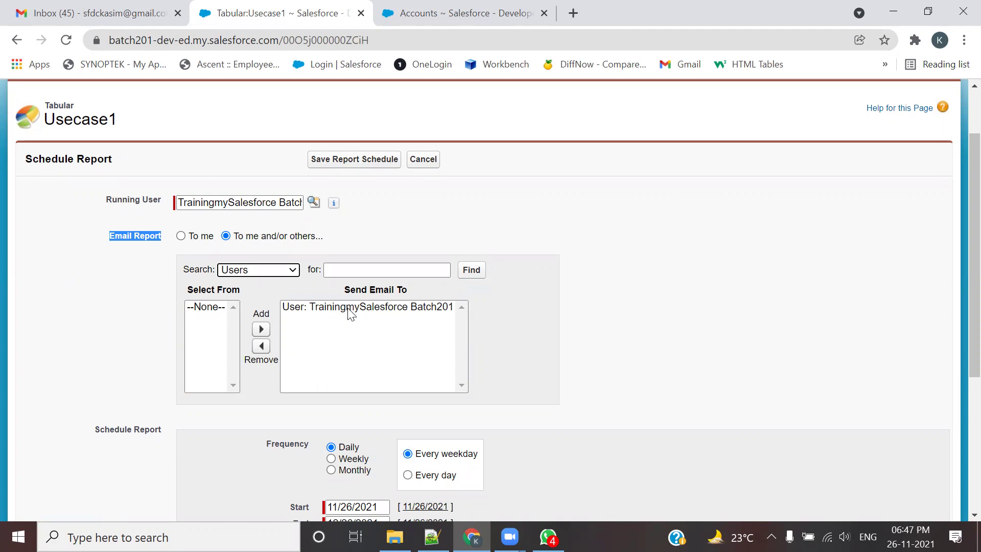
Step: Select the listed recipient, set the recipient search back to Public Groups, and return Email Report to To me
click(314, 309)
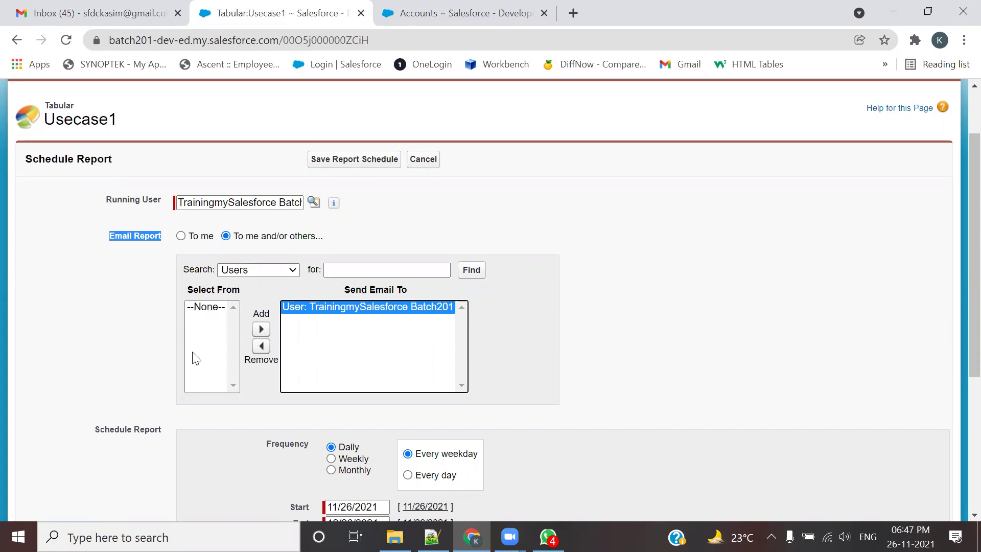
click(267, 269)
click(266, 284)
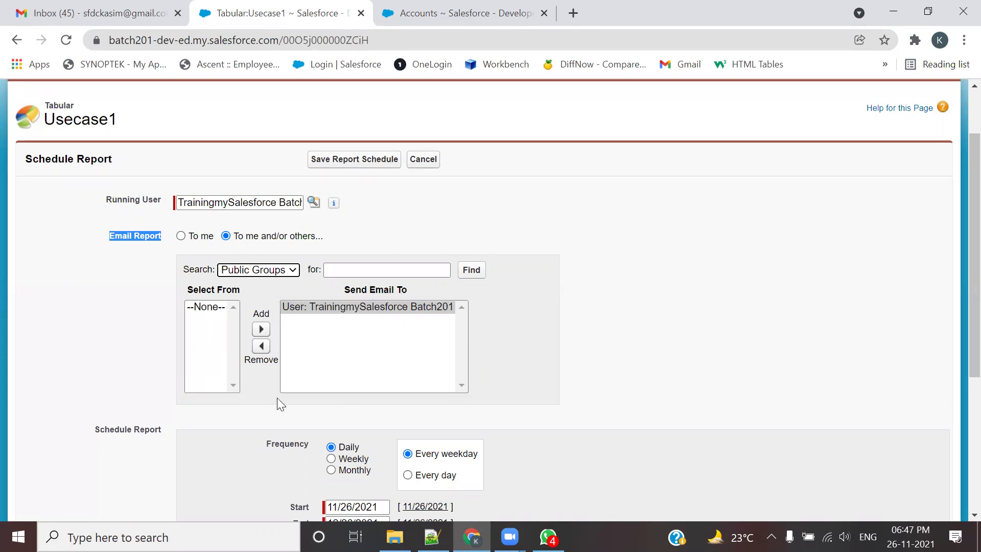
click(146, 291)
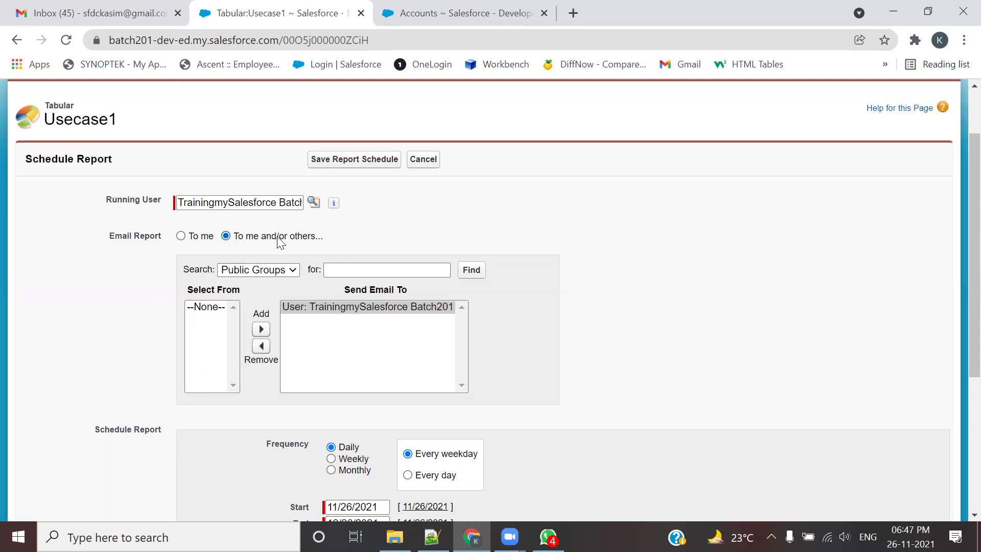
click(181, 236)
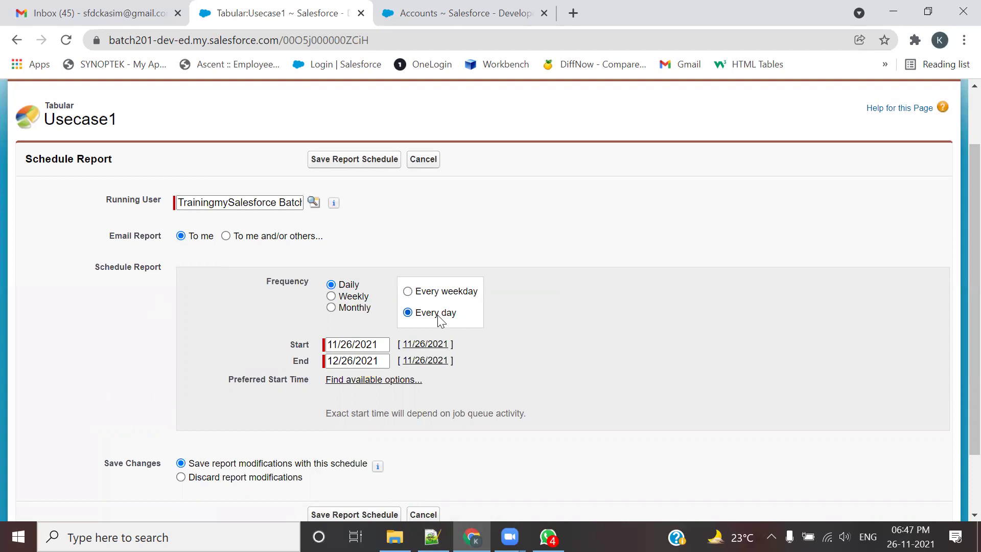
Step: Schedule the report weekly on Friday with a preferred start time of 1:00 AM, and email it to me and/or others
click(356, 298)
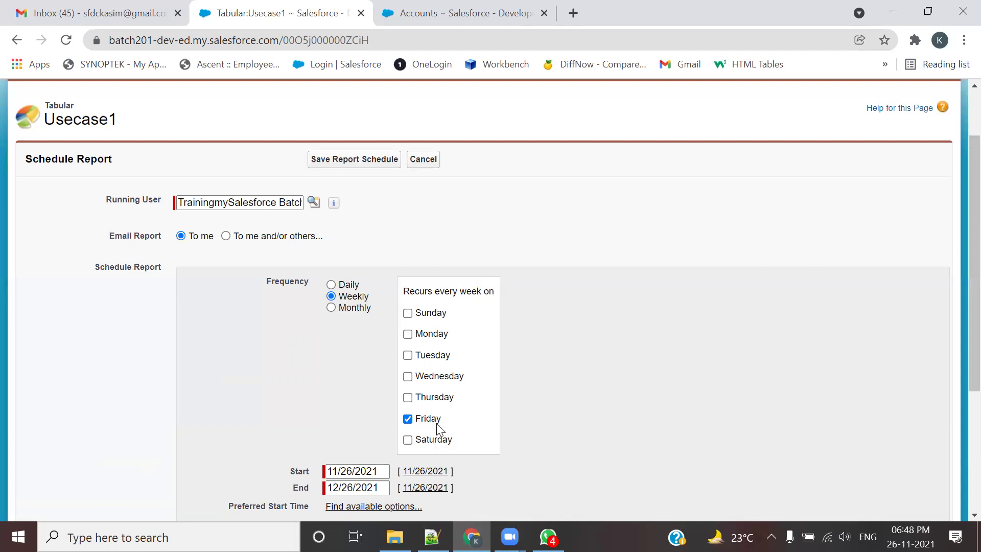
scroll(450, 414, down, 1)
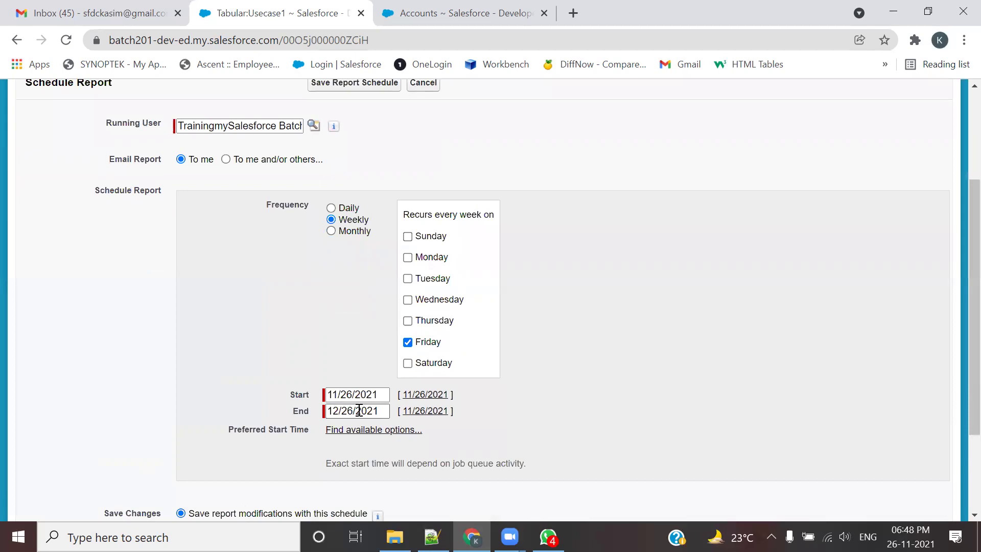
click(343, 435)
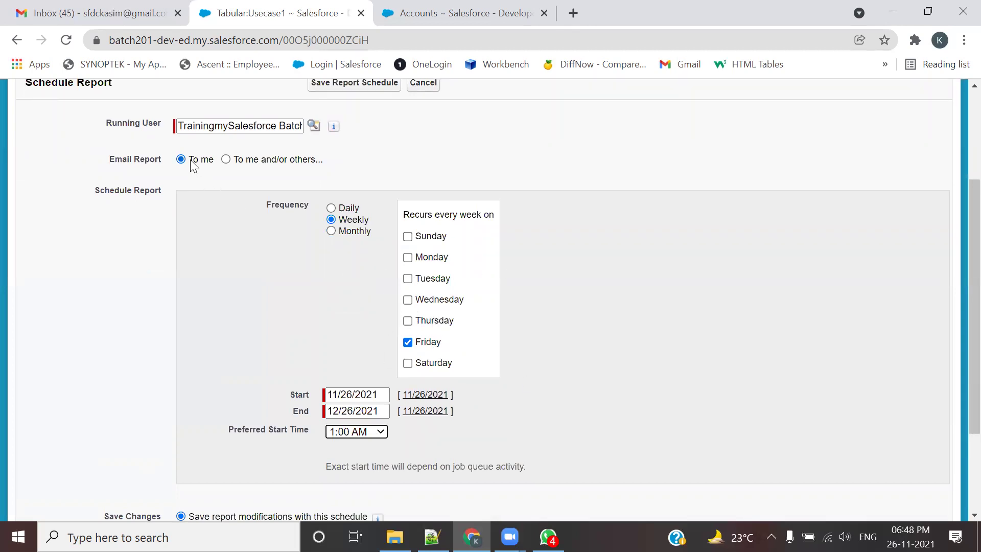
click(225, 159)
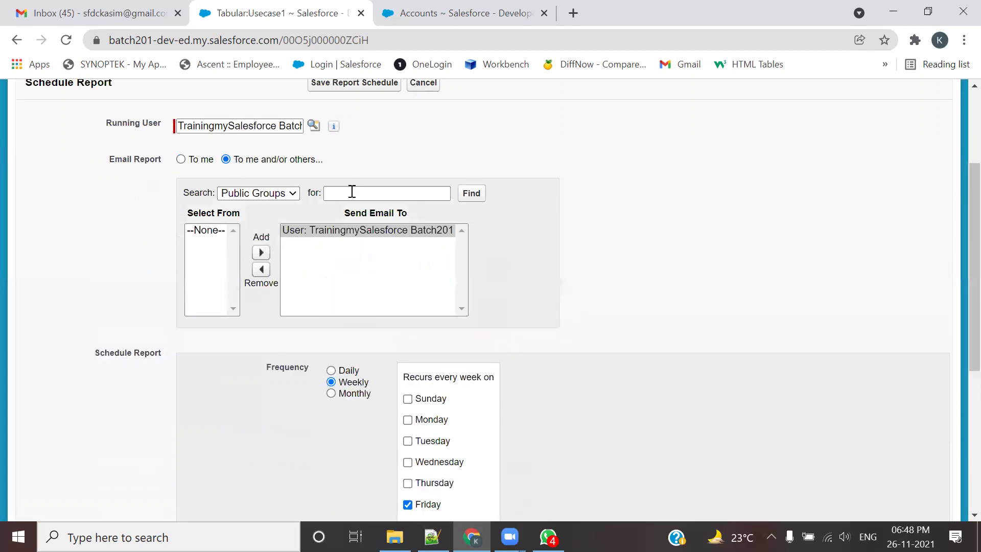
scroll(351, 298, down, 3)
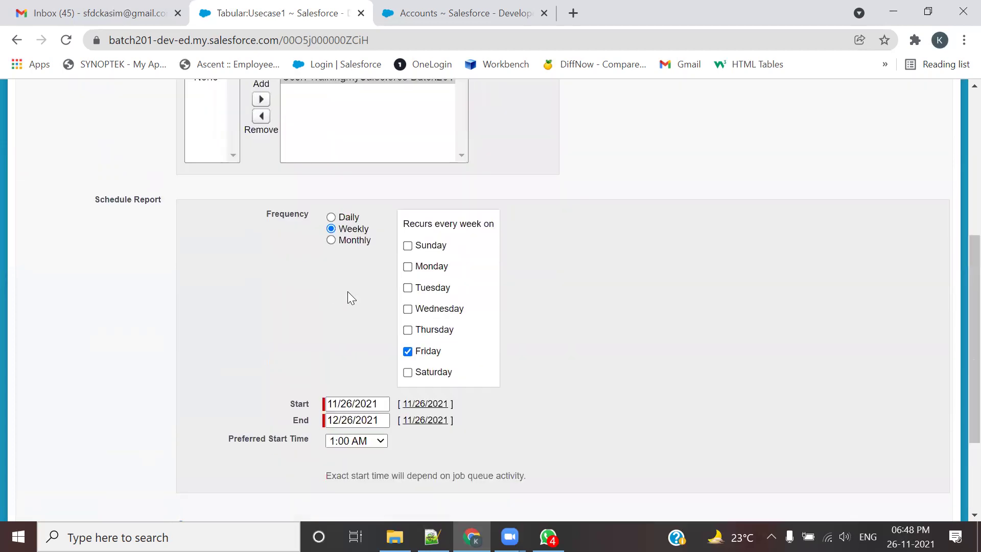
Step: Set the schedule frequency to Monthly and look through the available days of the month
click(332, 241)
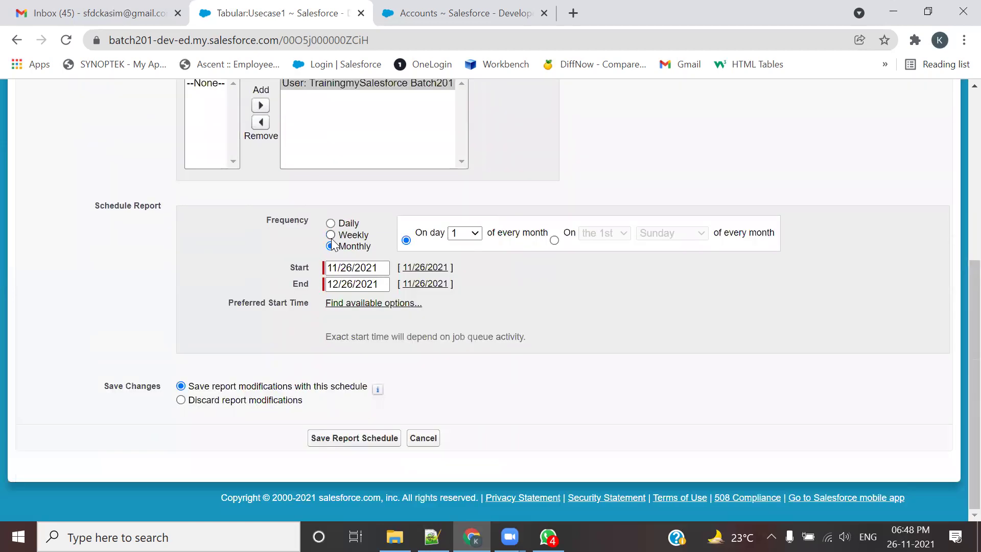
click(472, 233)
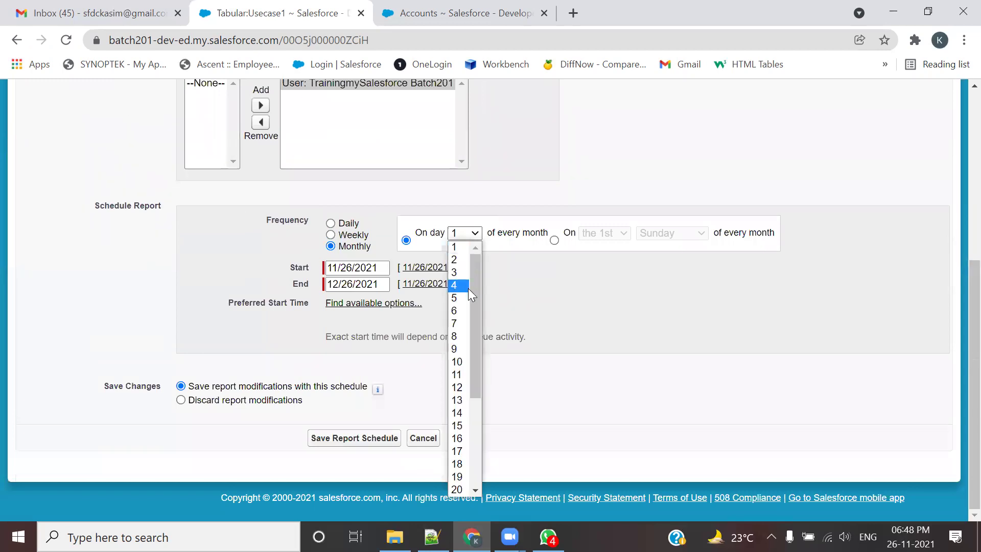
scroll(468, 288, down, 4)
click(576, 374)
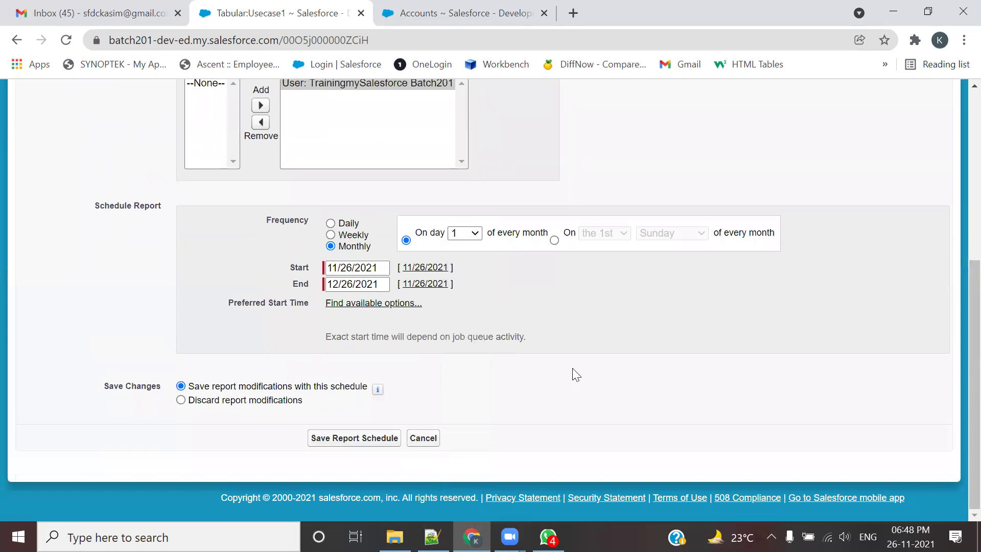
Step: Make the monthly schedule recur on the 2nd Saturday of every month
click(555, 240)
click(627, 235)
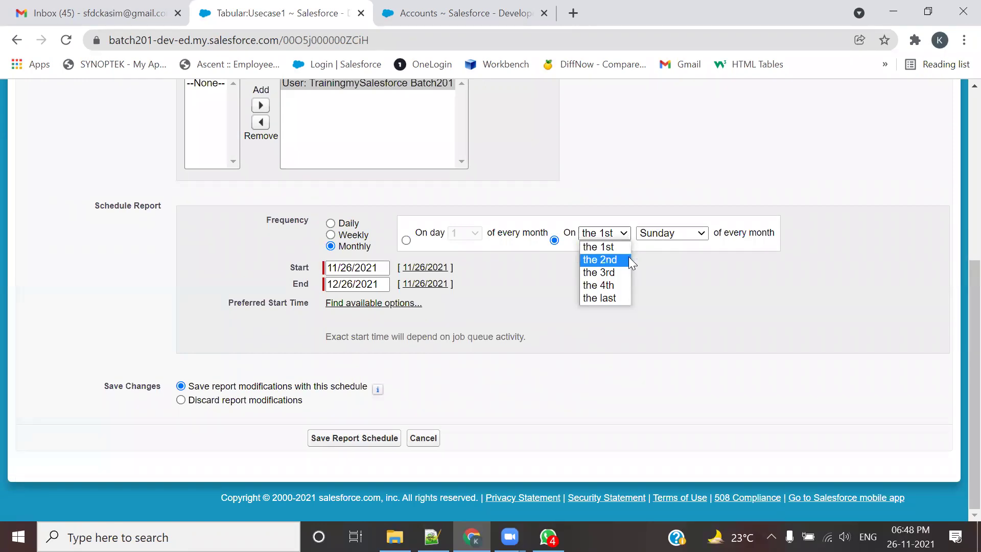
click(664, 234)
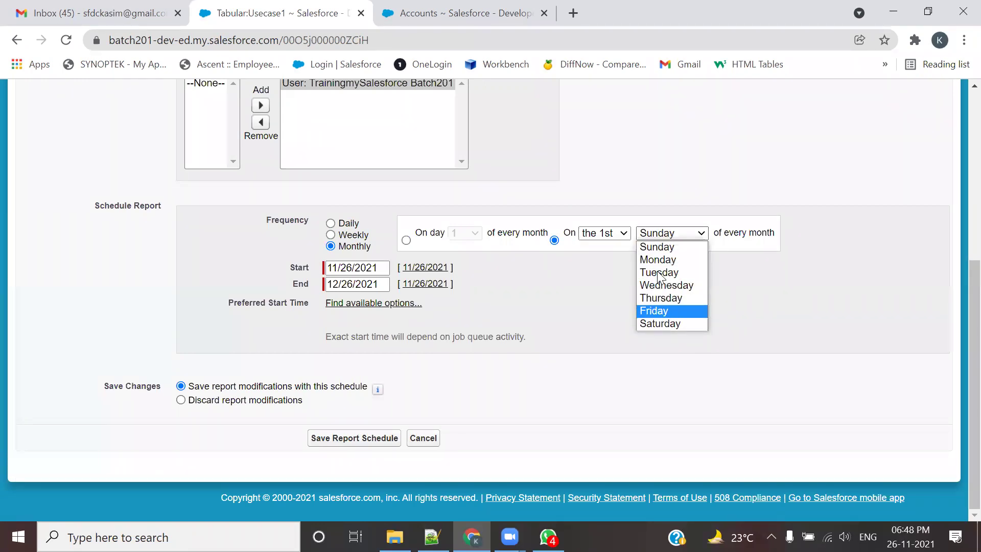
click(618, 233)
click(622, 261)
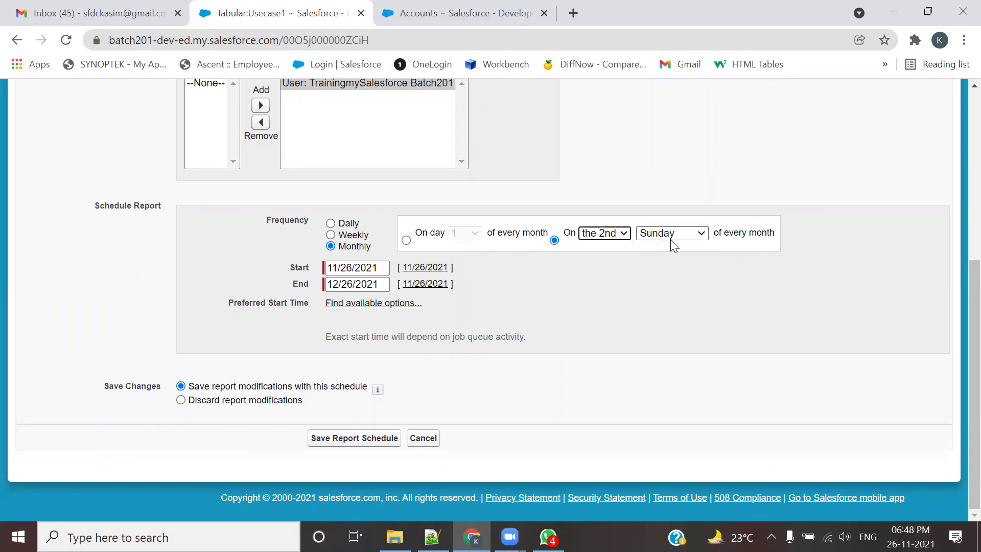
click(670, 237)
click(658, 324)
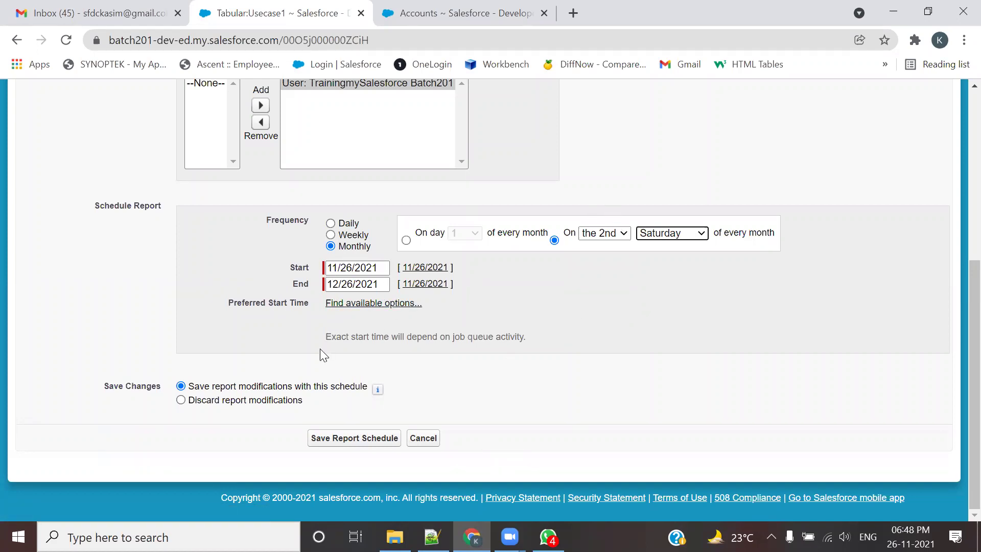
Step: Set the Email Report option back to To me above the monthly schedule
scroll(405, 348, up, 3)
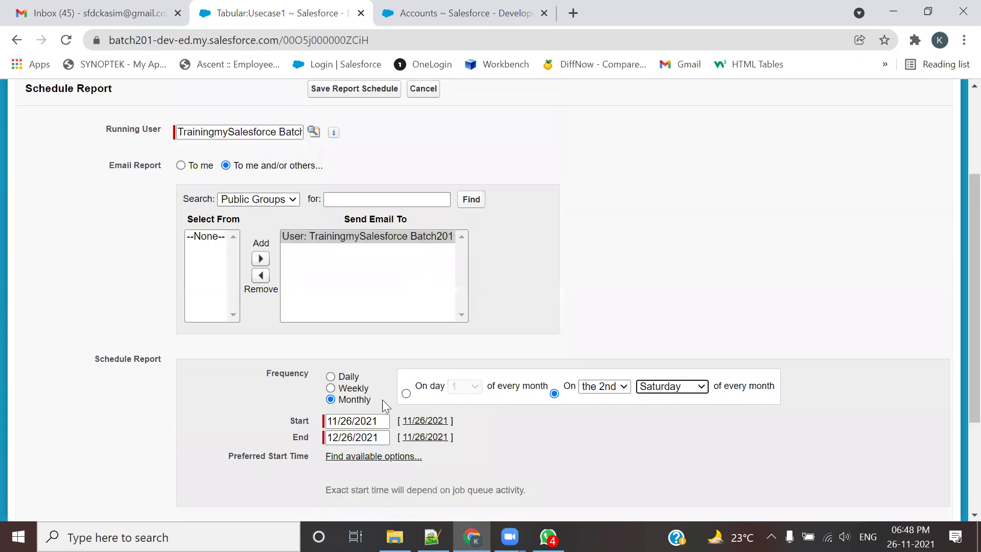
scroll(331, 185, up, 2)
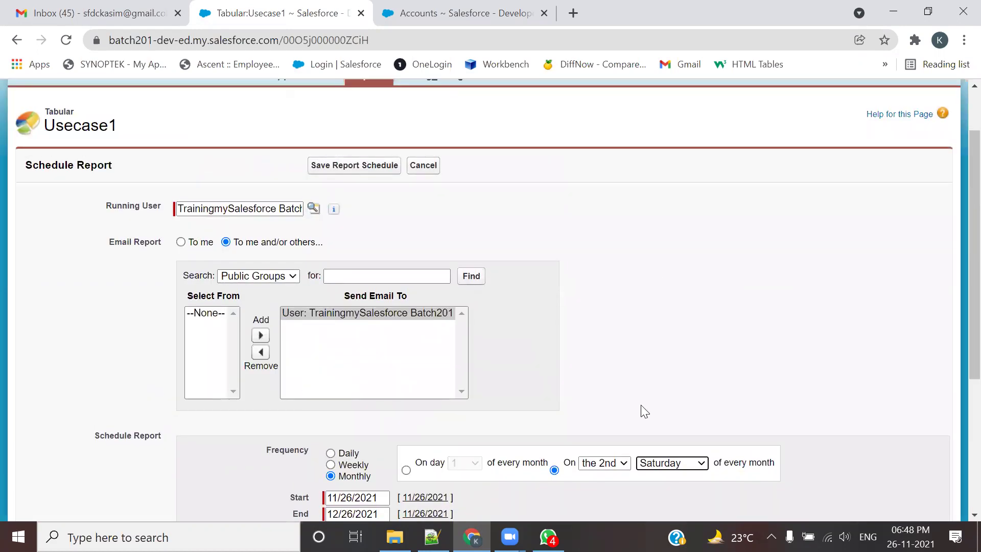
click(181, 243)
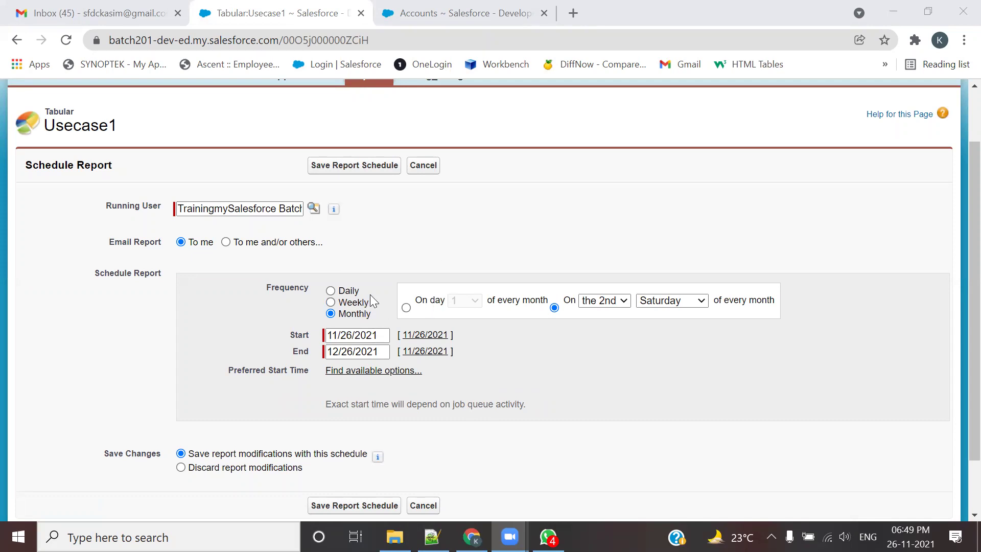
scroll(371, 295, down, 1)
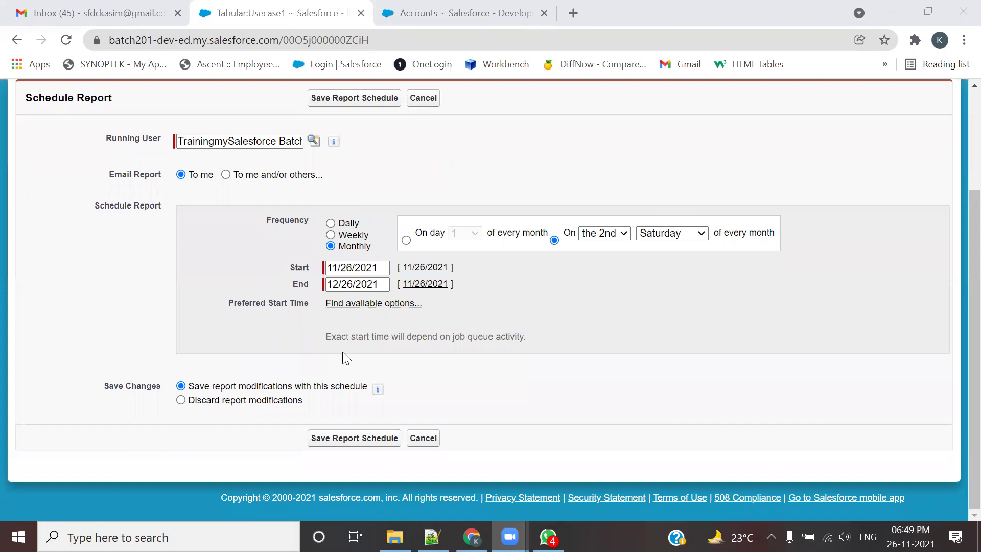
Step: Highlight the Schedule Report heading and the note about the exact start time depending on job queue activity
drag(23, 98, 129, 102)
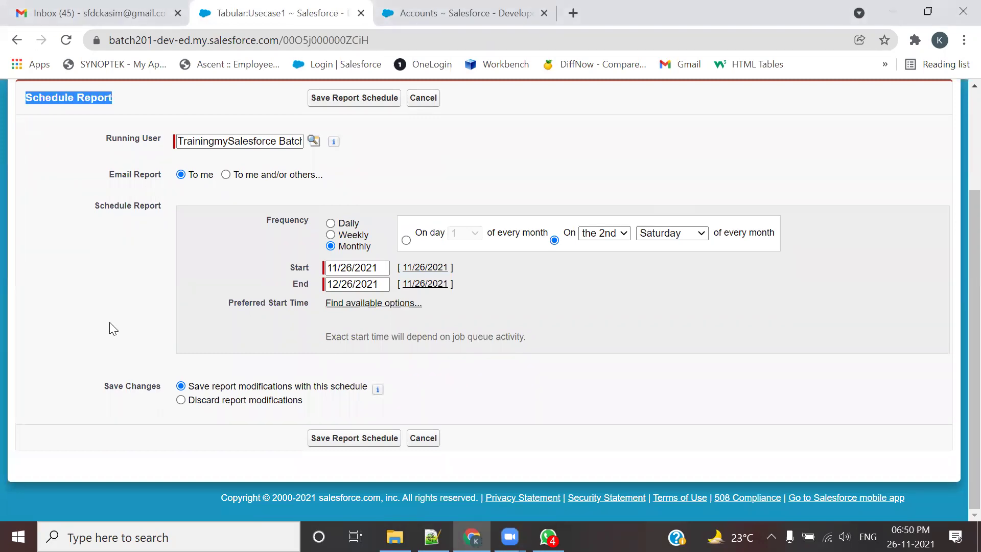
drag(324, 341, 525, 345)
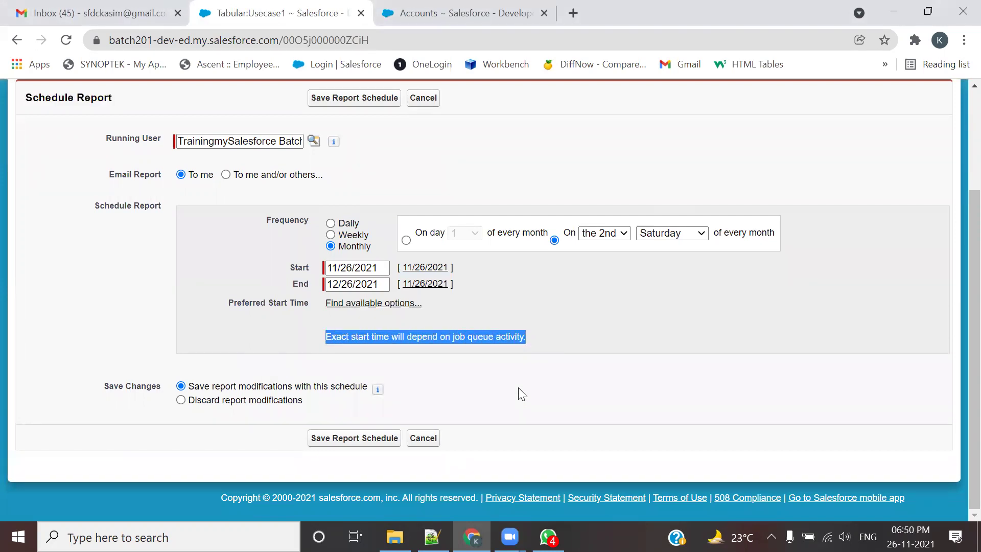
click(547, 382)
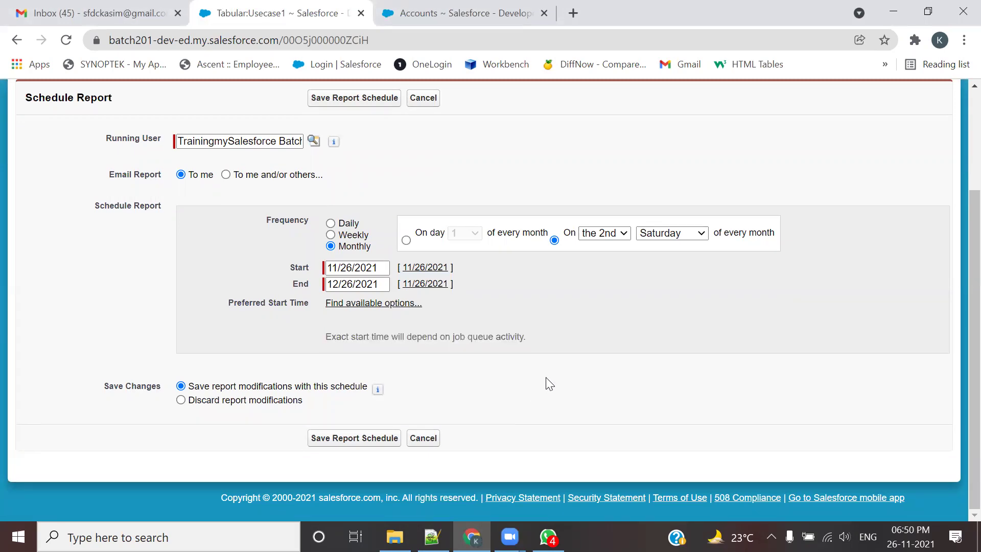
drag(328, 339, 525, 347)
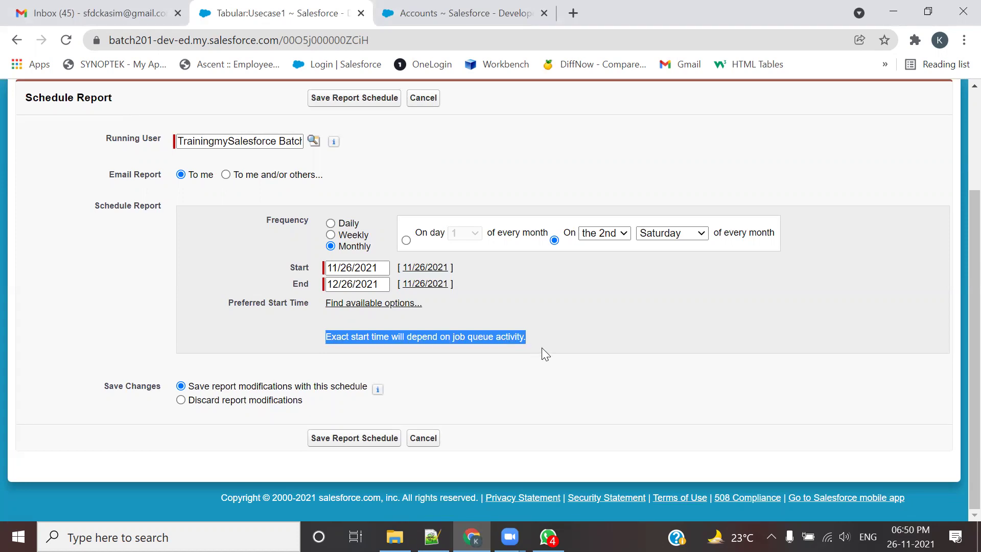
Step: Highlight the words job queue in the note about the exact start time
click(546, 353)
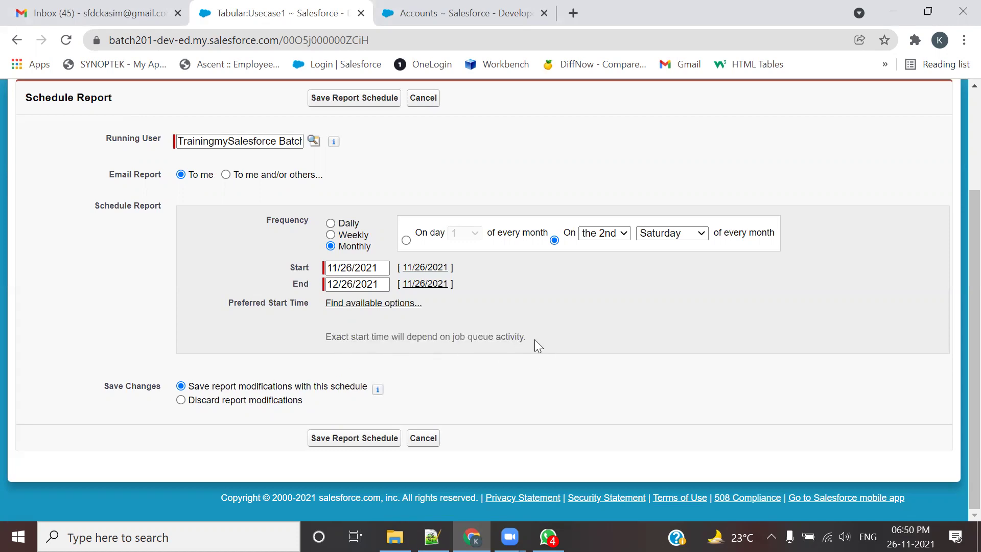
double_click(466, 341)
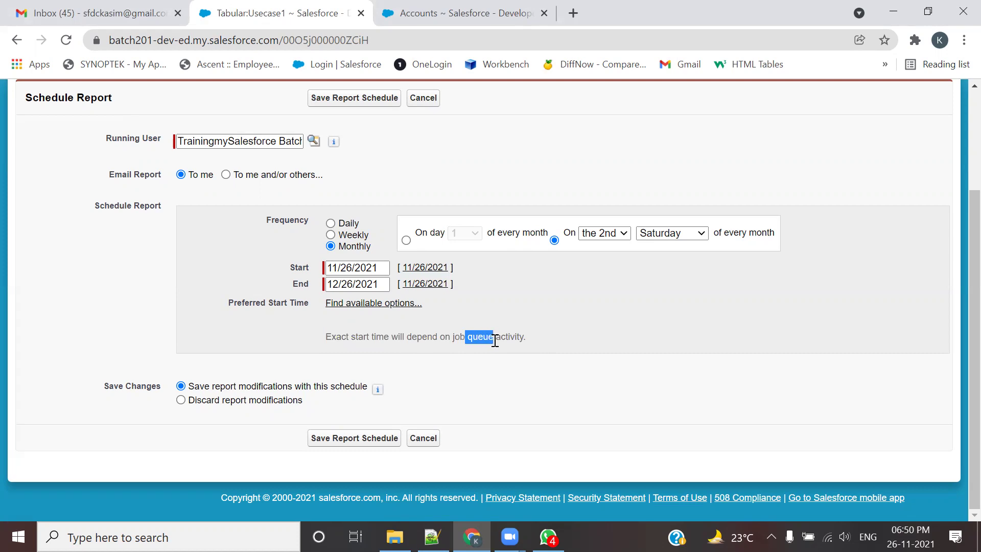
click(487, 369)
drag(453, 336, 493, 336)
click(443, 360)
Step: Find the available start time options and set the preferred start time of the schedule to 7:00 PM
click(330, 305)
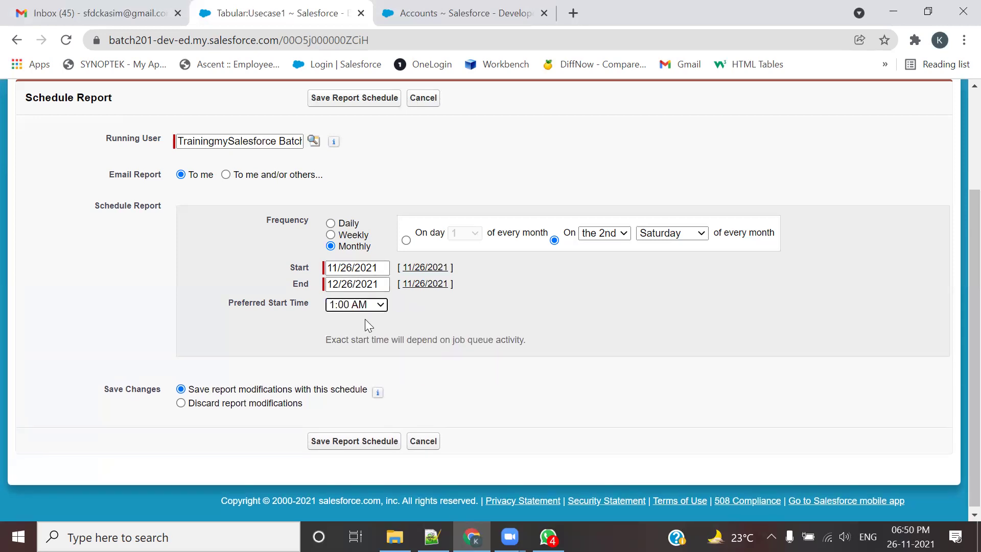
click(369, 307)
click(364, 327)
Step: Highlight the full note below the preferred start time about the exact start depending on job queue activity
drag(422, 342, 488, 341)
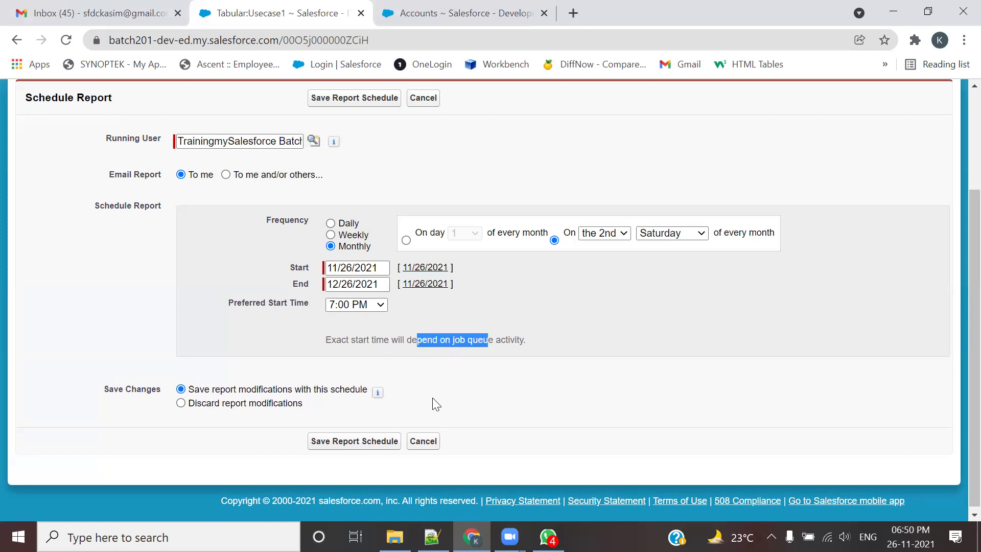
click(409, 365)
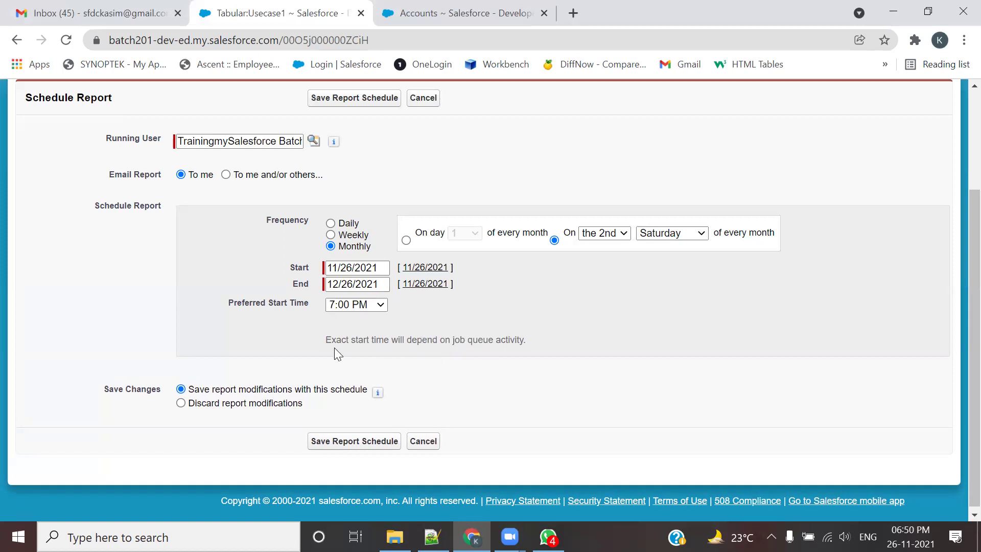
drag(322, 343, 551, 347)
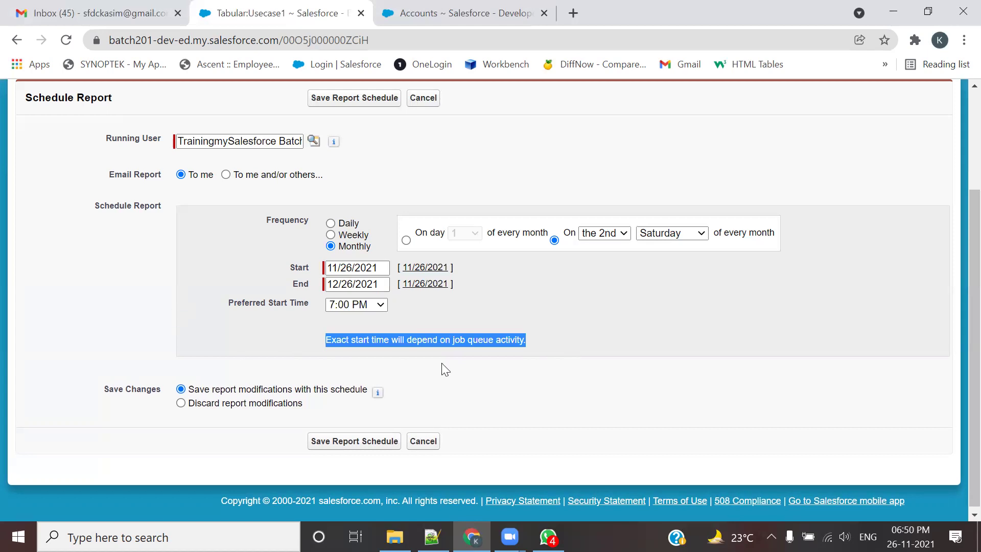
click(508, 364)
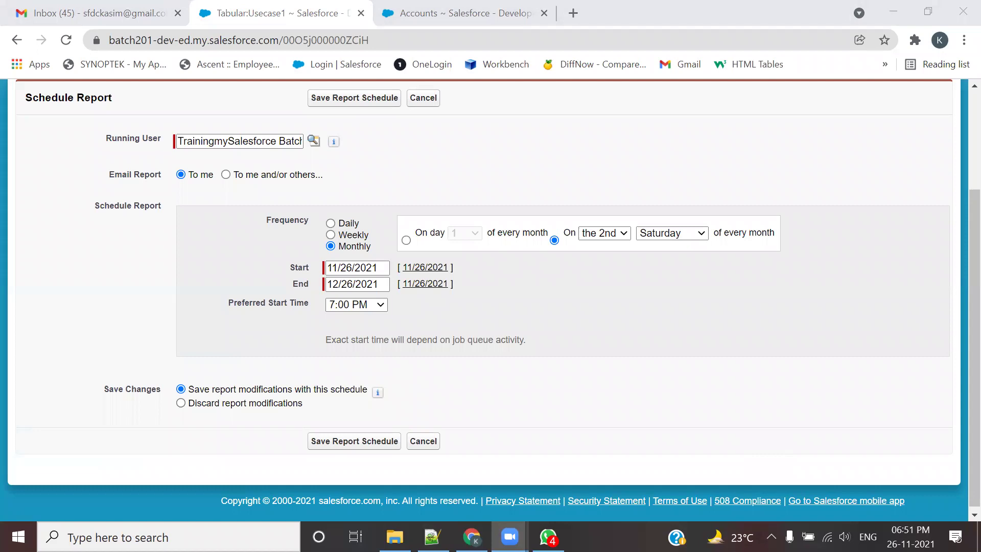
Step: Switch to the 201-Admin.txt notes in Notepad++ and highlight the Tabular, Summary and Joined entries in the list of report types
key(alt+Tab)
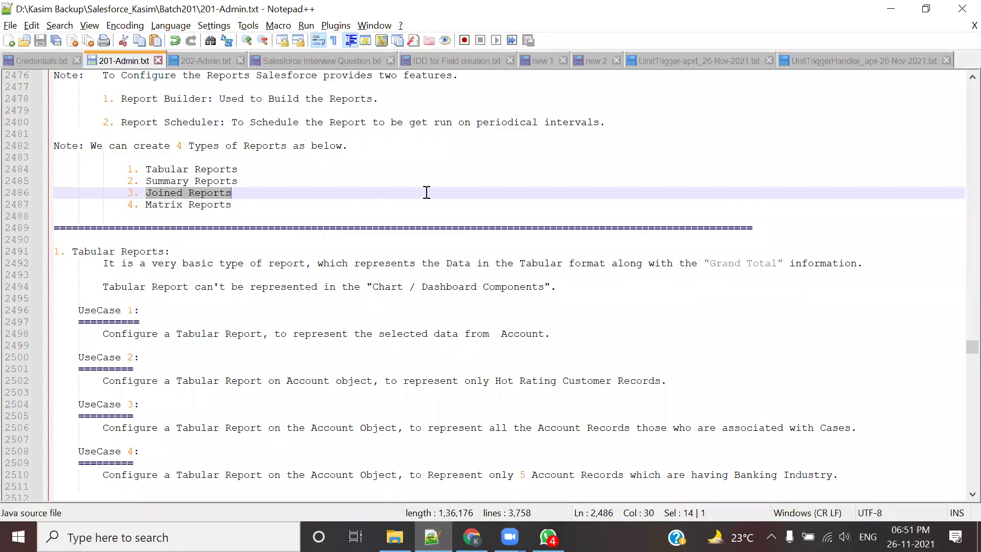
click(236, 192)
drag(231, 192, 145, 193)
click(145, 169)
drag(174, 168, 240, 167)
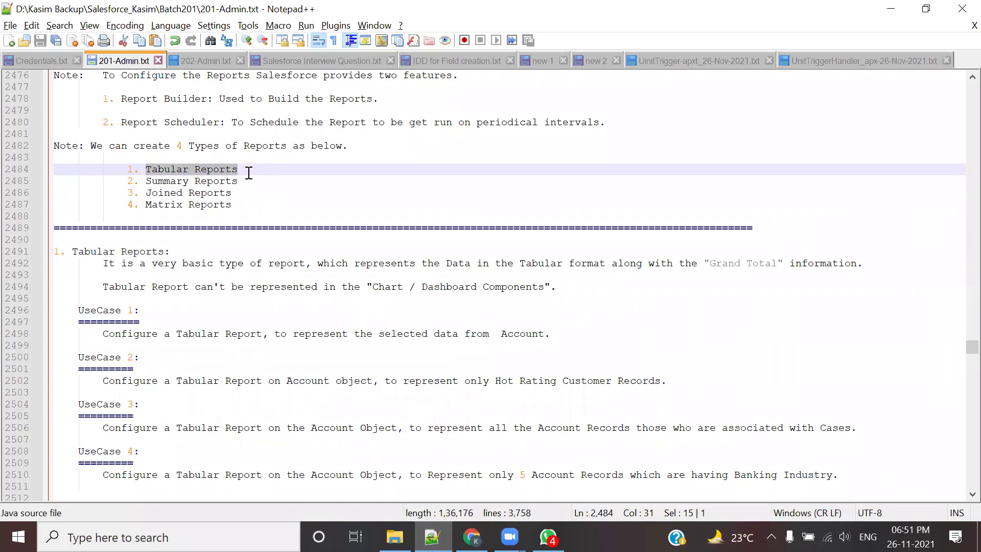
drag(146, 181, 236, 179)
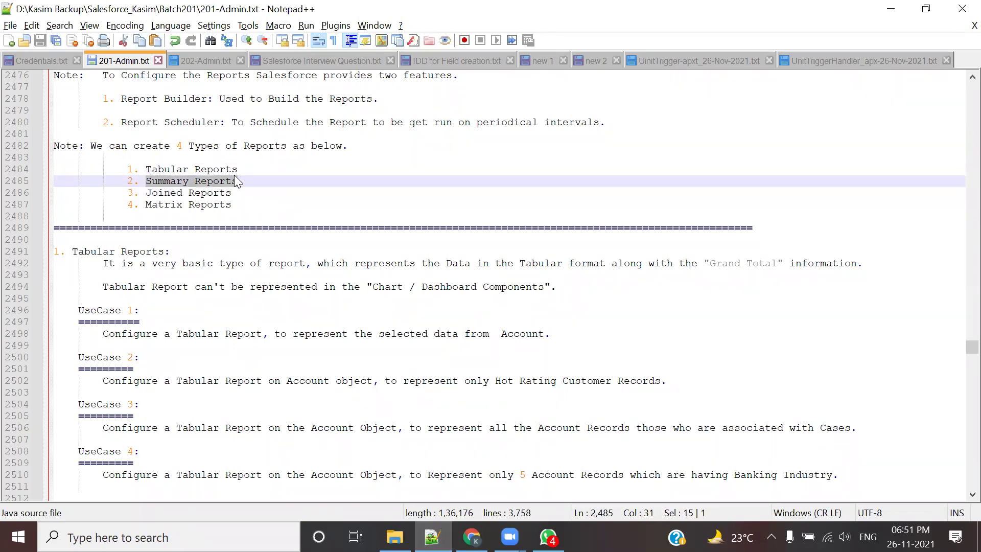
mouse_move(144, 202)
mouse_down()
mouse_move(232, 204)
mouse_move(146, 193)
mouse_up()
click(232, 215)
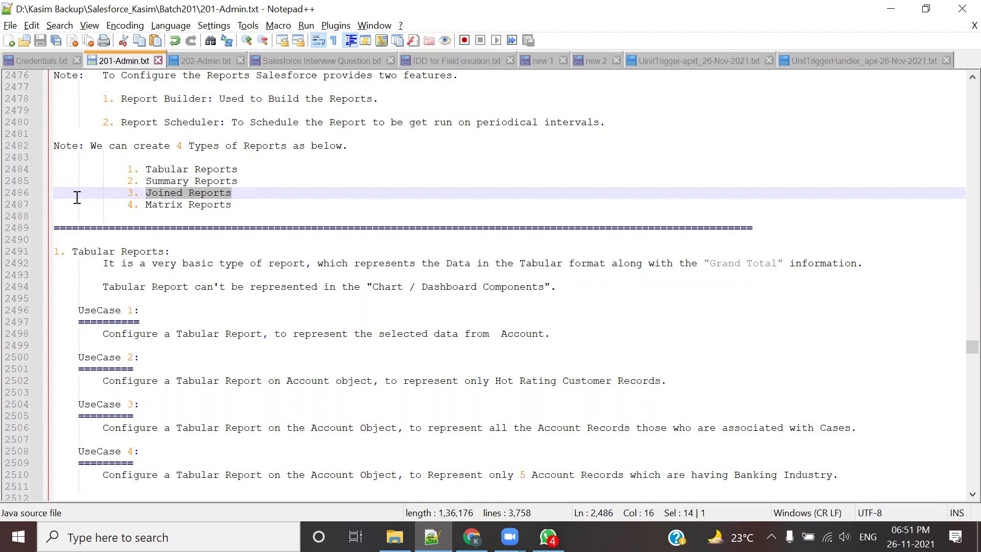
drag(145, 169, 244, 177)
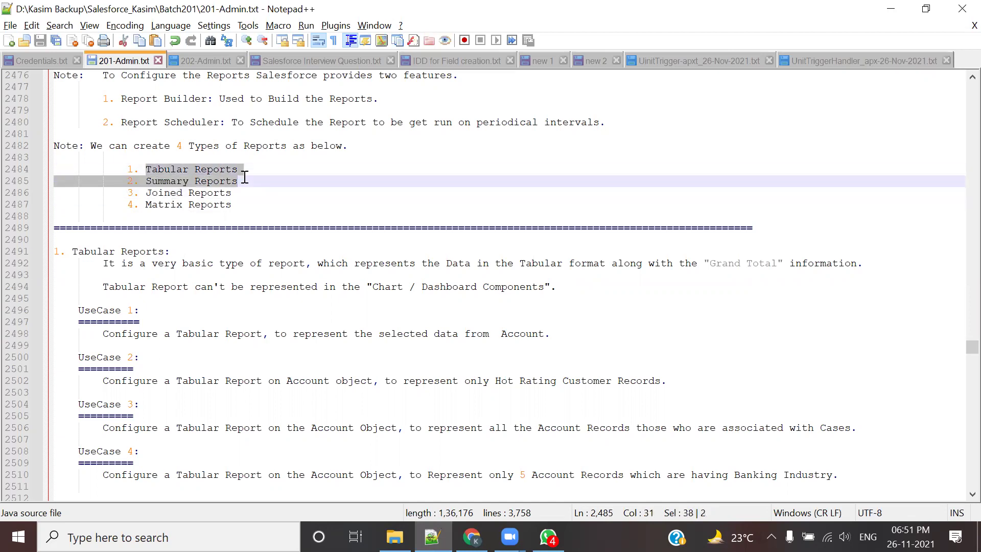
click(246, 208)
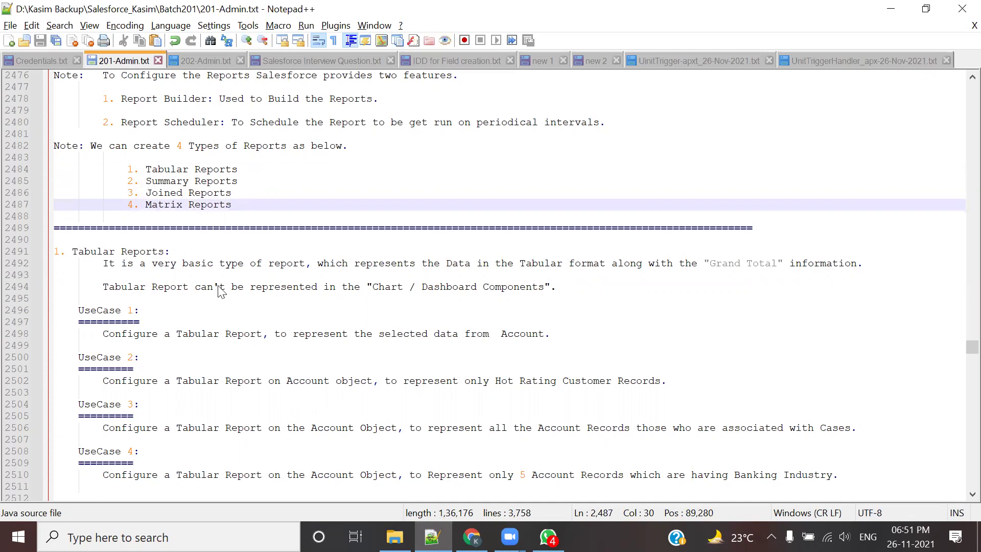
Step: Switch back to Salesforce in Chrome and cancel the report schedule without saving it
key(alt+Tab)
click(432, 236)
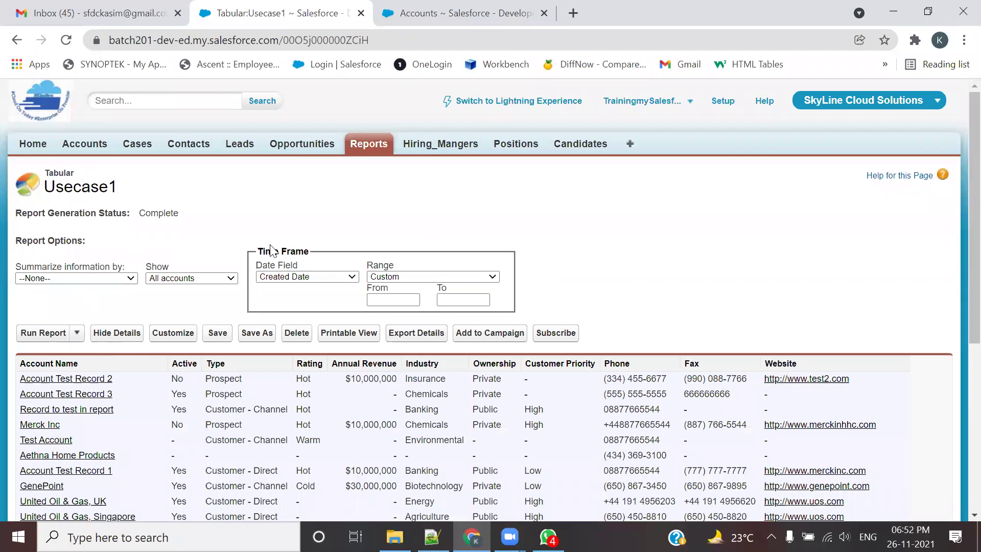
Step: Reopen the Schedule Future Runs form for the Usecase1 report, review its options and cancel it
scroll(162, 394, down, 1)
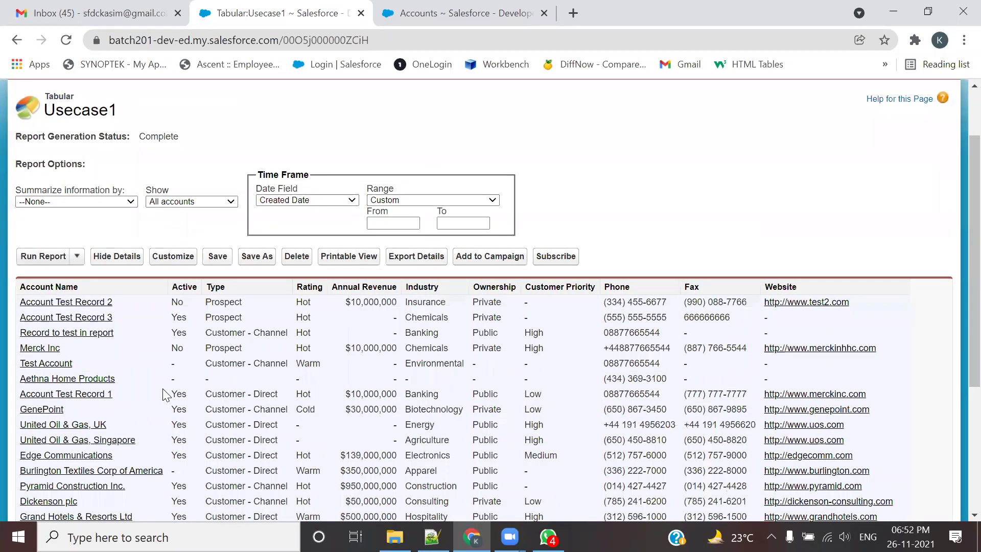
click(77, 260)
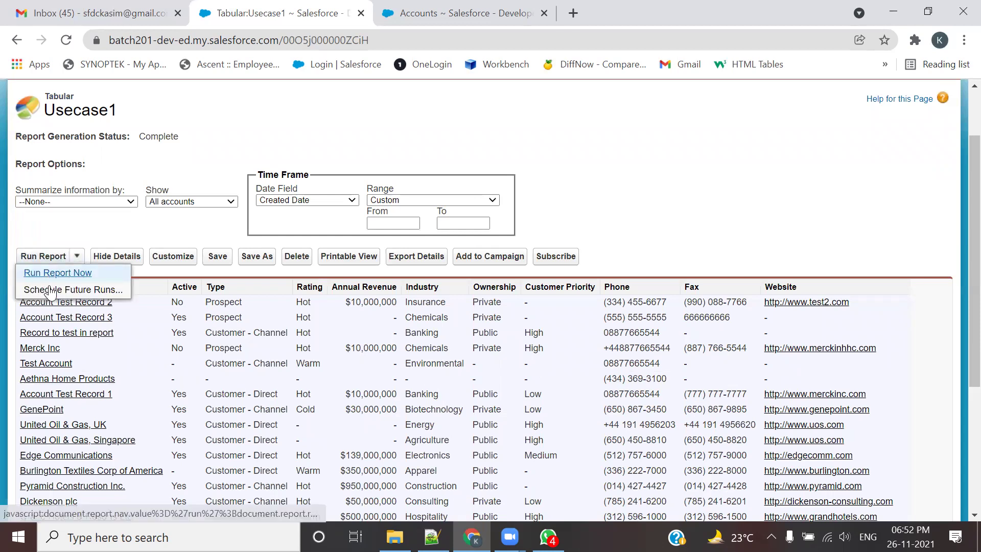
click(90, 291)
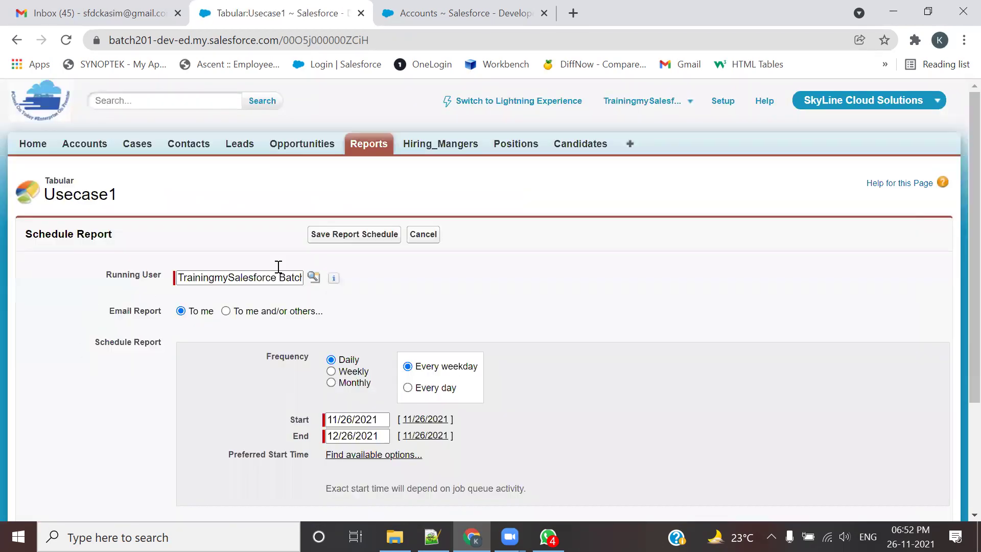
scroll(583, 352, down, 3)
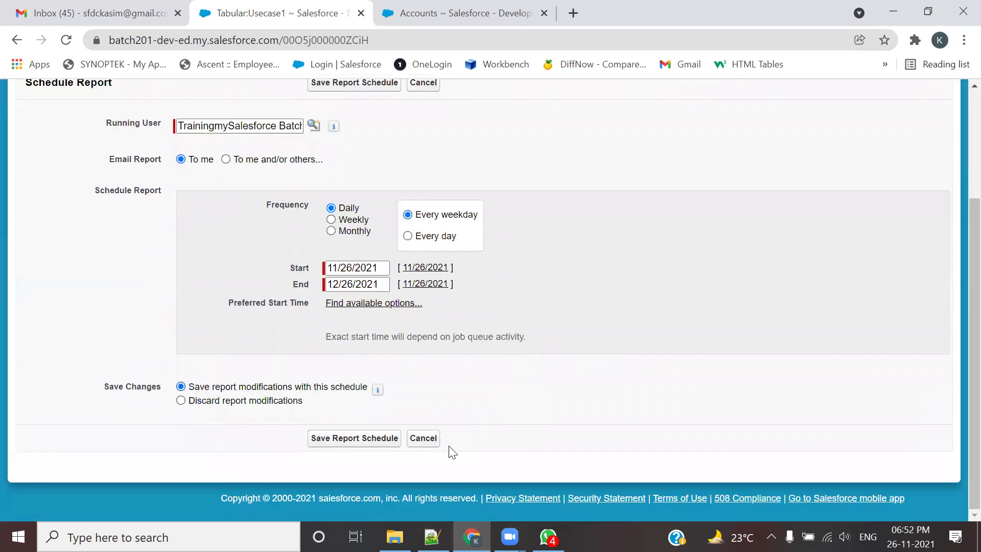
click(424, 441)
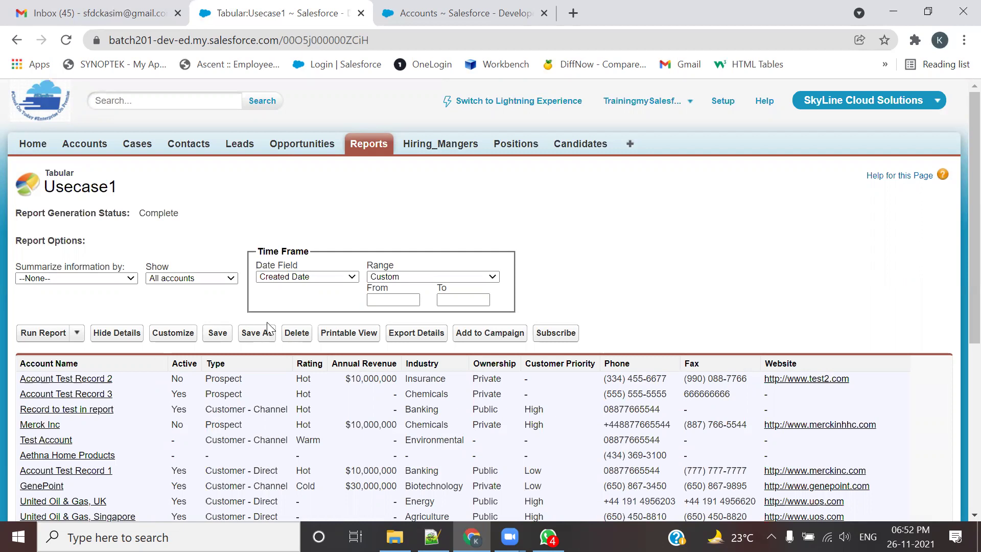
Step: Export the Usecase1 report details in Excel Format .xls with ISO-8859-1 encoding
scroll(264, 333, down, 3)
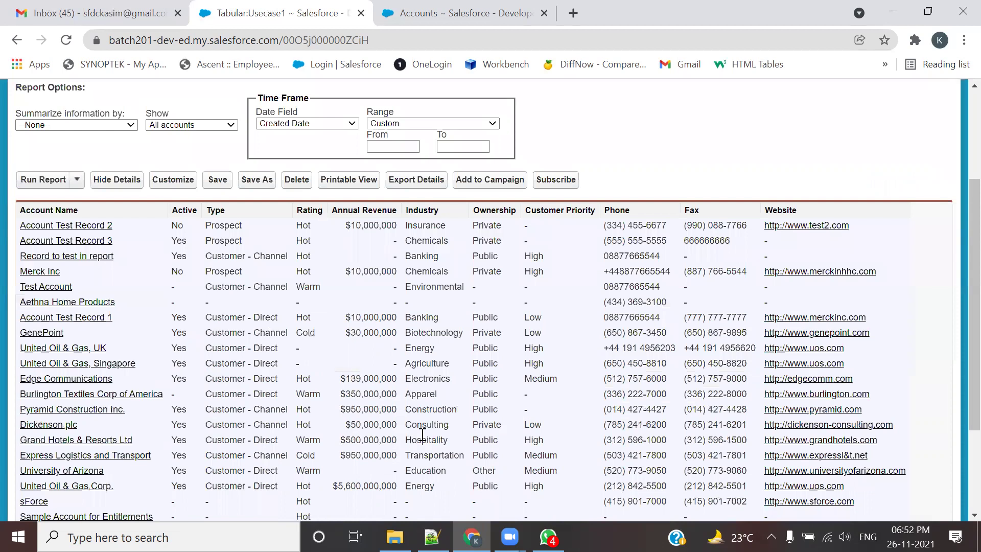
scroll(444, 271, down, 3)
scroll(544, 388, up, 3)
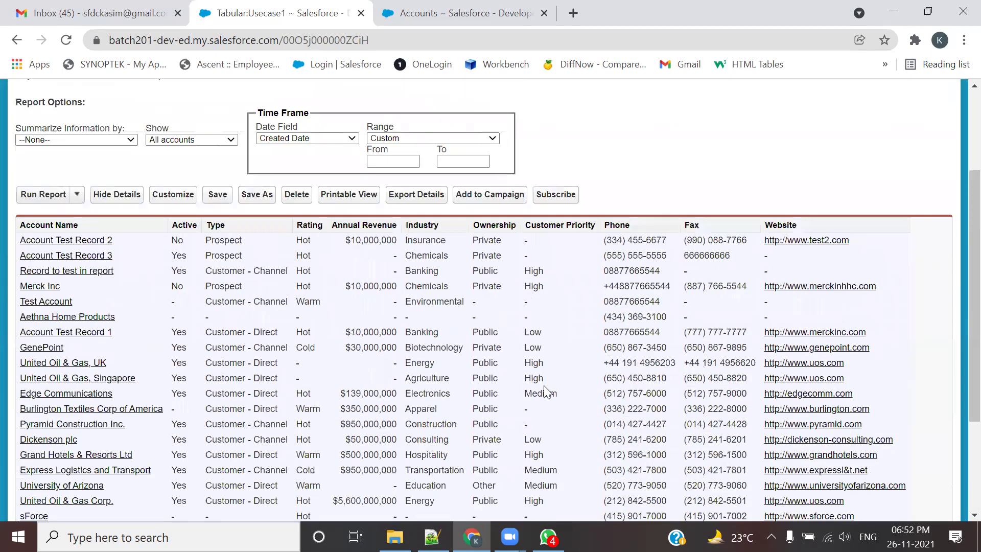
click(422, 198)
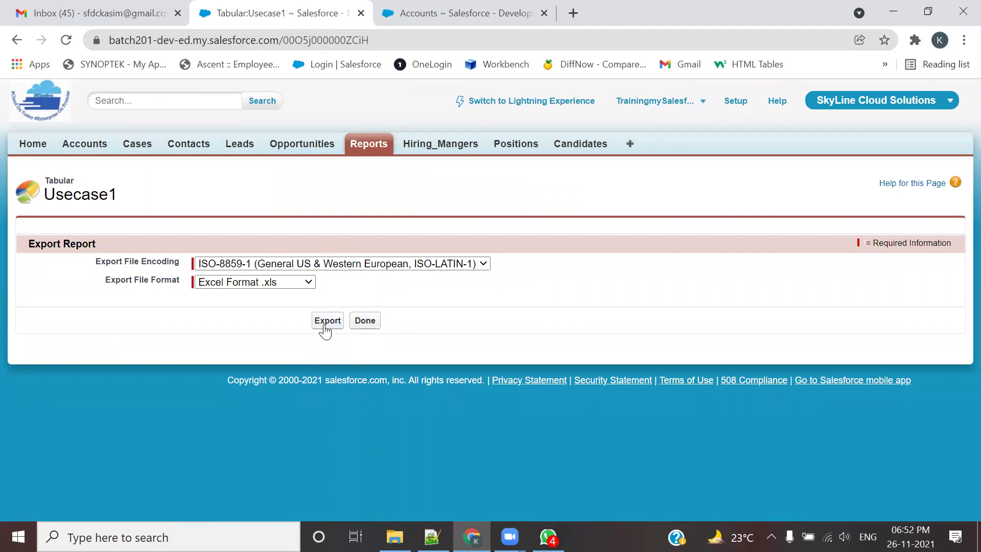
click(312, 285)
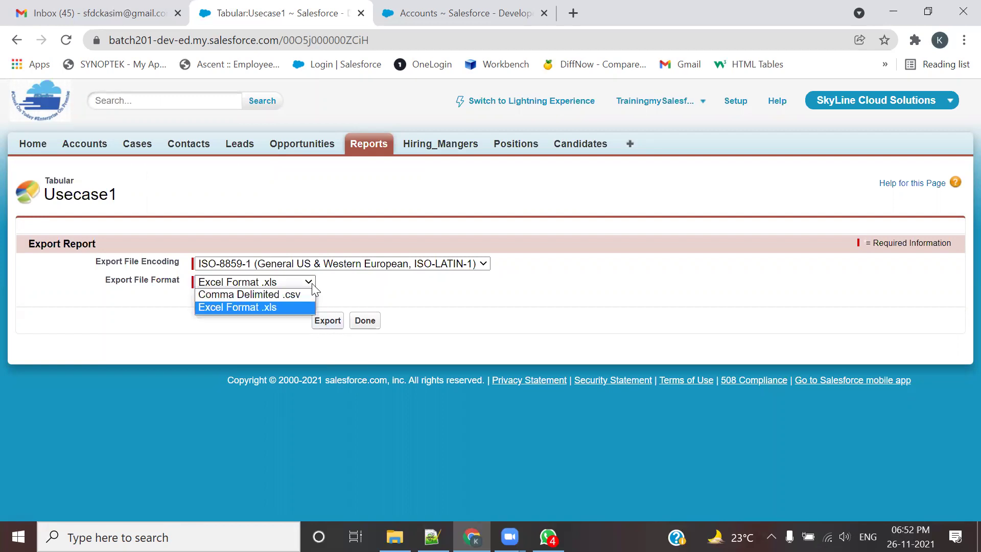
click(308, 285)
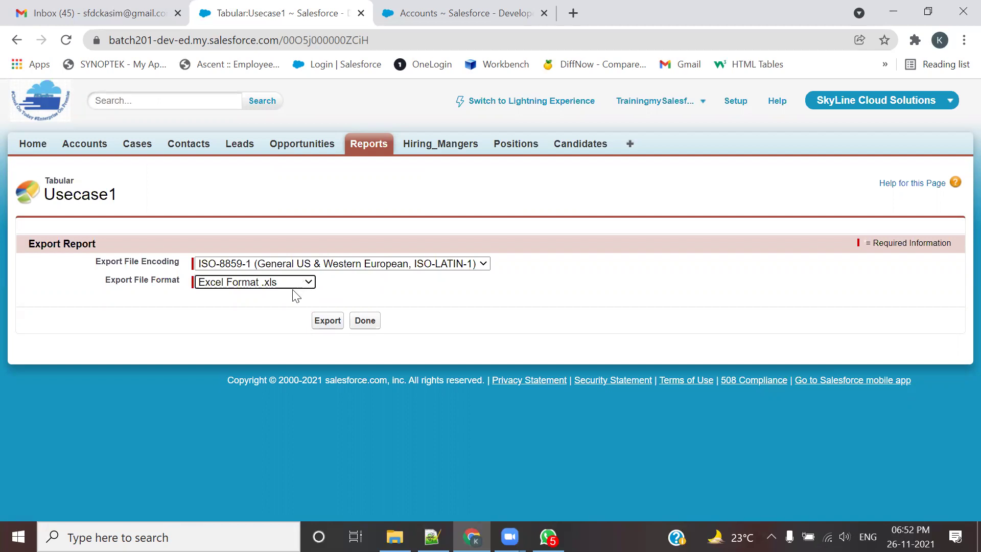
click(293, 283)
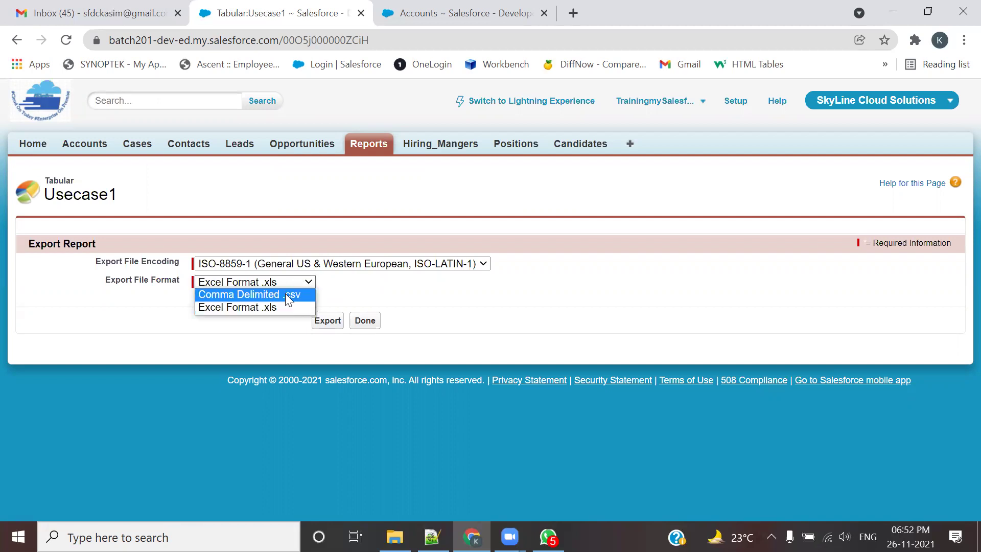
click(295, 280)
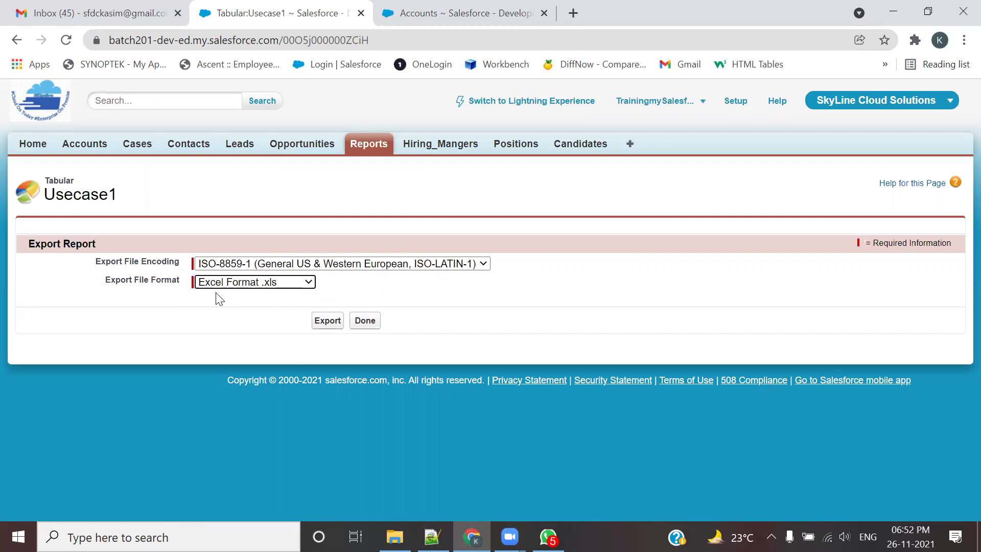
click(320, 321)
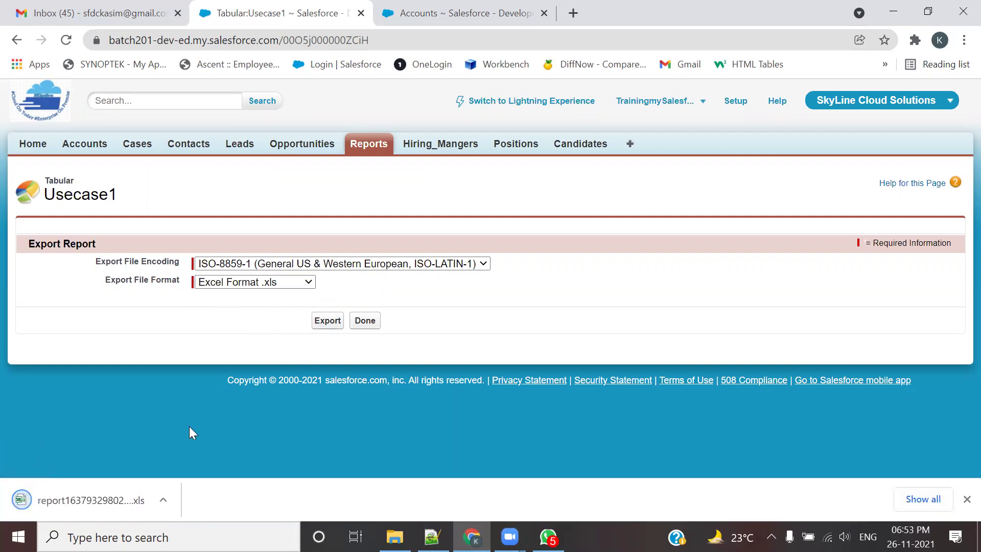
Step: Open the downloaded report .xls file in Excel, accepting the format mismatch, and enable editing
click(100, 507)
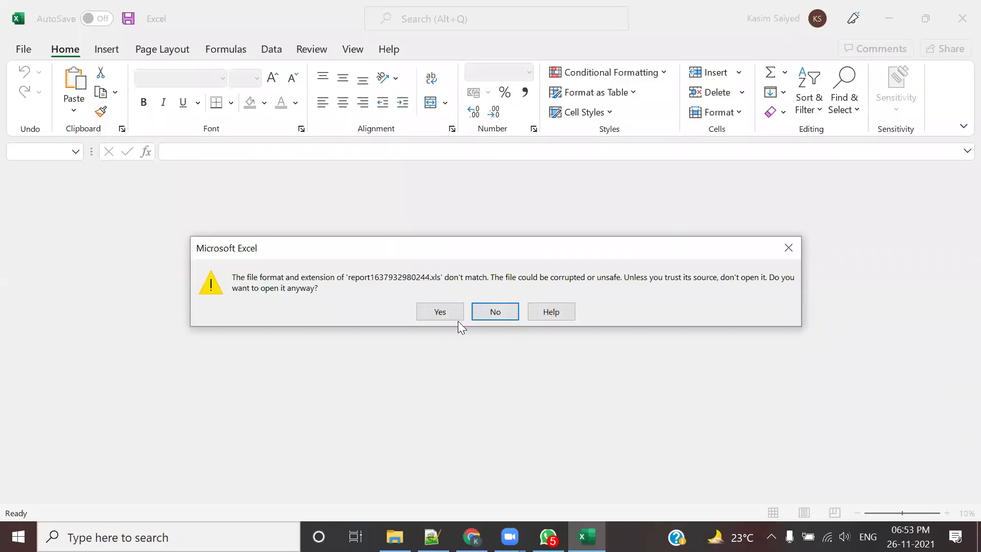
click(456, 317)
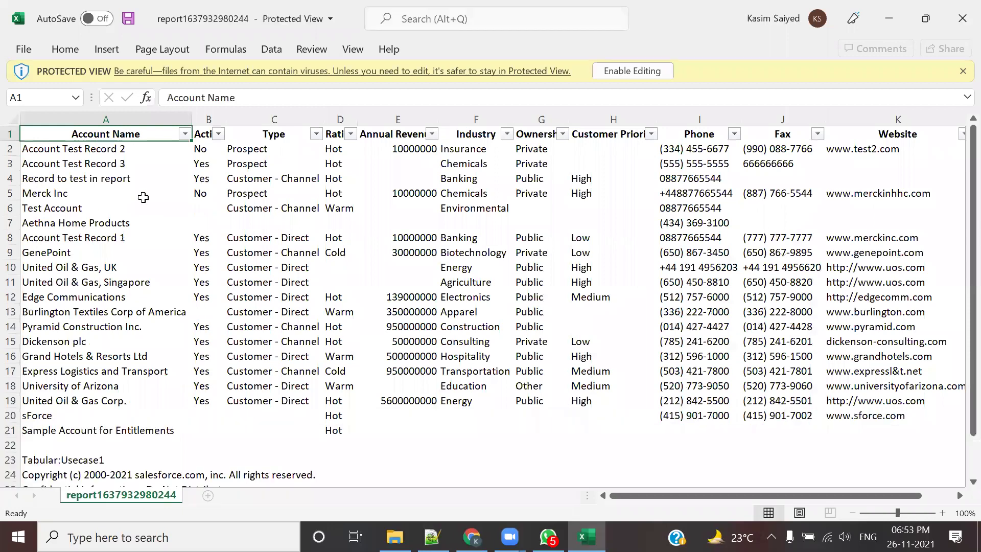
click(630, 74)
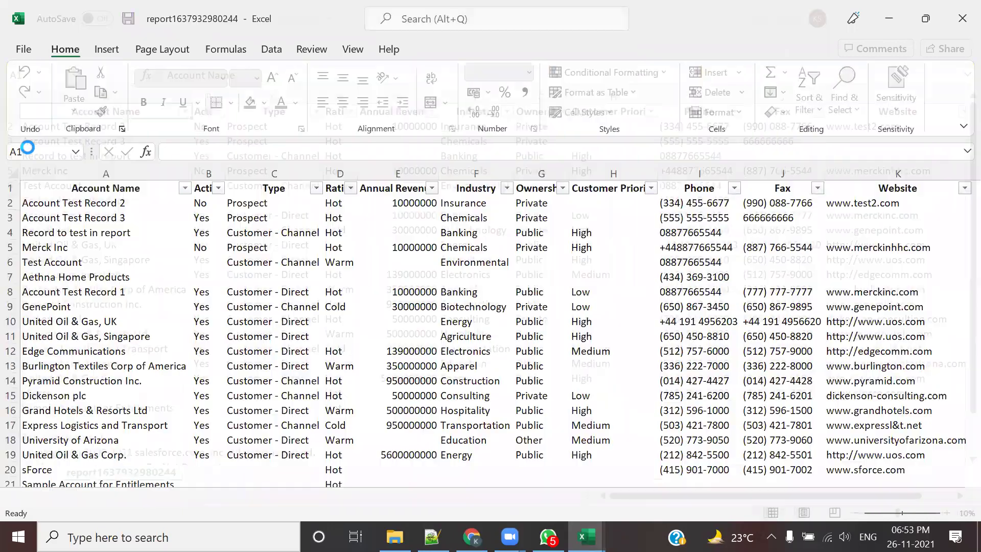
Step: Select the entire exported sheet and AutoFit its column widths
key(ctrl+a)
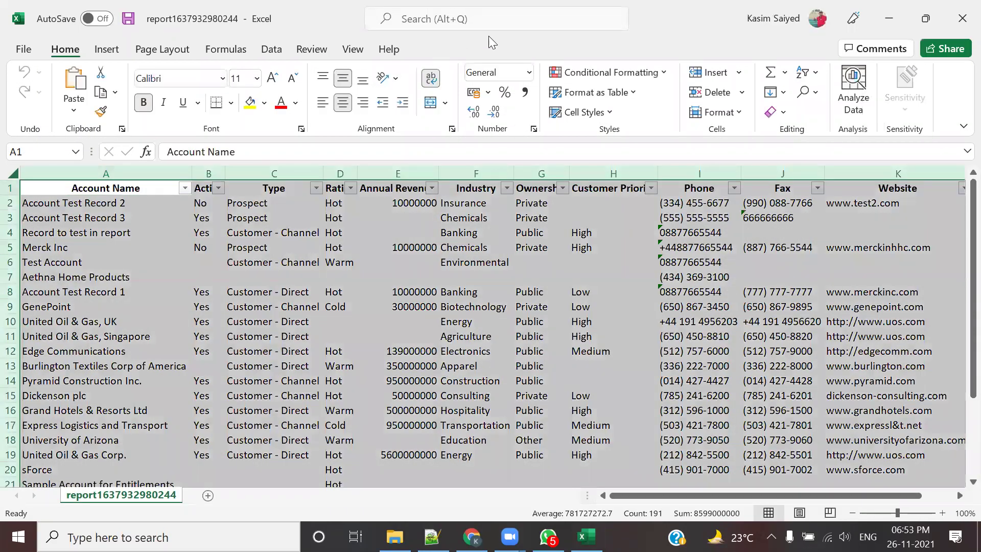
click(499, 23)
text(forma)
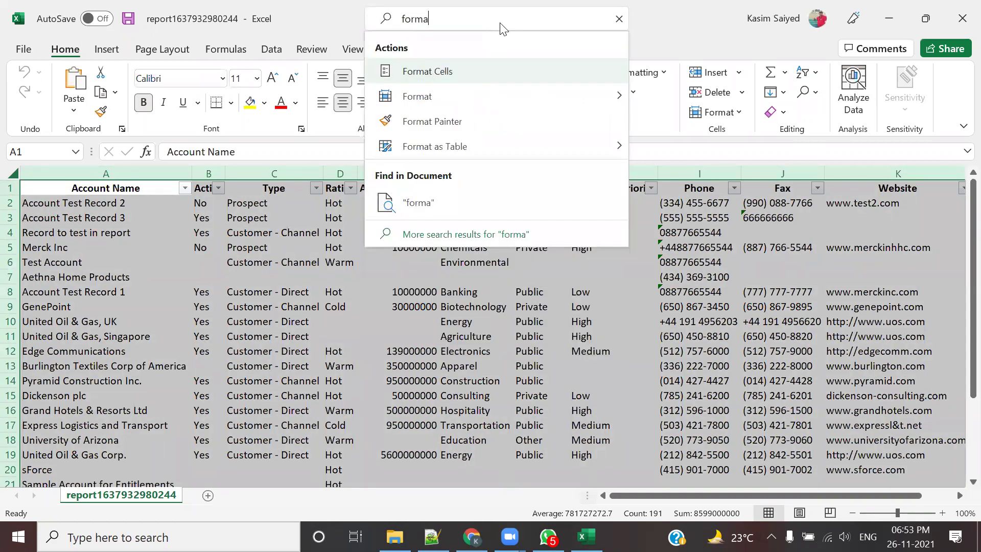
mouse_move(507, 95)
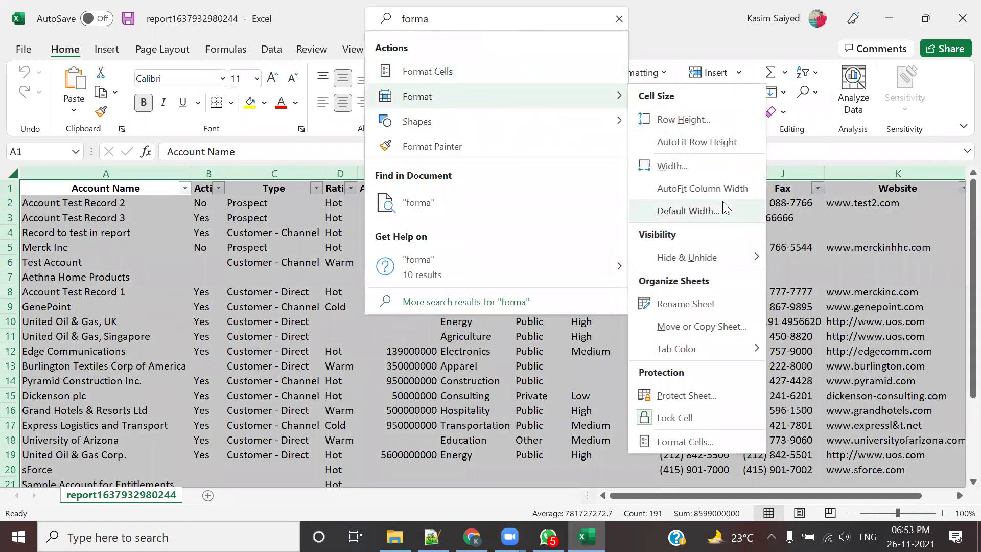
click(715, 188)
Step: Fill the header row of the exported report with yellow
click(11, 188)
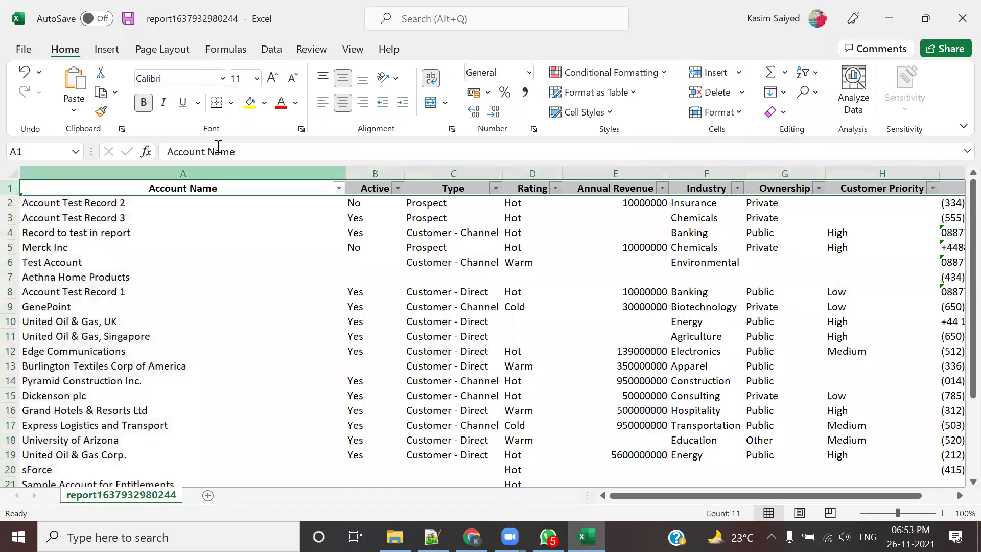
click(250, 102)
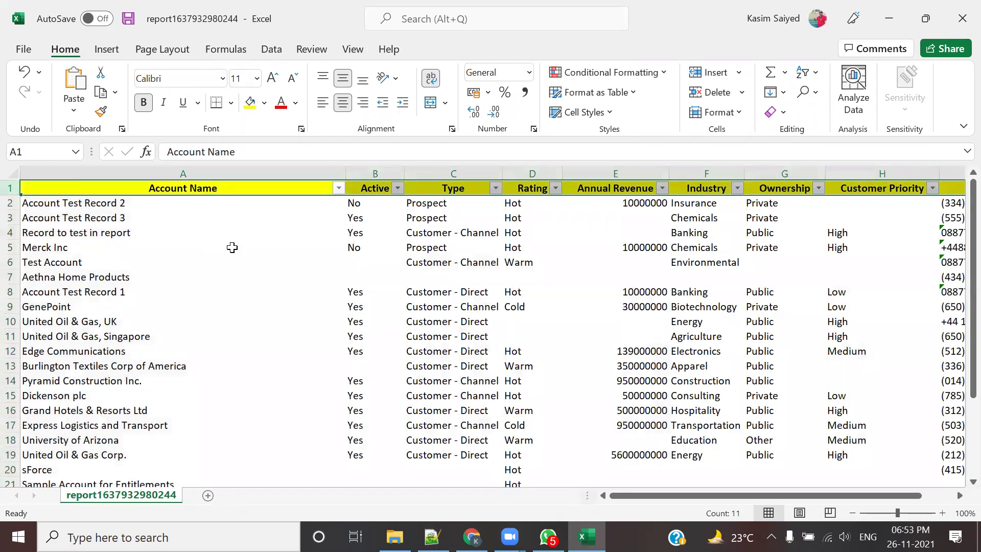
Step: Apply all borders to every cell of the exported report sheet
click(12, 175)
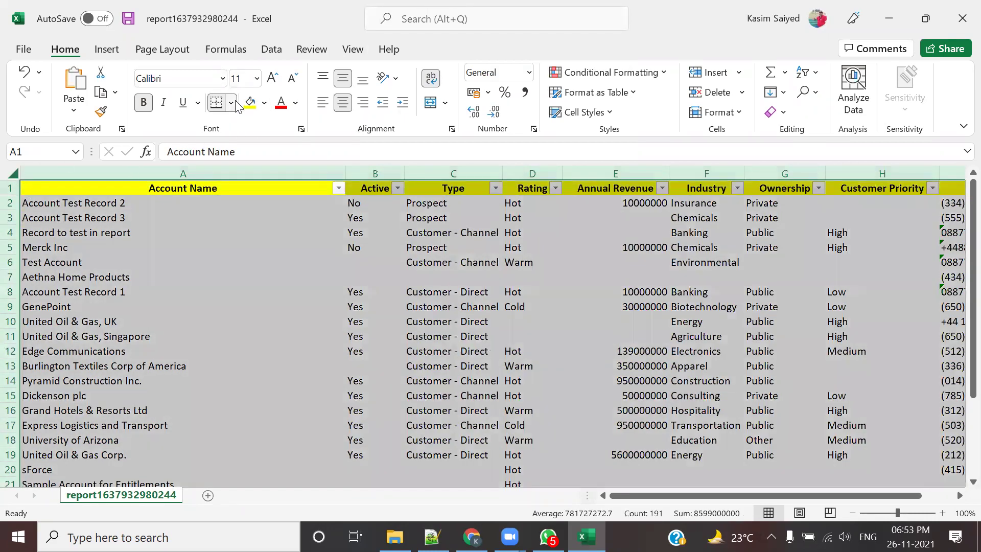
click(234, 104)
click(240, 262)
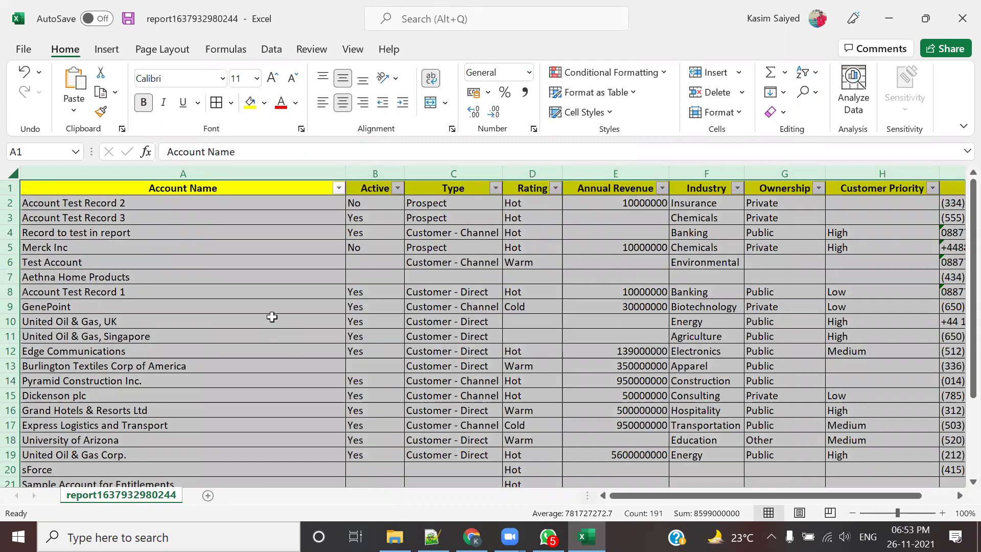
click(272, 317)
Step: Try to save the workbook, declining the Web Page format and browsing for a save location
key(ctrl+s)
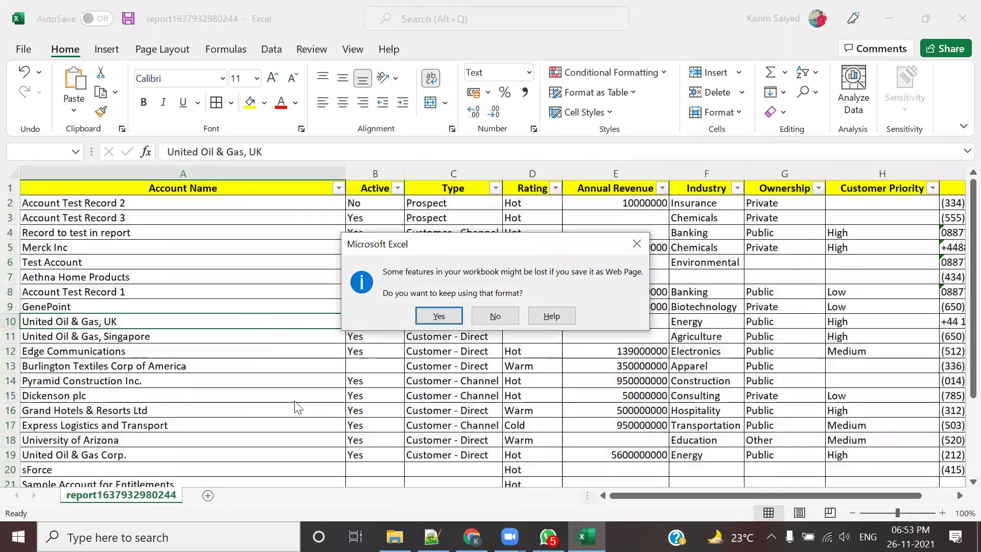
click(496, 316)
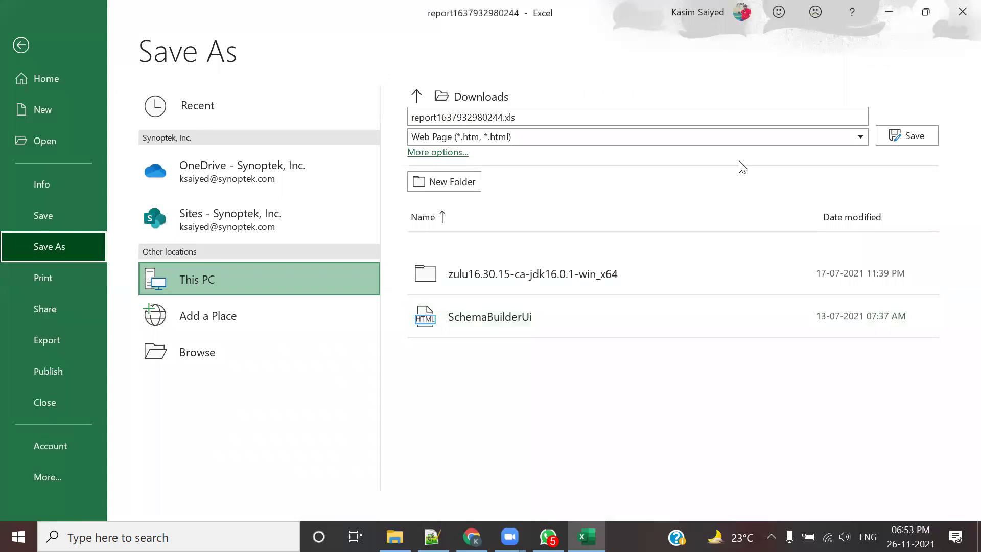
click(193, 354)
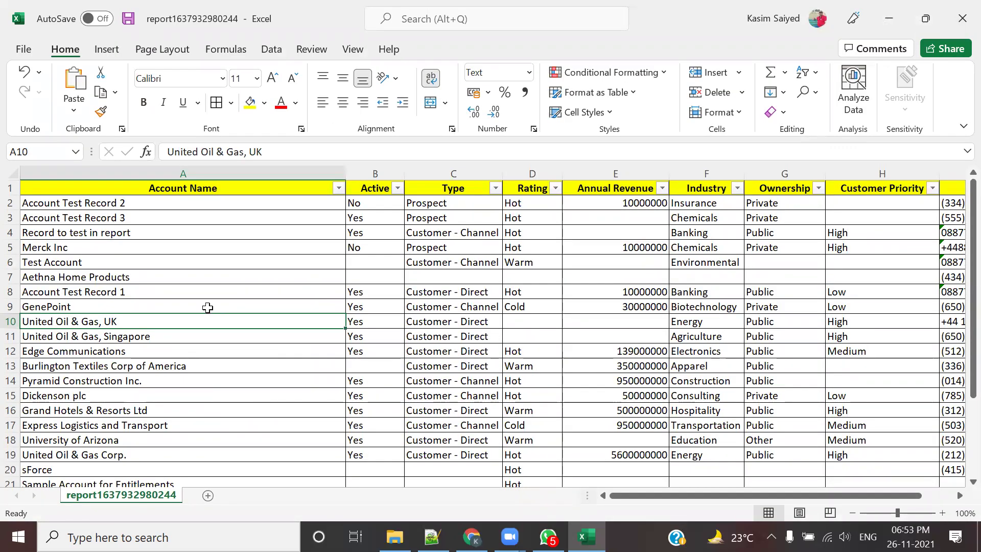
Step: Examine the exported account rows and the report information lines in A23:A27 beneath them
mouse_move(741, 496)
mouse_down()
mouse_move(797, 493)
mouse_move(725, 493)
mouse_up()
scroll(823, 364, down, 4)
scroll(401, 368, down, 2)
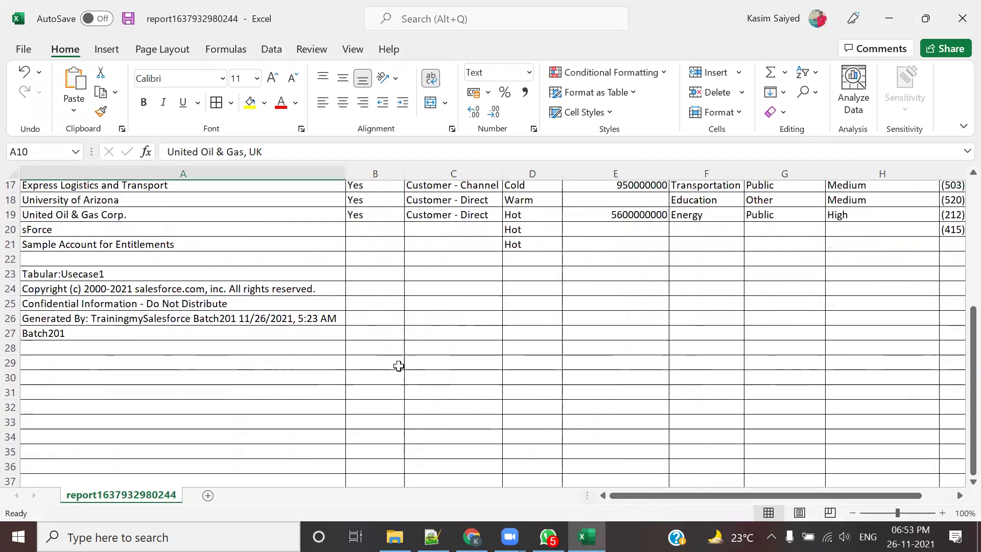
scroll(399, 364, up, 5)
drag(700, 495, 700, 496)
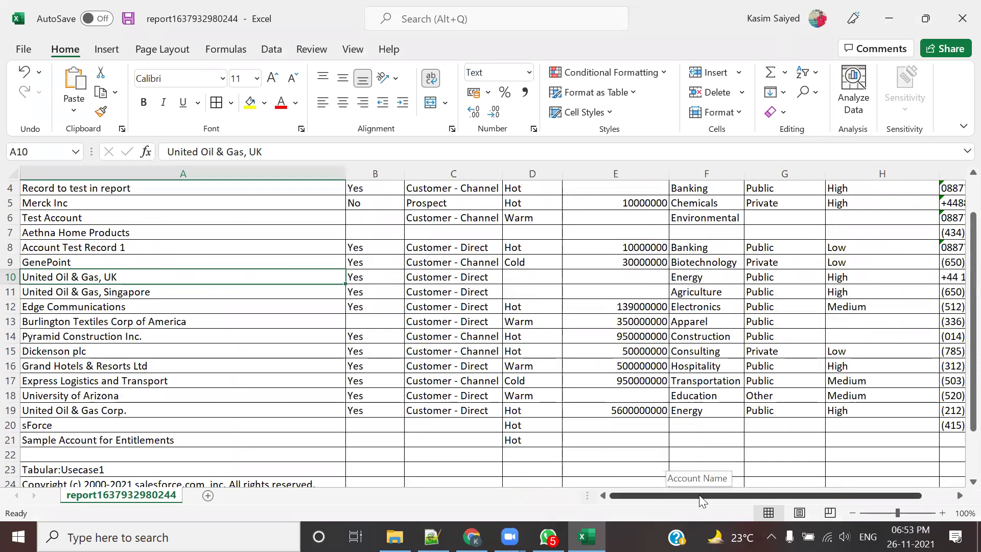
scroll(388, 350, up, 1)
scroll(278, 350, down, 4)
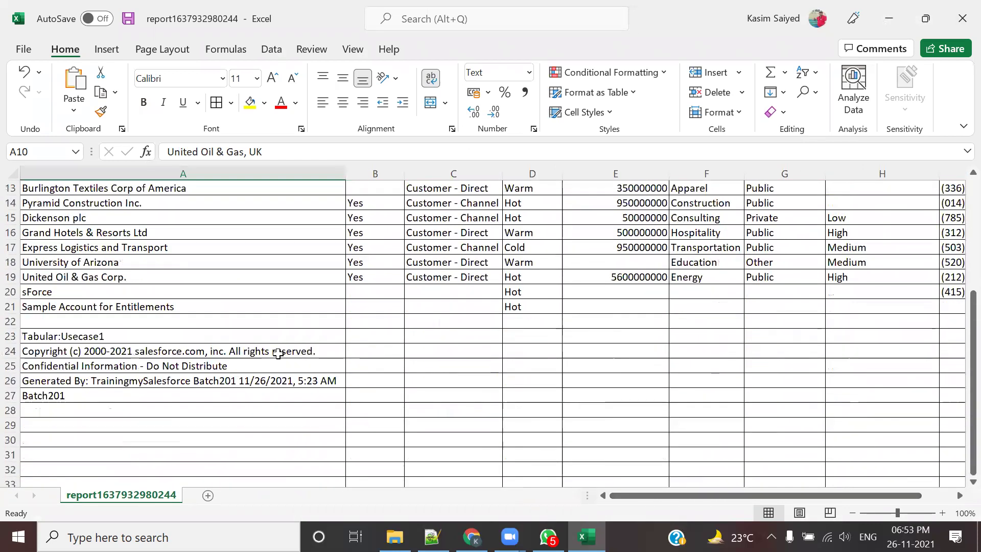
scroll(278, 352, down, 2)
scroll(562, 386, up, 3)
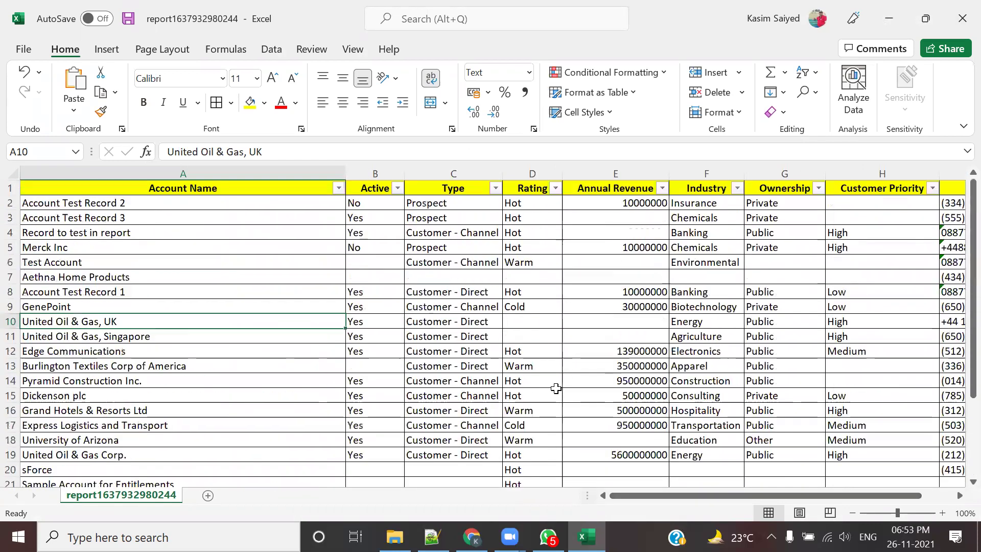
scroll(587, 323, down, 3)
scroll(590, 324, down, 1)
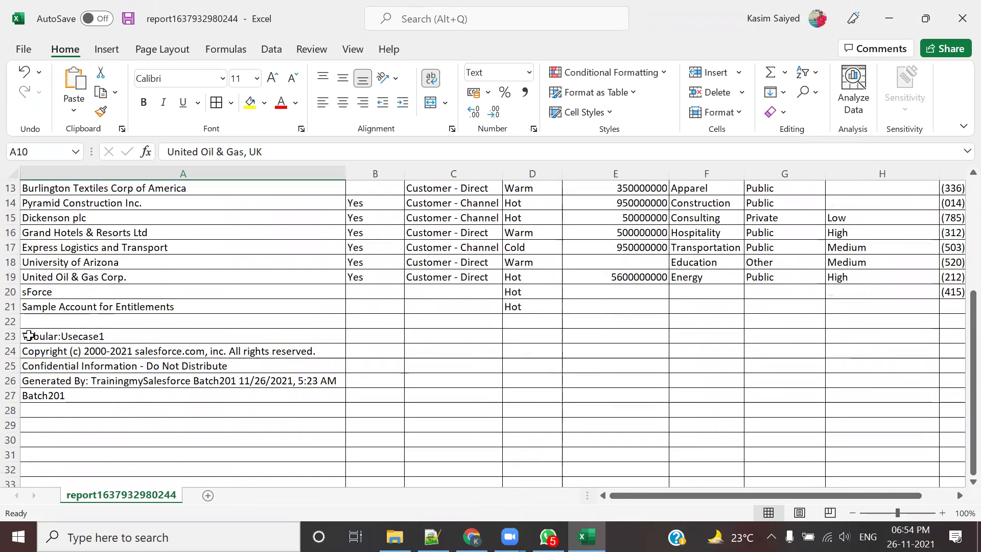
drag(42, 336, 75, 398)
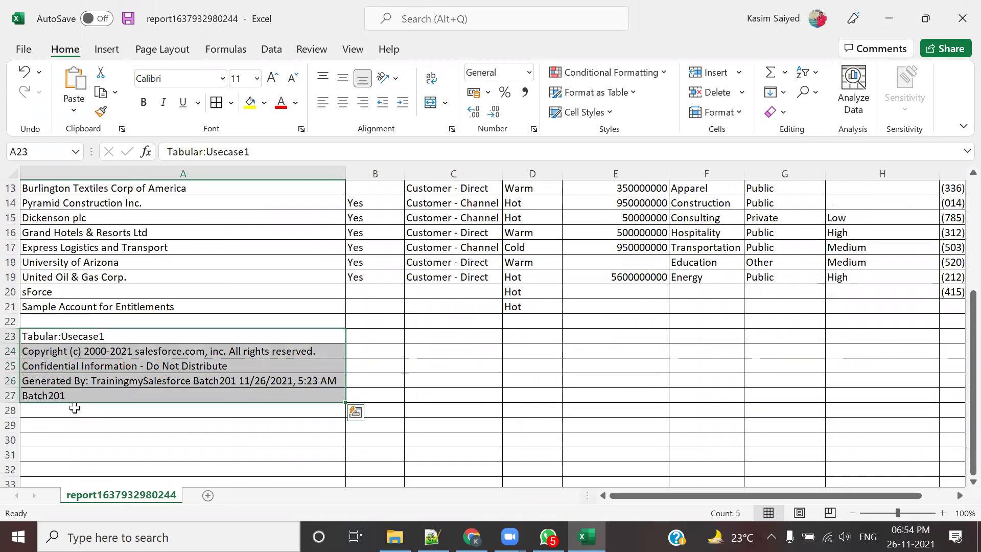
scroll(143, 419, up, 4)
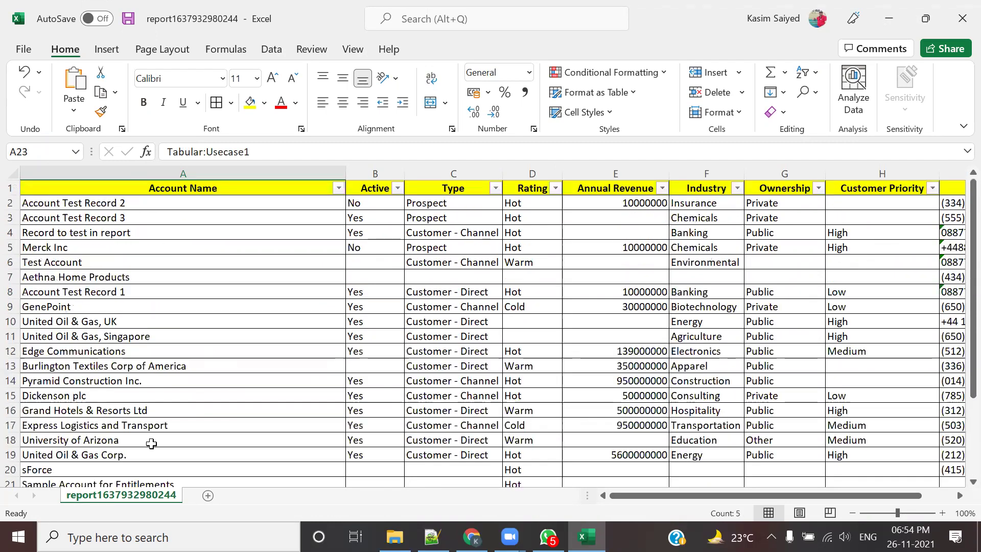
scroll(138, 450, down, 3)
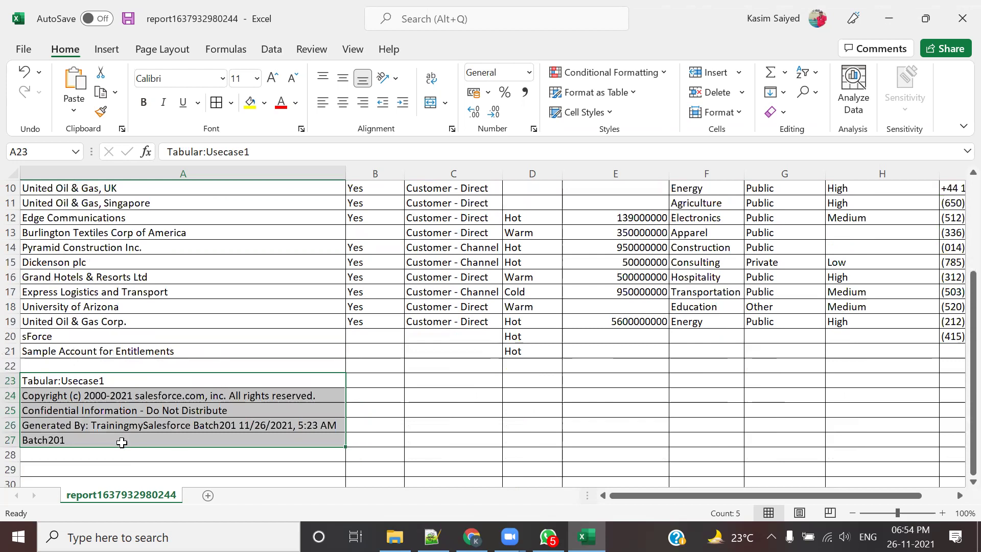
Step: Delete the report information lines in rows 23 to 27 below the account data
click(85, 469)
drag(41, 381, 141, 439)
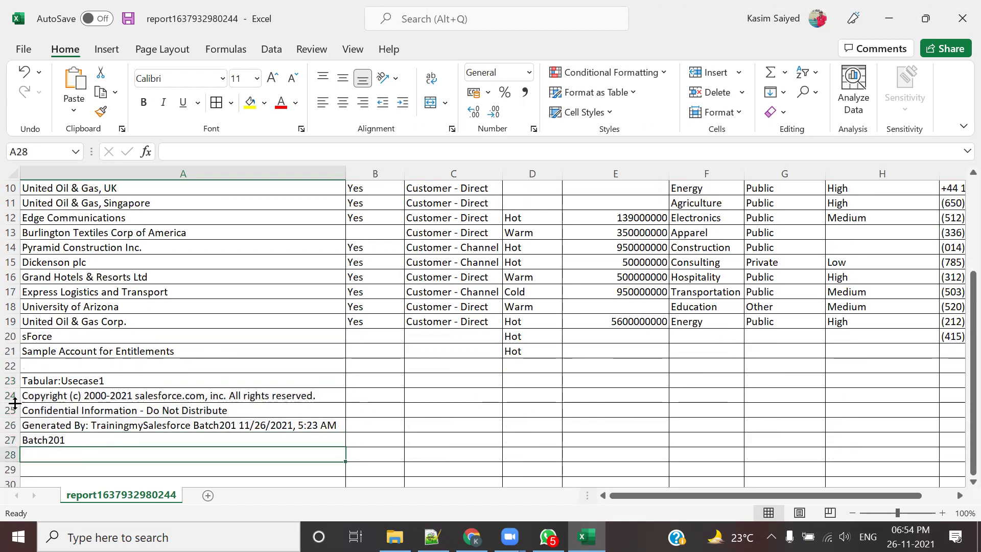
drag(10, 380, 18, 443)
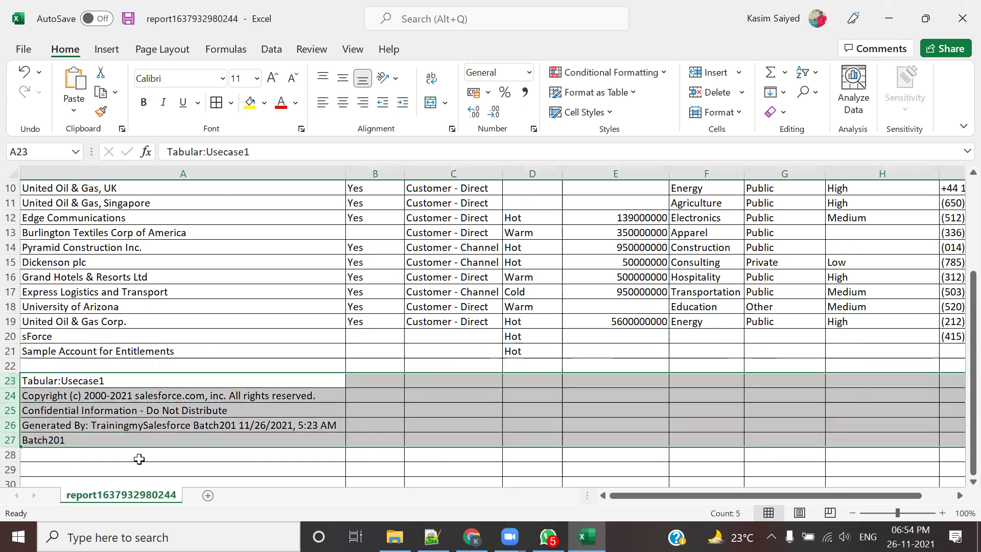
right_click(139, 410)
click(180, 286)
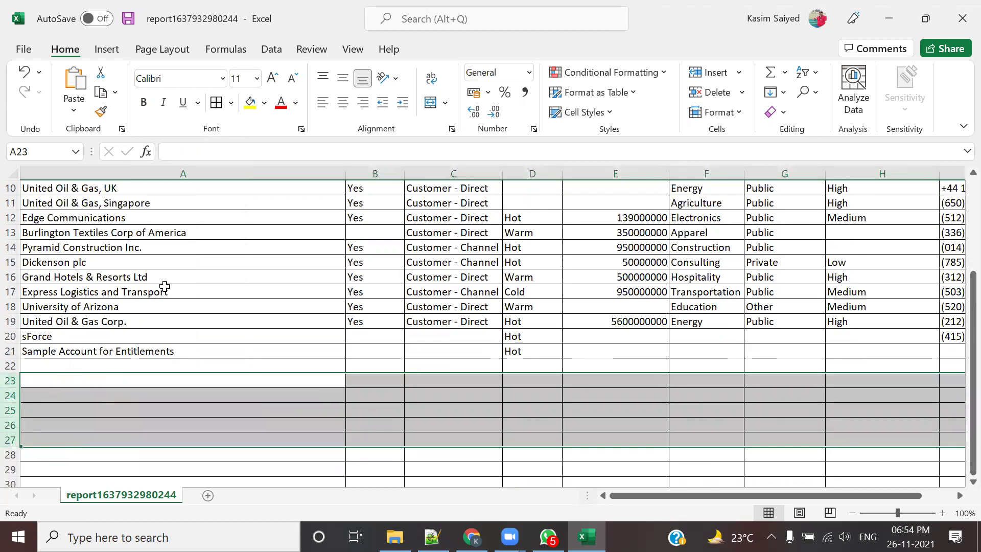
click(169, 424)
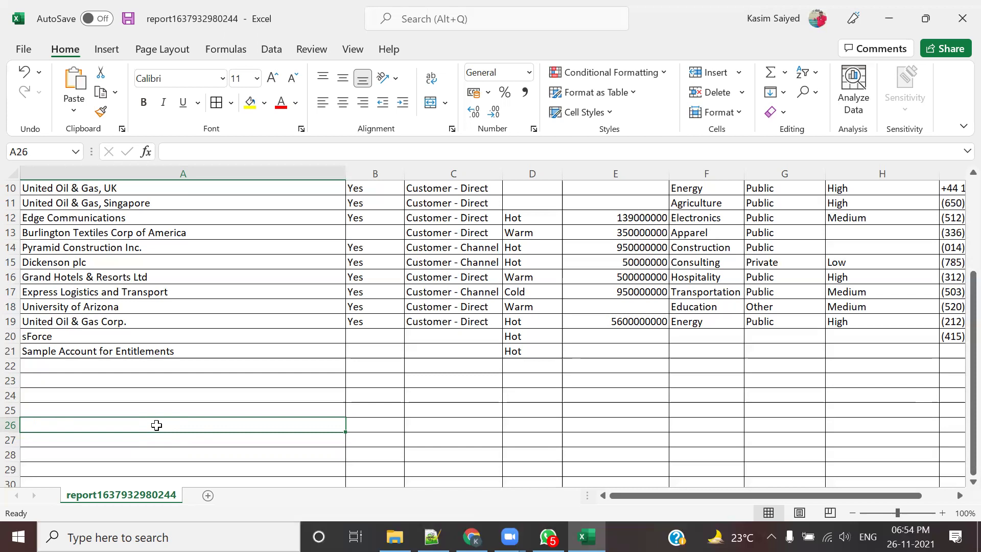
Step: Undo the deletion of the report information lines and select the range A23:A28
key(ctrl+z)
click(204, 453)
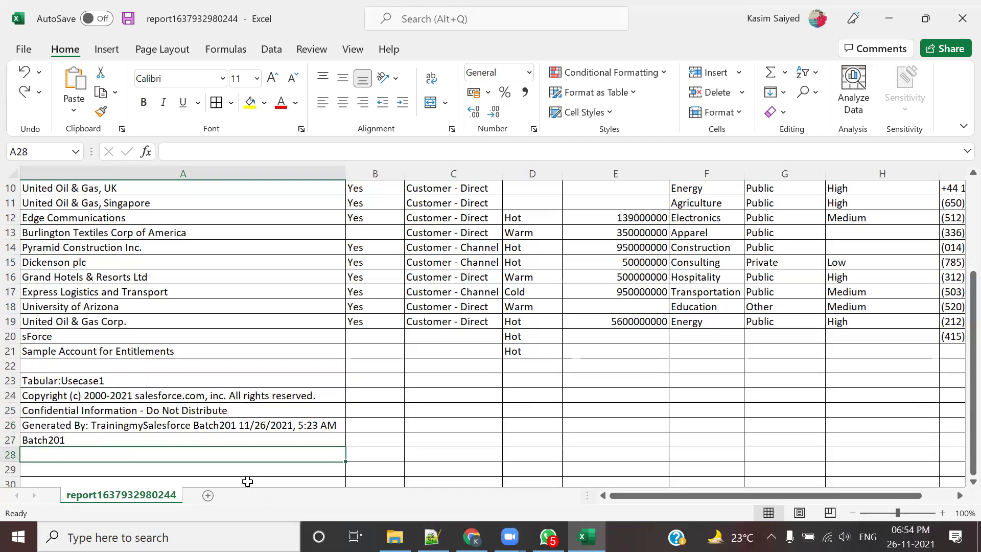
drag(133, 381, 133, 454)
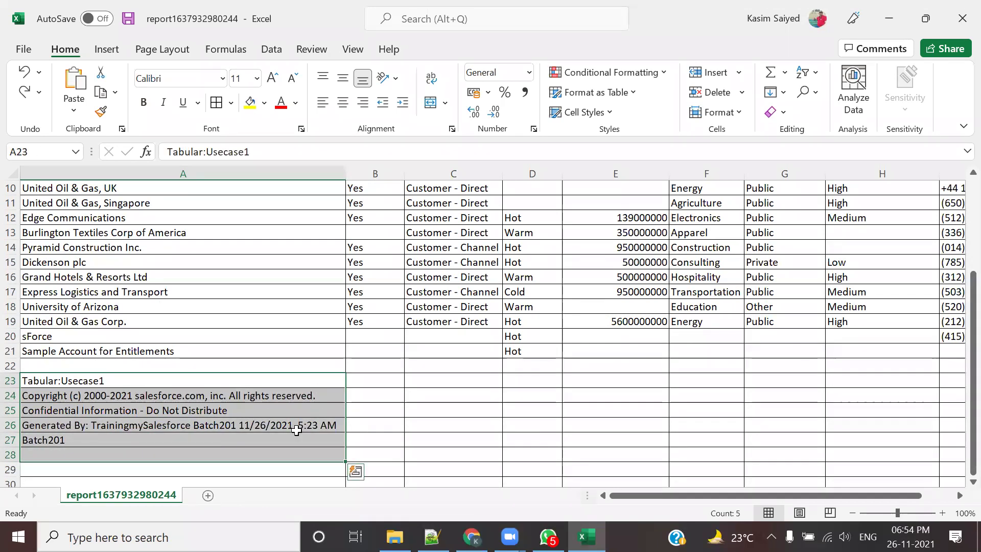
scroll(379, 349, up, 3)
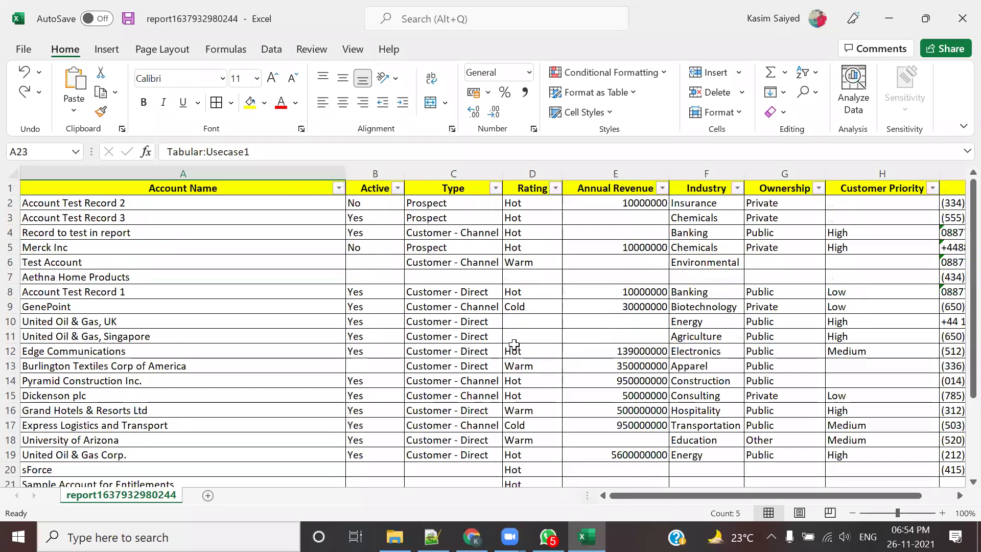
scroll(369, 303, down, 1)
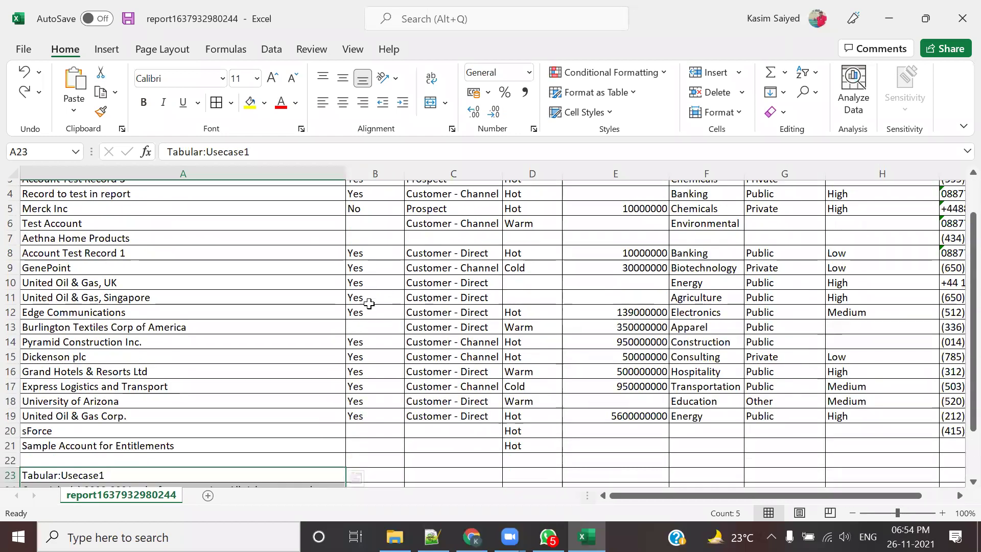
scroll(234, 324, down, 2)
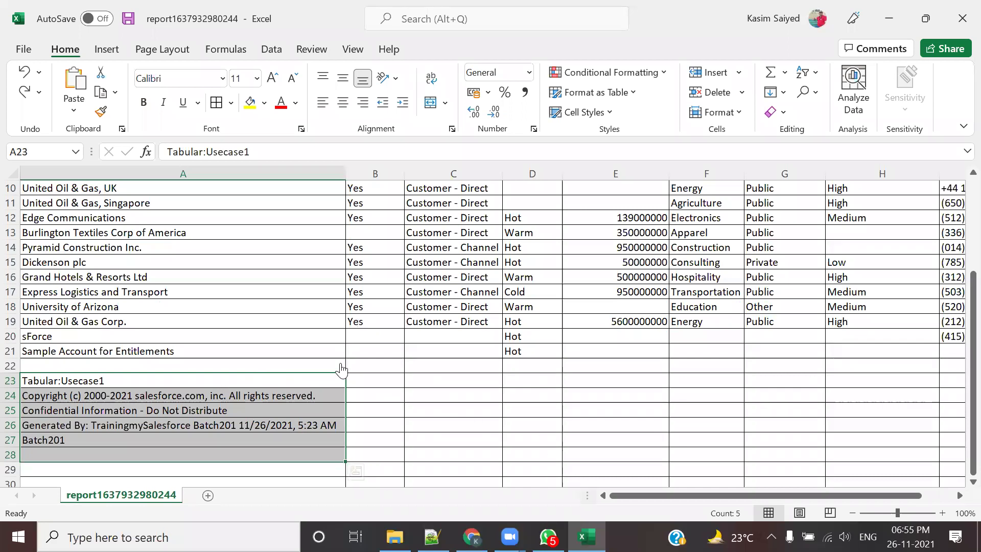
Step: Switch to the Salesforce report in Chrome and review the Usecase1 options and account rows
key(alt+Tab)
scroll(340, 345, down, 2)
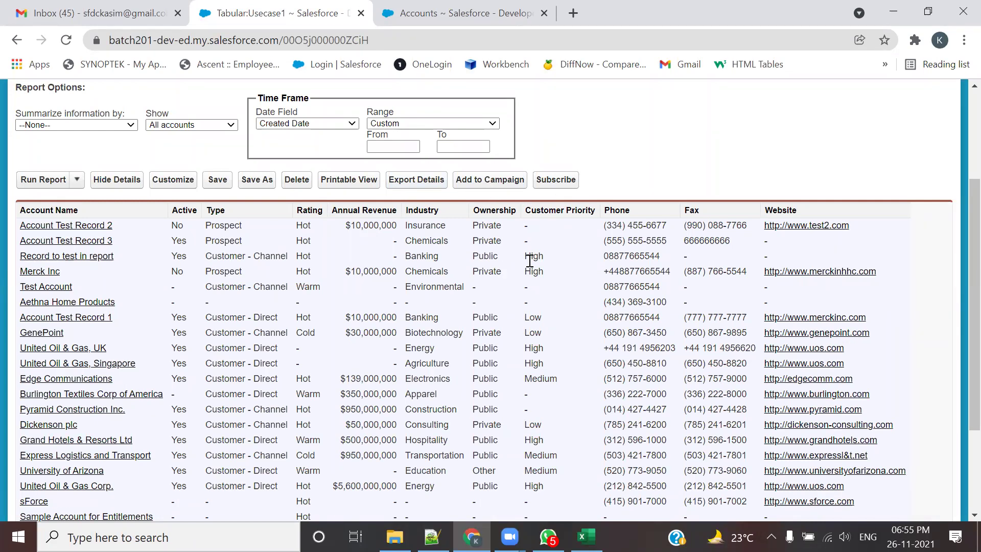
scroll(528, 266, up, 3)
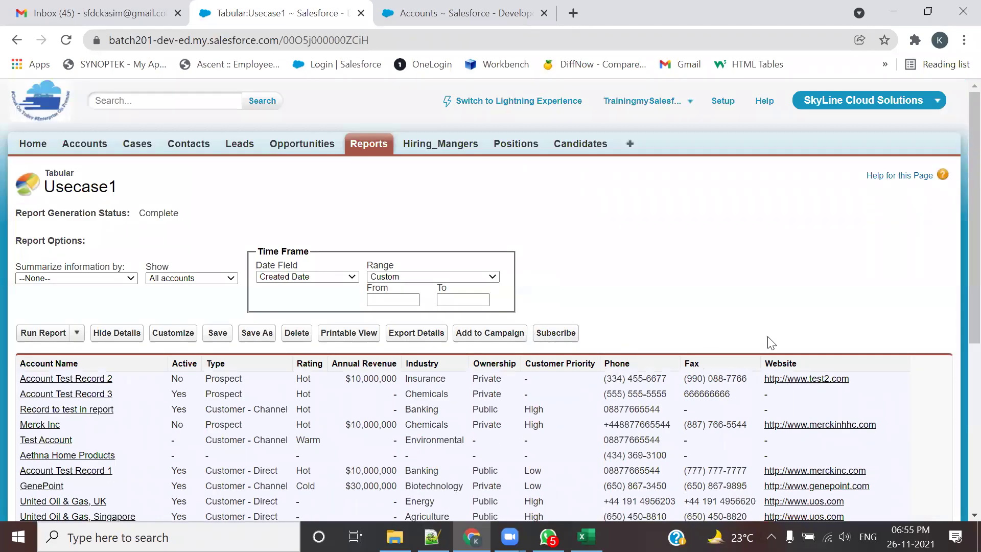
scroll(731, 343, down, 5)
scroll(726, 343, up, 5)
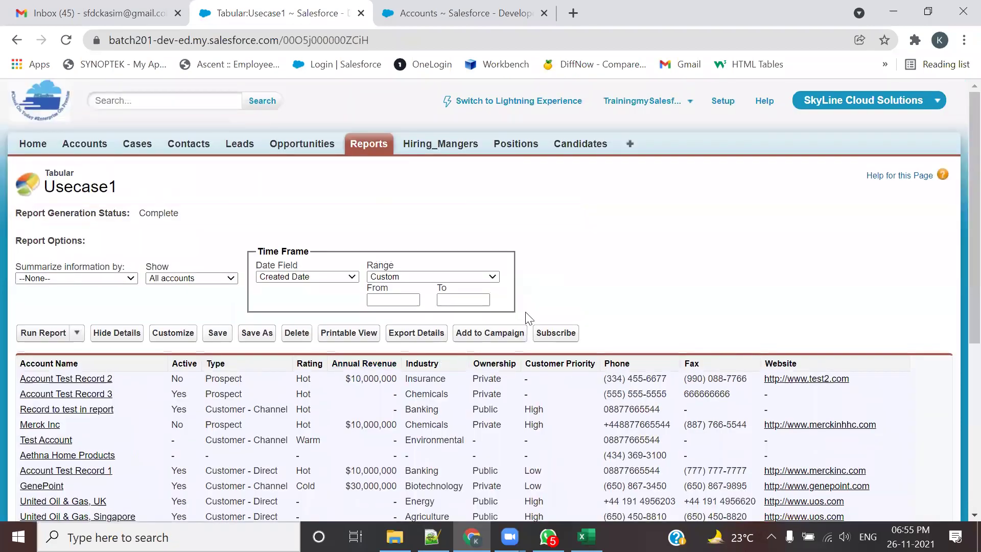